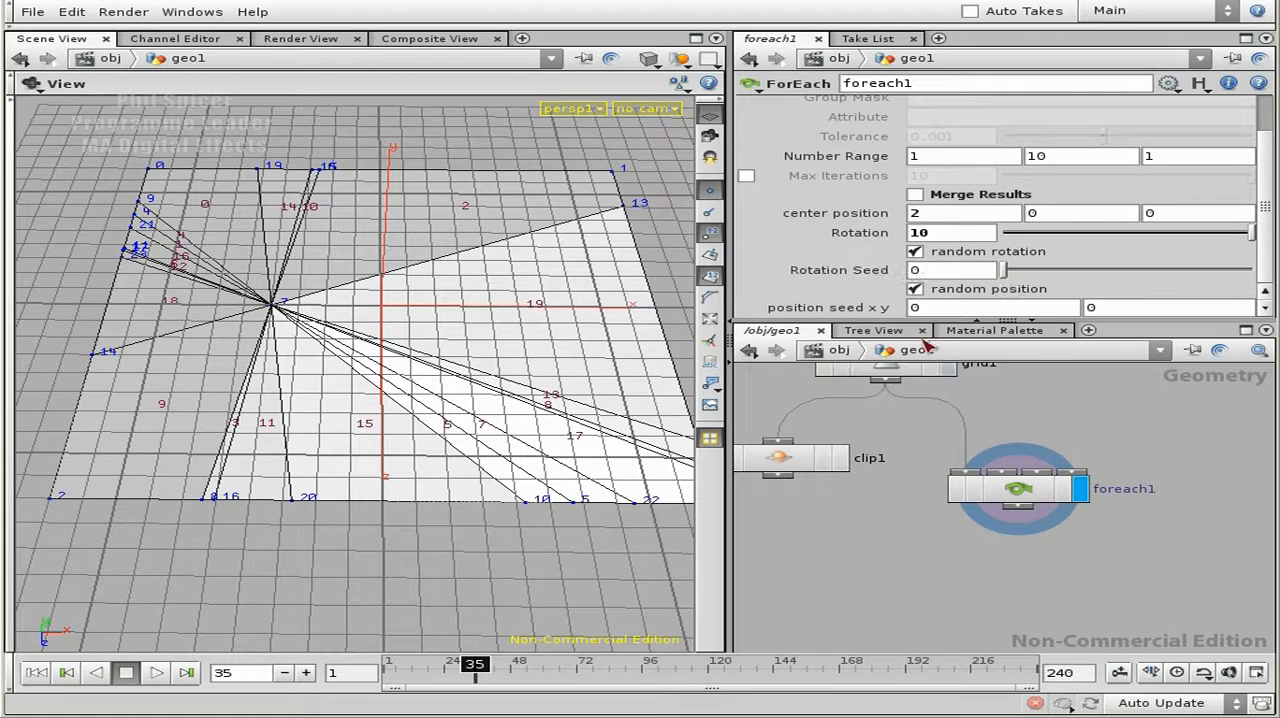
- Enter the foreach1 network and open clip1's X direction expression in the expression editor
double_click(1018, 490)
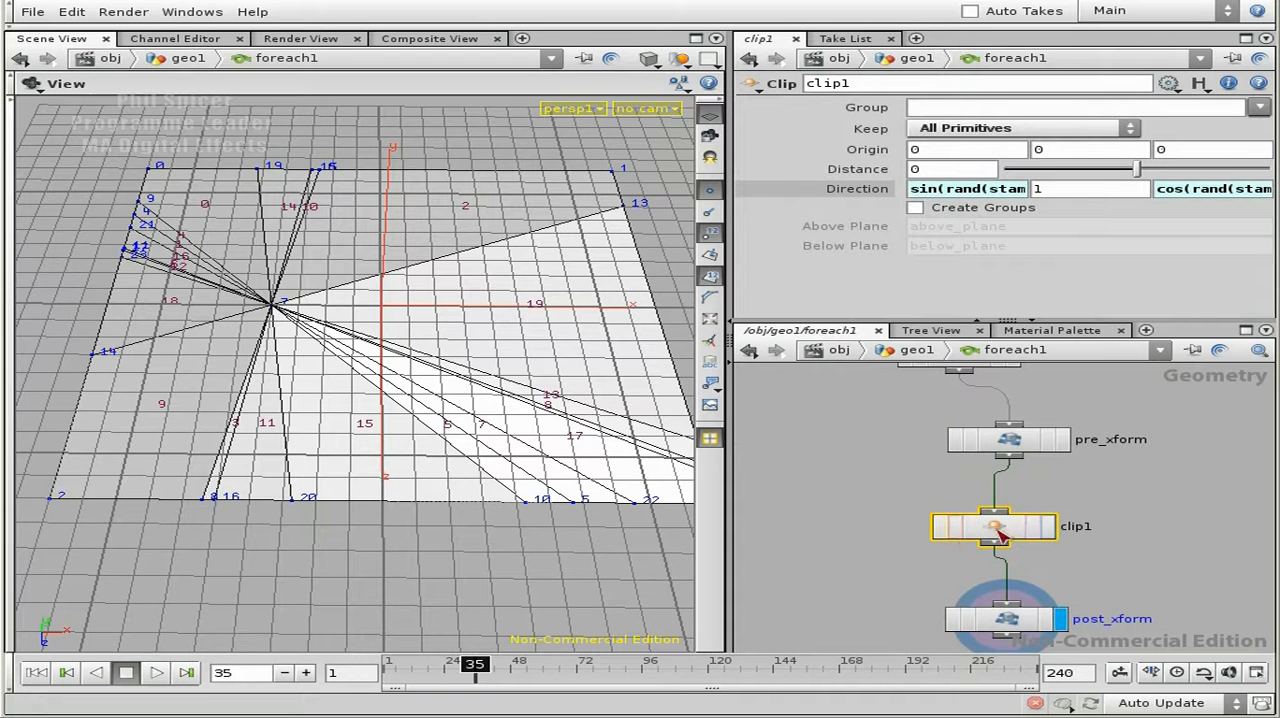
click(970, 198)
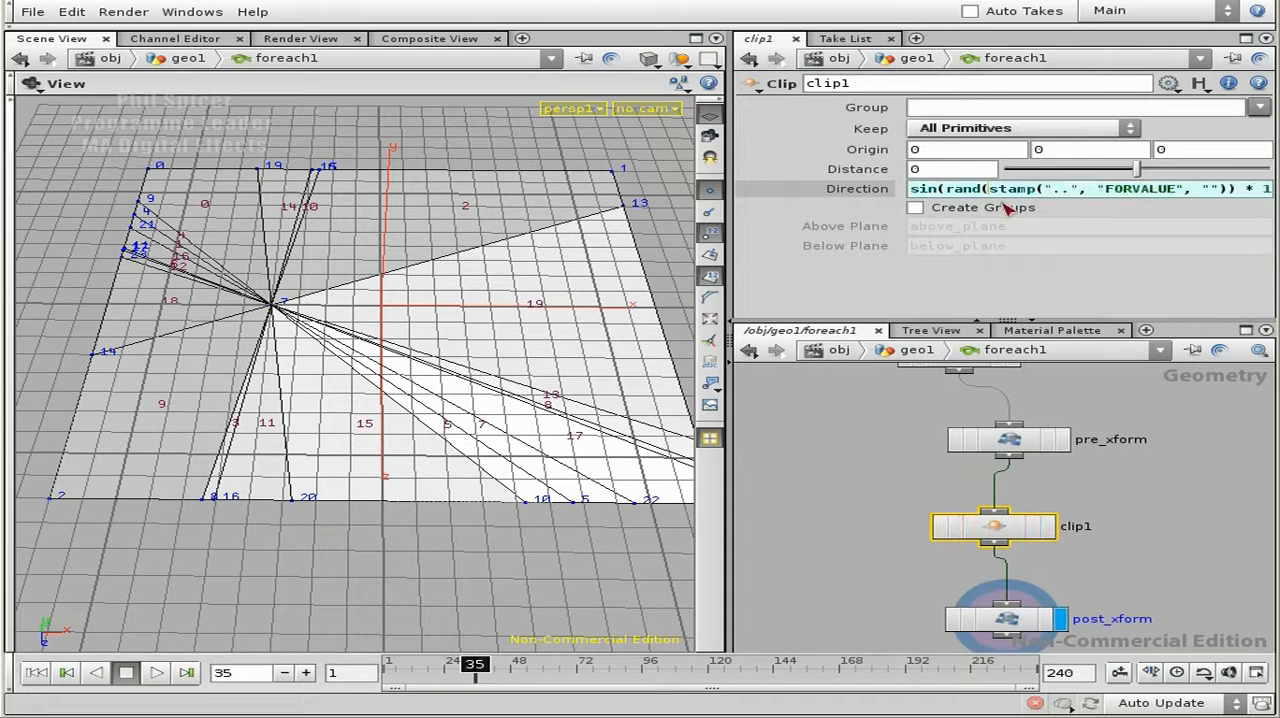
click(1008, 443)
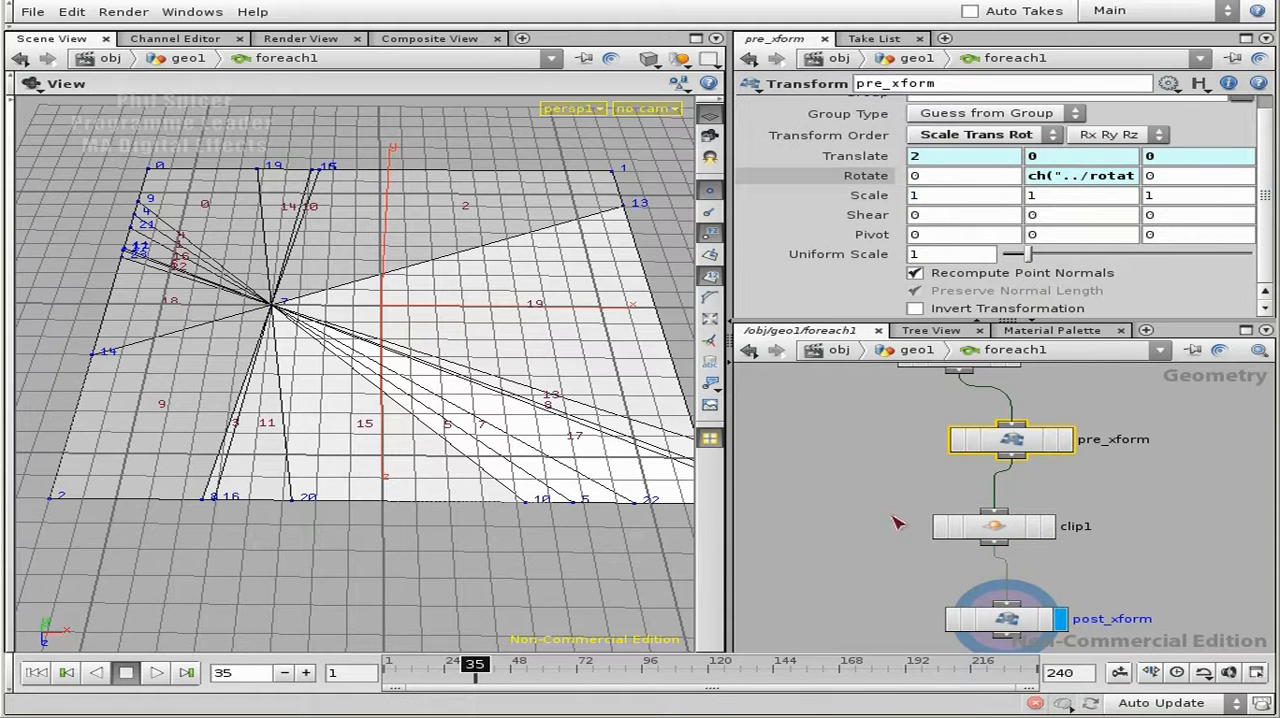
click(1045, 527)
click(940, 189)
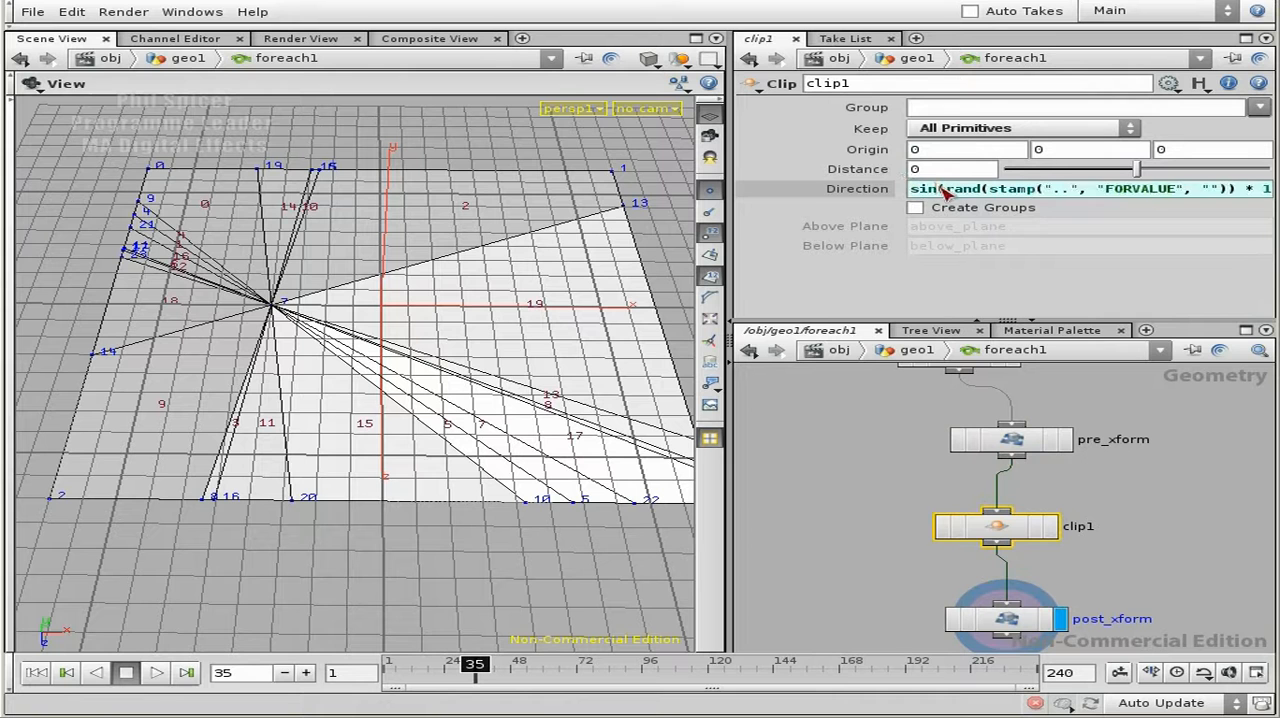
click(995, 189)
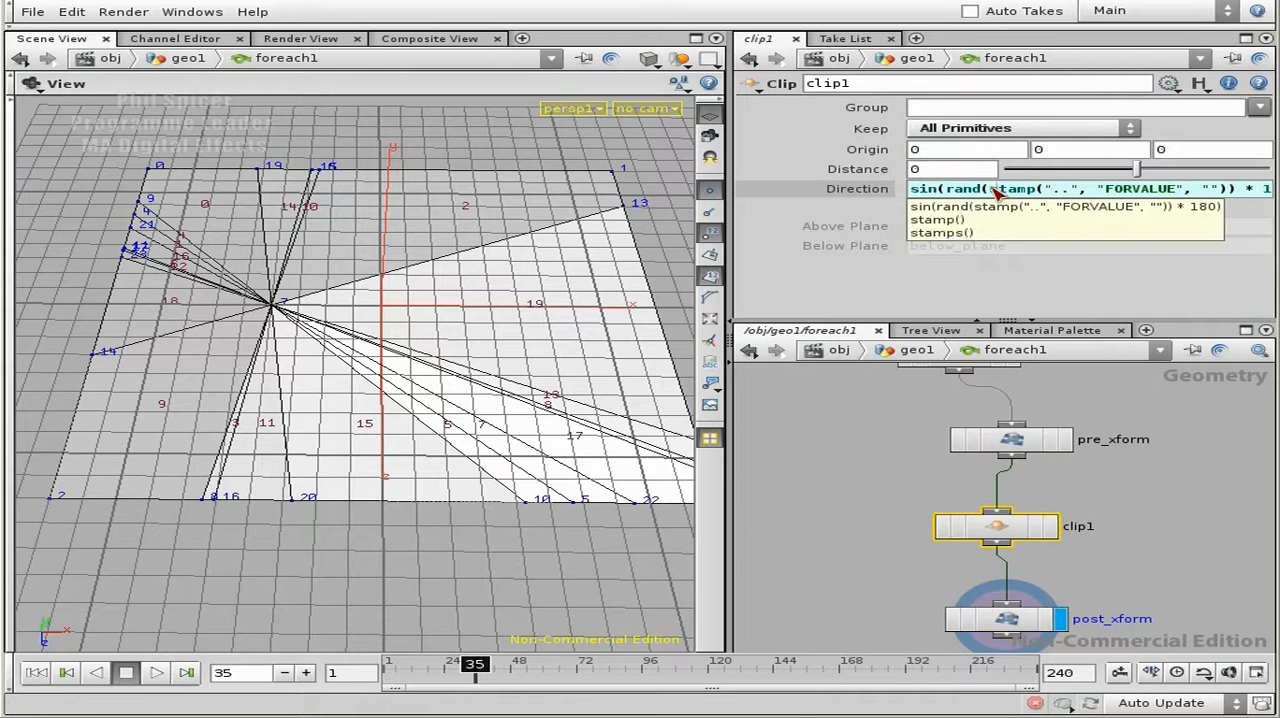
key(alt+e)
click(640, 216)
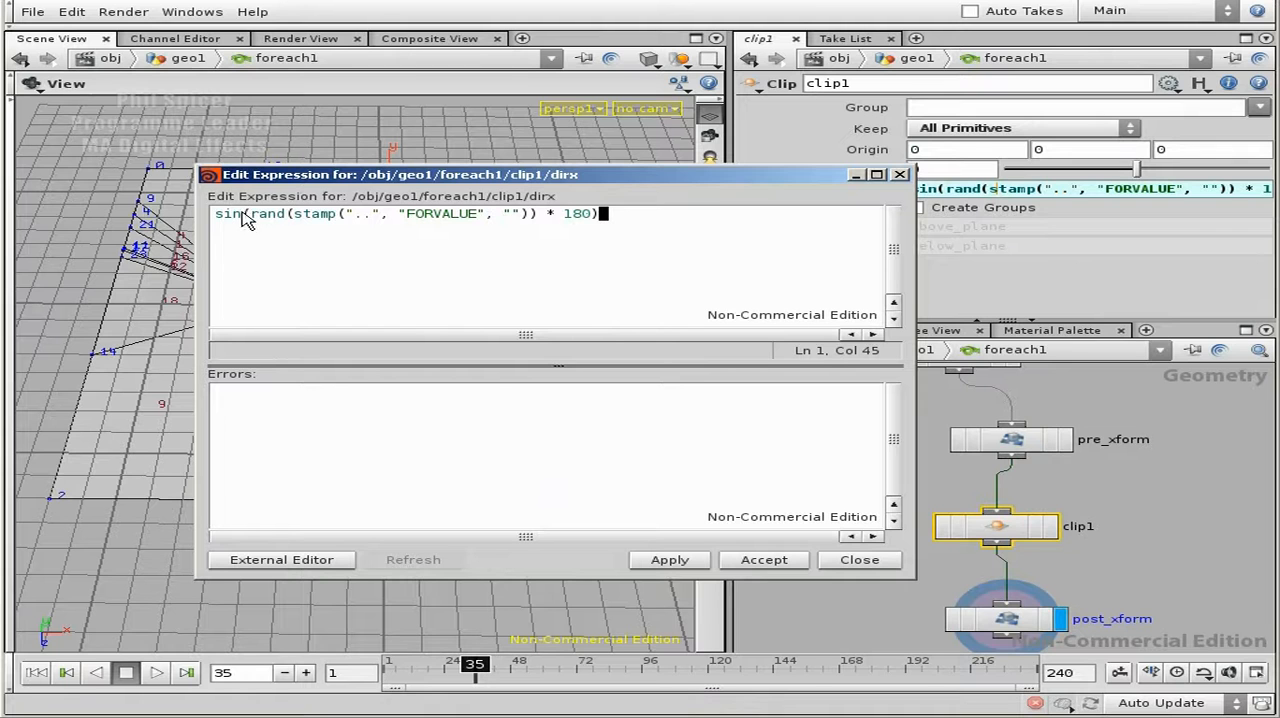
- Multiply the FORVALUE stamp inside the rand() function by ch("../randomRotMult") in clip1's X direction expression
drag(253, 216, 285, 218)
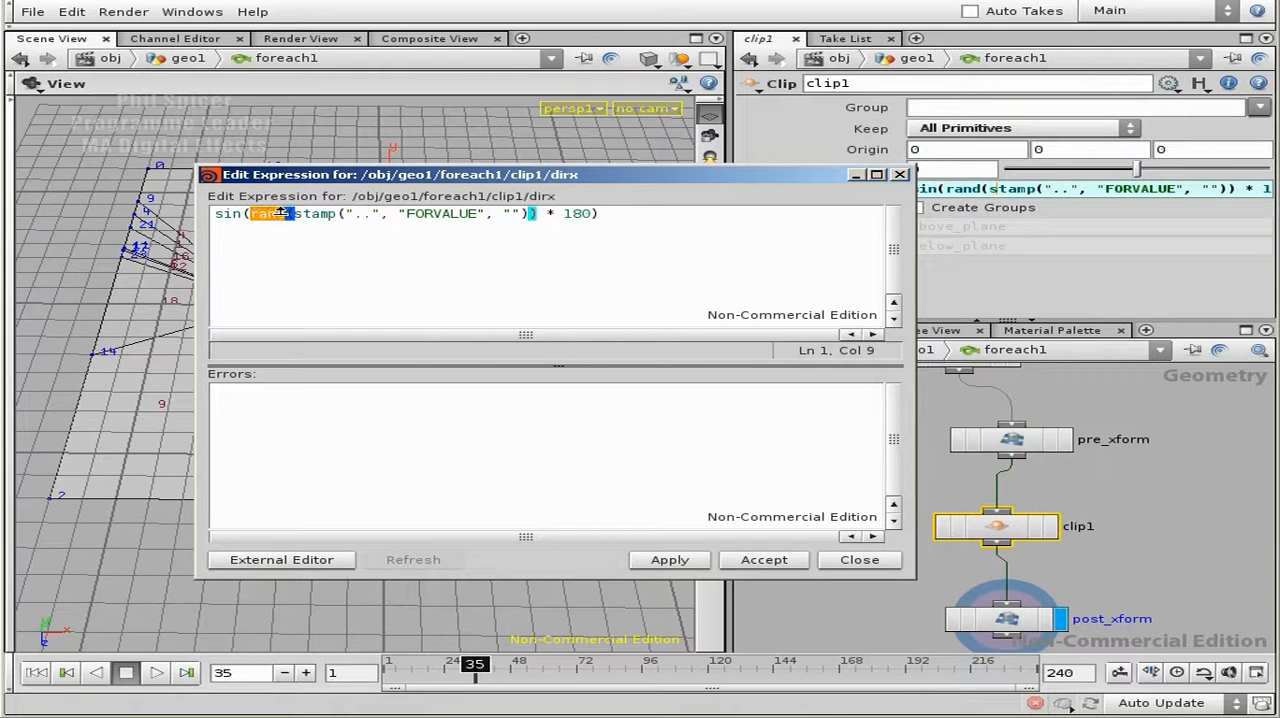
click(357, 217)
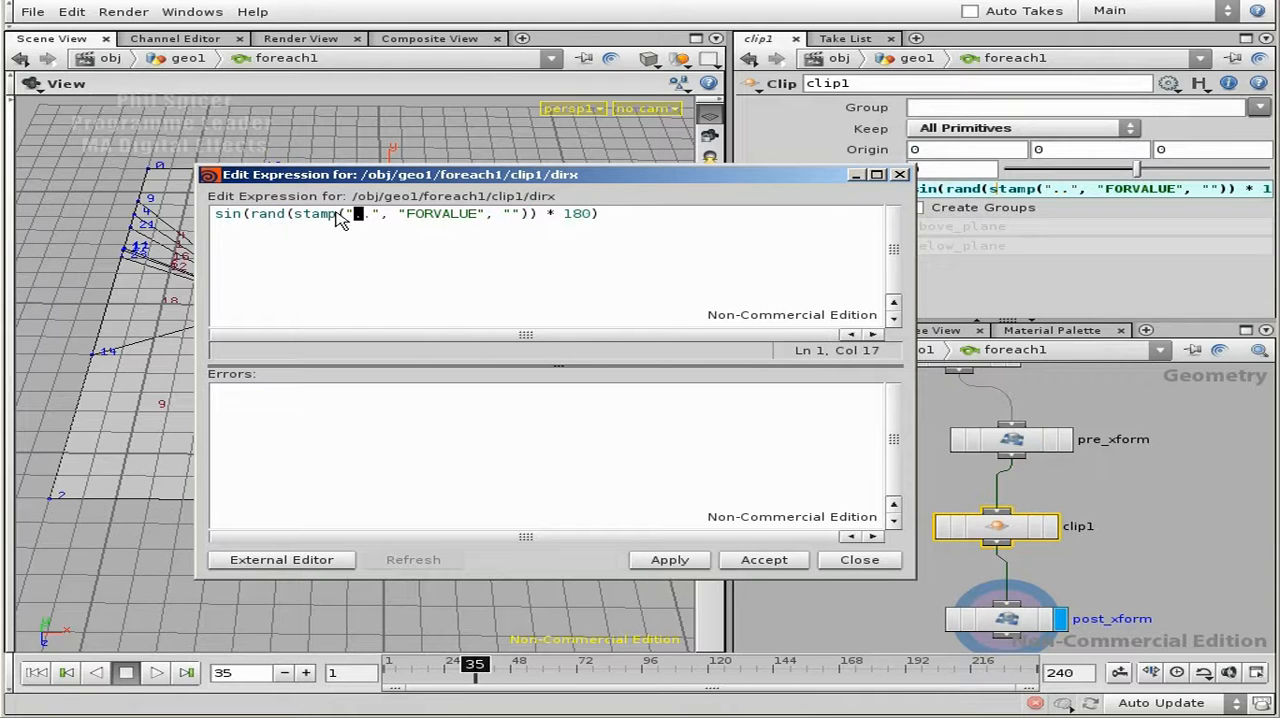
click(533, 216)
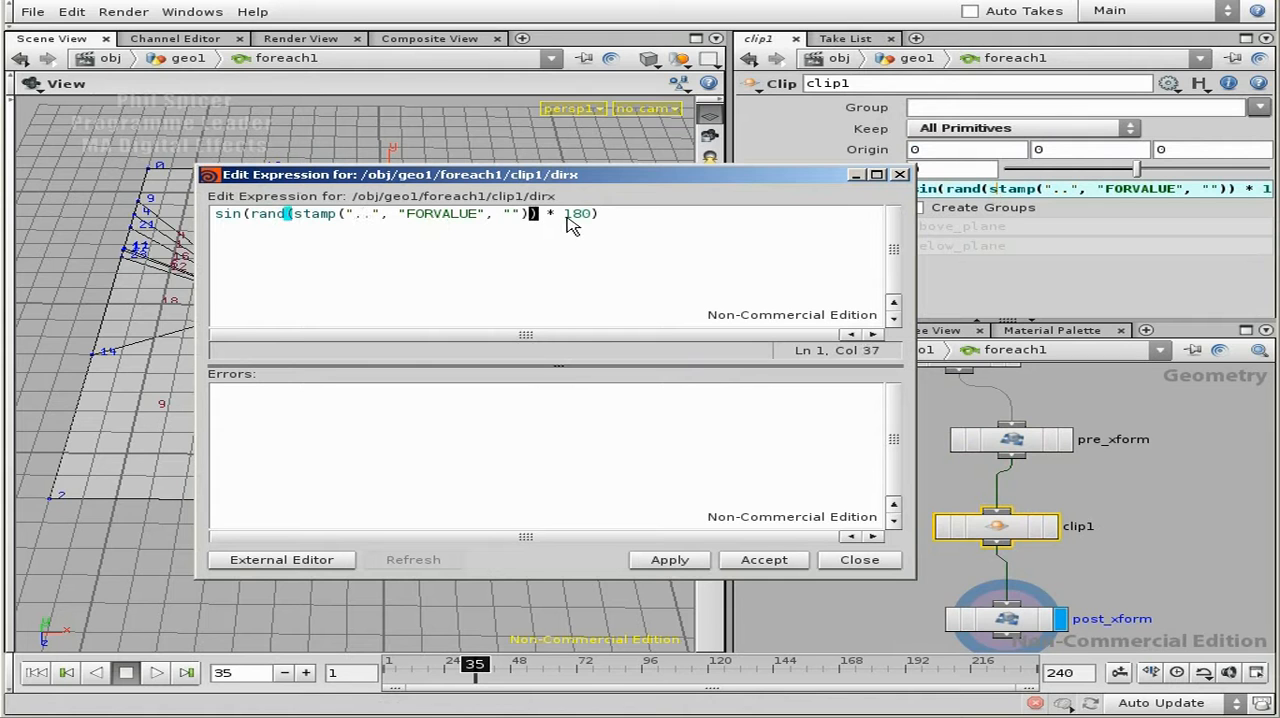
text(*)
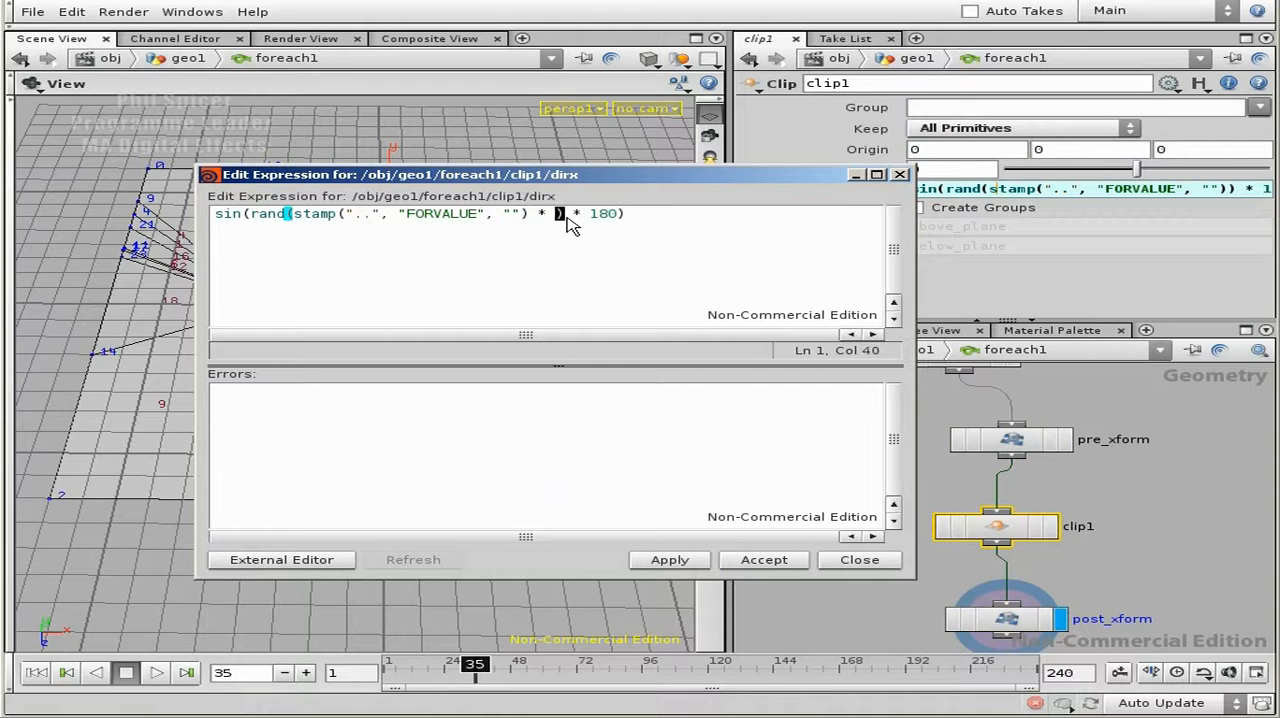
drag(536, 214, 287, 213)
click(555, 215)
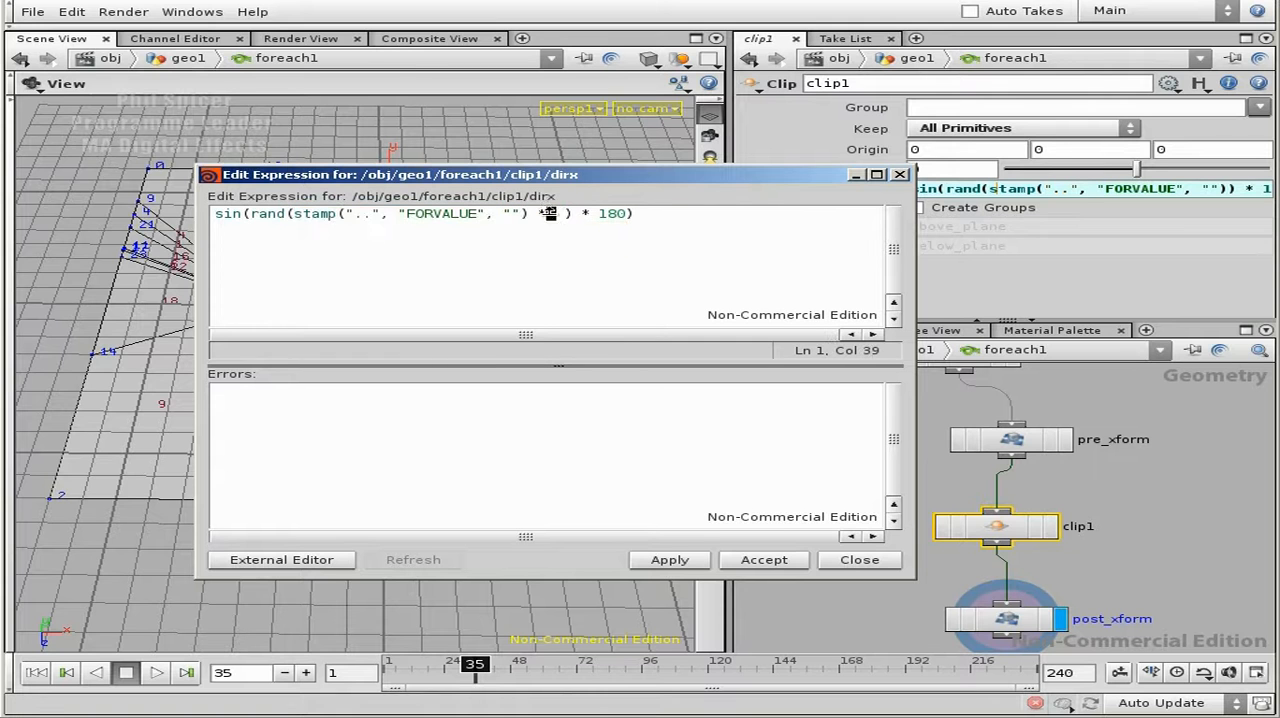
text(ch )
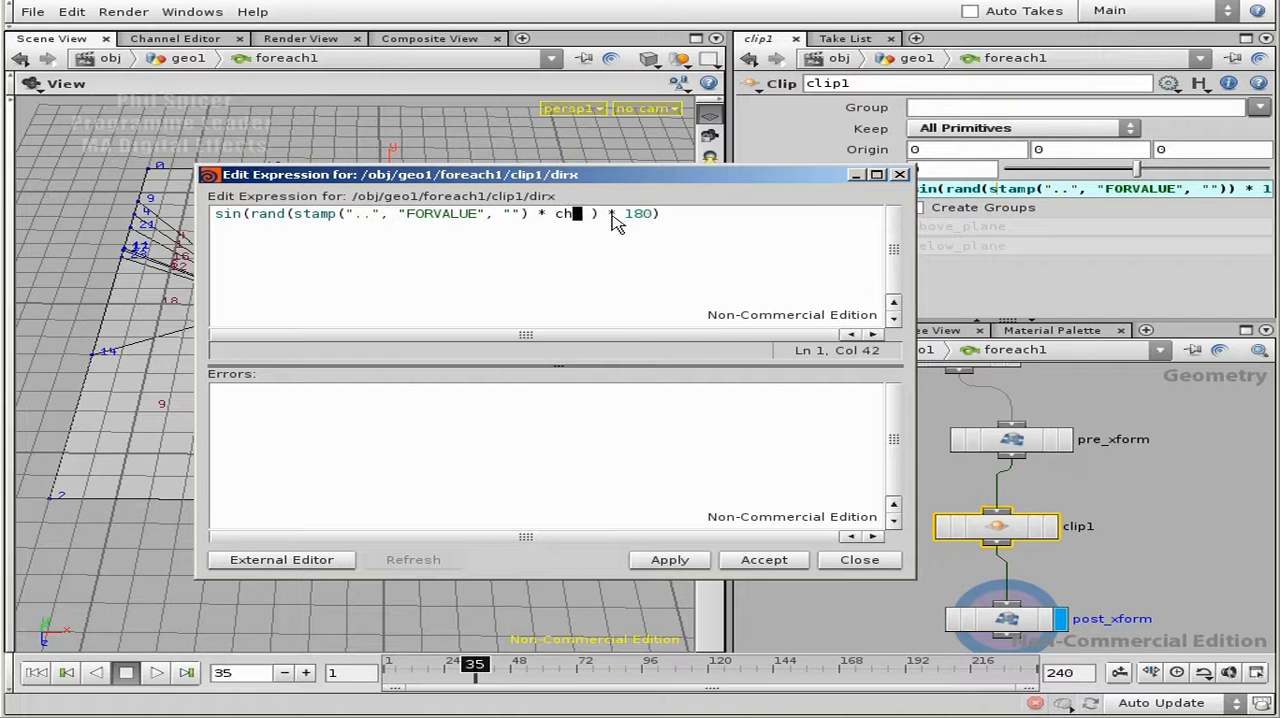
text(())
key(Left)
text("")
key(Left)
text(../)
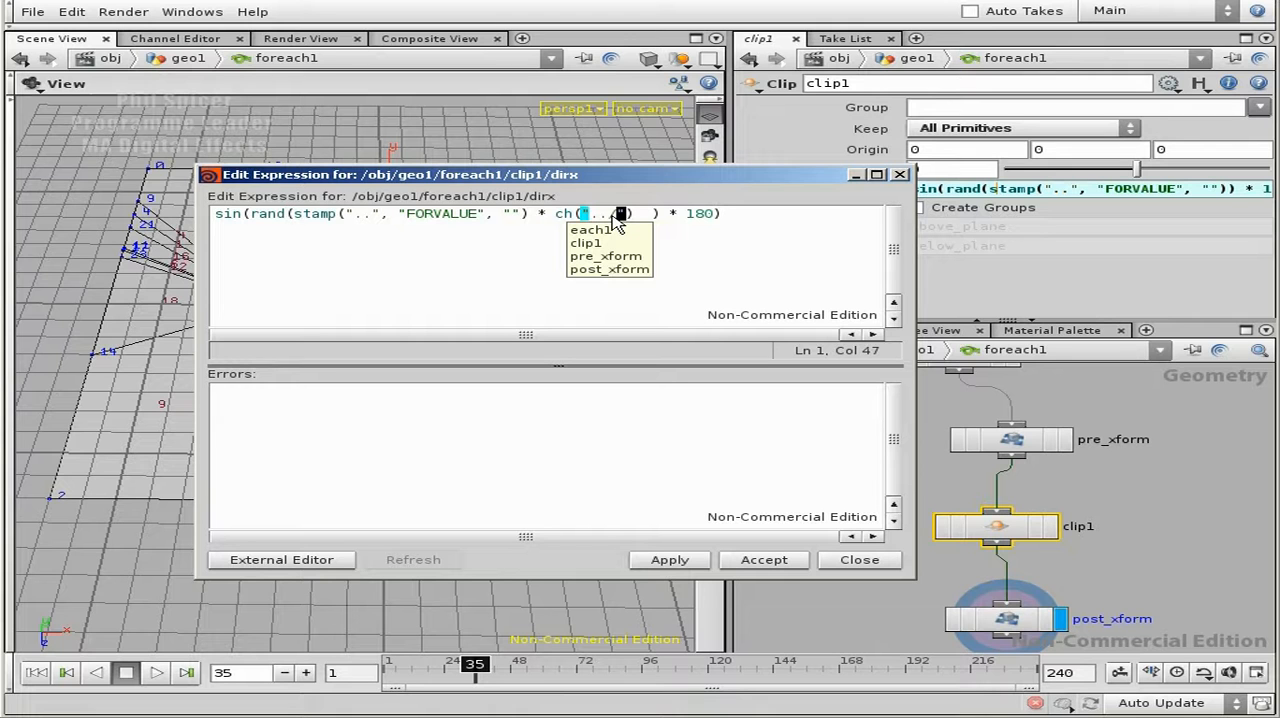
text(random)
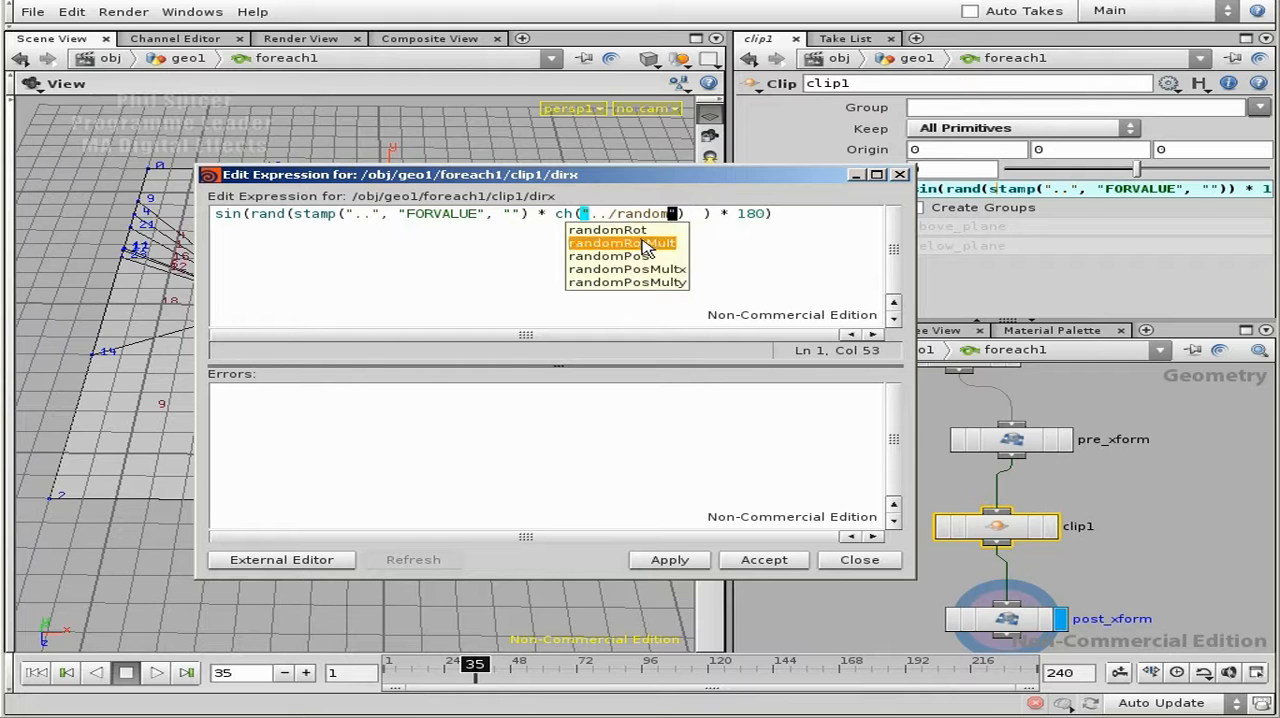
click(645, 243)
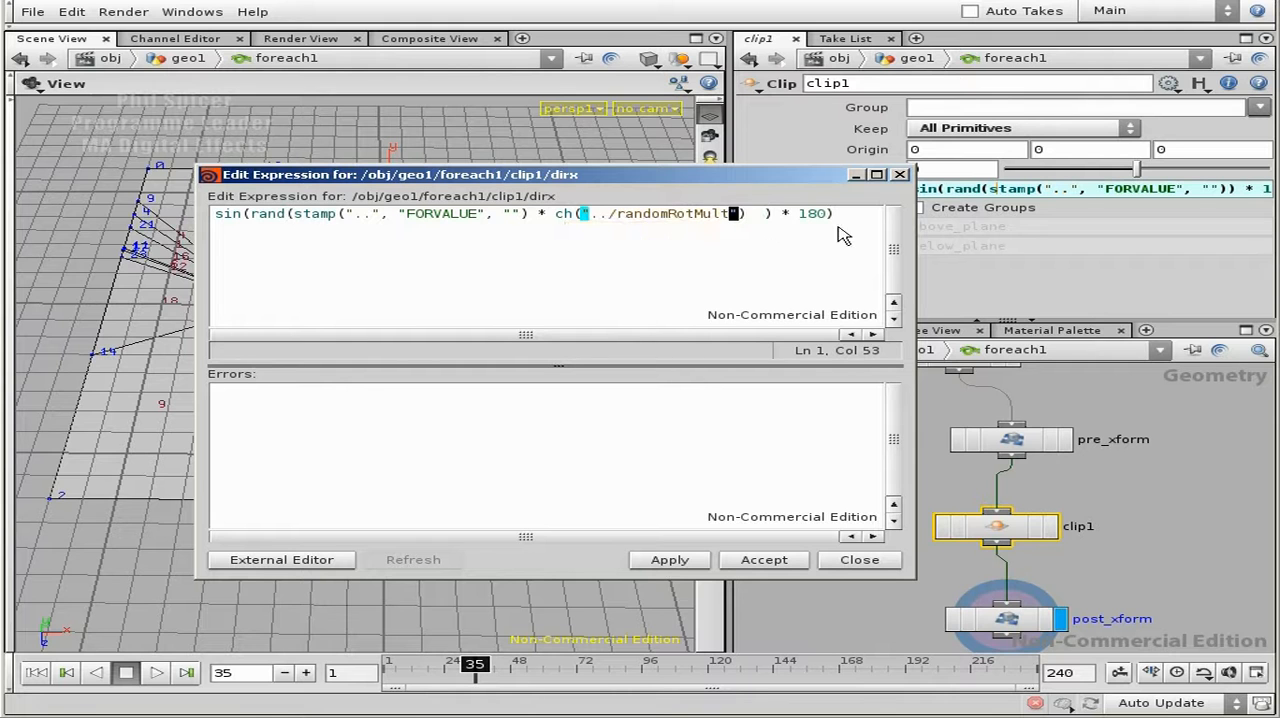
click(843, 216)
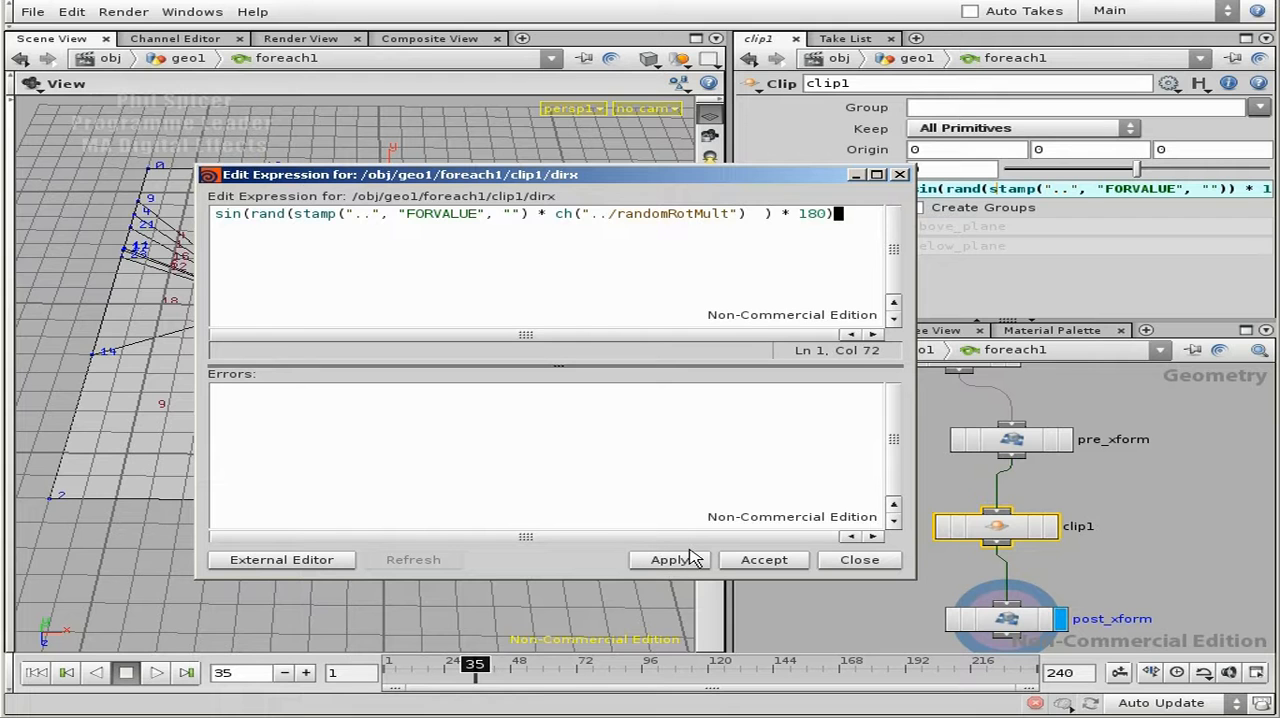
- Copy the added * ch("../randomRotMult") term and accept the edited X direction expression
drag(748, 214, 535, 216)
key(Left)
key(shift+Right)
key(shift+Right)
key(shift+Right)
key(shift+Right)
key(shift+Right)
key(shift+Right)
key(shift+Right)
key(shift+Right)
key(shift+Right)
key(shift+Right)
key(shift+Right)
key(shift+Right)
key(shift+Right)
key(shift+Right)
key(shift+Right)
key(shift+Right)
key(shift+Right)
key(shift+Right)
key(shift+Right)
key(shift+Right)
key(shift+Right)
key(shift+Right)
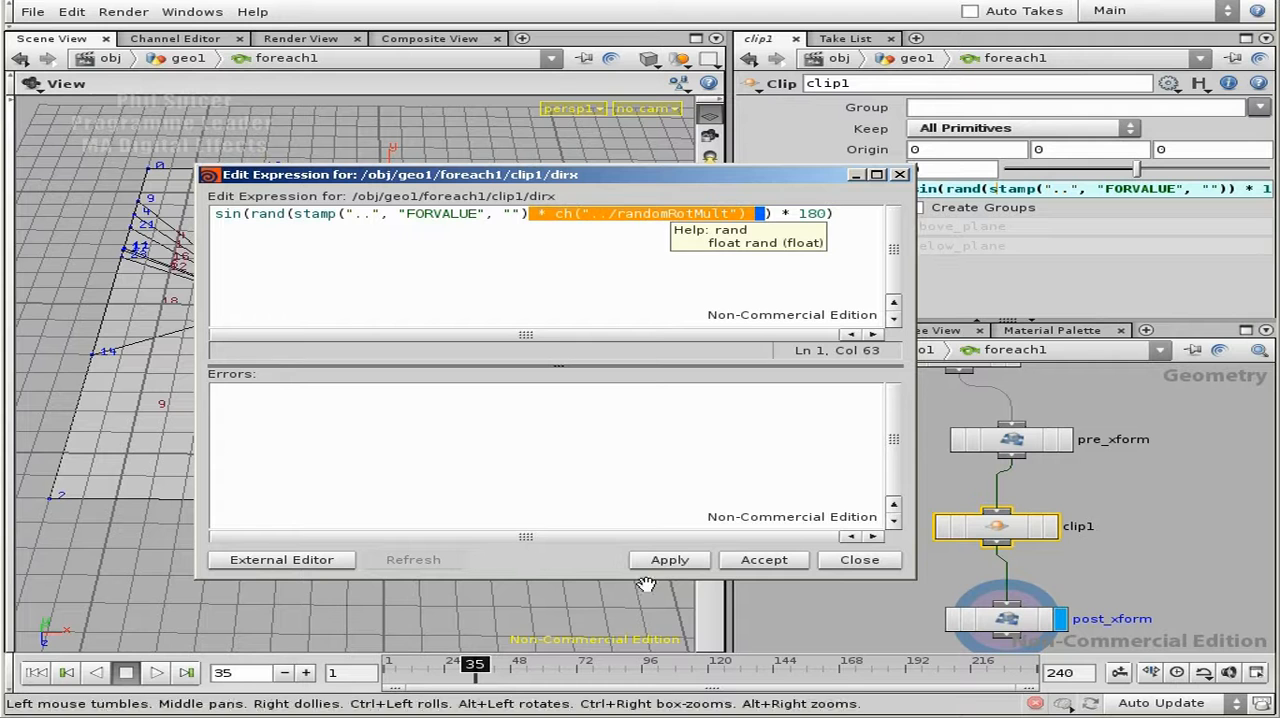
click(672, 559)
click(796, 561)
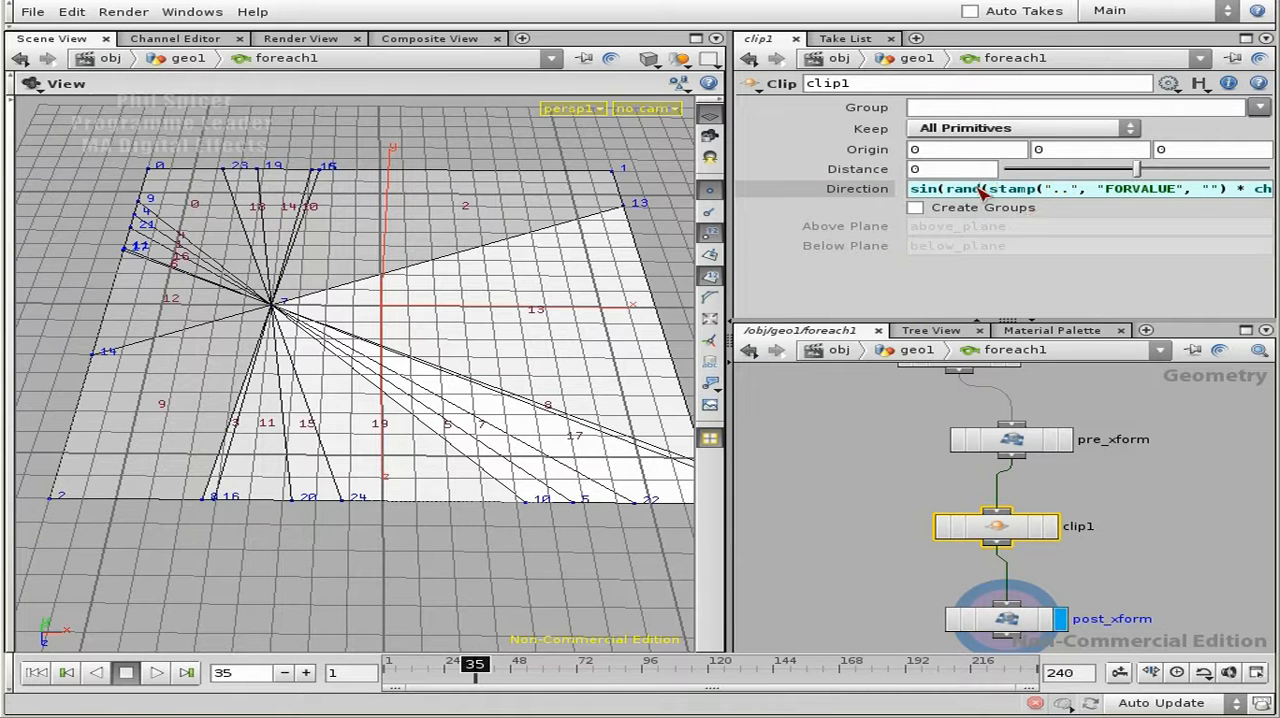
- Give clip1's Z direction the same seeded expression as the X direction, with cos in place of sin
double_click(982, 193)
key(Tab)
key(Tab)
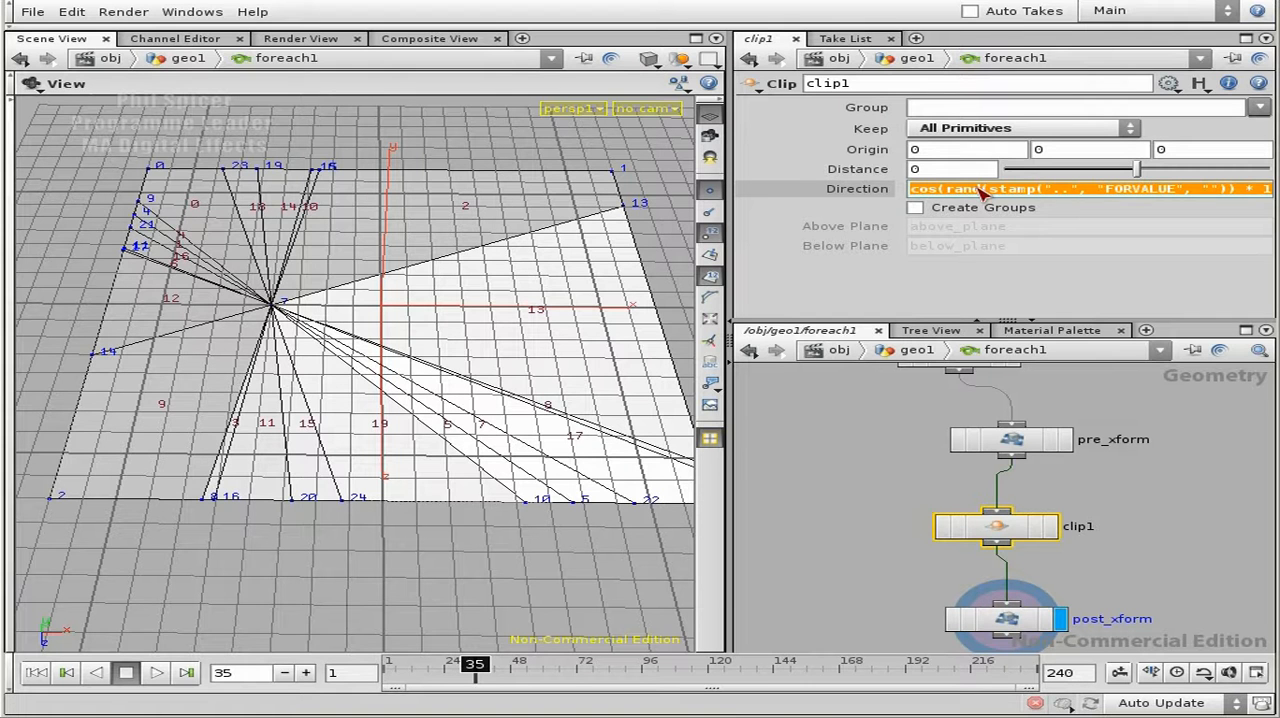
key(ctrl+v)
key(Home)
key(Delete)
key(Delete)
key(Delete)
text(cos)
key(Return)
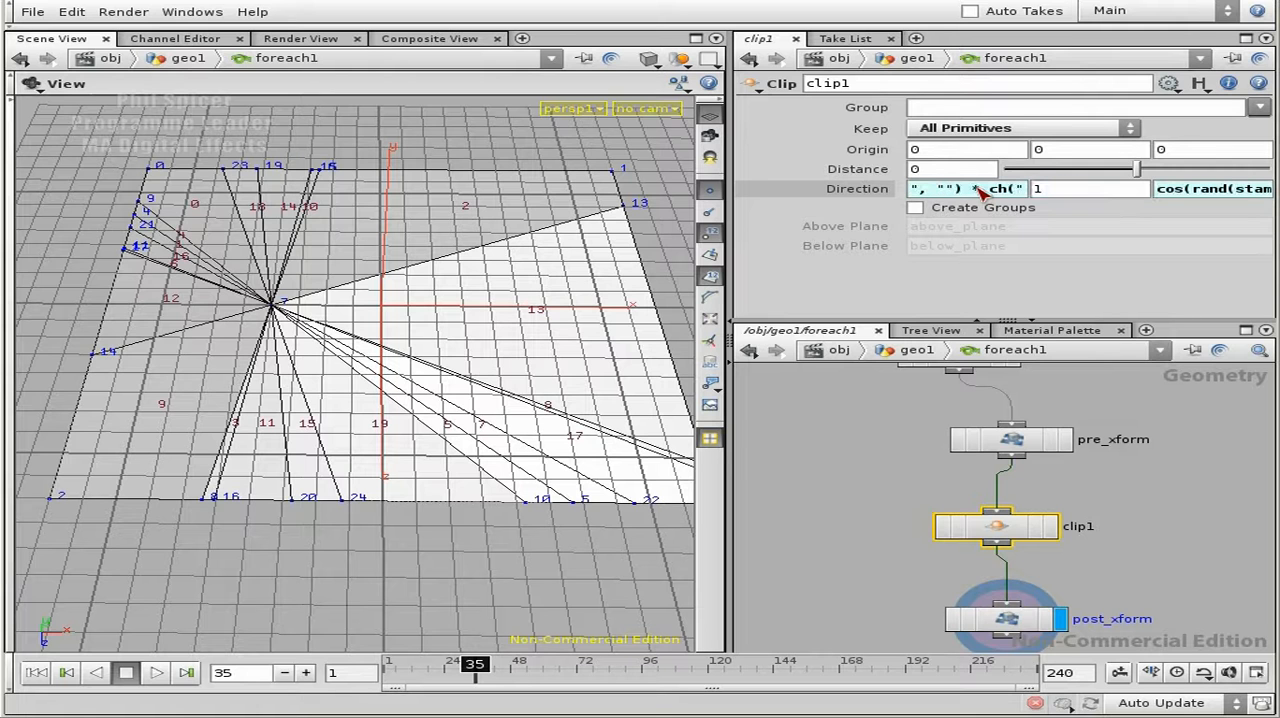
- Return to the geo1 network and set foreach1's Rotation Seed to 0.75
click(861, 193)
middle_drag(1126, 558, 1123, 500)
click(1146, 506)
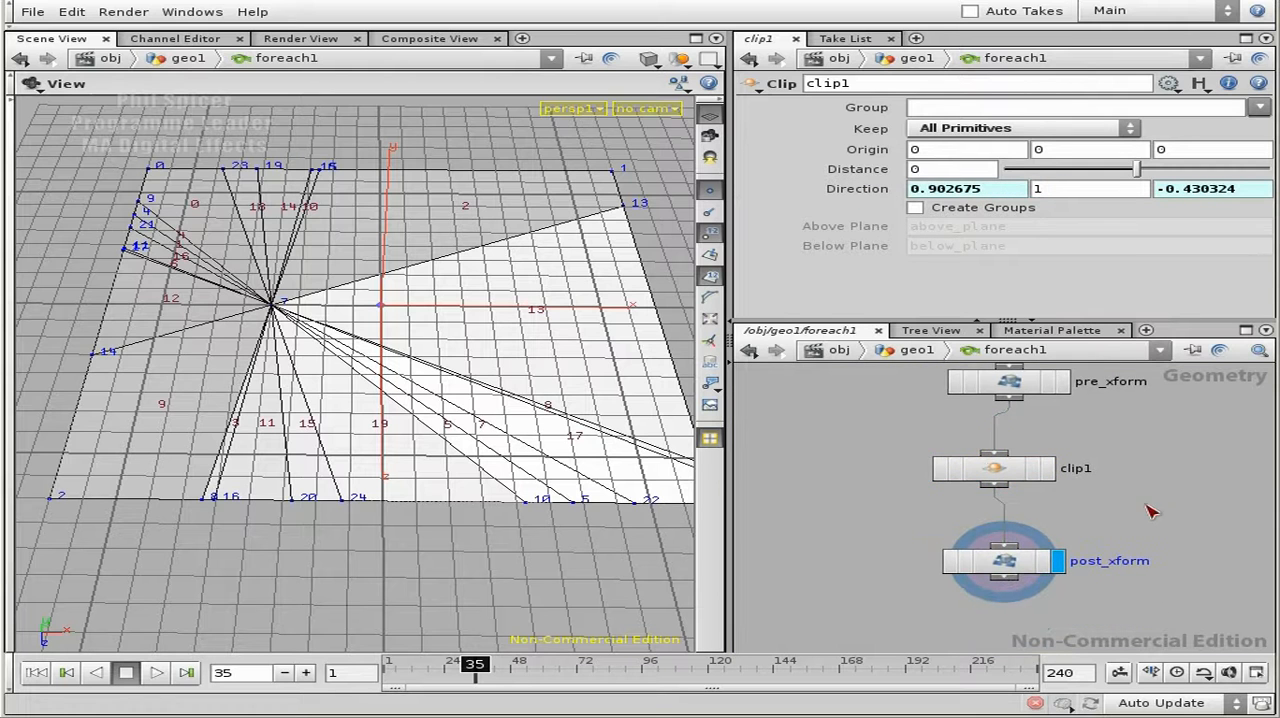
key(u)
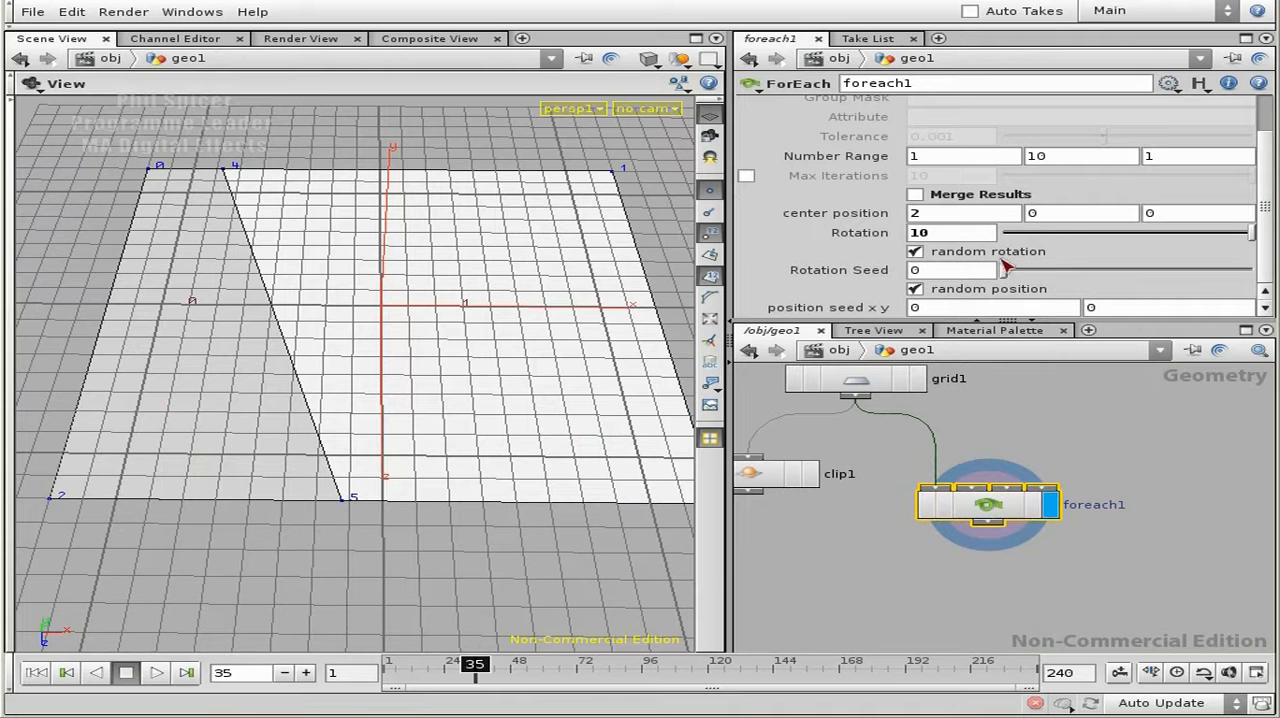
mouse_move(1003, 268)
mouse_down()
mouse_move(1050, 270)
mouse_move(1024, 268)
mouse_up()
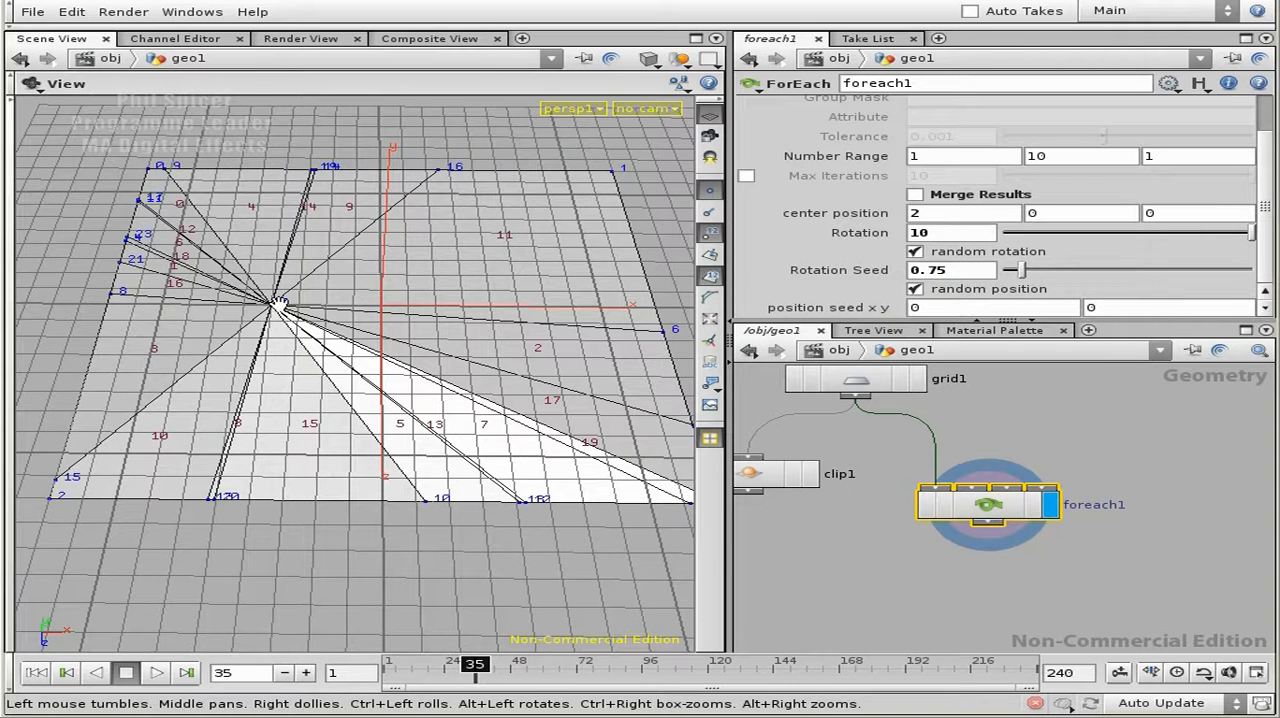
- Enter foreach1 and begin a rand(stamp()) expression for clip1's X origin in the expression editor
double_click(1010, 514)
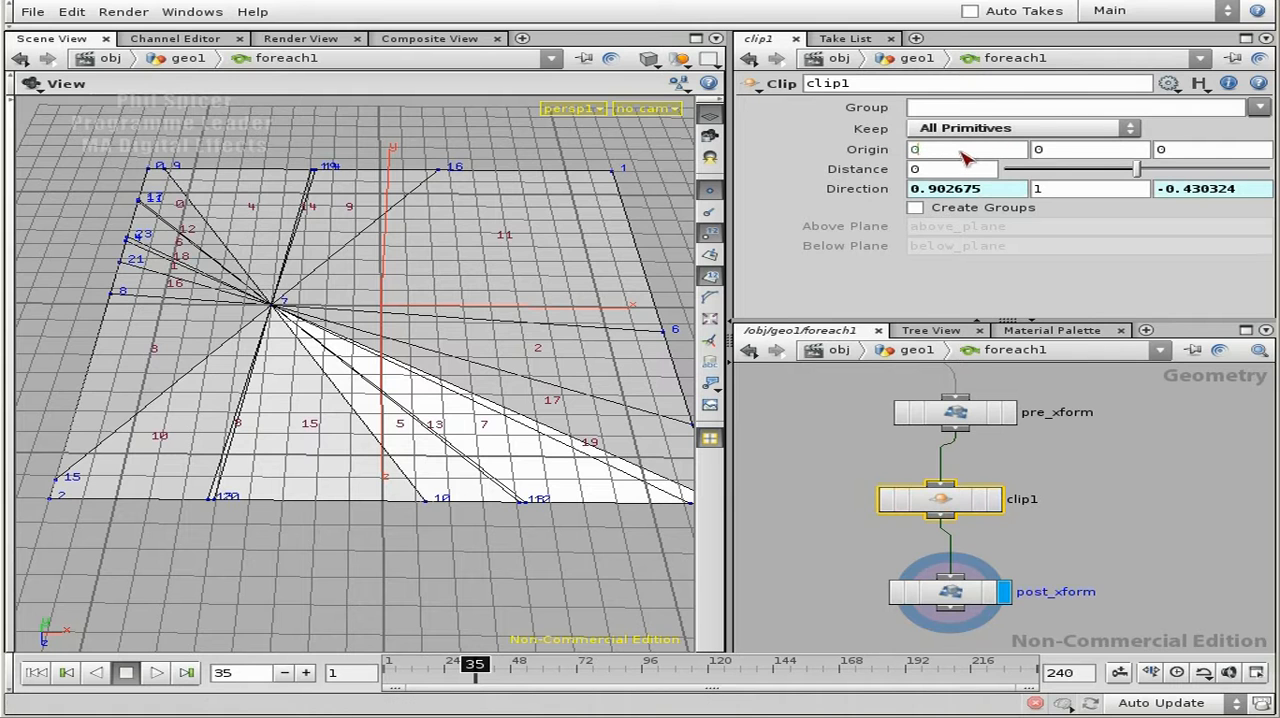
key(alt+e)
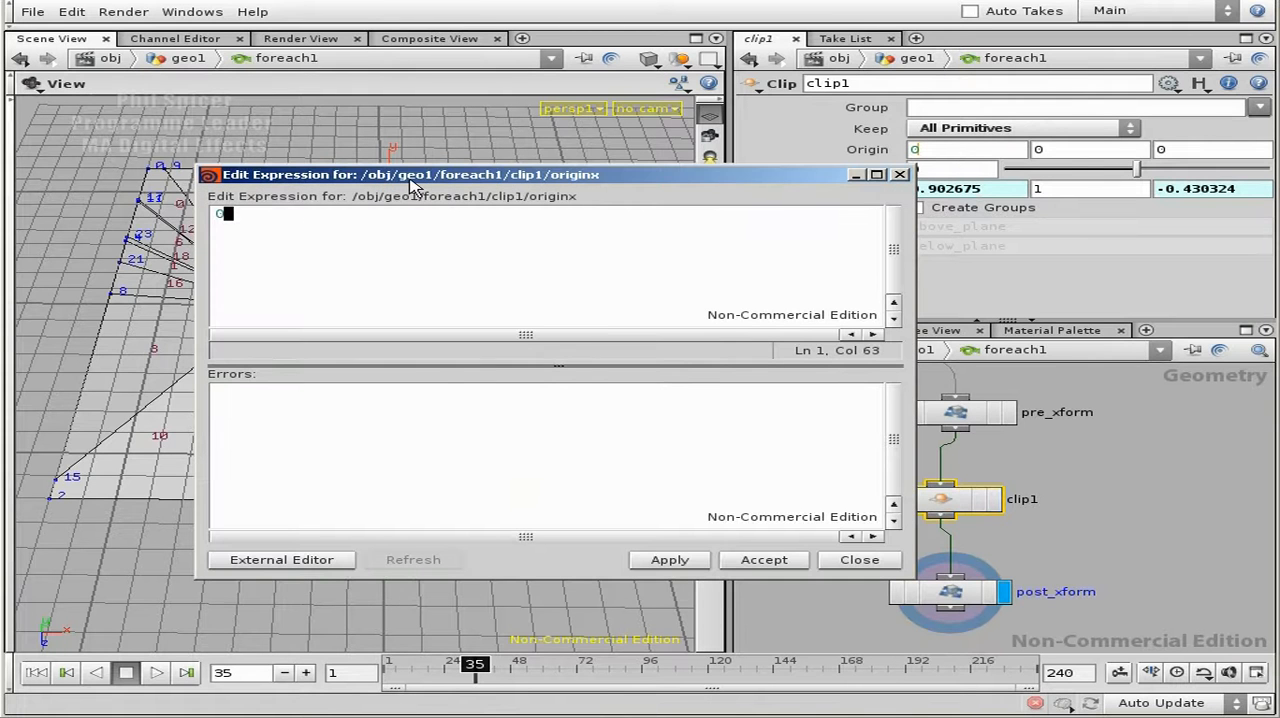
key(BackSpace)
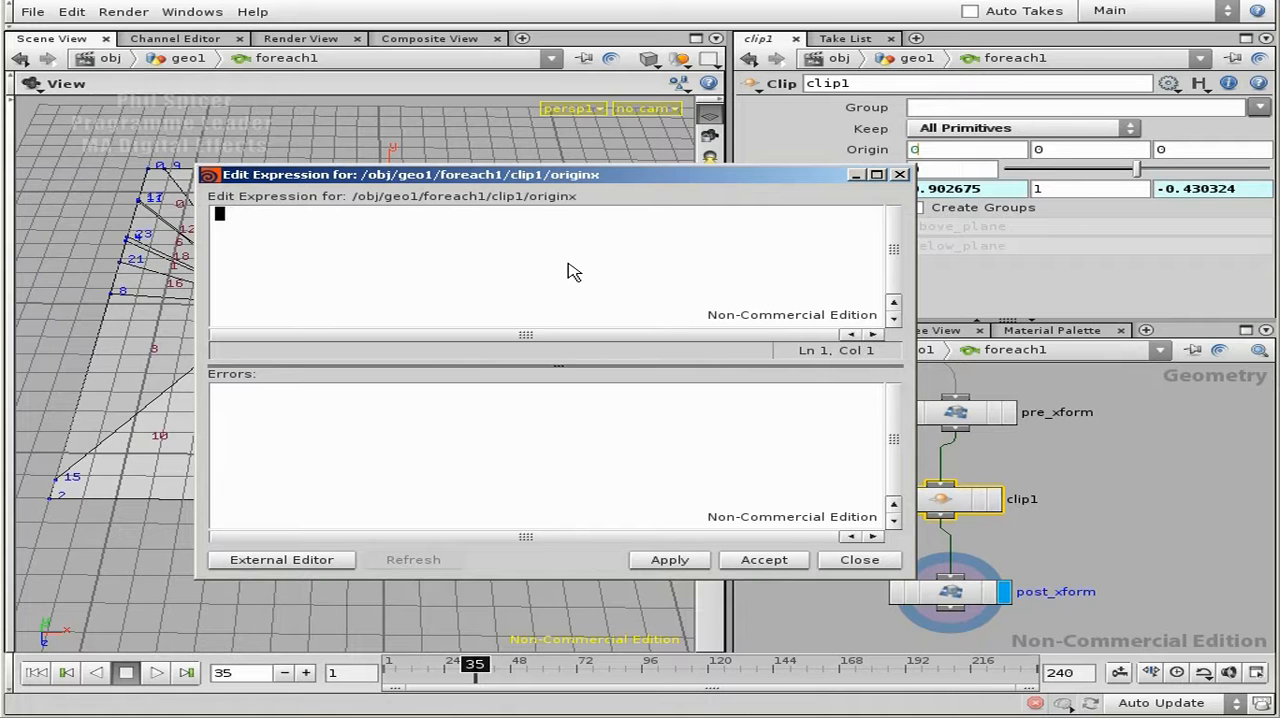
text(rand(stamp()
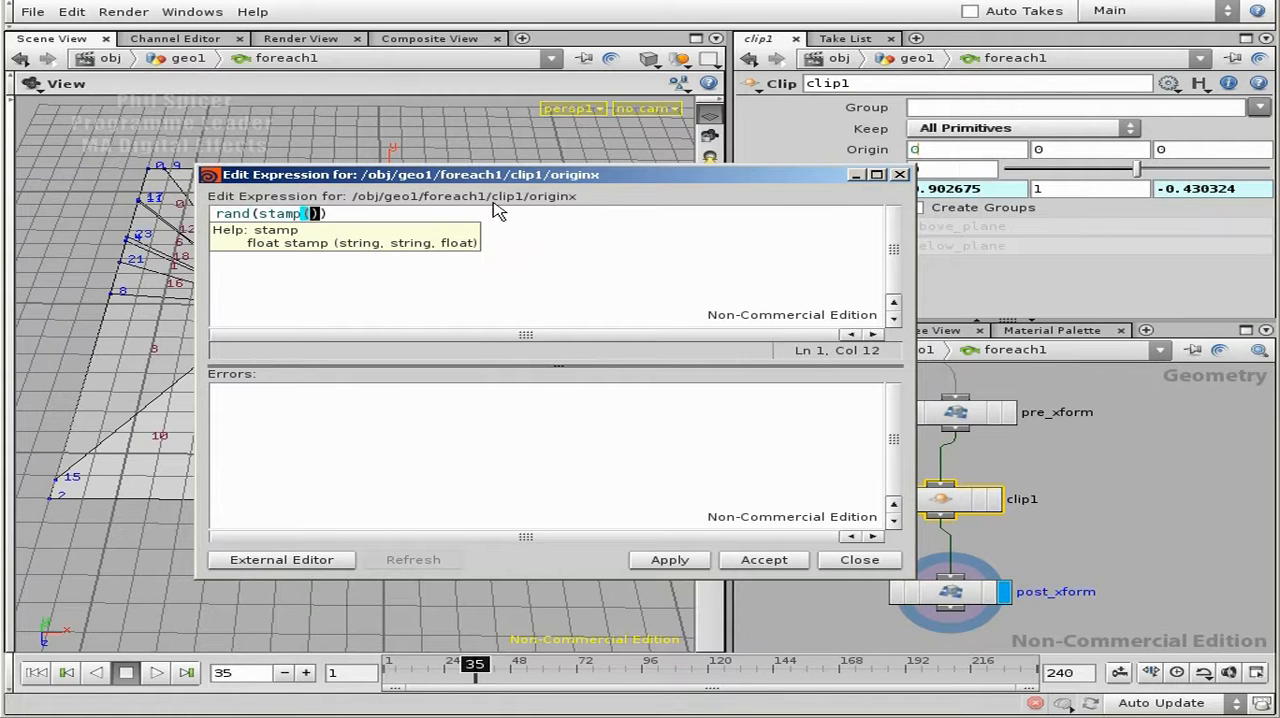
- Replace the X origin draft with rand(stamp("..", "FORVALUE", "")) copied from the X direction expression, and apply it
drag(608, 176, 648, 245)
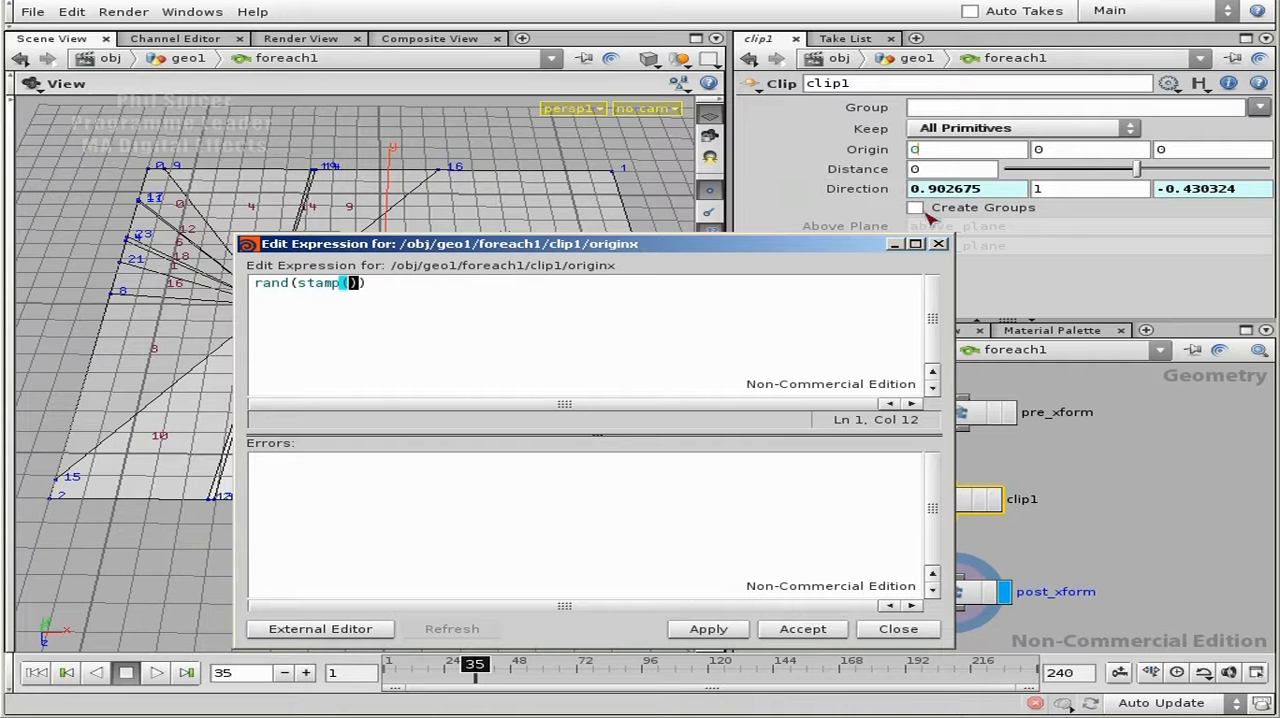
click(945, 189)
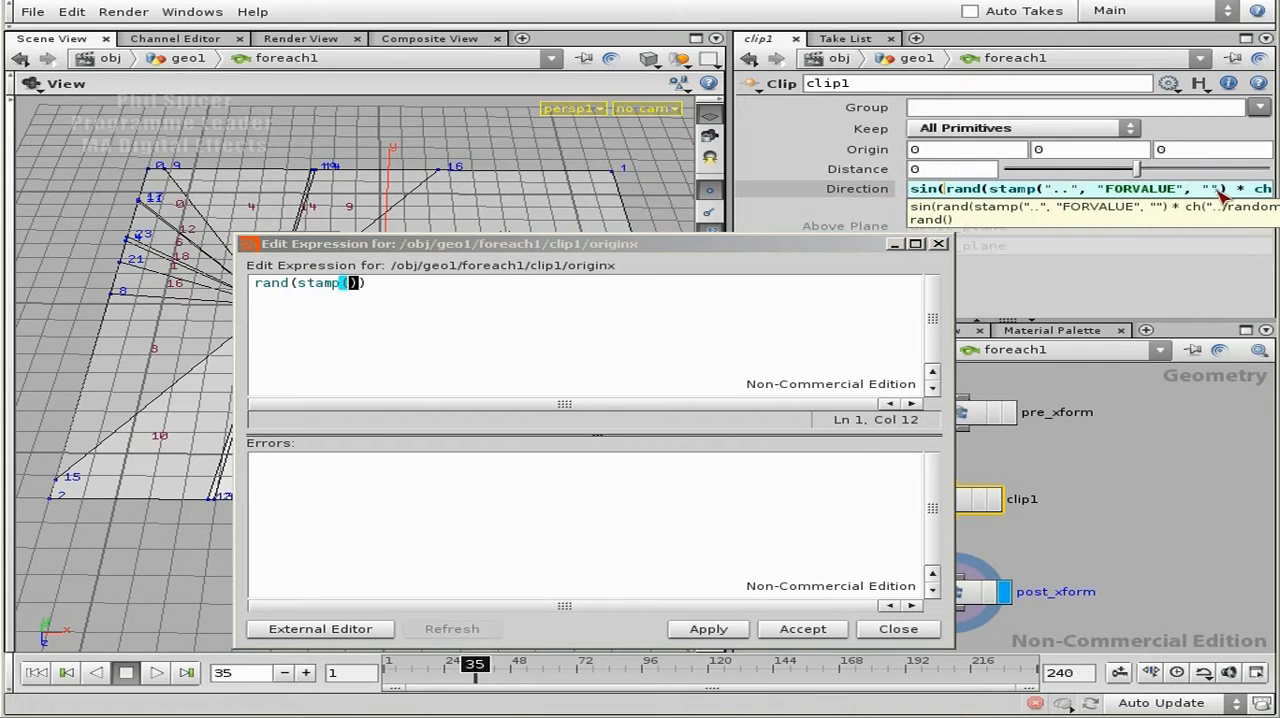
drag(1228, 192, 948, 196)
key(ctrl+c)
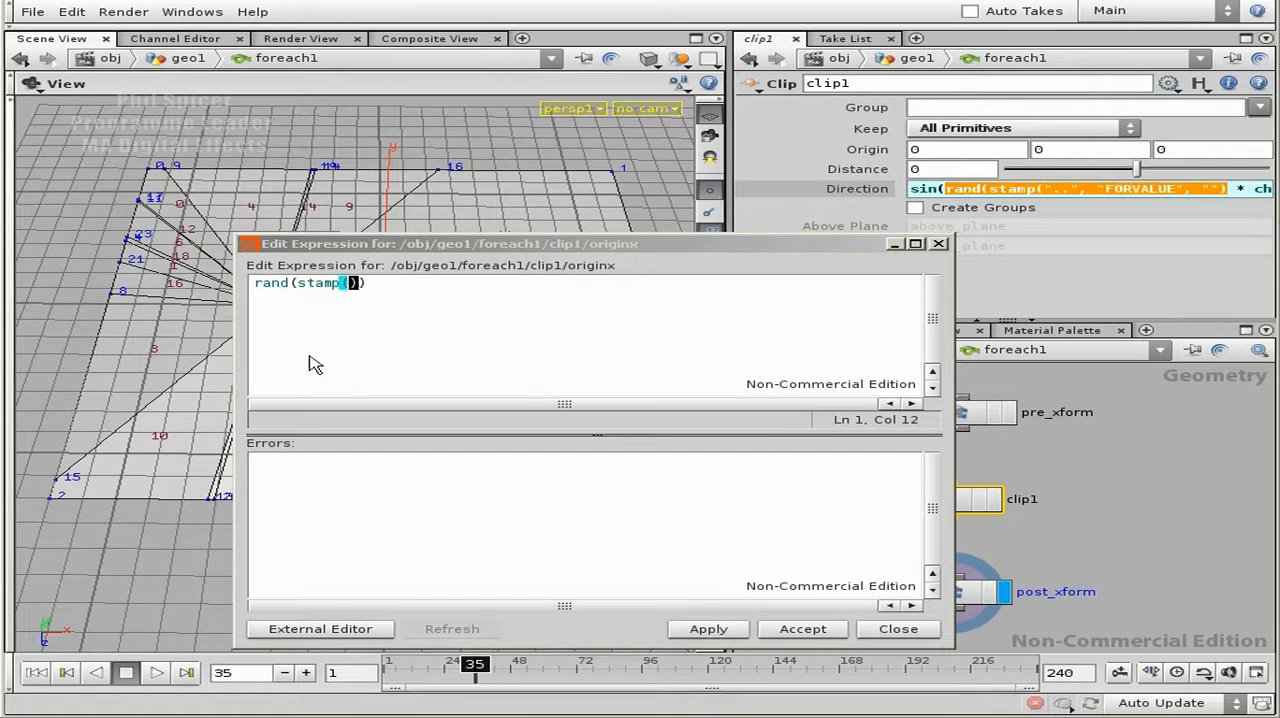
click(410, 290)
key(BackSpace)
key(BackSpace)
key(BackSpace)
key(BackSpace)
key(BackSpace)
key(BackSpace)
key(BackSpace)
key(BackSpace)
key(BackSpace)
key(ctrl+v)
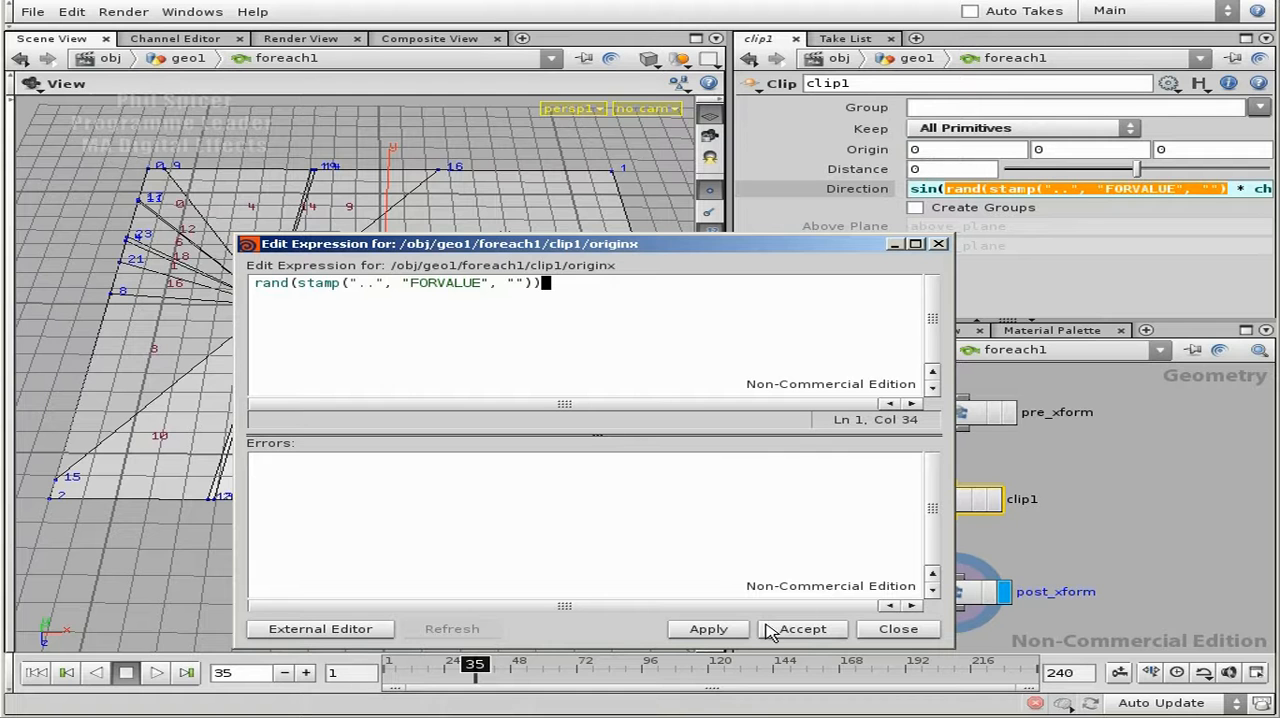
click(708, 629)
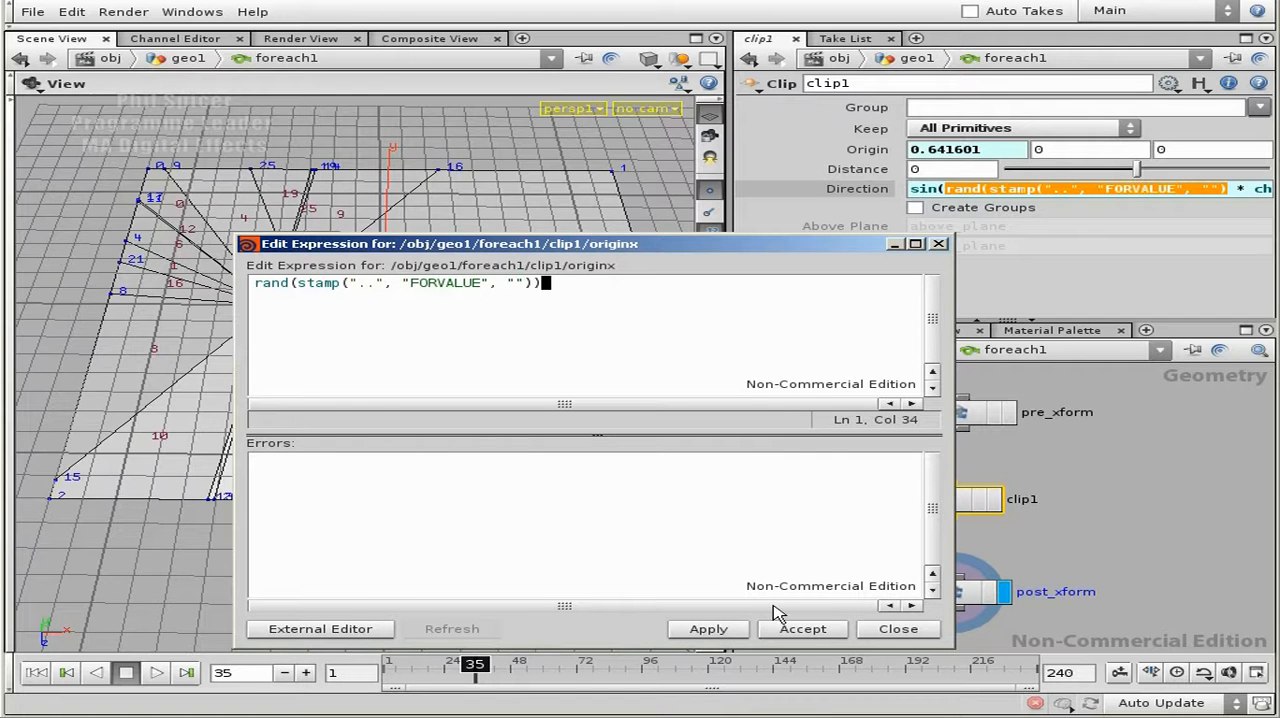
click(898, 629)
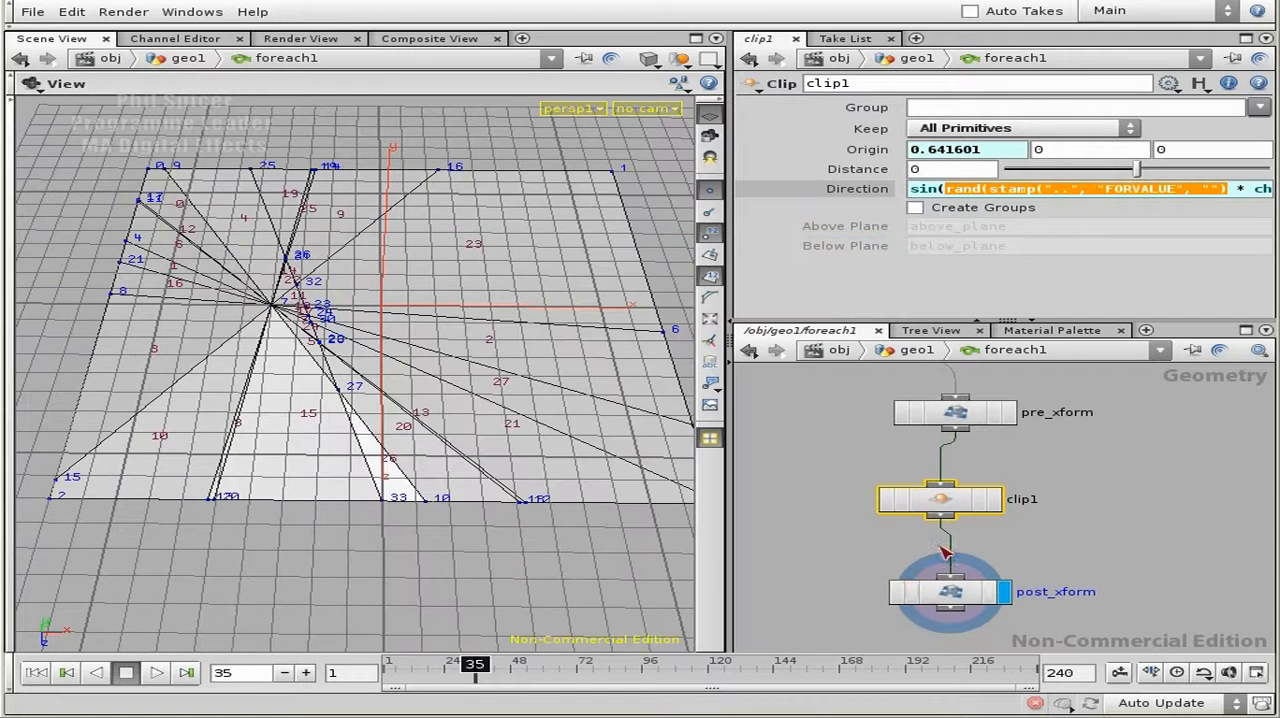
- Give clip1's Z origin the same rand(stamp("..", "FORVALUE", "")) expression as its X origin
click(977, 150)
key(ctrl+c)
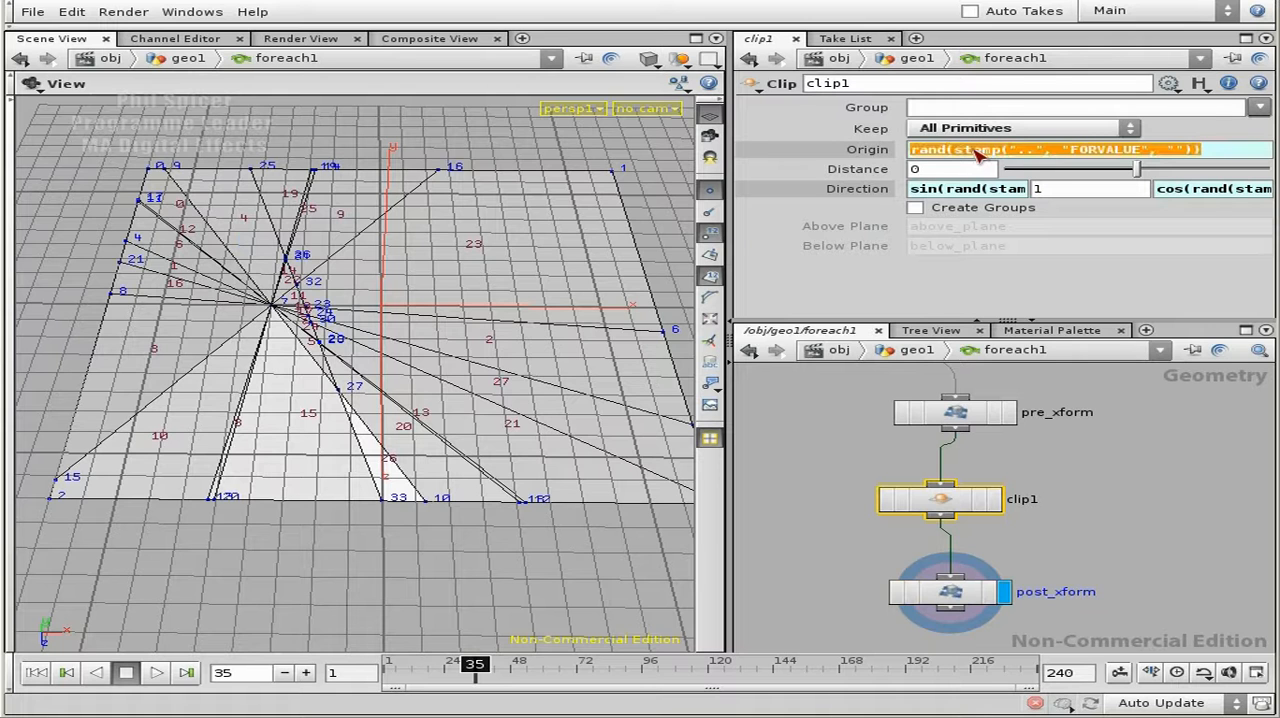
text(0)
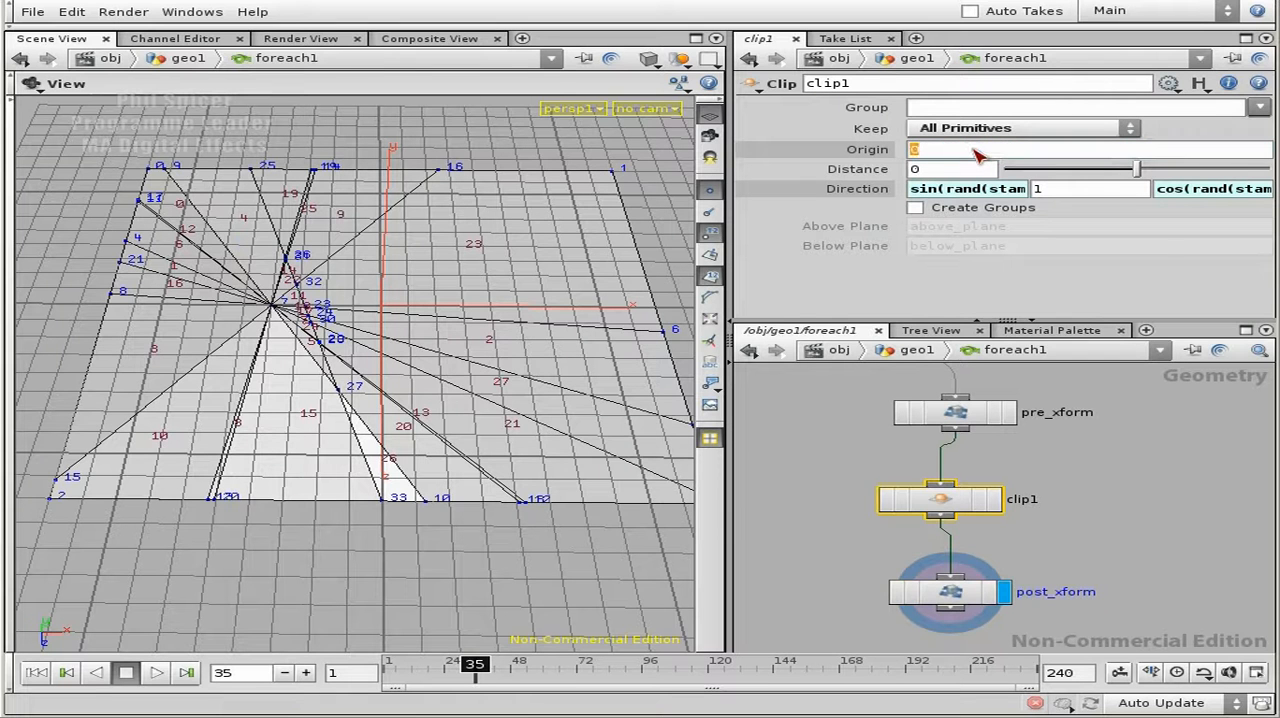
key(Escape)
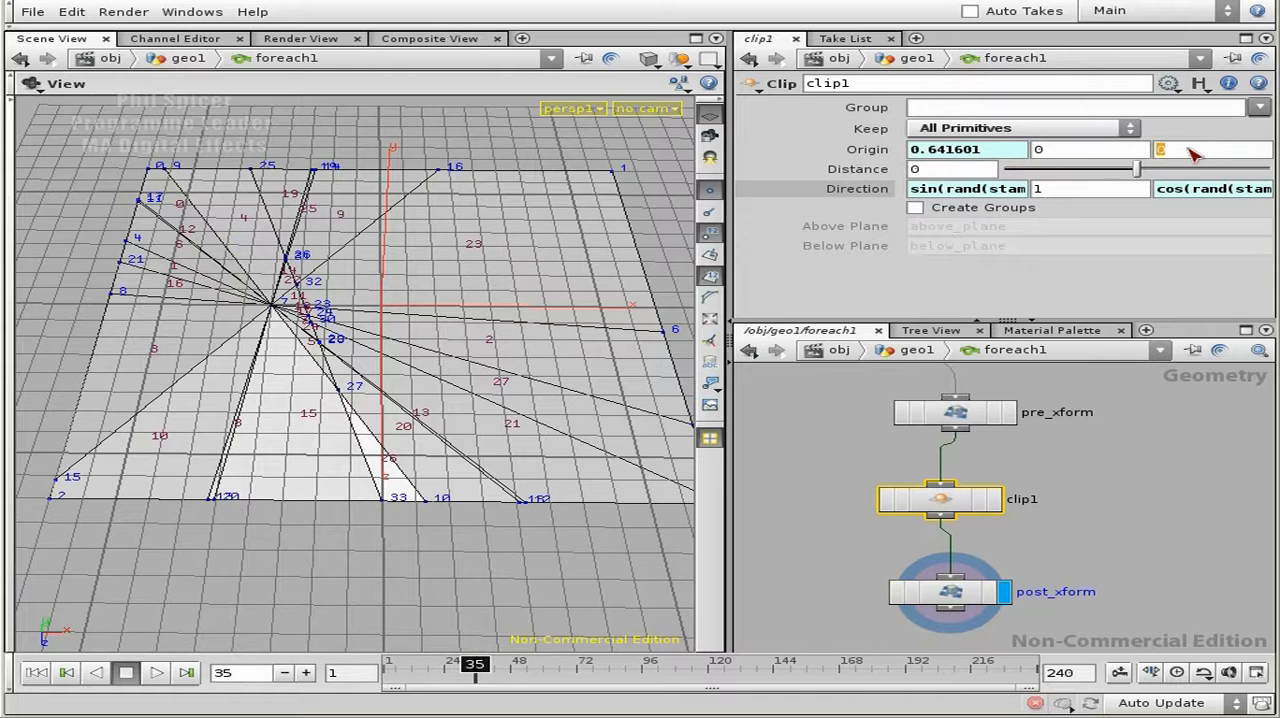
key(ctrl+v)
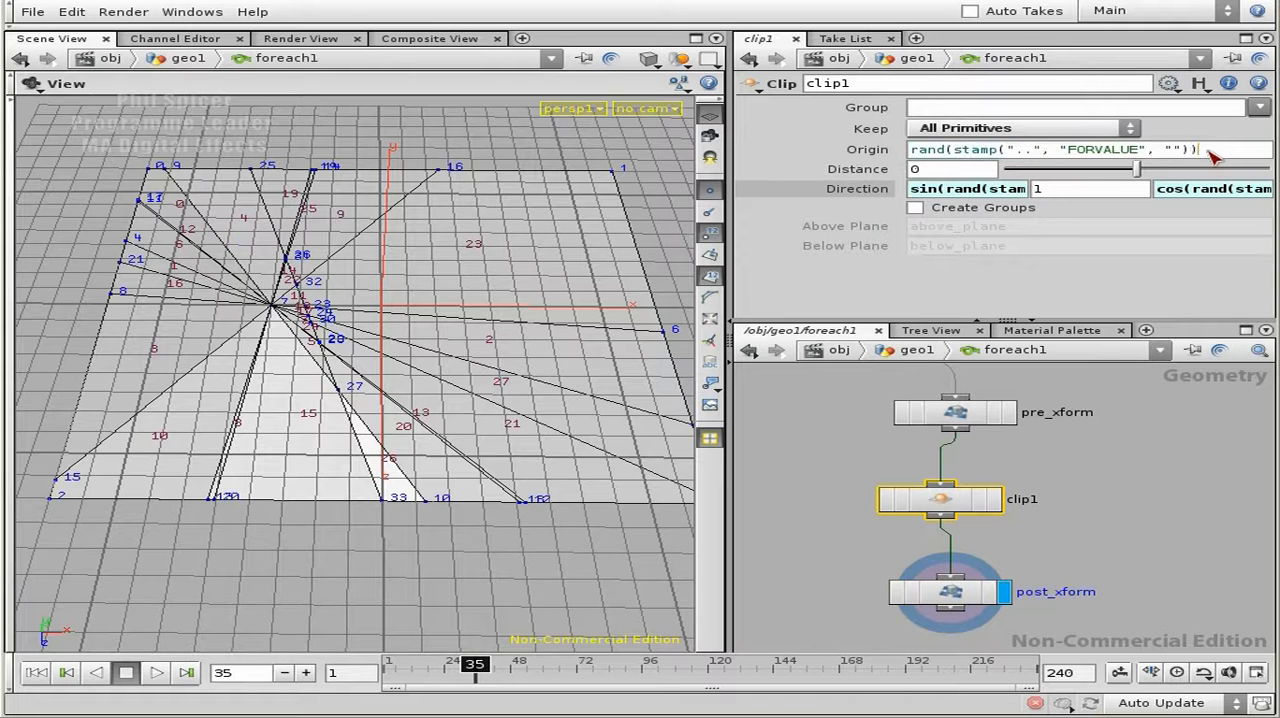
key(Return)
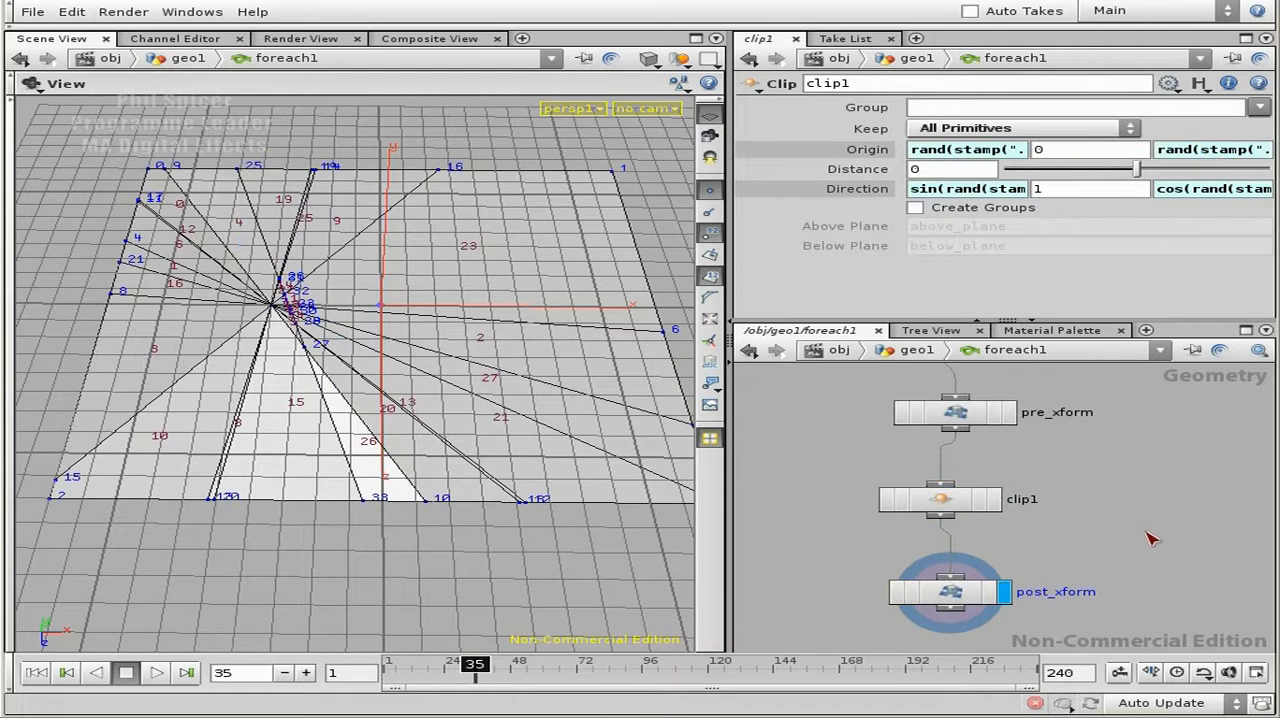
- Return to the geo1 network and hide the point markers, point numbers and primitive numbers in the viewport to inspect the cuts
key(u)
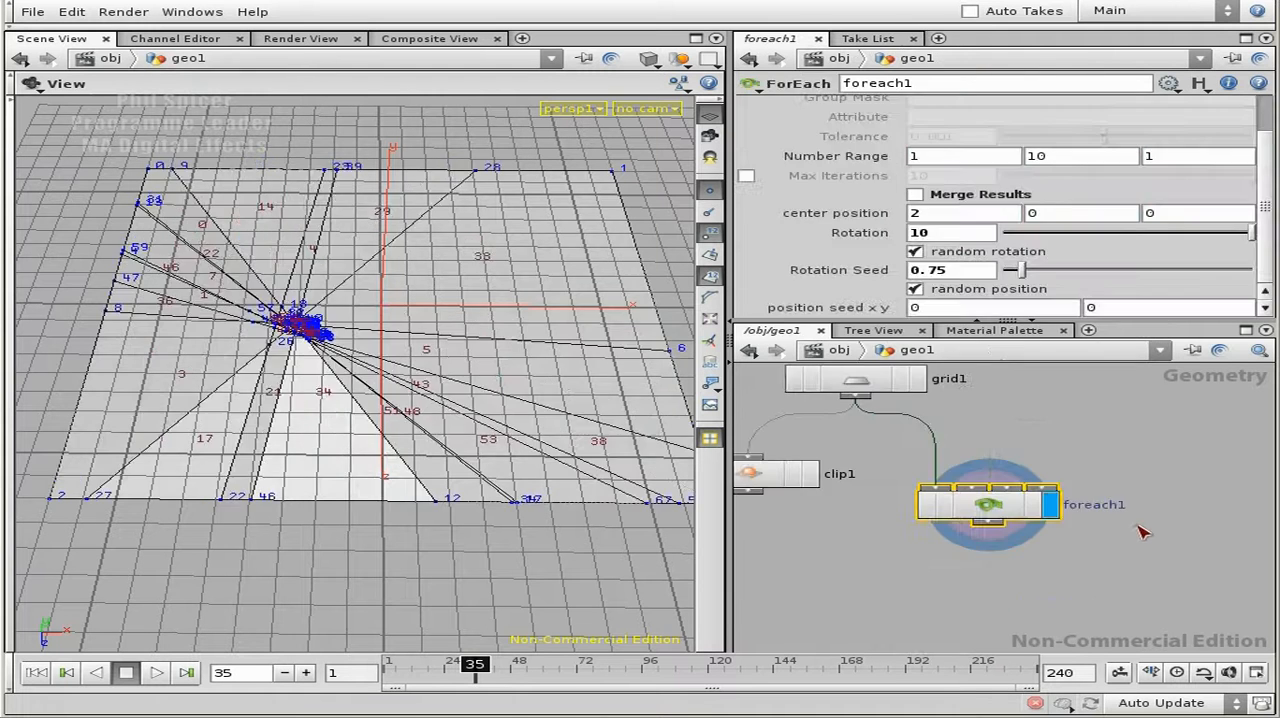
click(710, 232)
click(710, 275)
key(Escape)
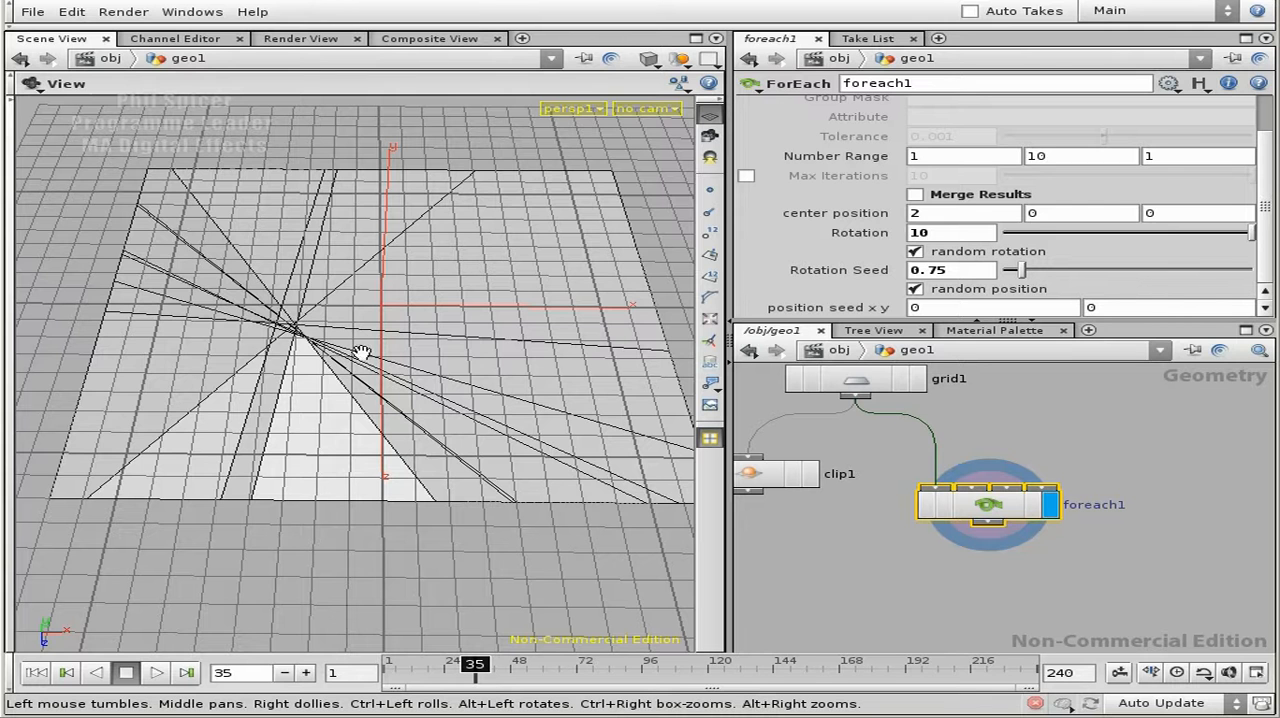
drag(309, 349, 306, 363)
right_drag(203, 340, 412, 322)
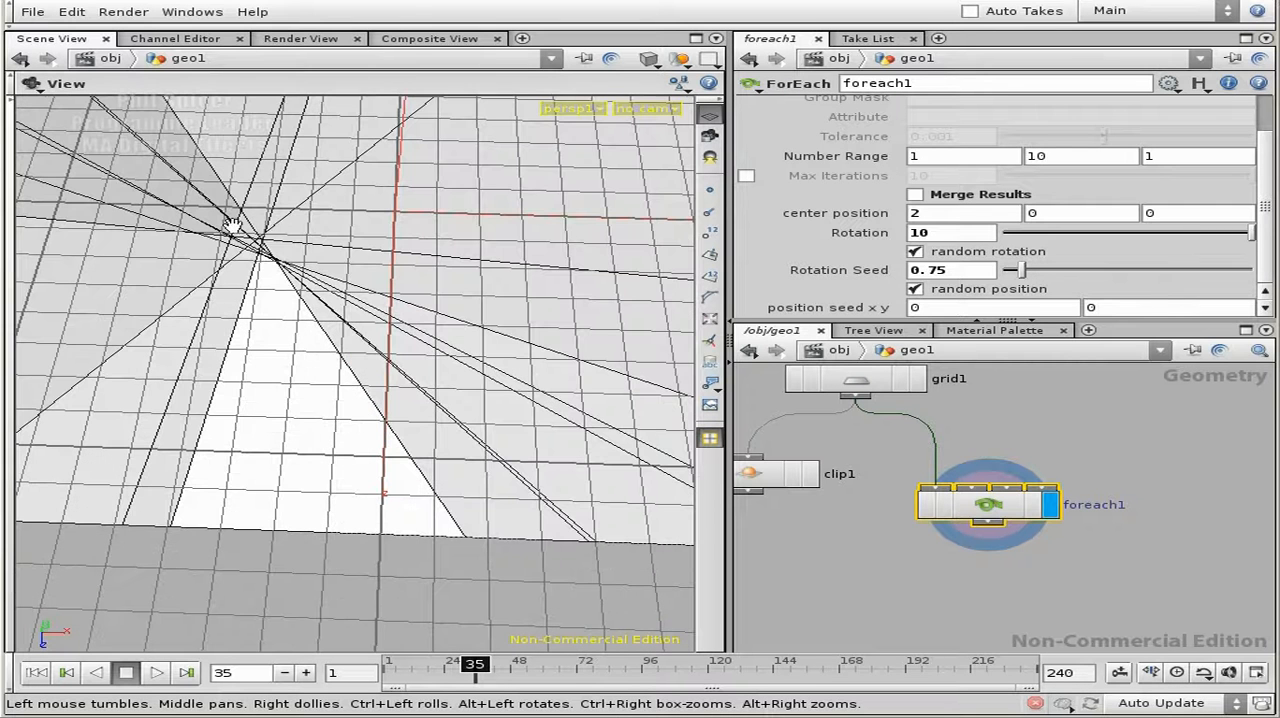
drag(267, 275, 309, 329)
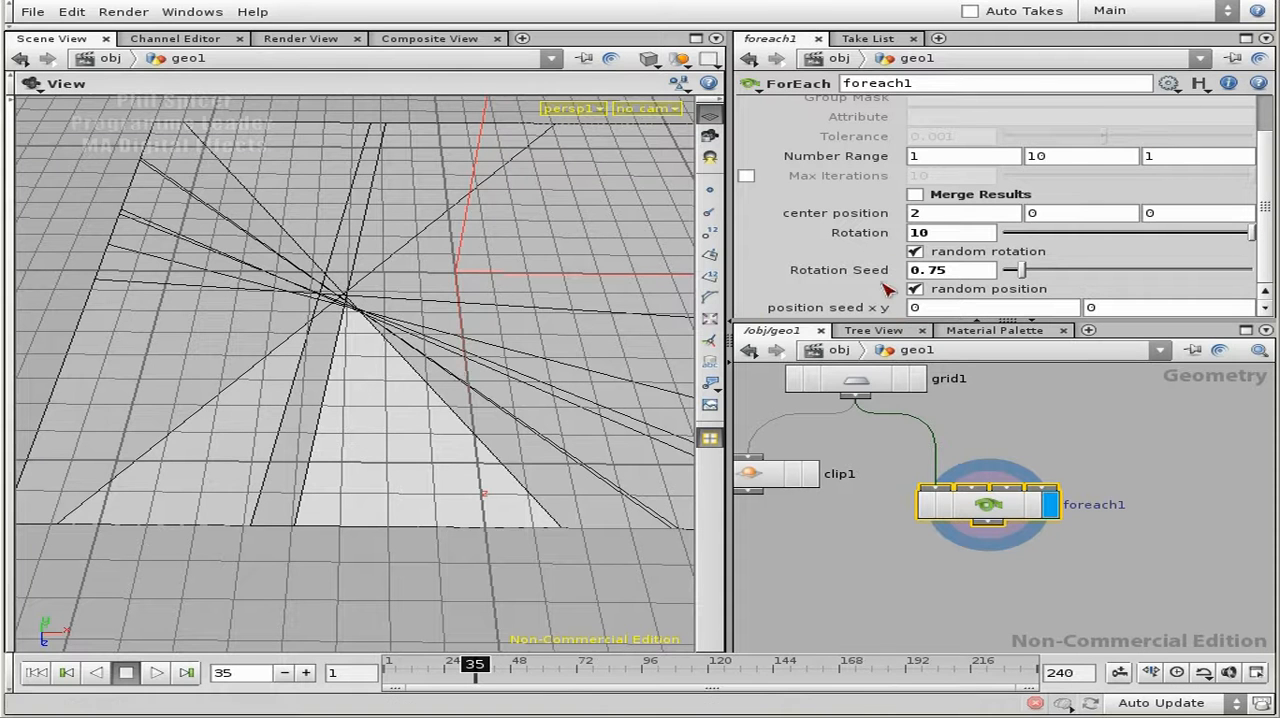
- Open foreach1's parameter interface for editing and add a Float Vector 2 parameter below position seed x y
click(1168, 83)
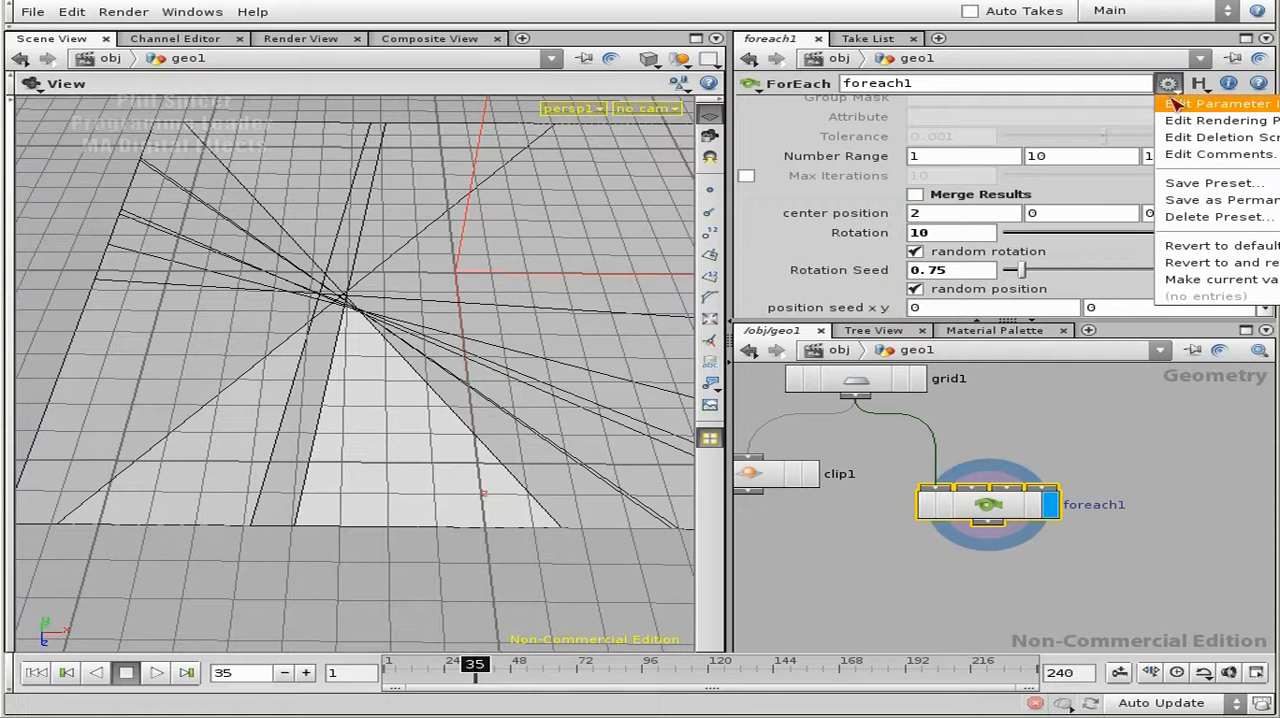
click(1176, 104)
drag(785, 93, 785, 51)
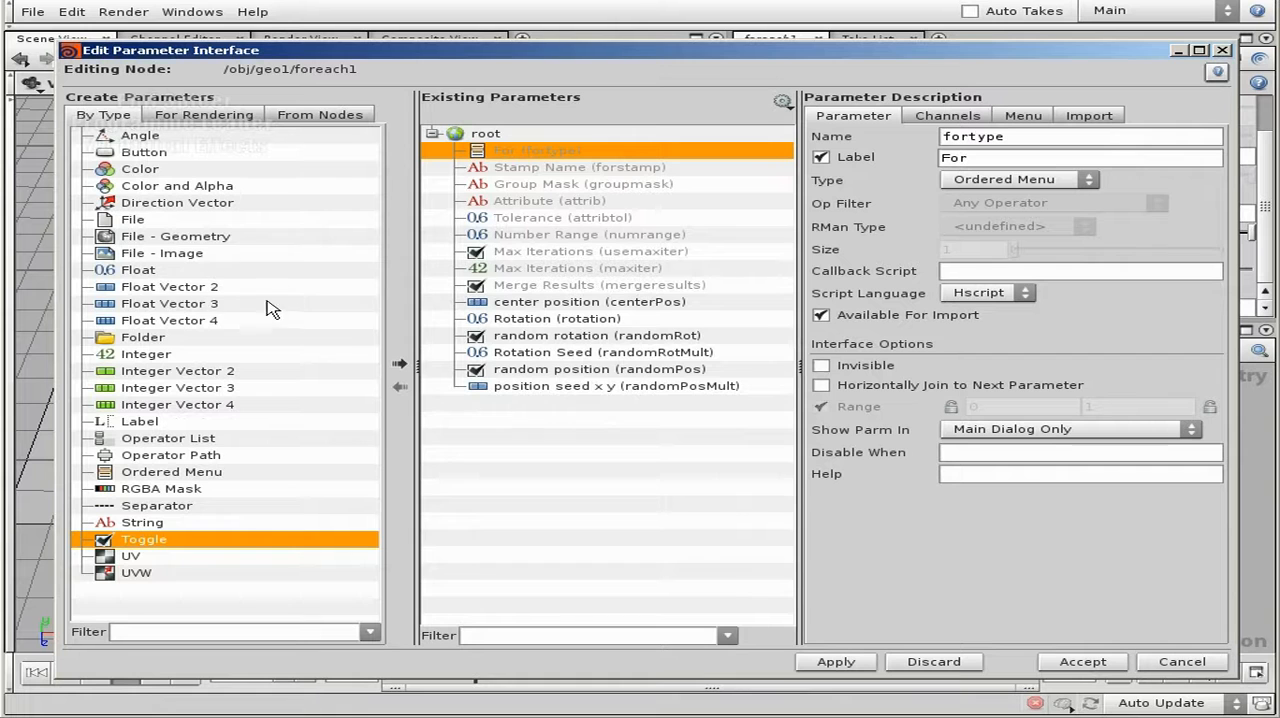
click(181, 287)
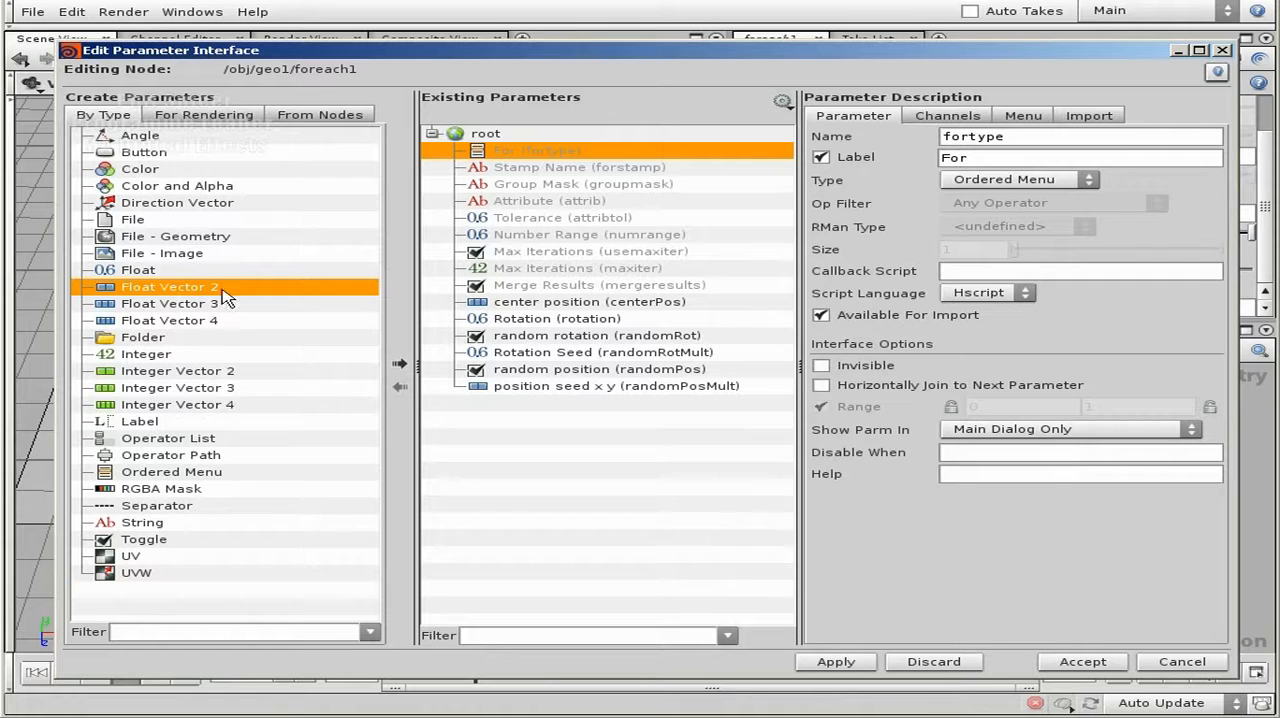
click(399, 364)
drag(516, 403, 525, 416)
- Name the new Float Vector 2 parameter randomBounds and label it Bounds Min/Max
double_click(970, 138)
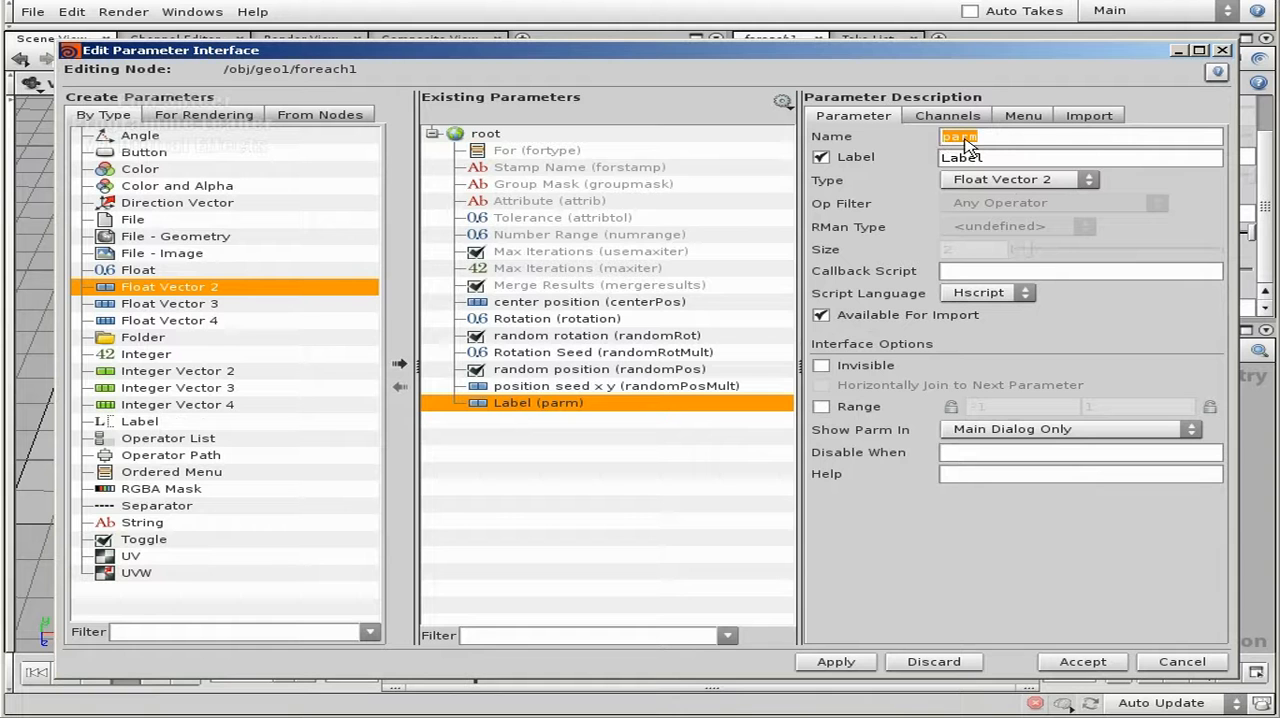
text(randomBounds)
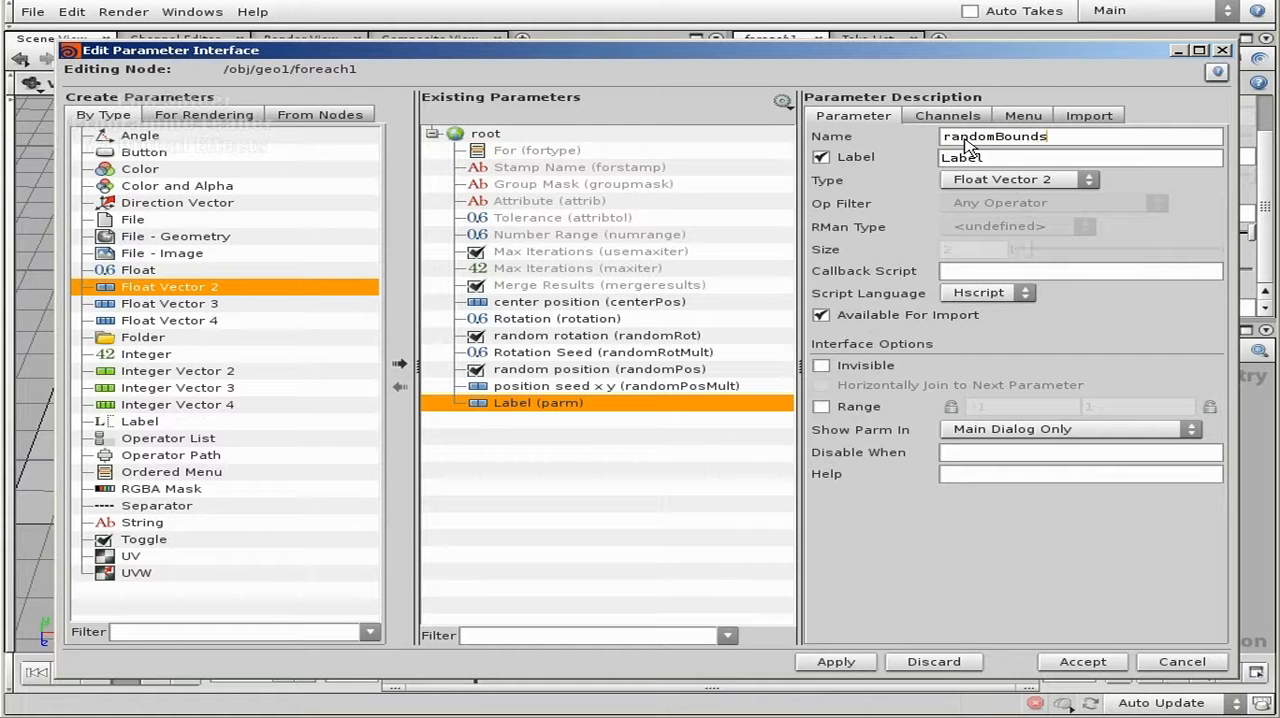
key(Tab)
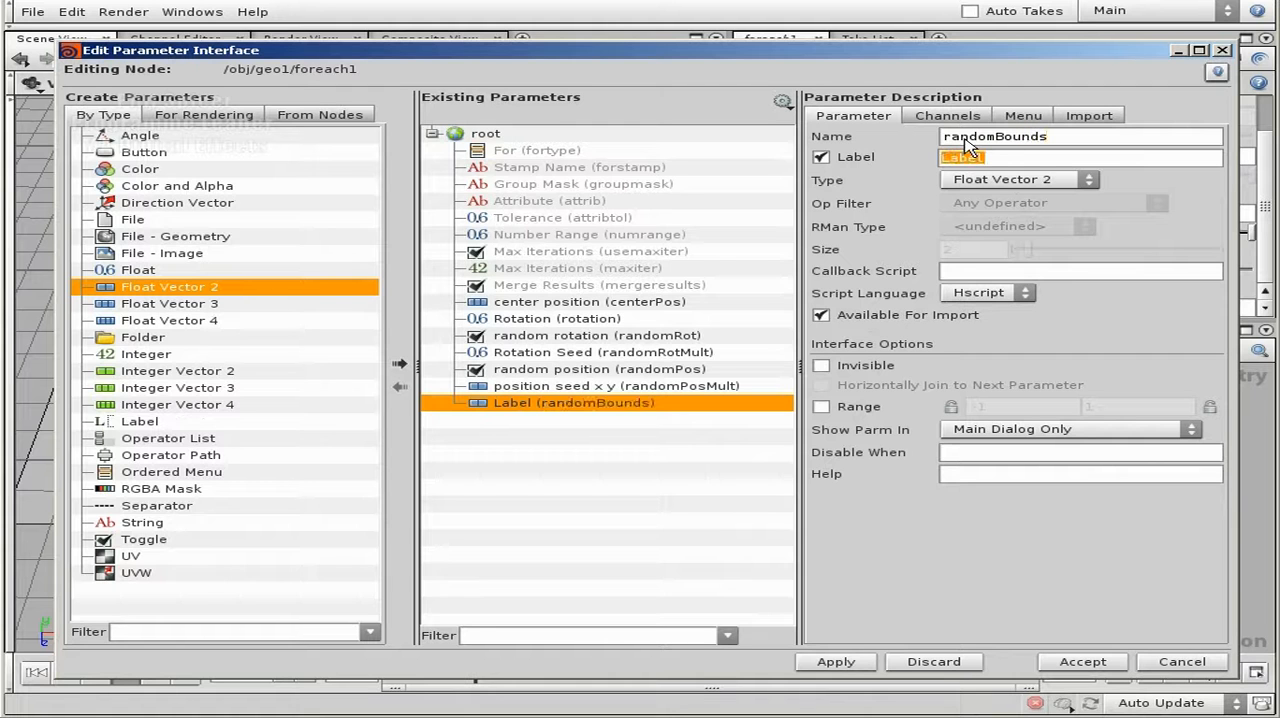
text(boundsMinMax)
click(994, 158)
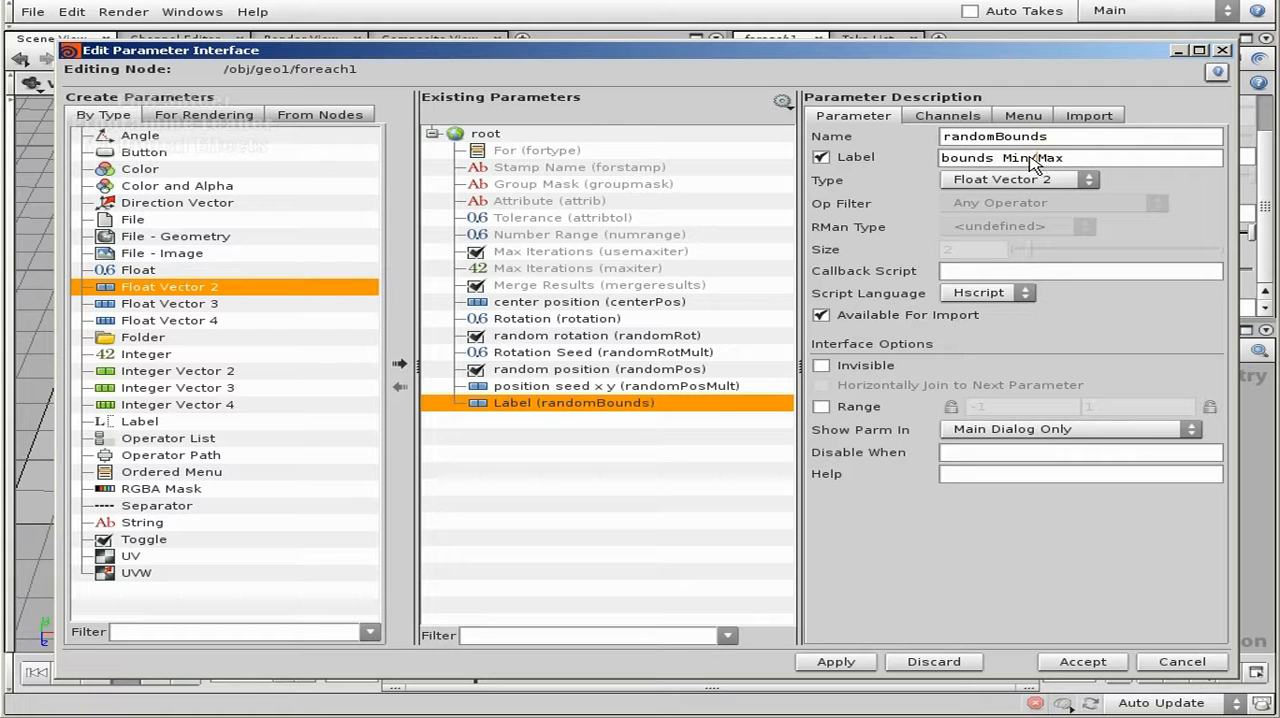
text(/)
key(Delete)
text(B)
- Set the default value of the Rotation parameter's channel to 180
click(670, 390)
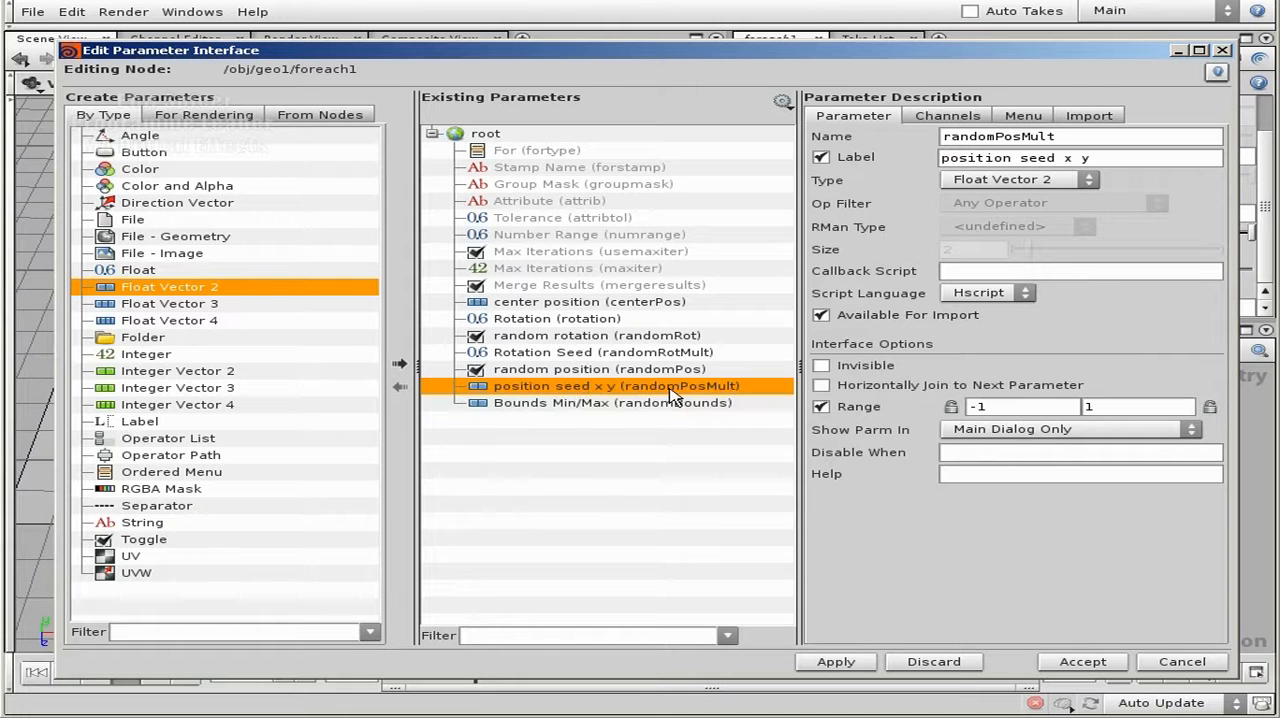
click(575, 327)
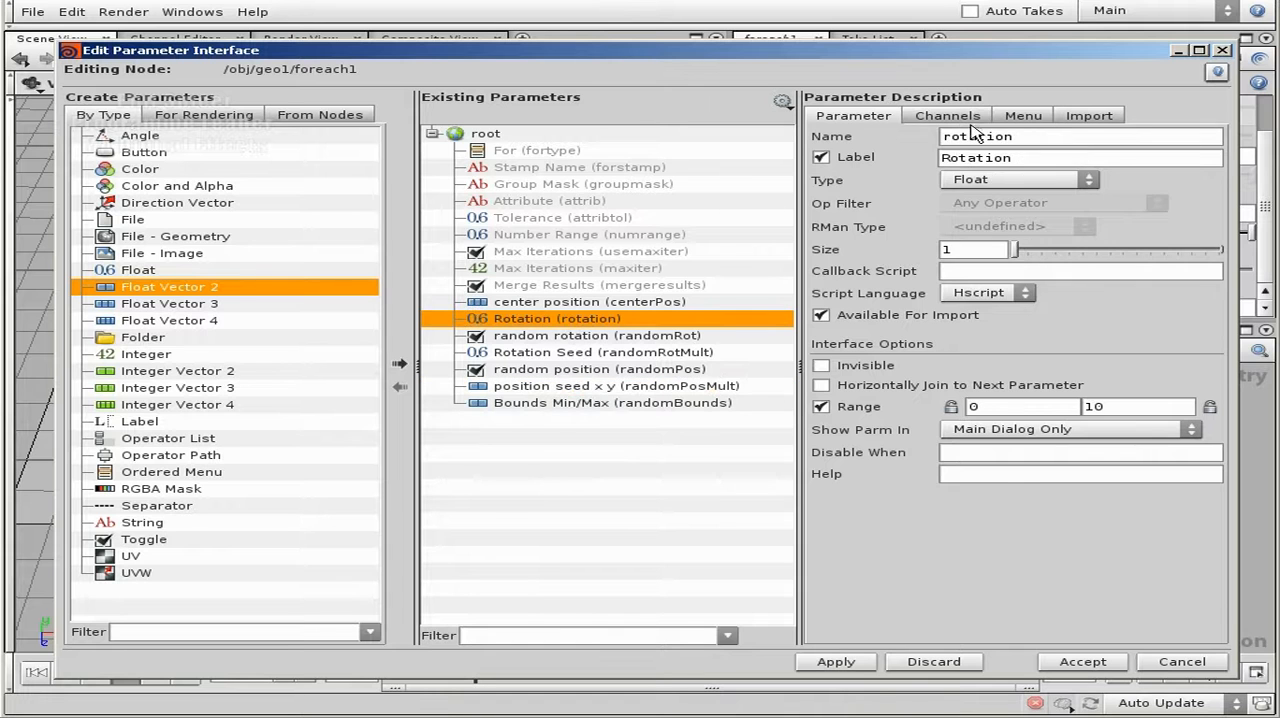
click(972, 120)
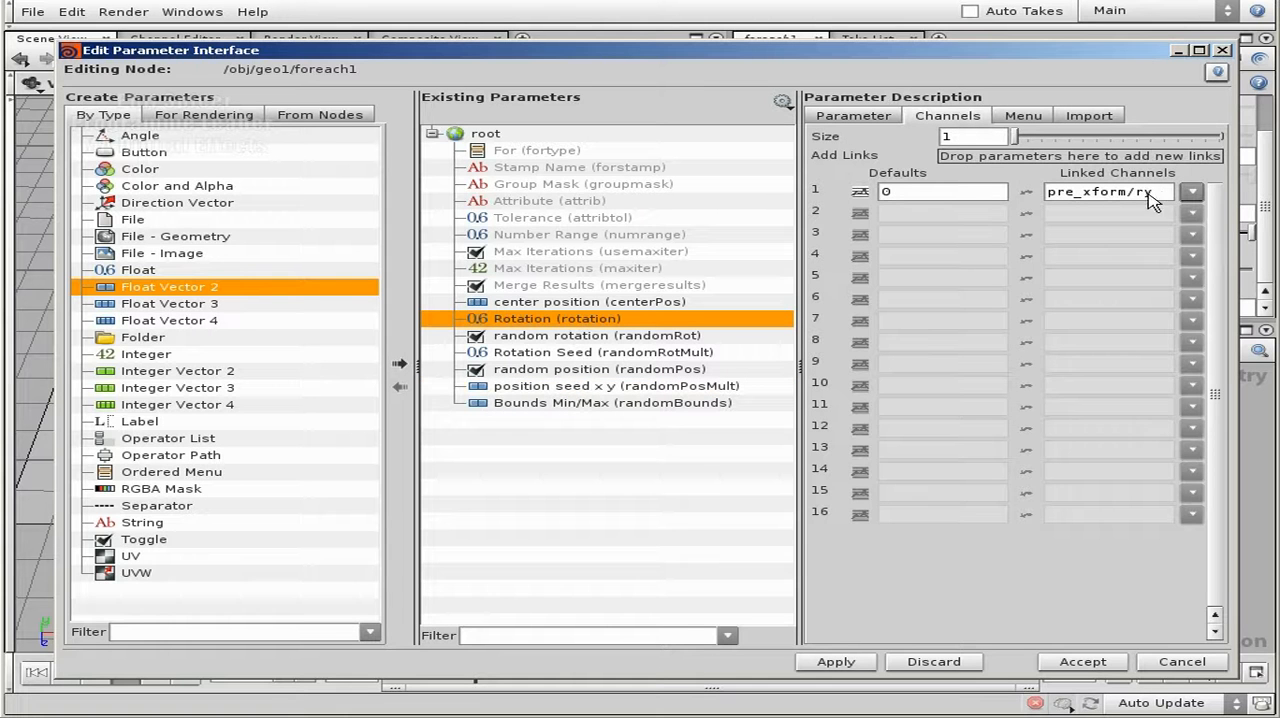
click(896, 118)
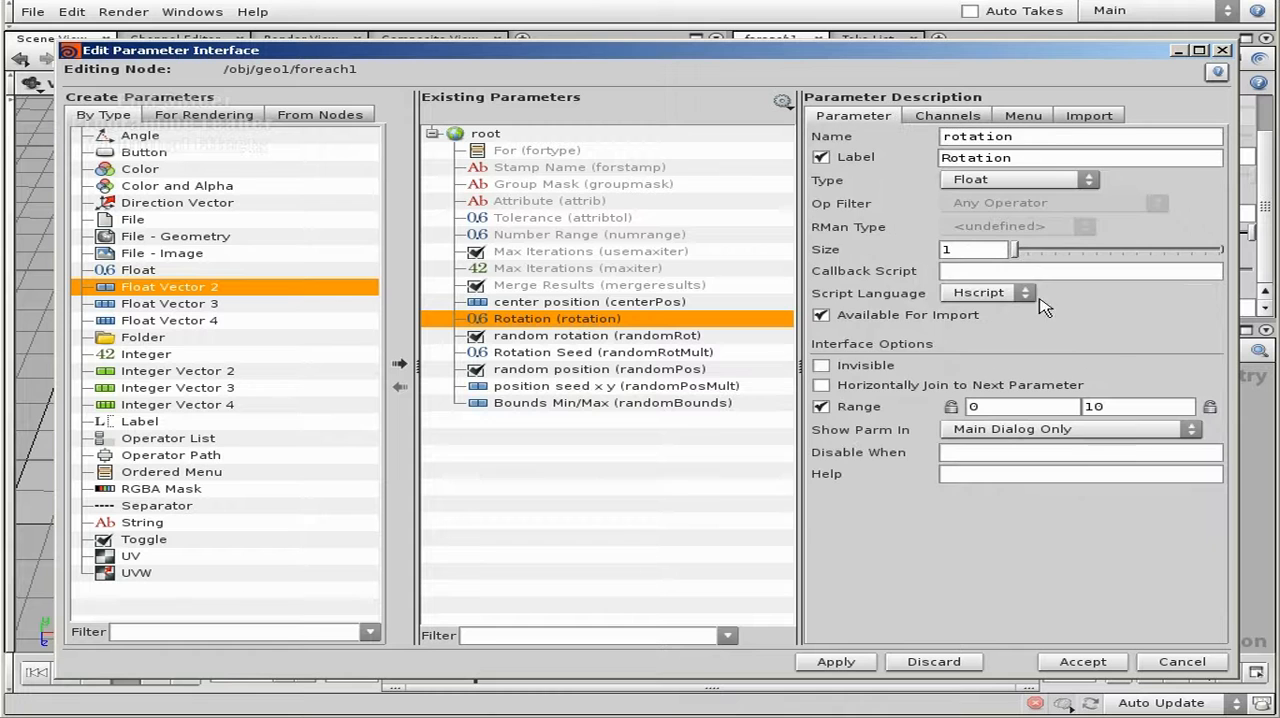
click(964, 117)
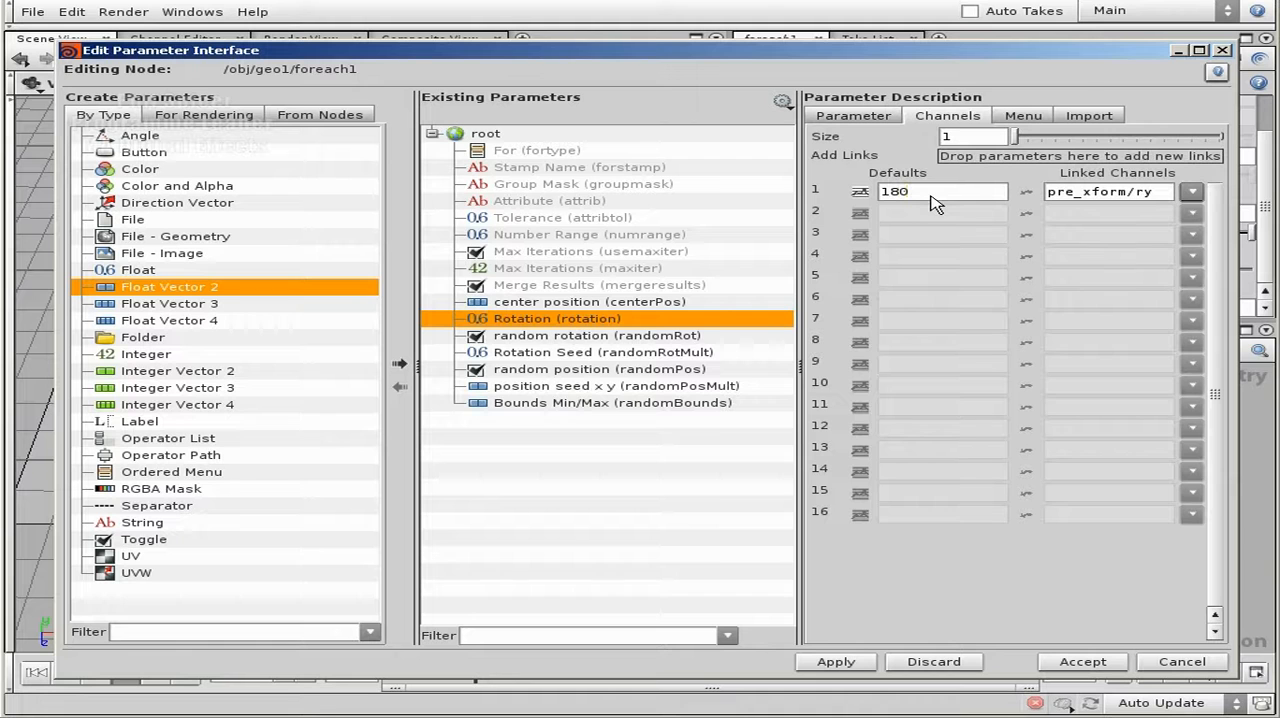
- Give Rotation Seed the disable condition { randomRot == 0 } and copy that condition
click(556, 339)
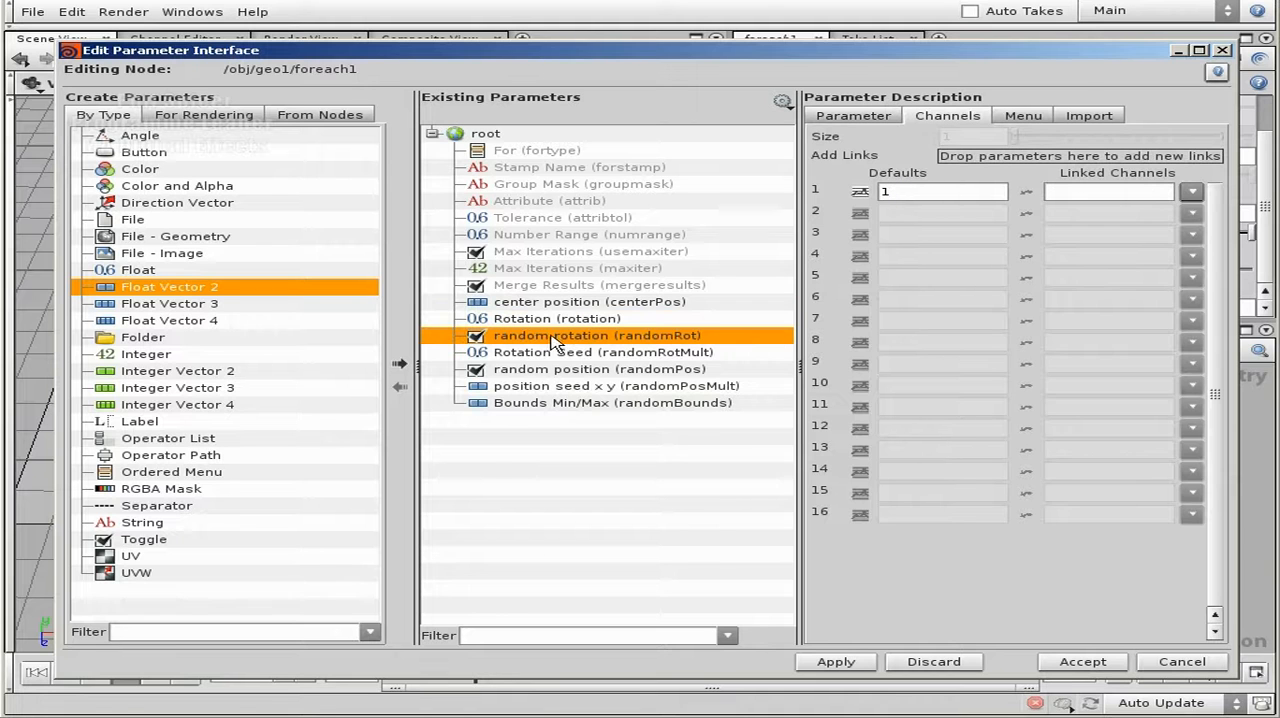
click(860, 117)
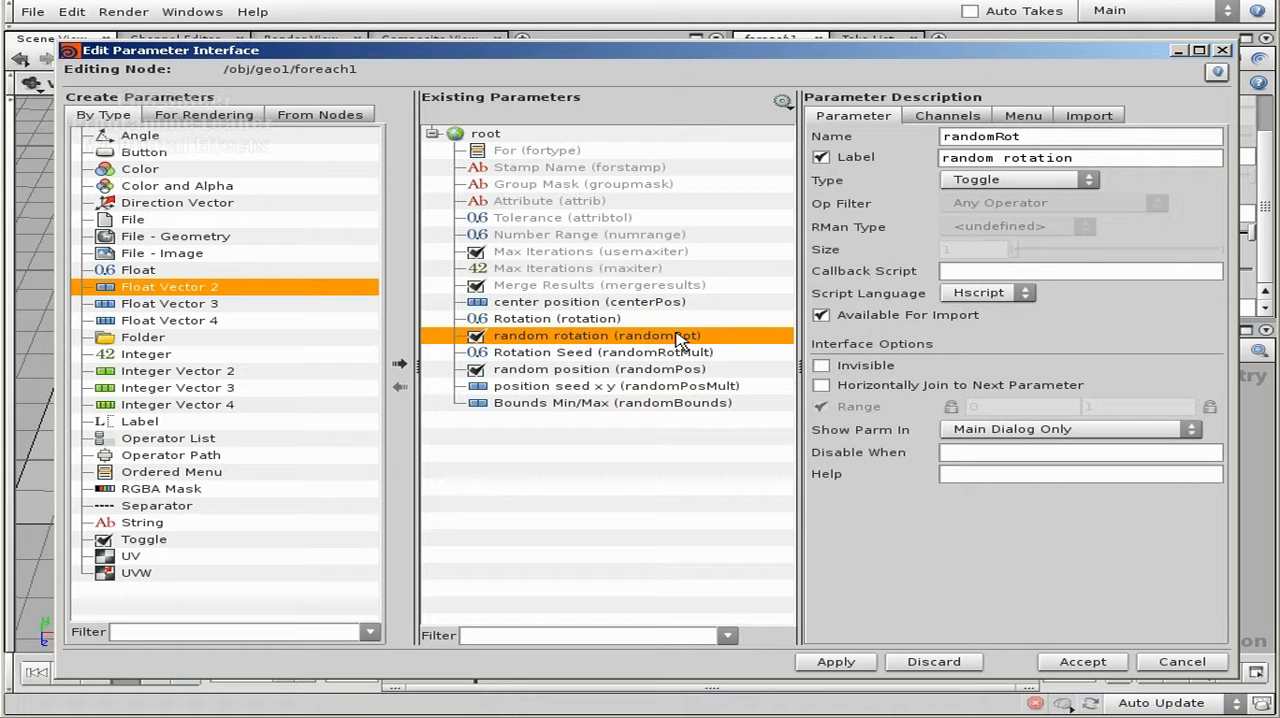
click(586, 352)
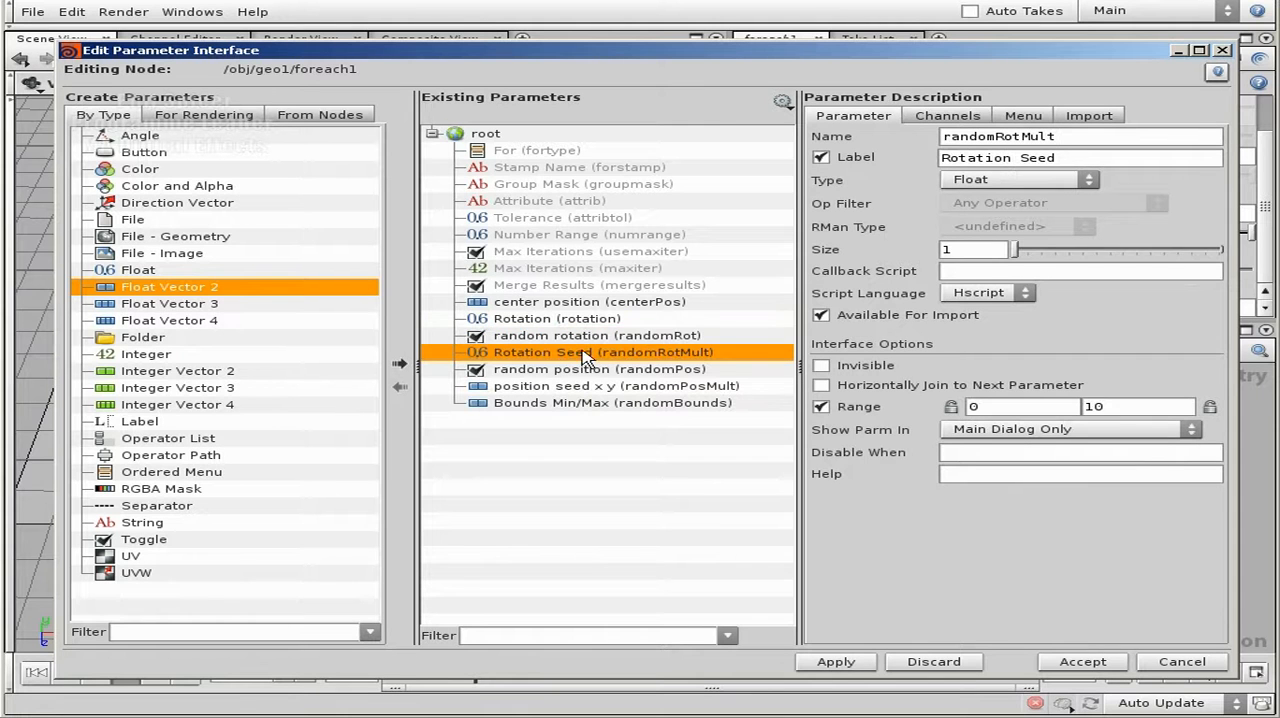
click(1035, 456)
drag(1110, 456, 925, 458)
key(ctrl+c)
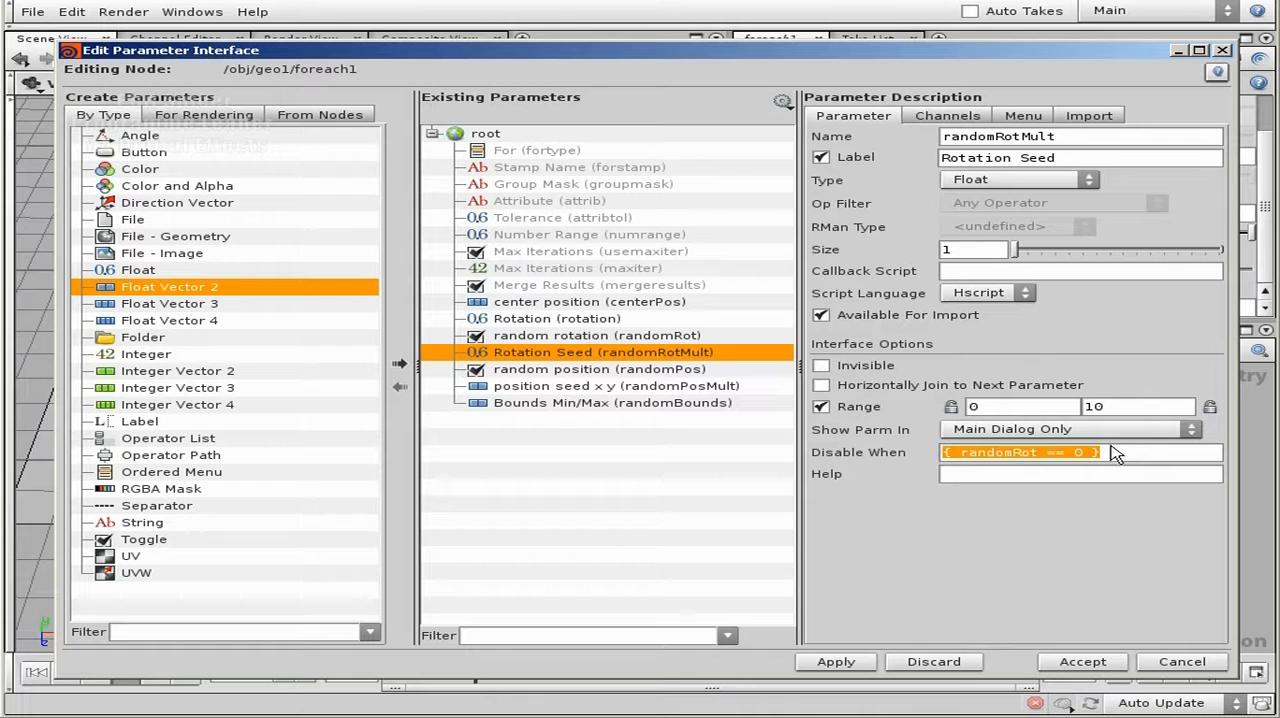
- Paste the disable condition into position seed x y, change it to { randomPos == 0 }, and copy it
click(565, 390)
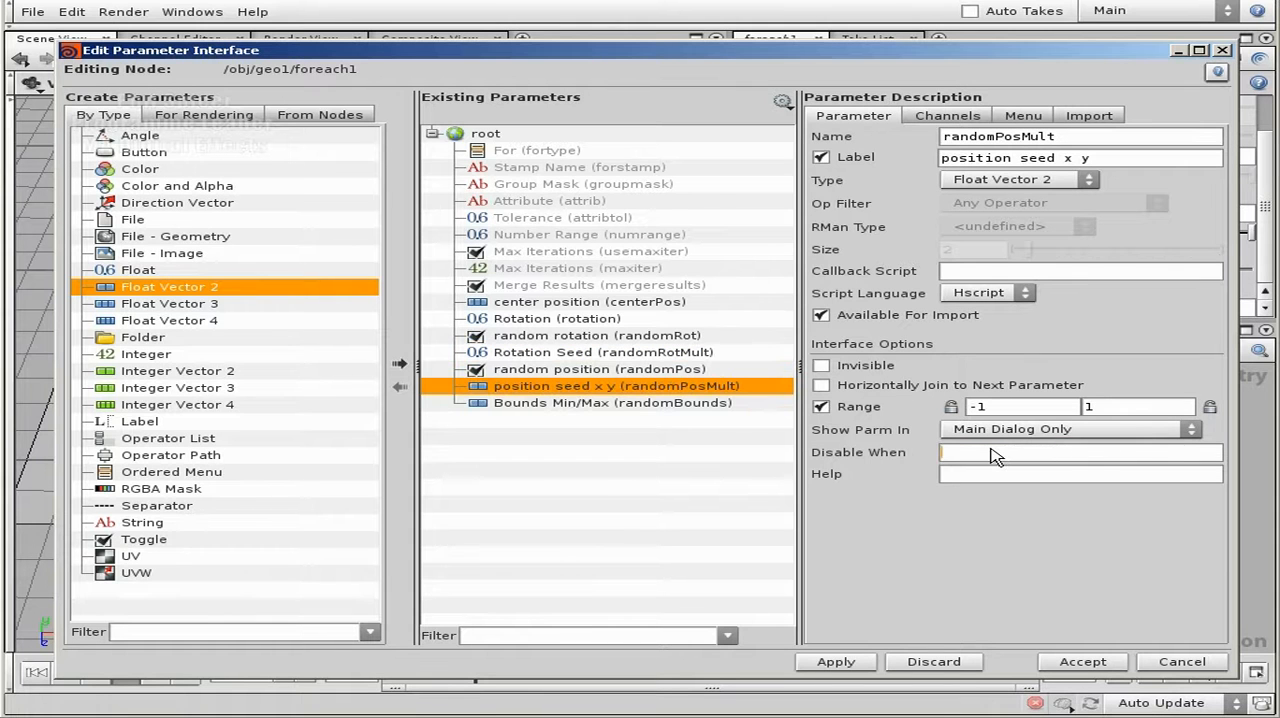
key(ctrl+v)
key(Left)
key(Left)
key(BackSpace)
text(Pos)
click(1083, 454)
drag(1102, 453, 880, 451)
key(ctrl+c)
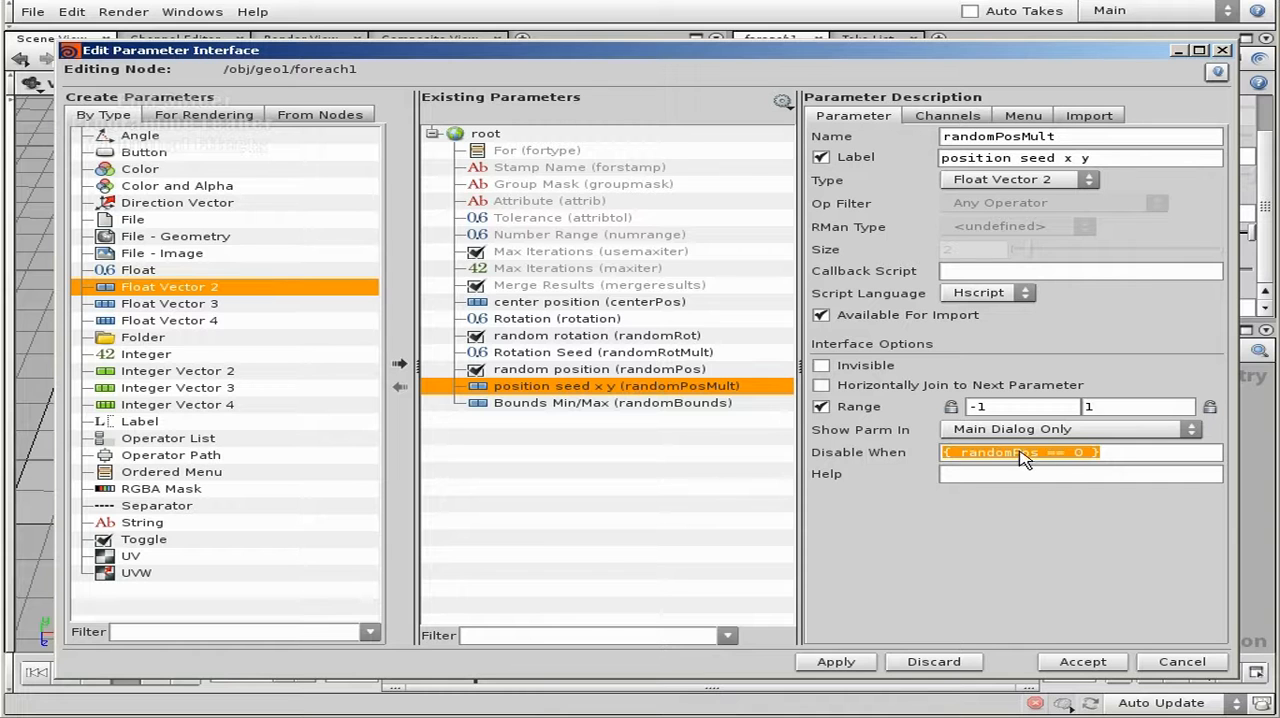
- Give Bounds Min/Max the same disable condition, { randomPos == 0 }
click(680, 403)
click(1000, 455)
key(ctrl+v)
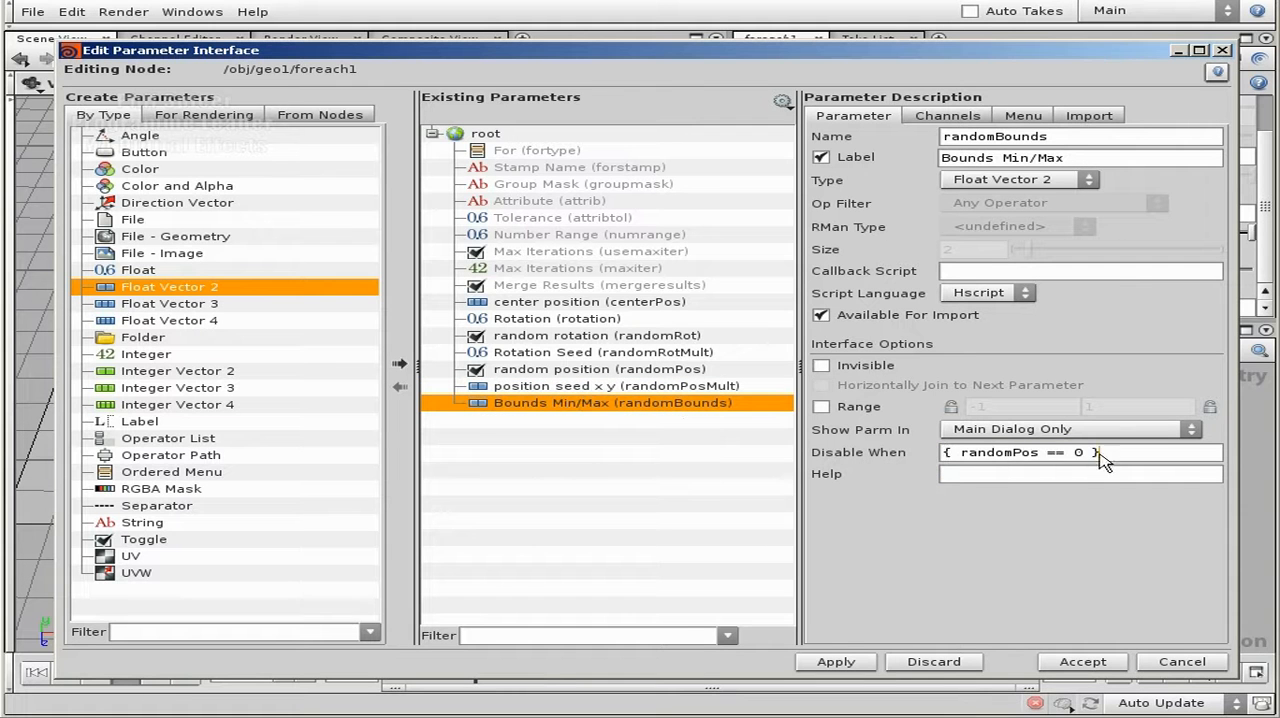
- Join the random position and random rotation toggles horizontally to the parameters that follow them
click(664, 371)
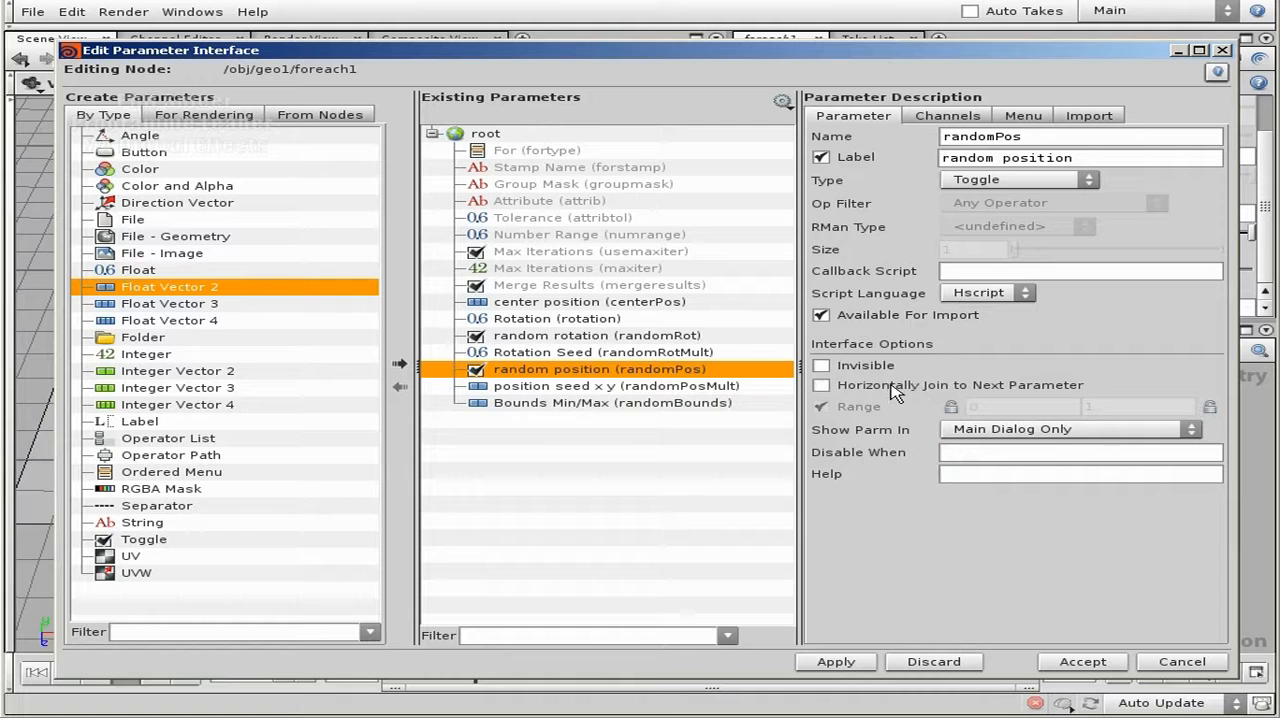
click(600, 337)
click(908, 385)
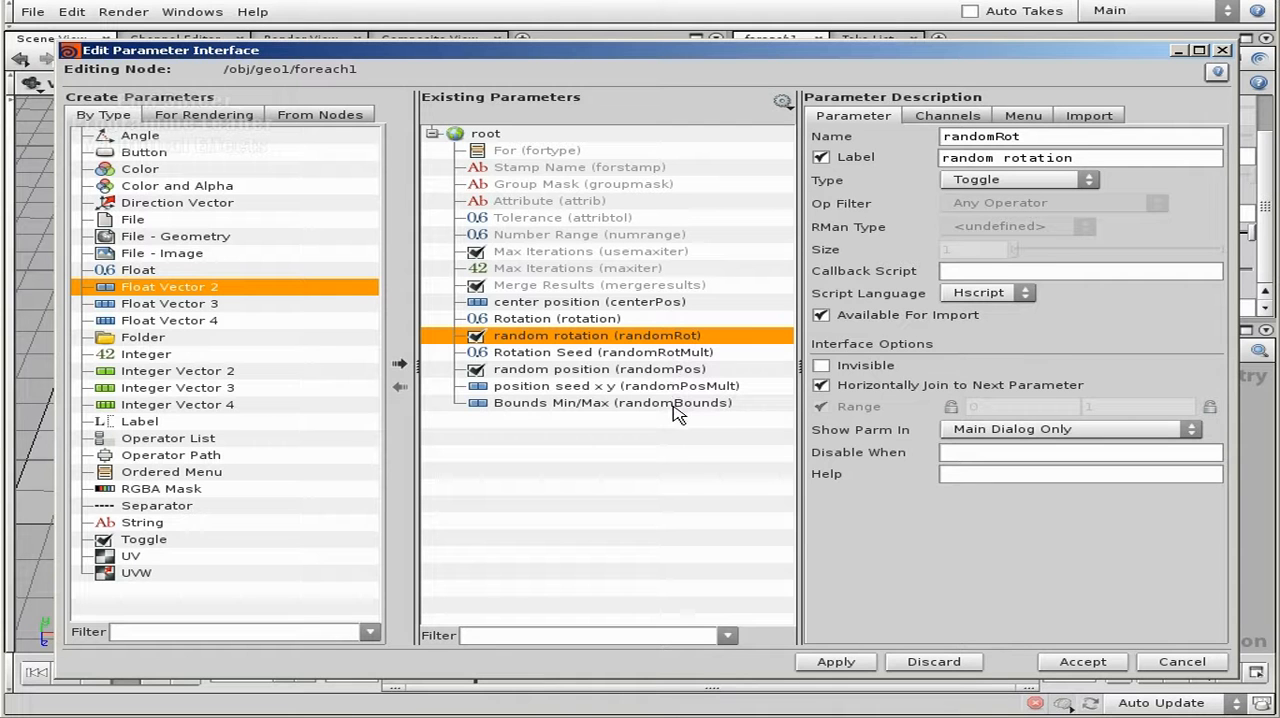
- Set the range of position seed x y to 1–10, and lock the range minimums of Rotation Seed and position seed x y
click(608, 386)
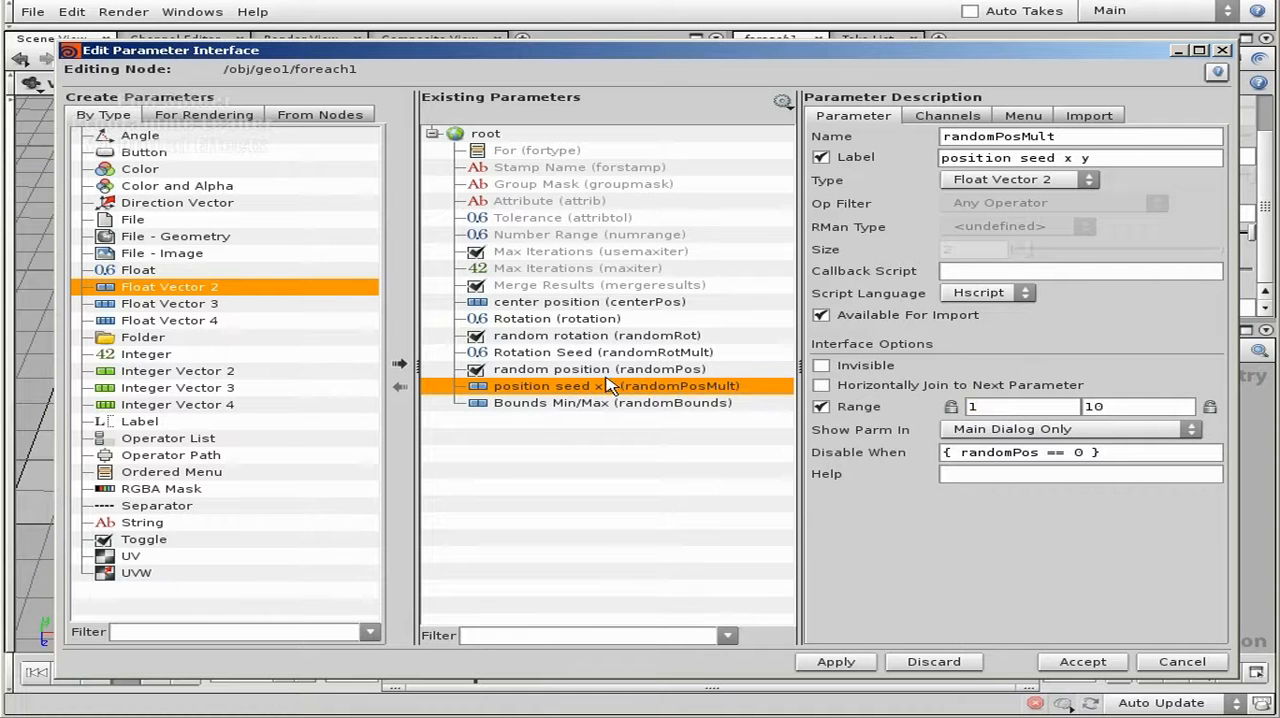
click(566, 356)
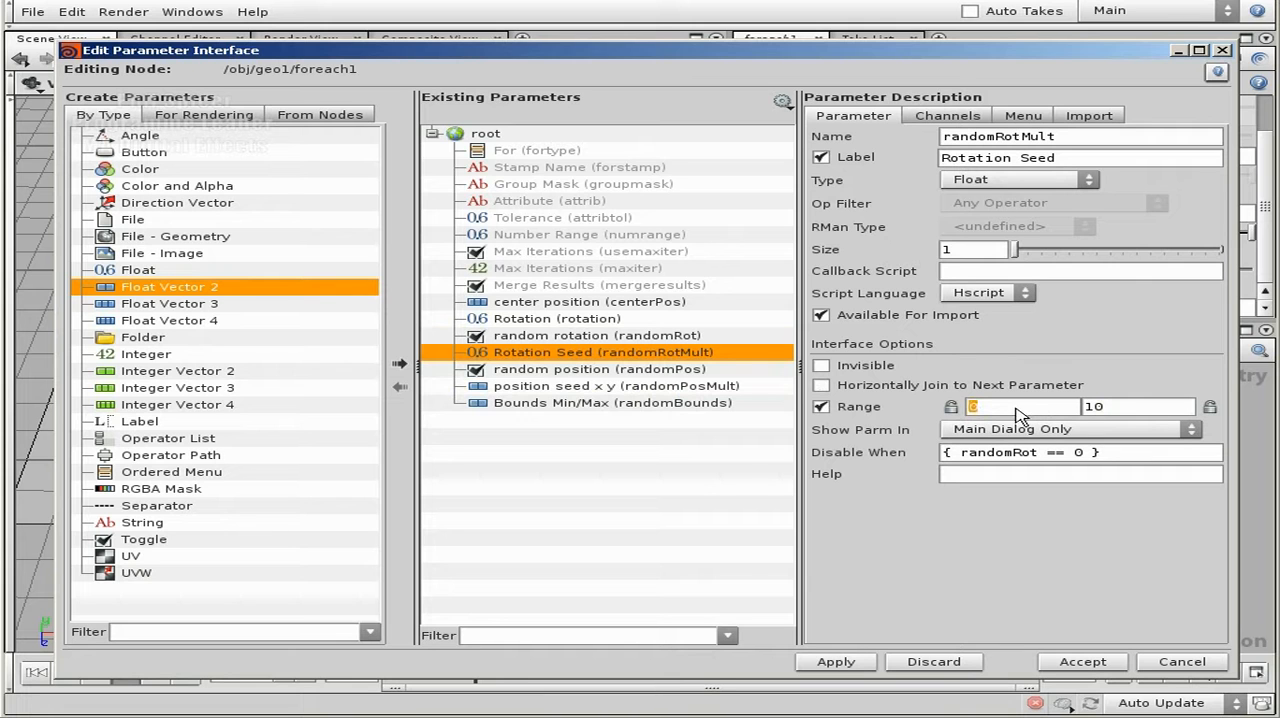
click(951, 407)
click(625, 372)
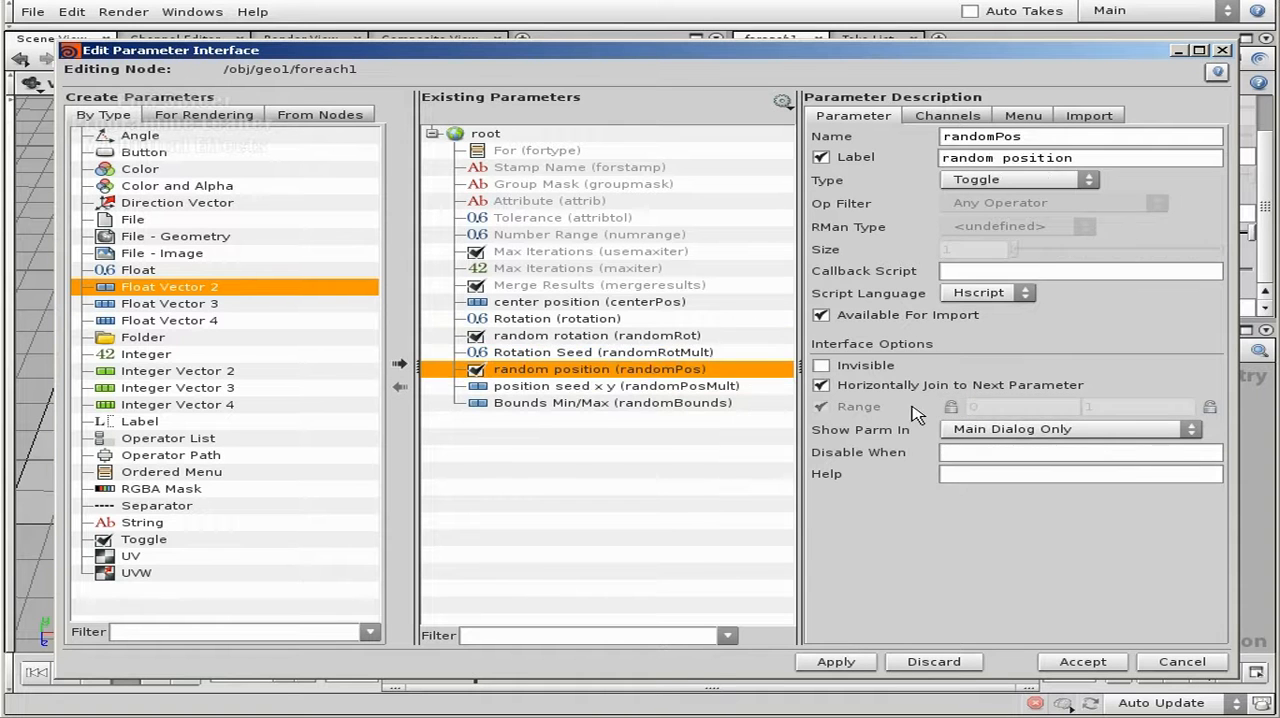
click(612, 388)
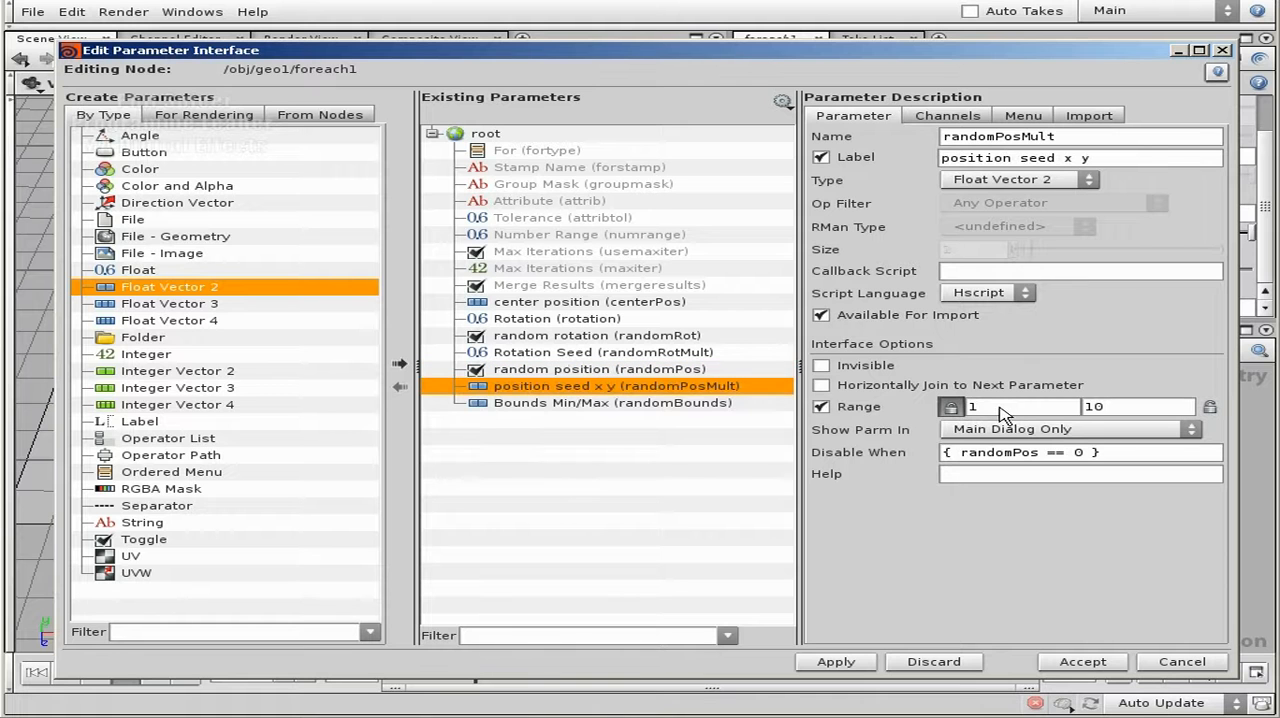
click(682, 404)
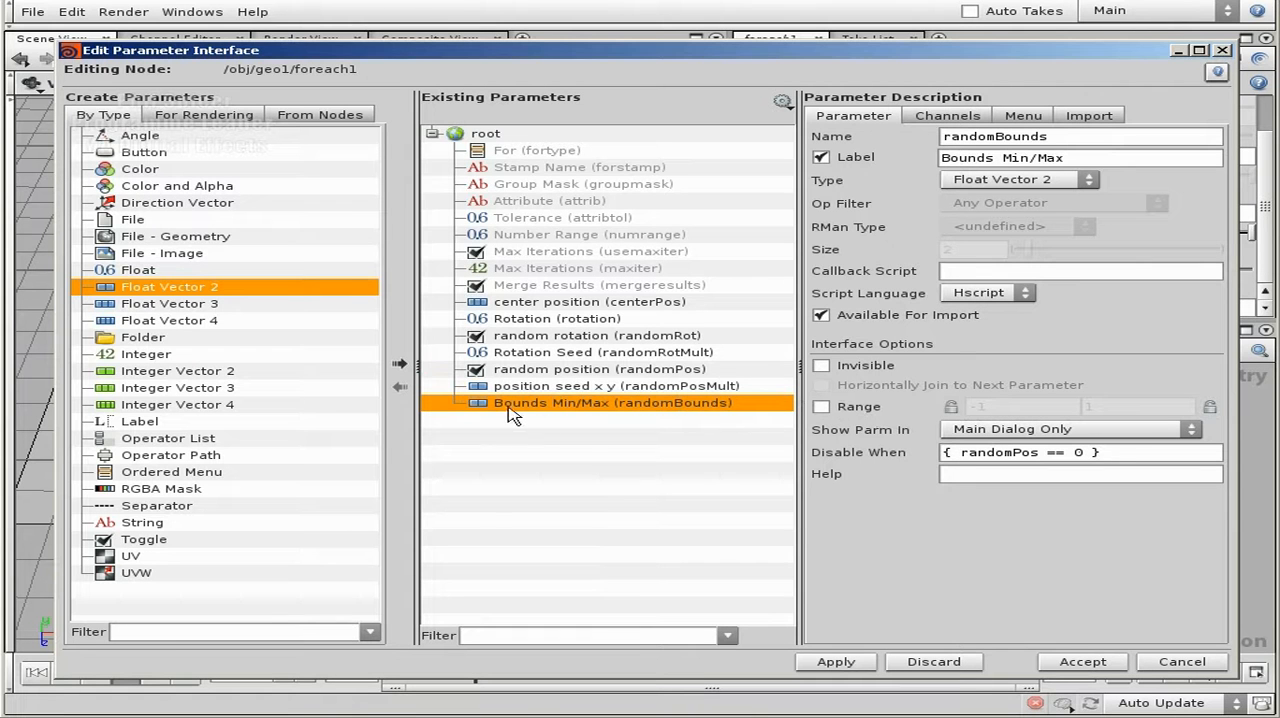
- Apply and accept the parameter interface changes on foreach1, and enlarge the parameter area to show all its custom parameters
click(557, 306)
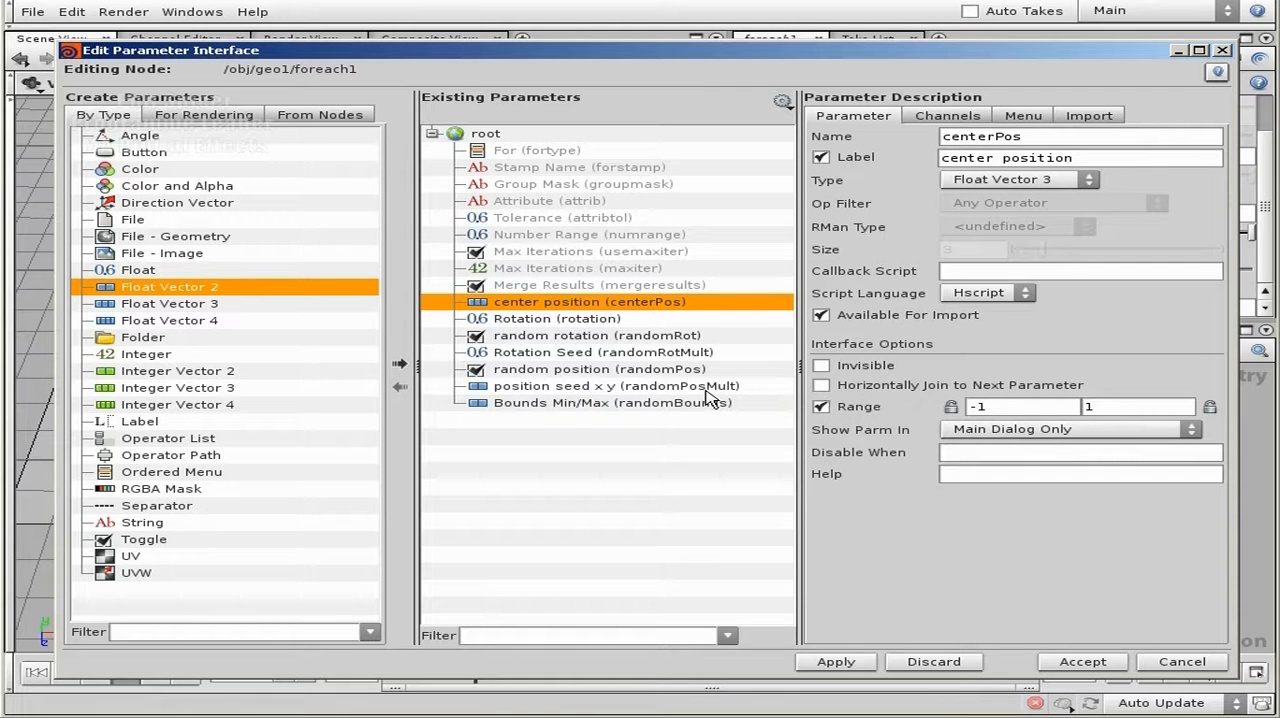
click(843, 666)
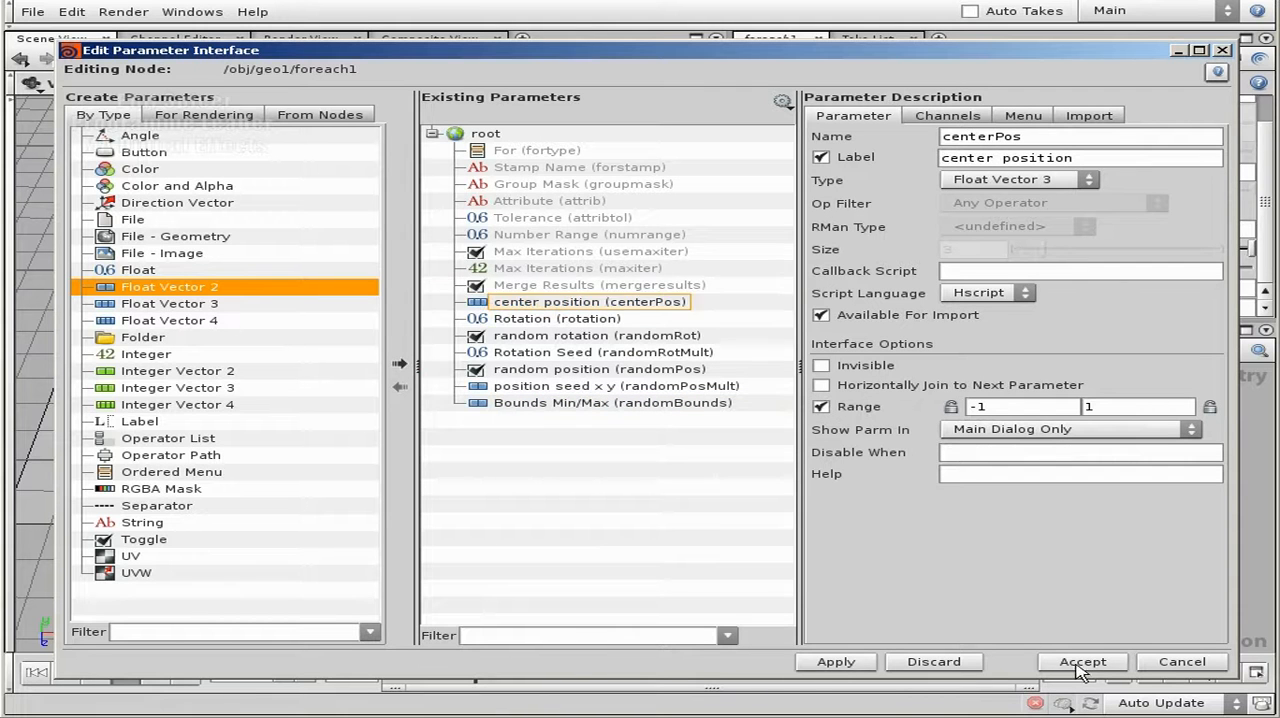
click(1080, 664)
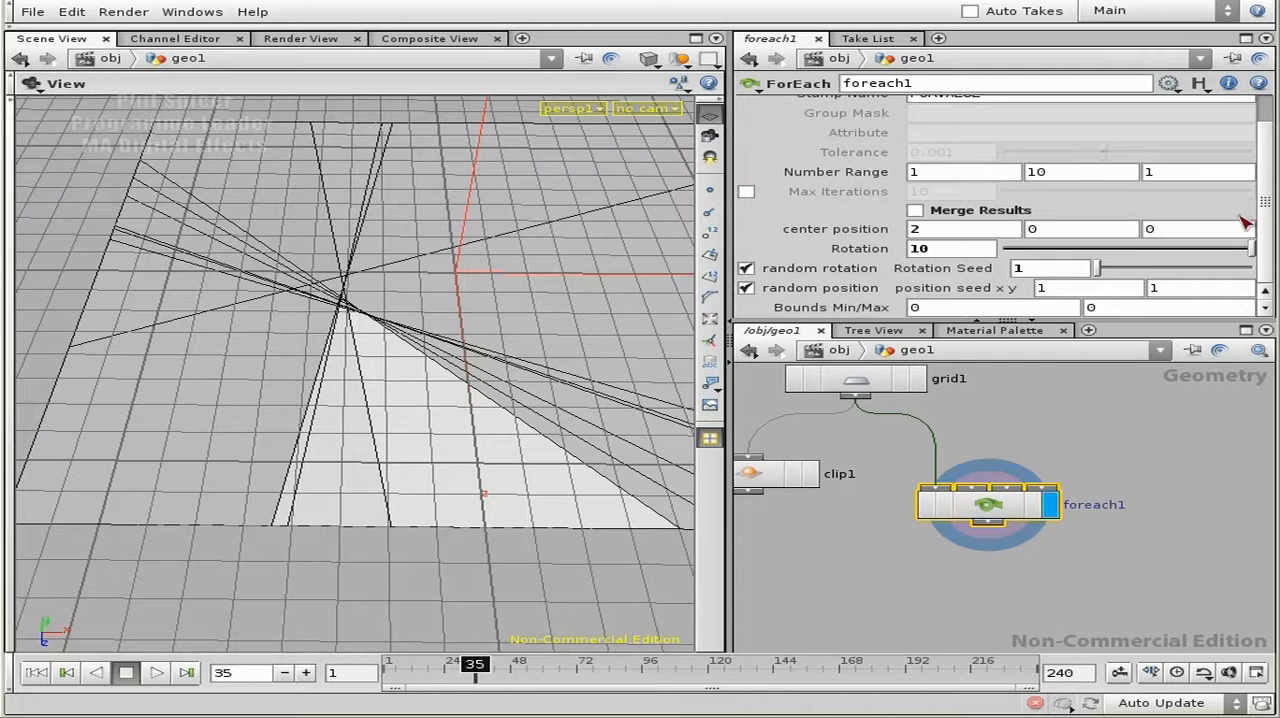
drag(889, 321, 889, 359)
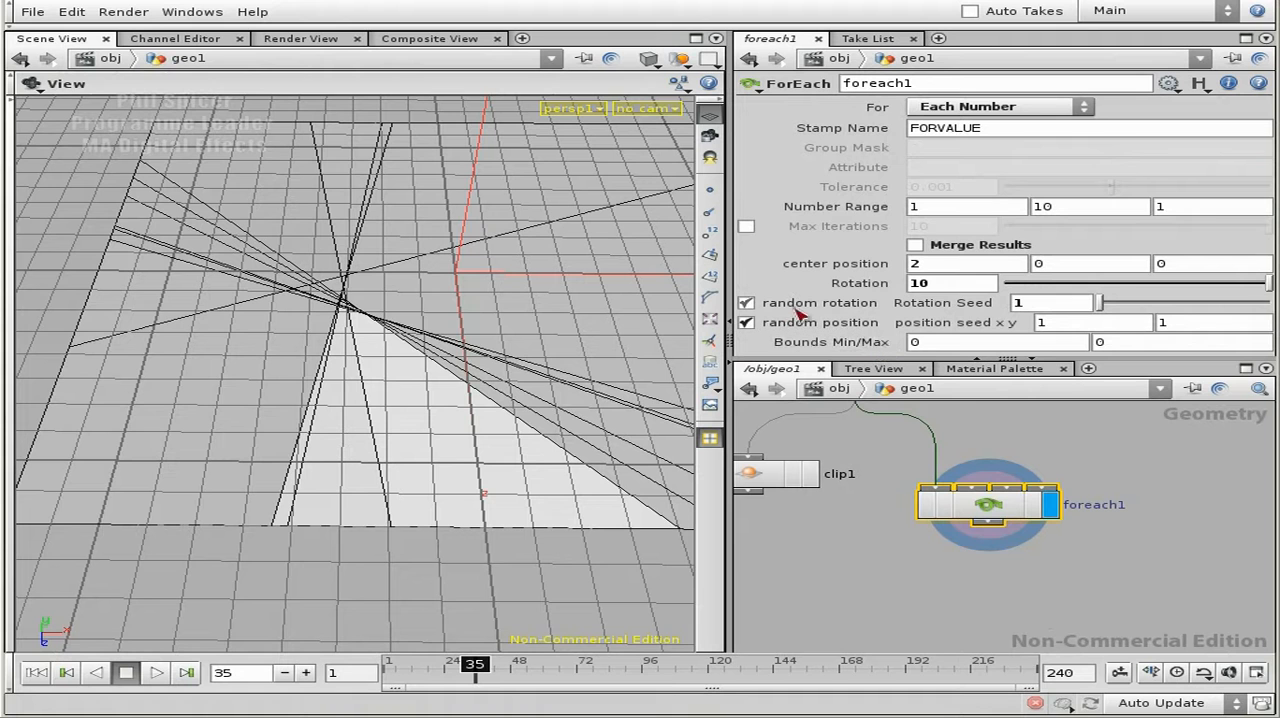
- Toggle random position off and back on, and set foreach1's Rotation Seed to 2.92
click(746, 323)
click(746, 323)
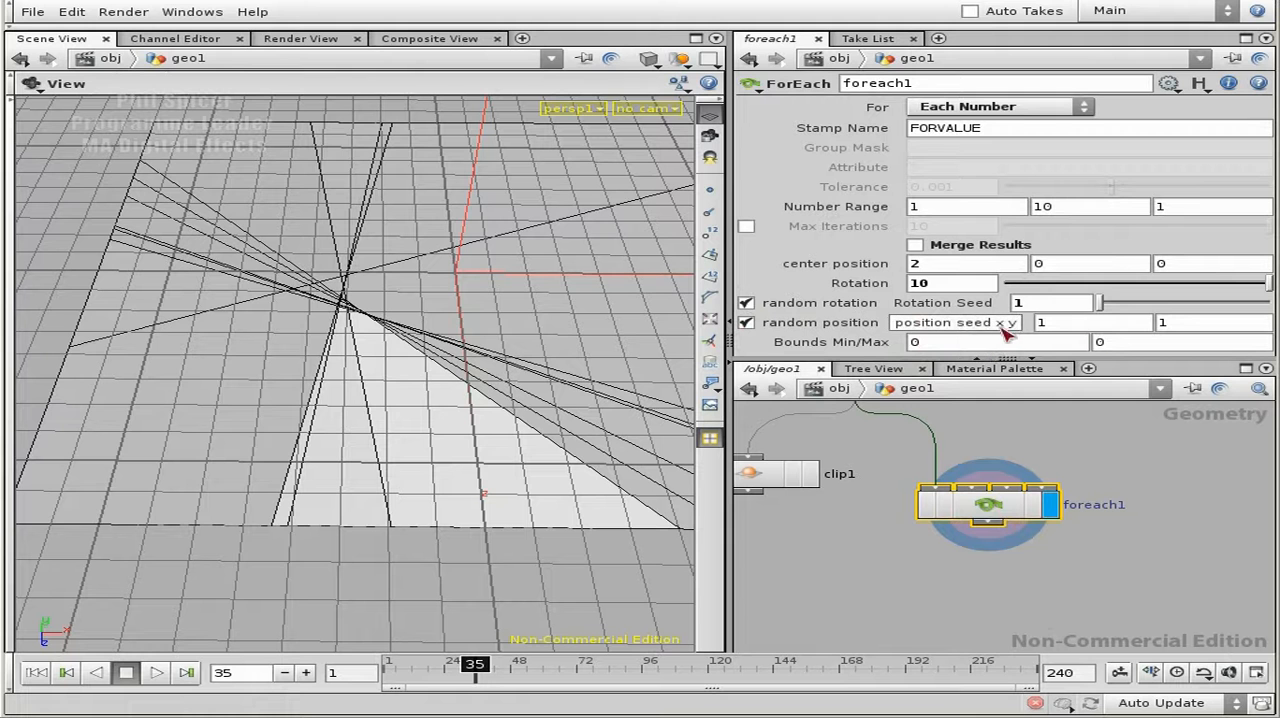
drag(1103, 304, 1140, 306)
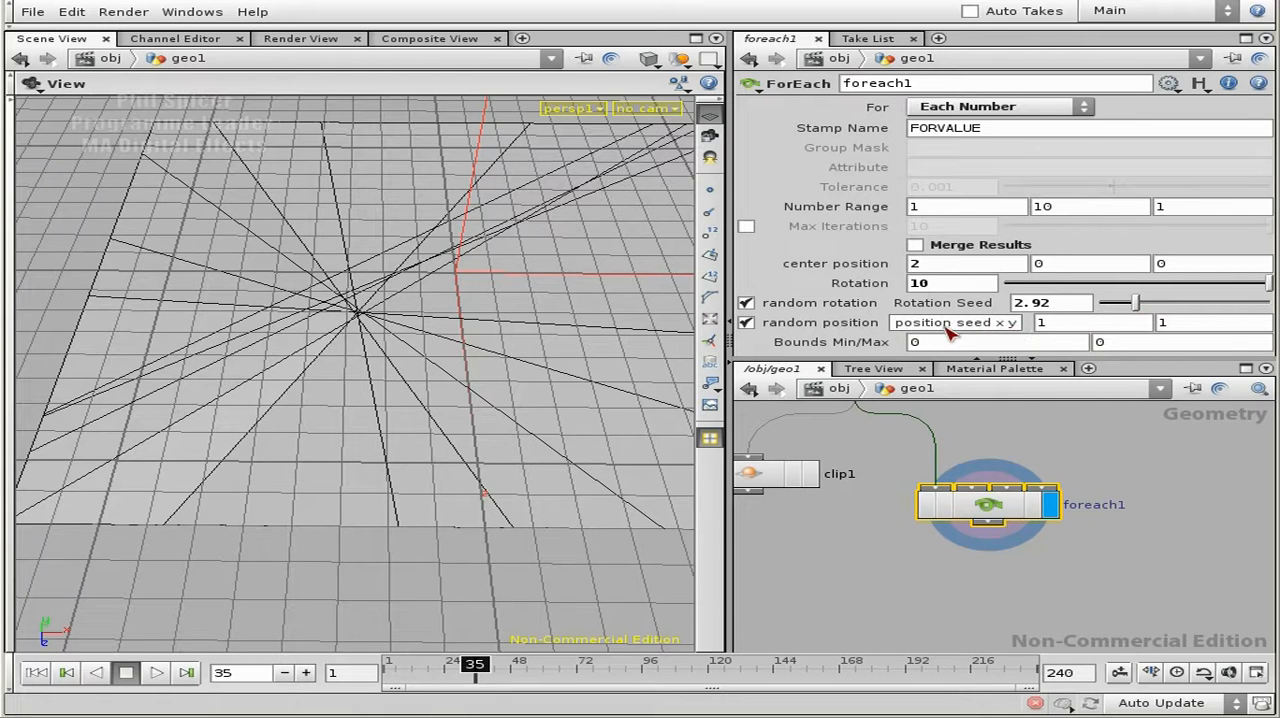
- Copy foreach1's position seed x and paste it as a relative reference into the Y origin of clip1 inside foreach1
right_click(1070, 327)
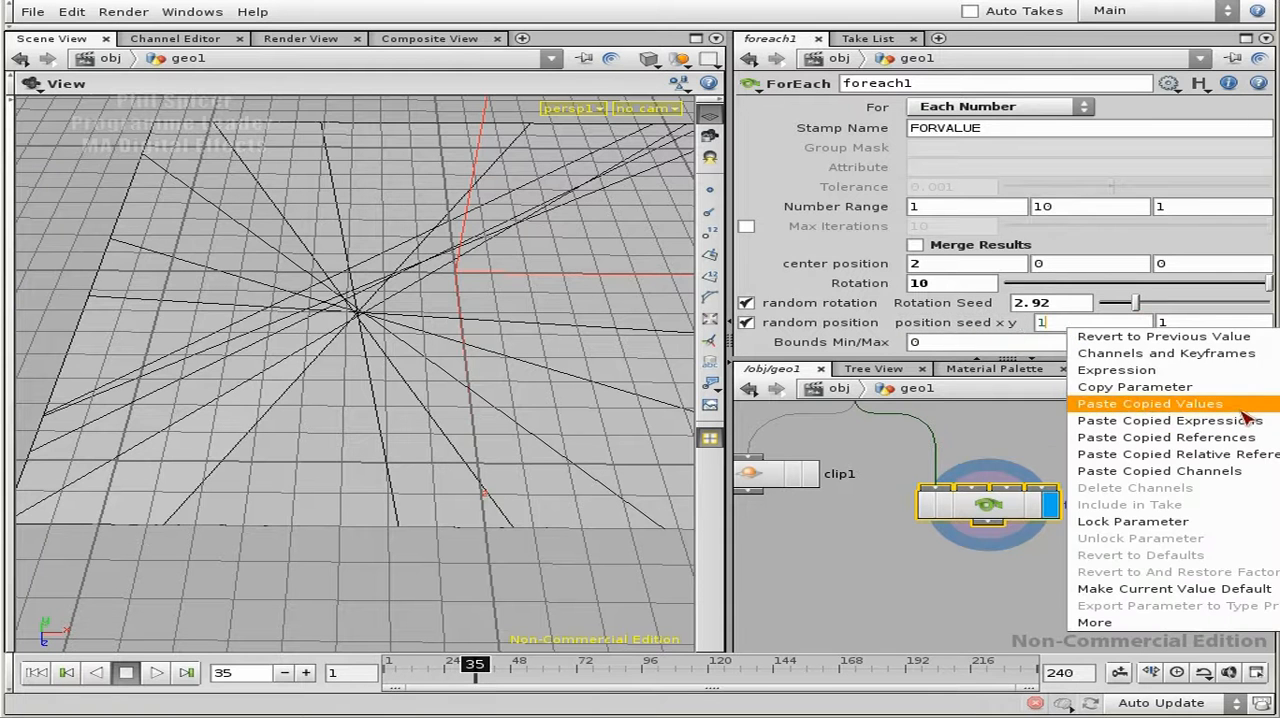
click(1166, 388)
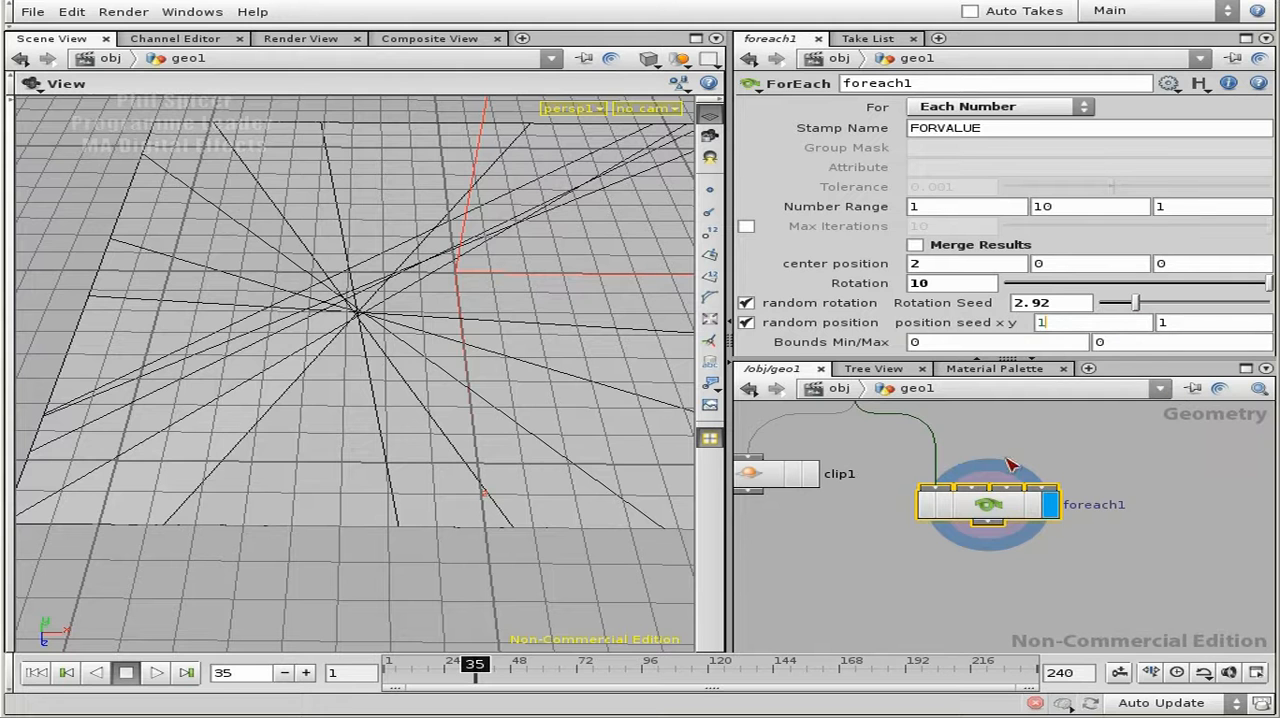
double_click(1025, 512)
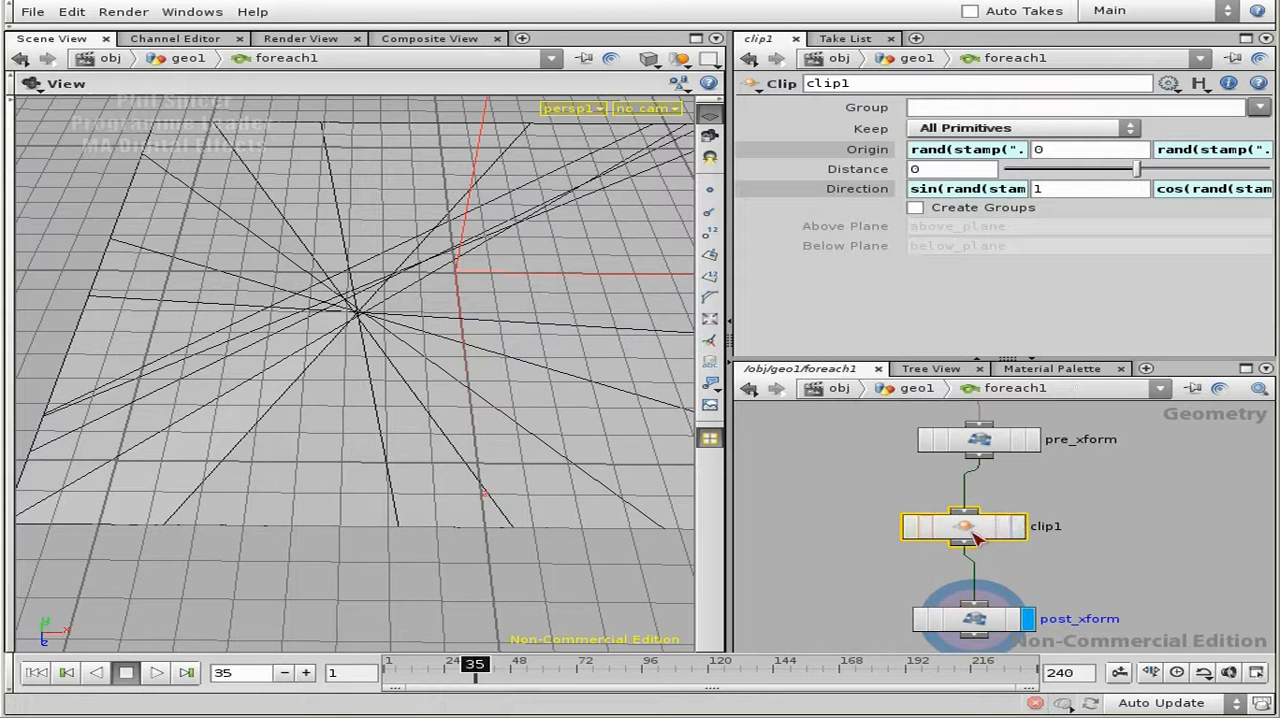
click(976, 151)
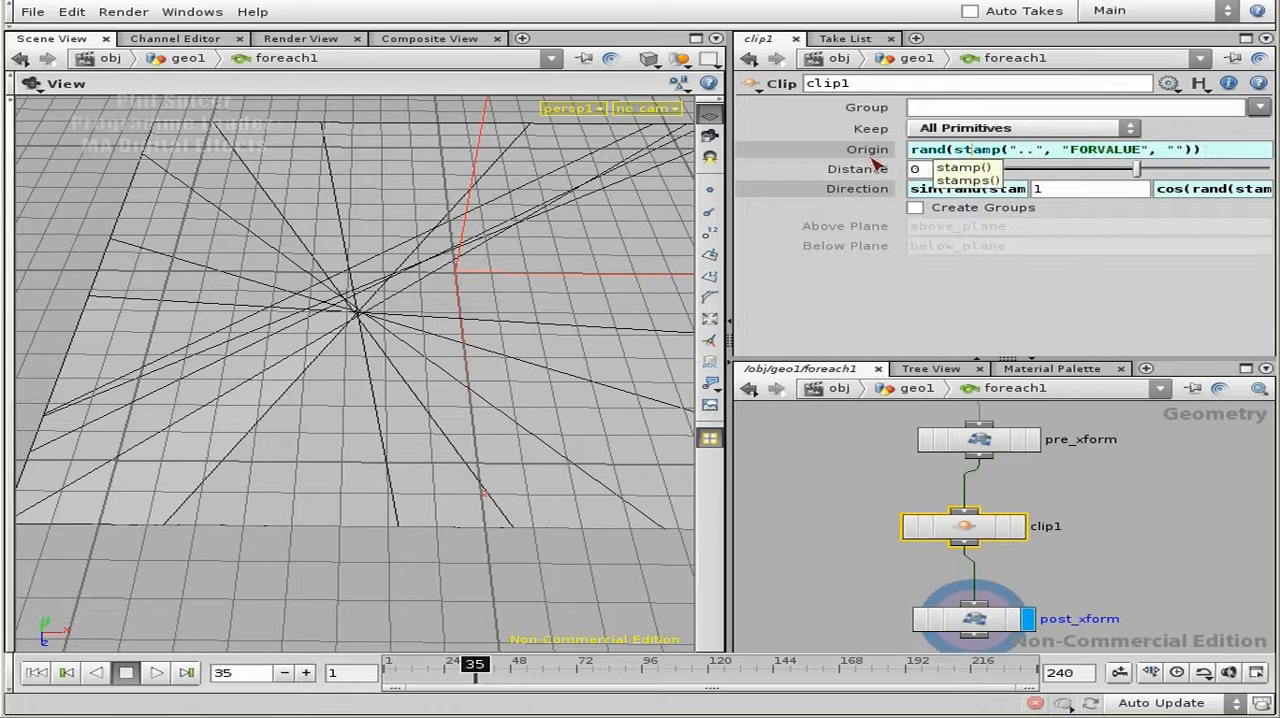
key(Return)
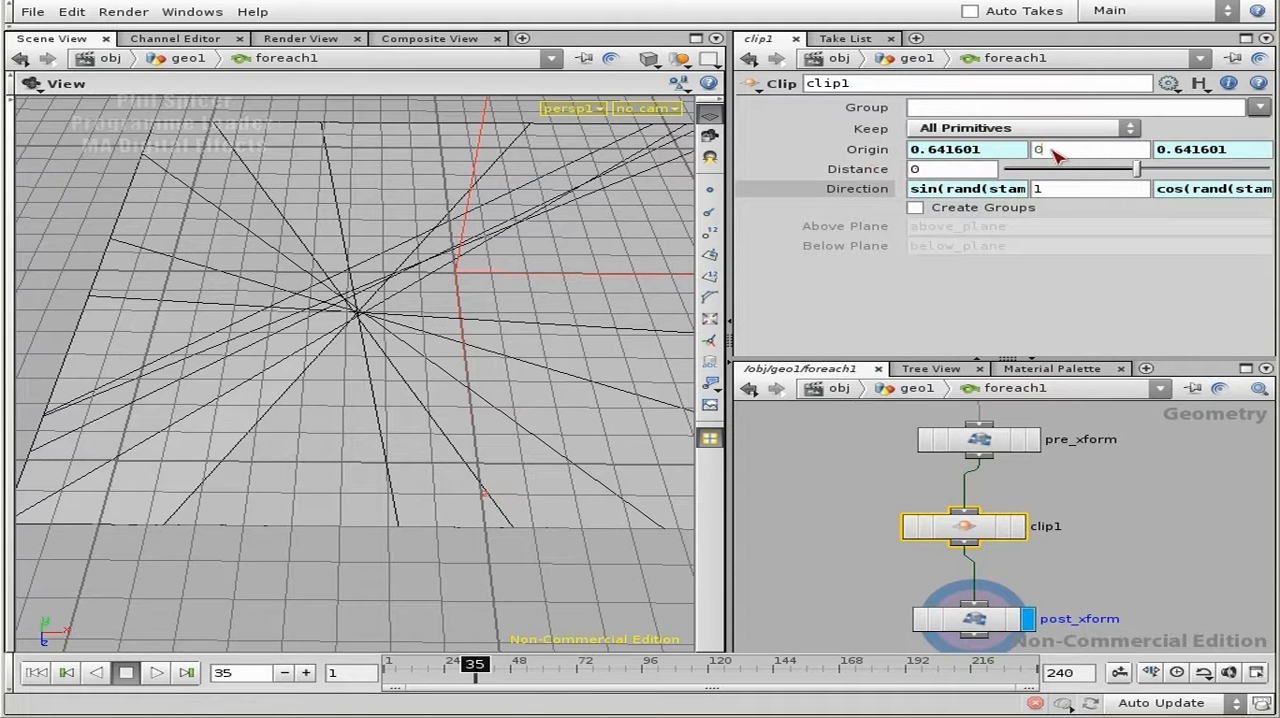
right_click(1056, 155)
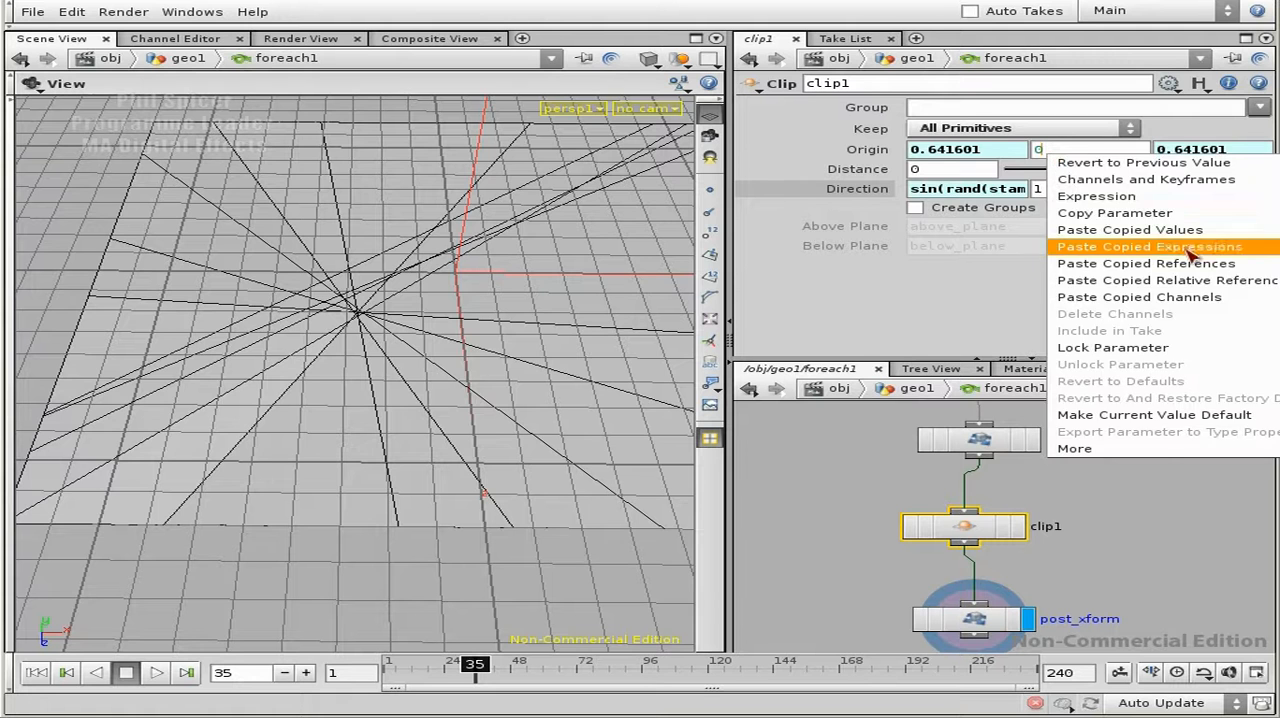
click(1205, 283)
- Cut the ch("../randomPosMultx") reference out of clip1's Y origin and delete that field's channel
double_click(1092, 152)
click(1143, 149)
drag(1173, 148, 906, 151)
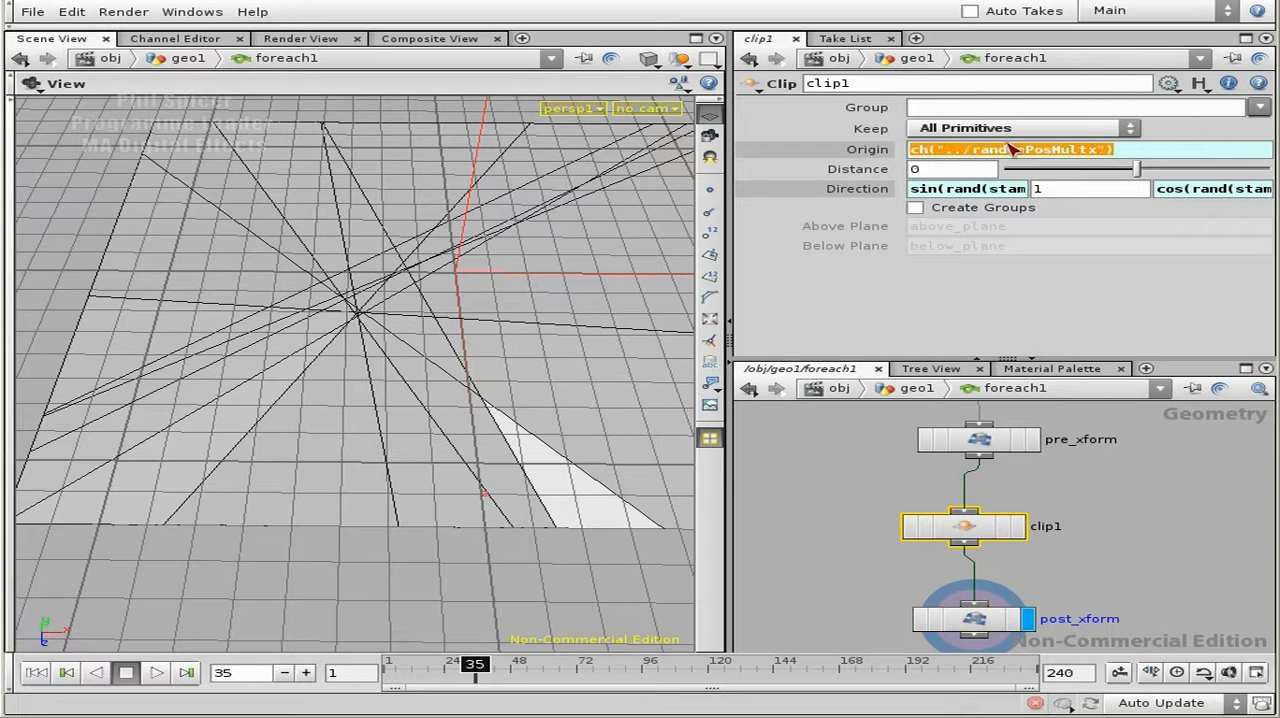
key(BackSpace)
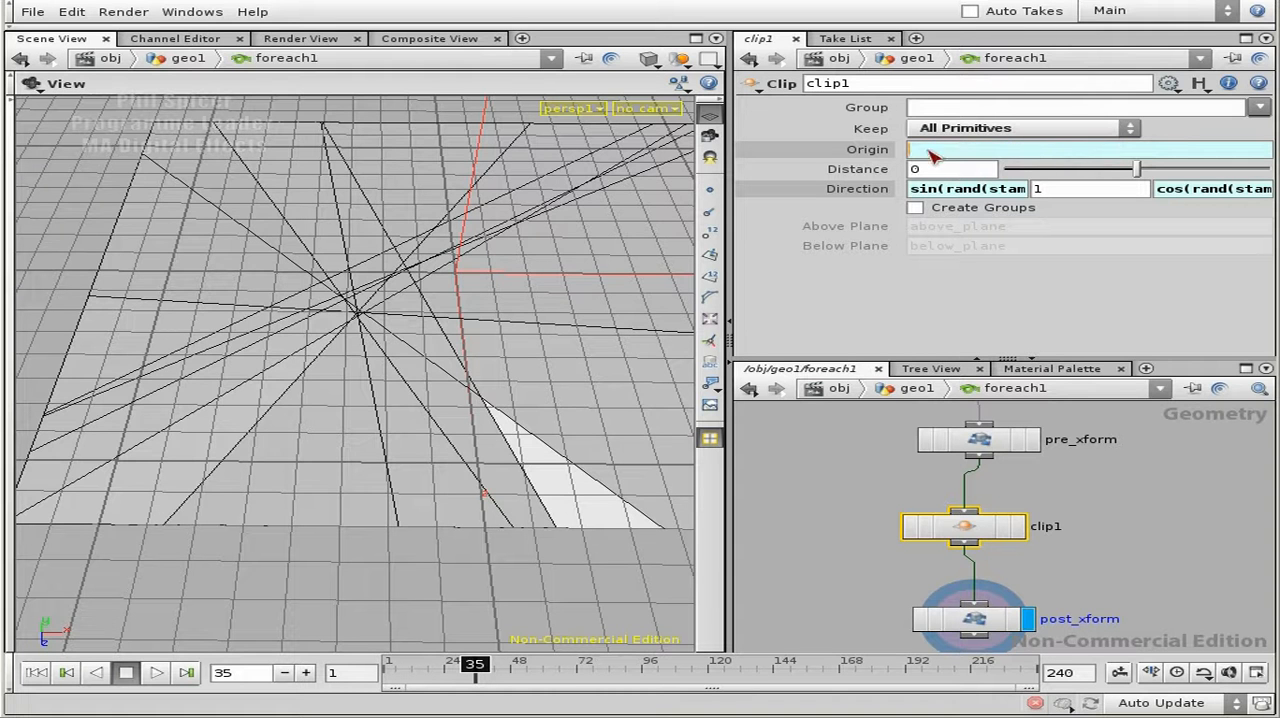
key(Return)
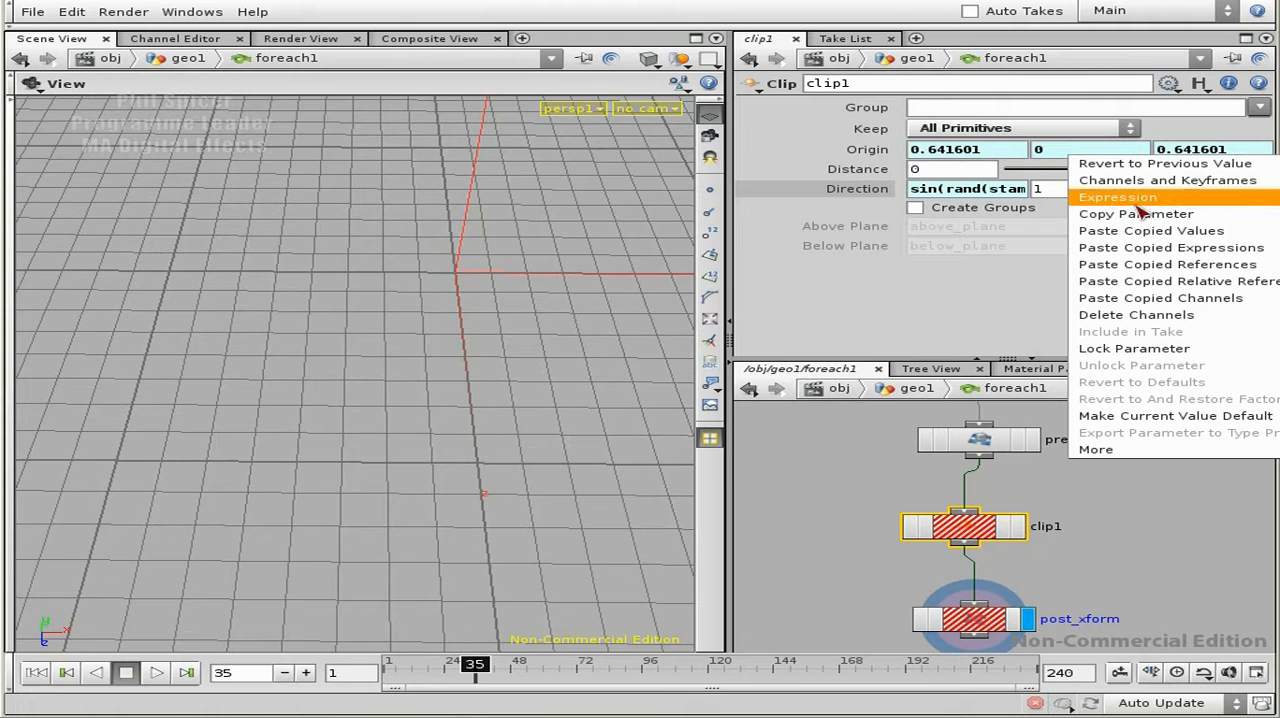
click(1181, 316)
click(889, 150)
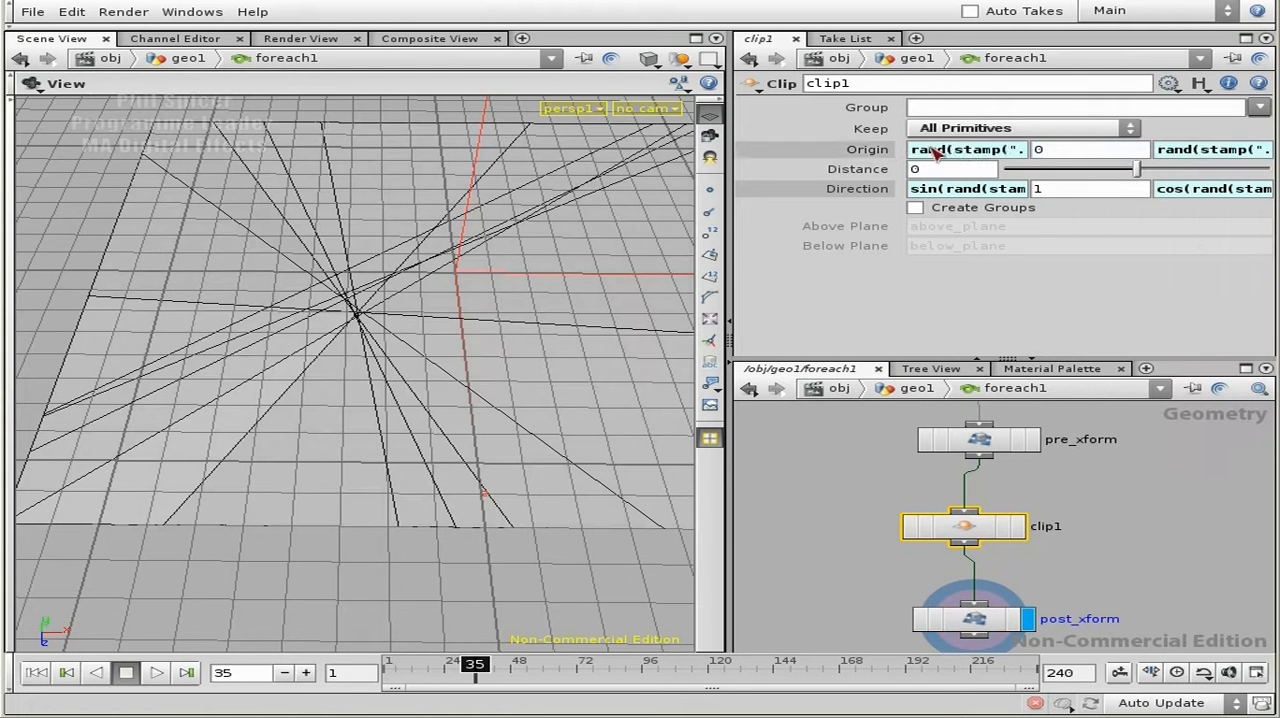
- Edit clip1's X origin expression to rand(stamp("..", "FORVALUE", "")*ch("../randomPosMultx"))
click(1017, 149)
key(alt+e)
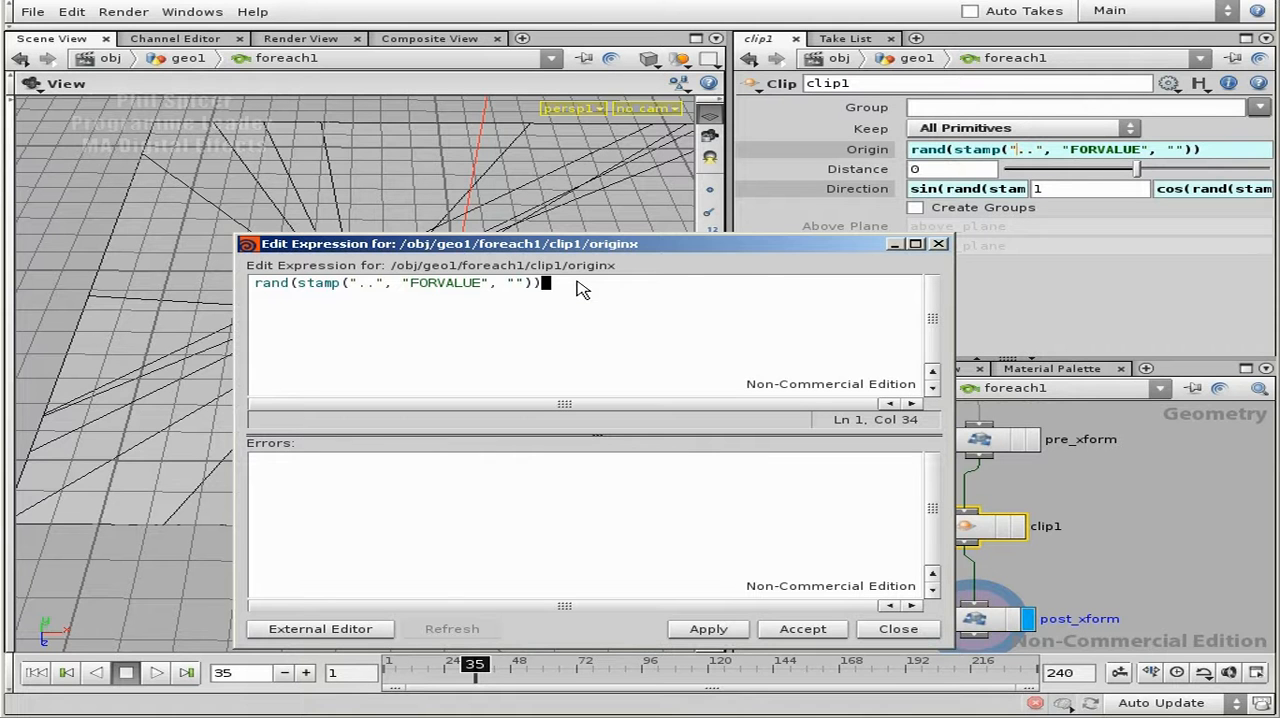
text(ch("../randomPosMultx"))
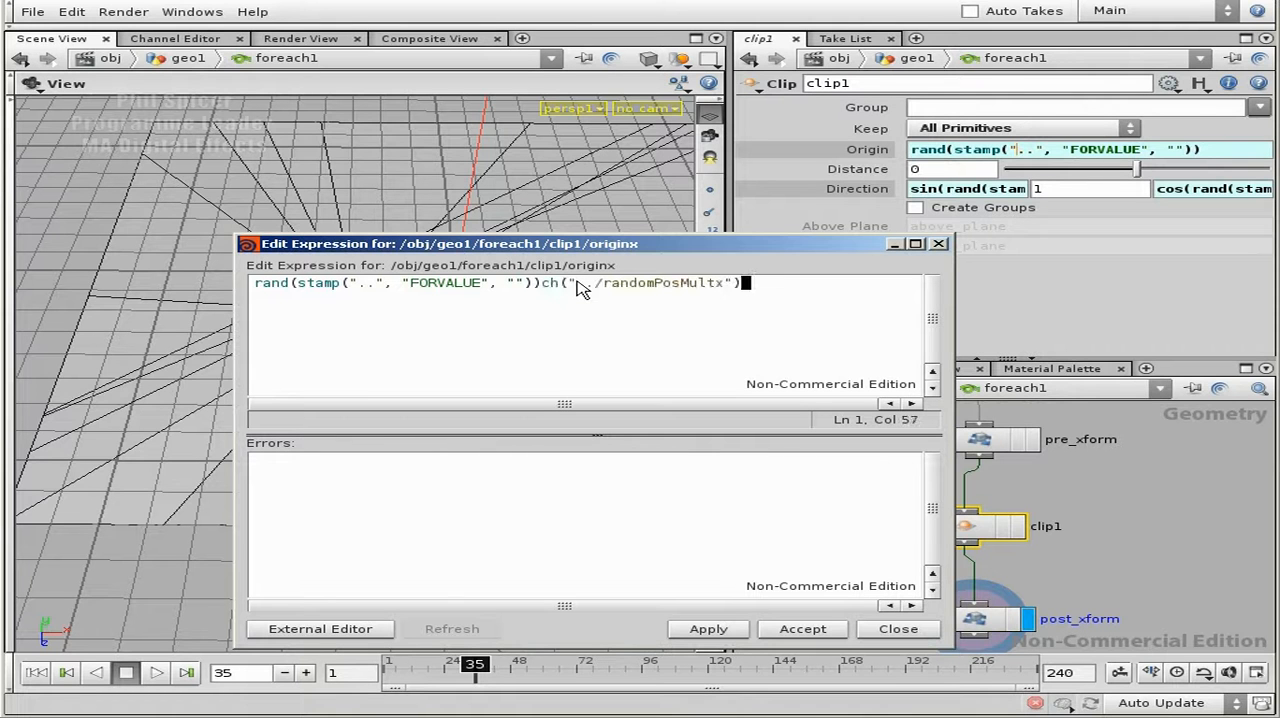
click(541, 283)
key(Left)
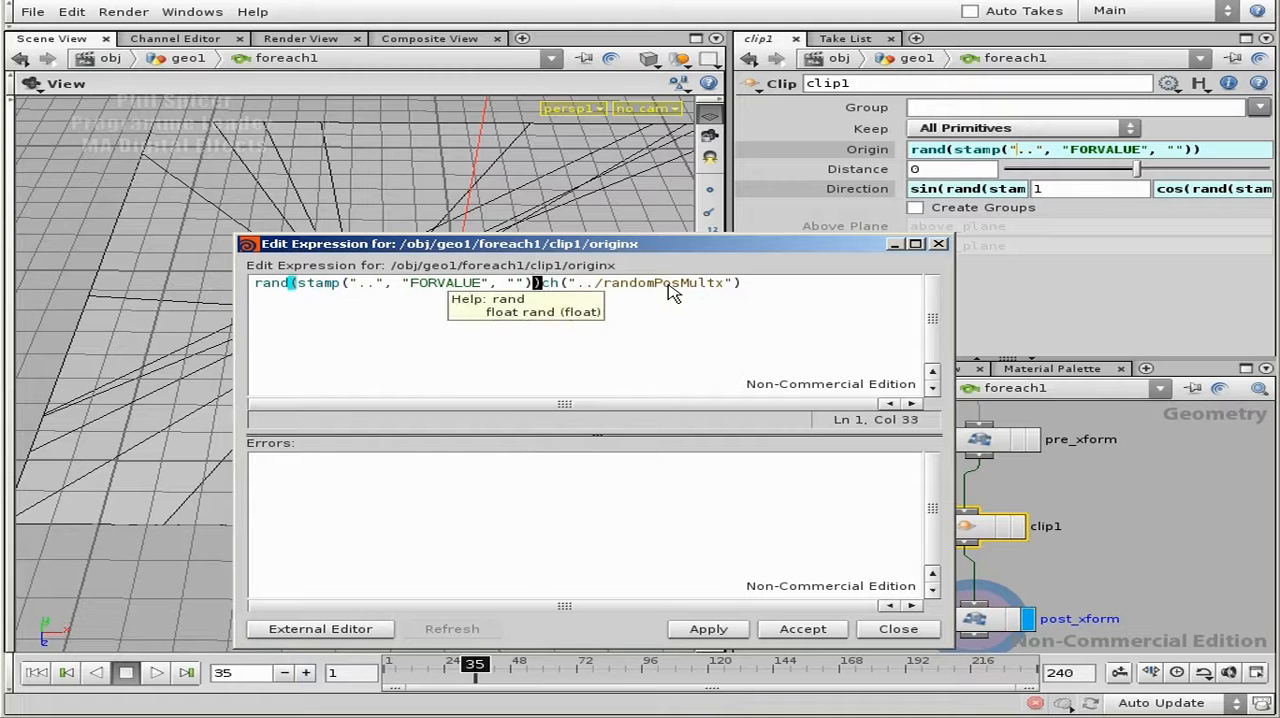
key(Delete)
text(*)
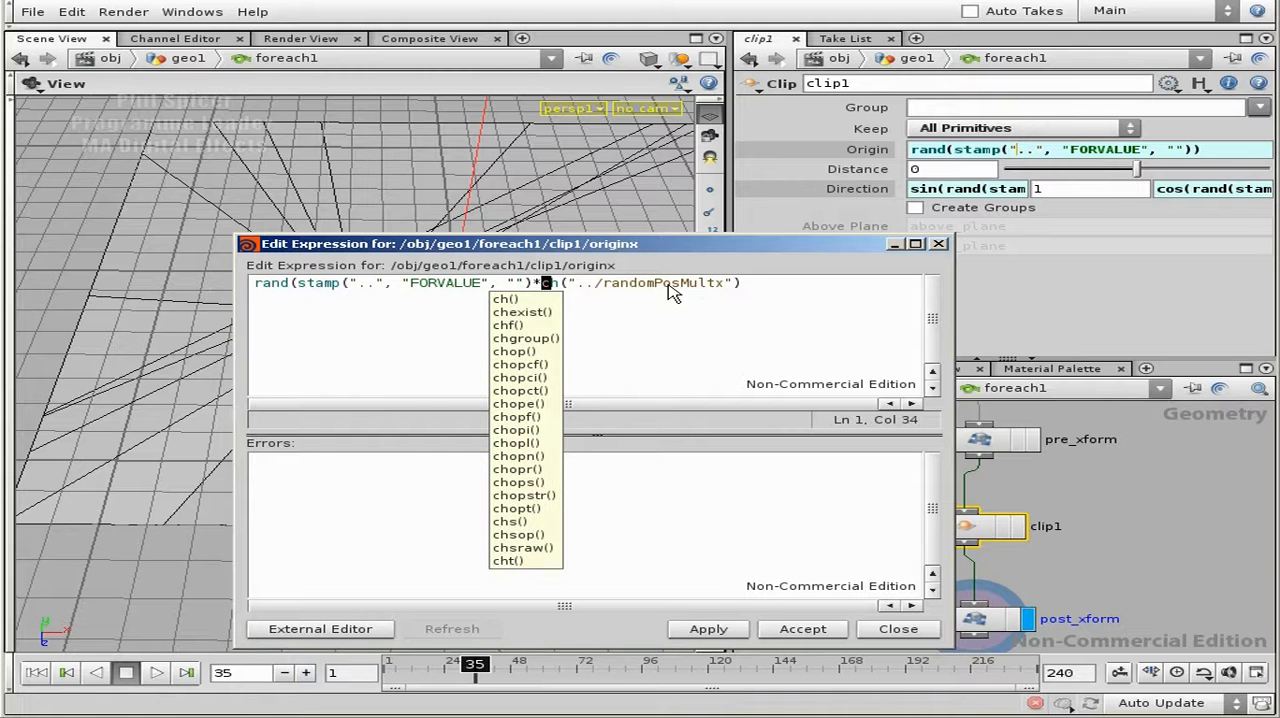
key(End)
text())
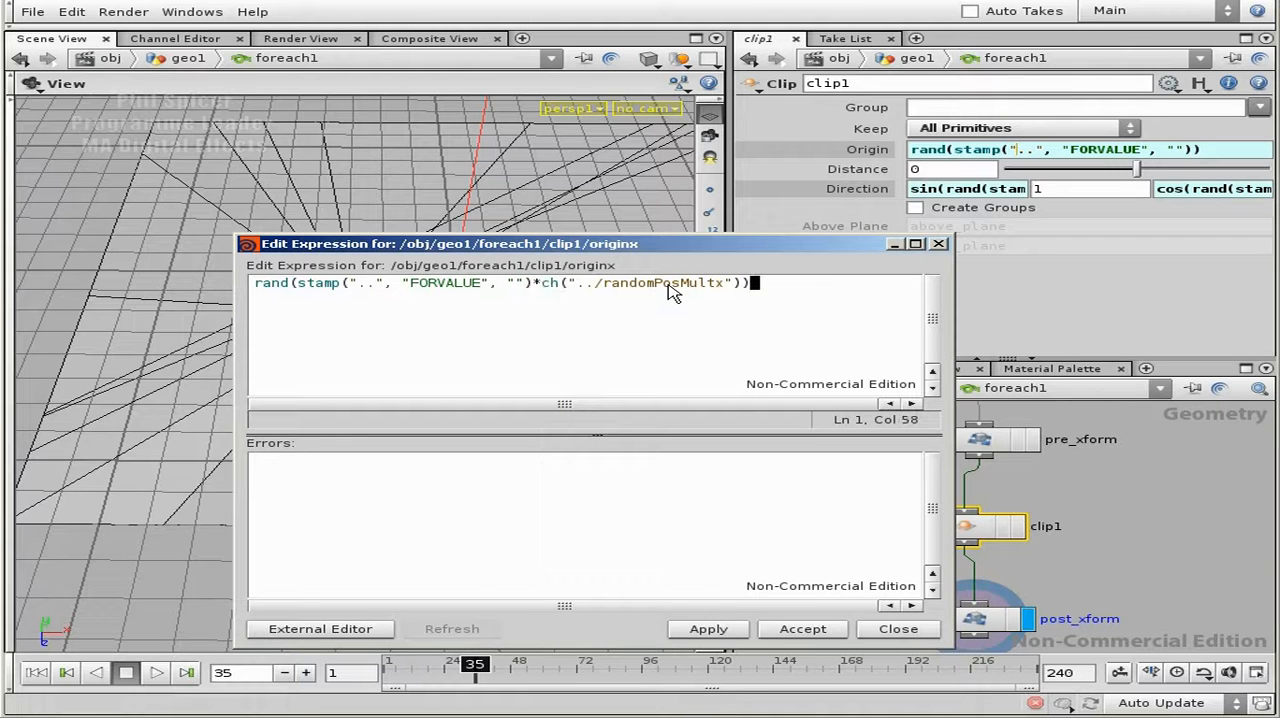
- Review the stamp and ch parts of the X origin expression, copy the whole expression, and accept the edit
drag(302, 284, 532, 284)
click(309, 286)
click(300, 283)
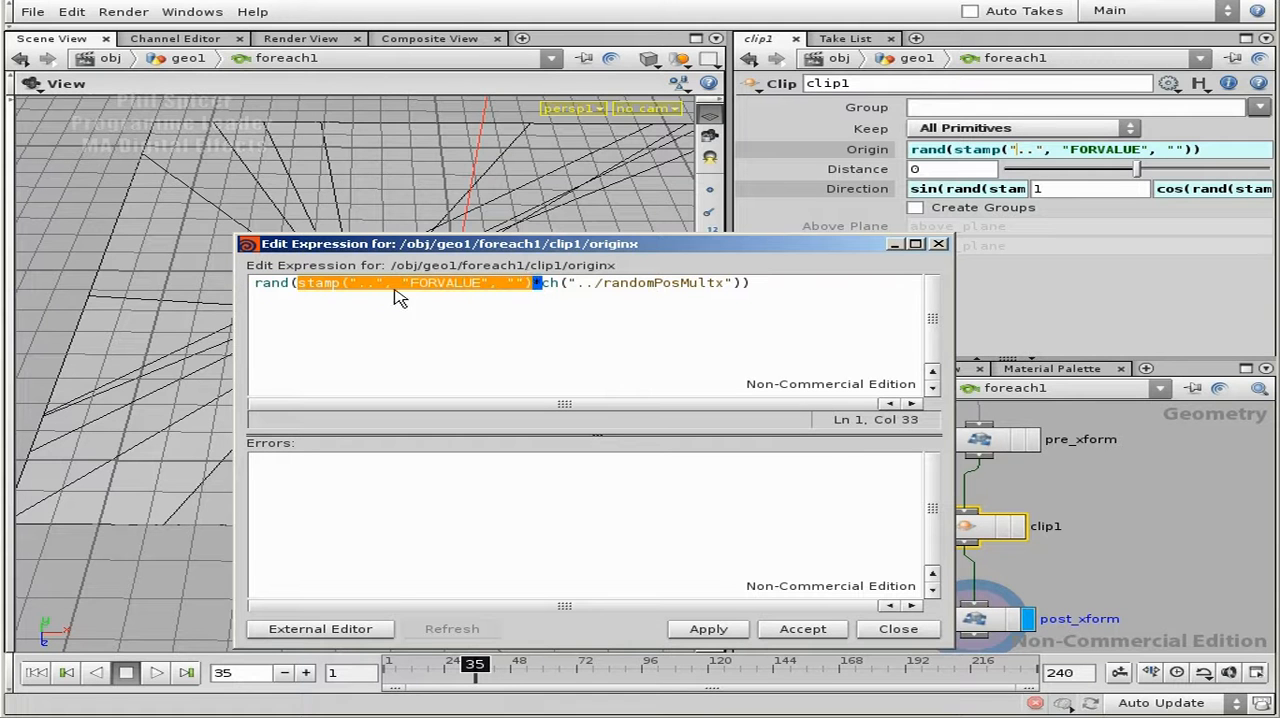
click(541, 283)
drag(541, 283, 745, 285)
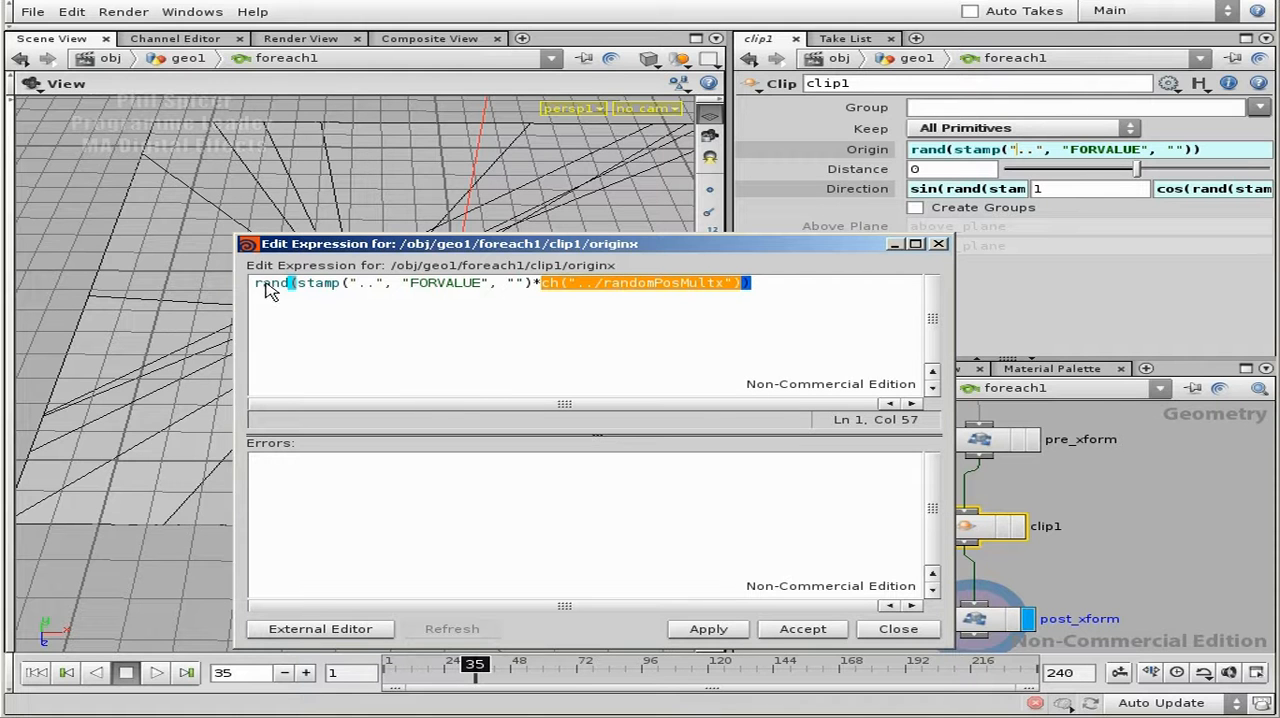
click(785, 292)
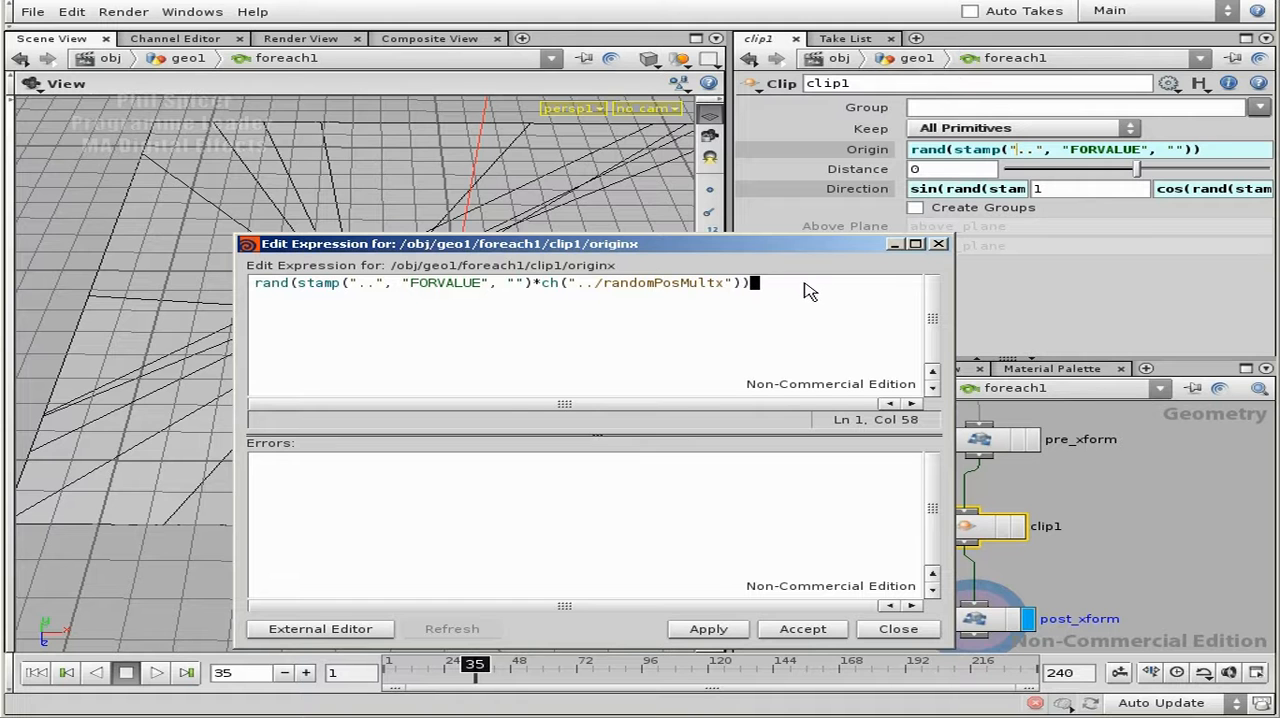
drag(840, 286, 270, 289)
click(803, 630)
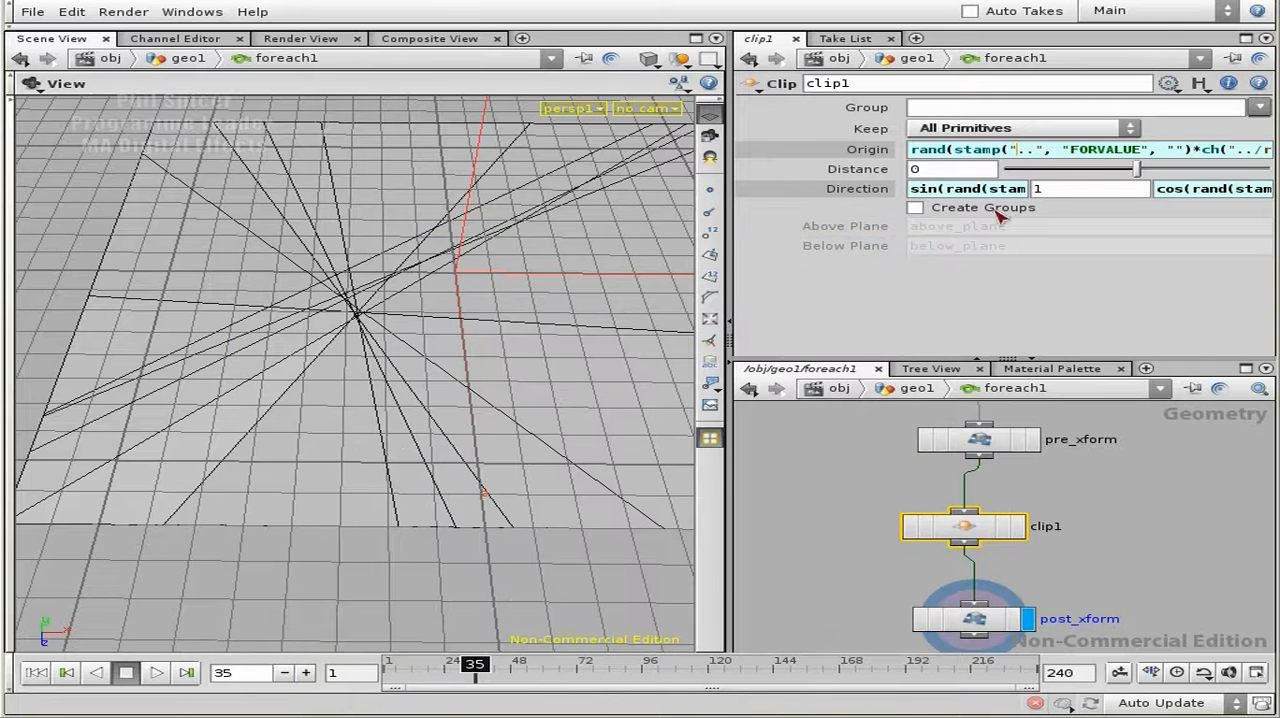
- Replace clip1's Z origin expression with the copied one and change its channel reference to randomPosMulty
click(1020, 150)
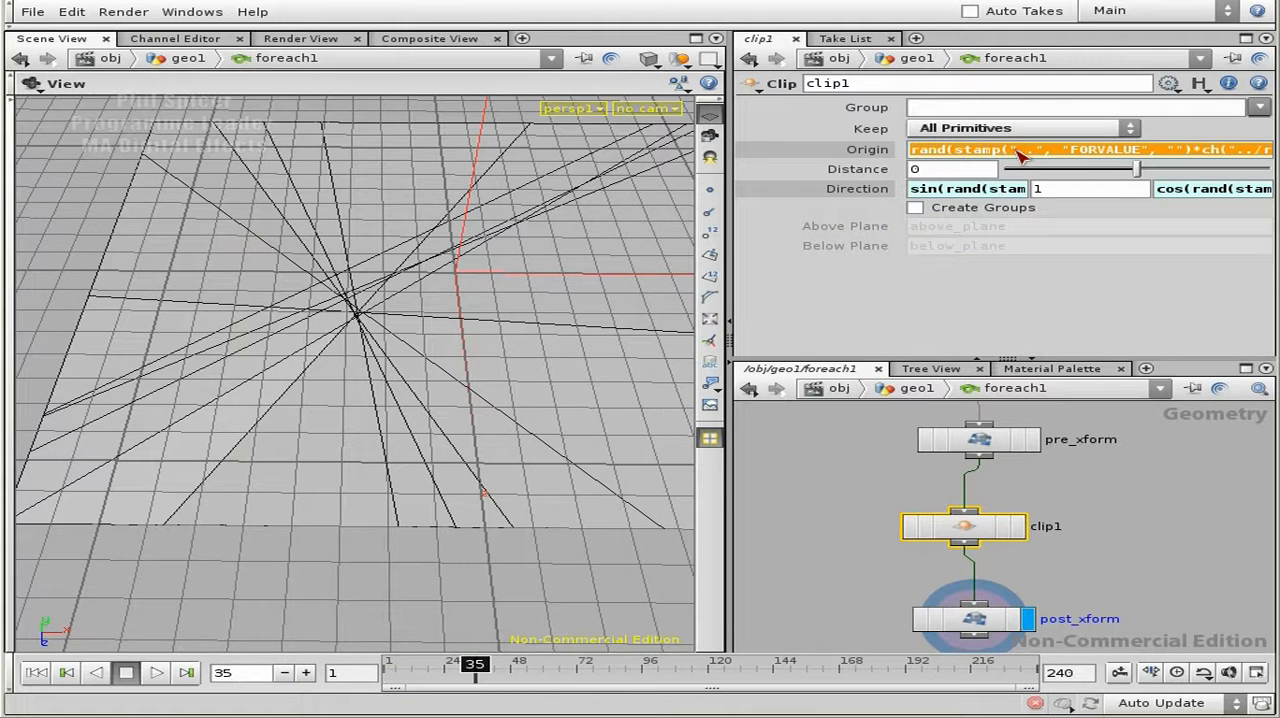
key(Tab)
key(Tab)
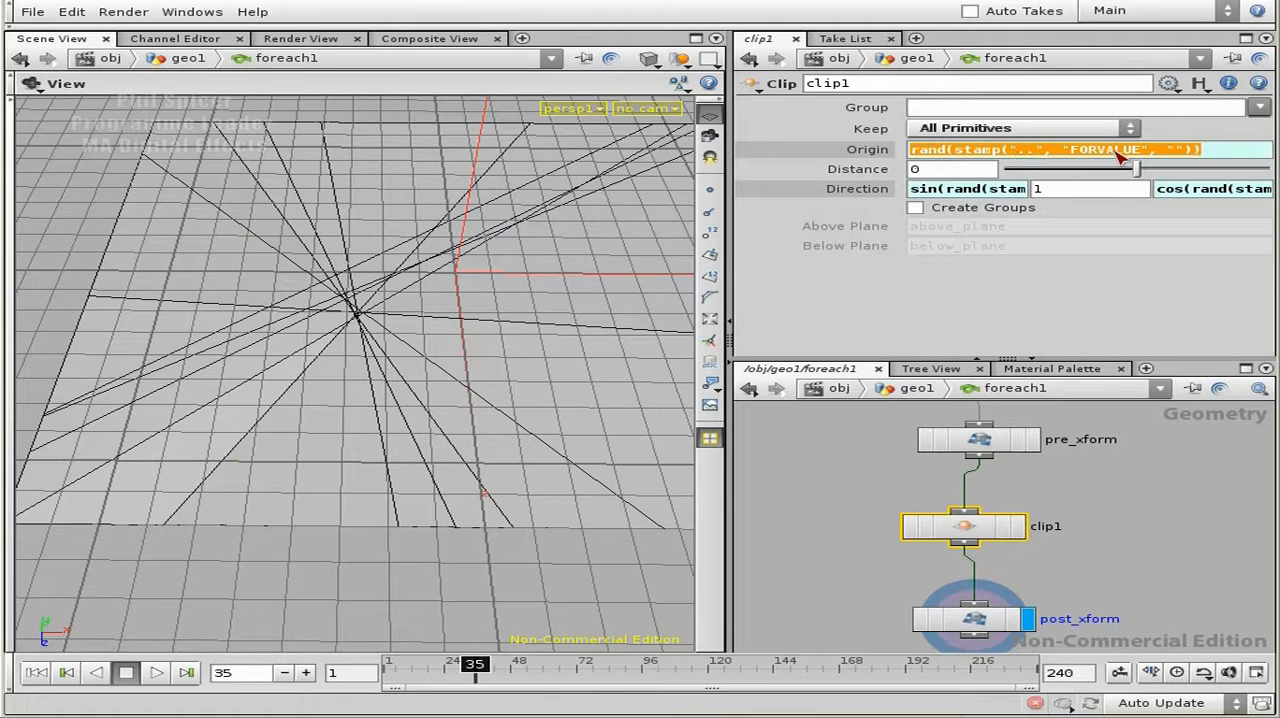
text(rand(stamp("..", "FORVALUE", "")*ch("../randomPosMultx")))
click(1102, 152)
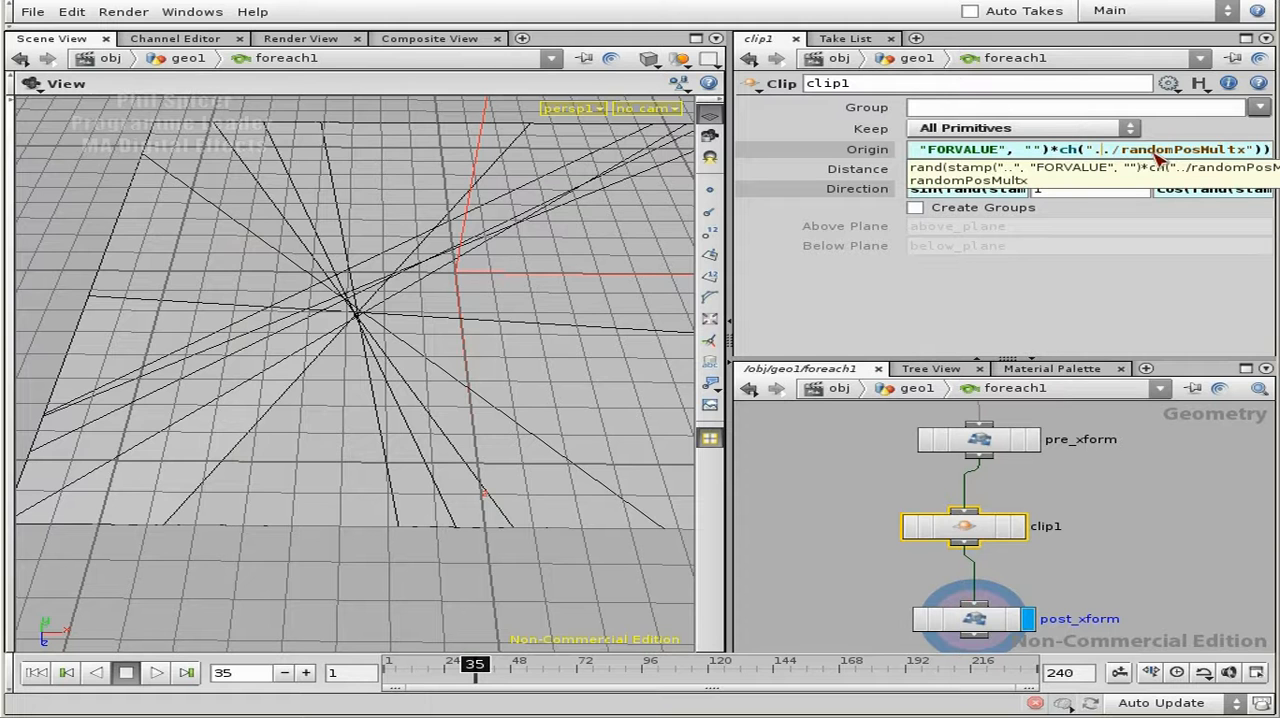
drag(1237, 150, 1250, 150)
click(1250, 151)
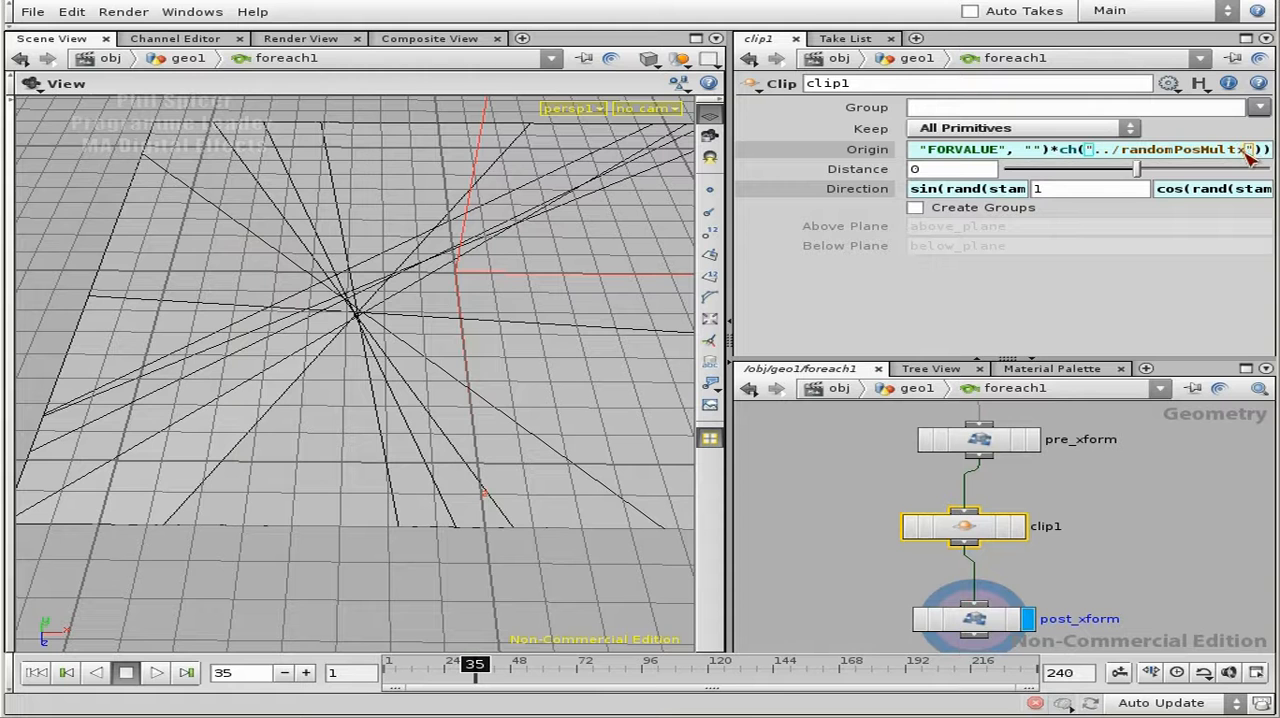
key(BackSpace)
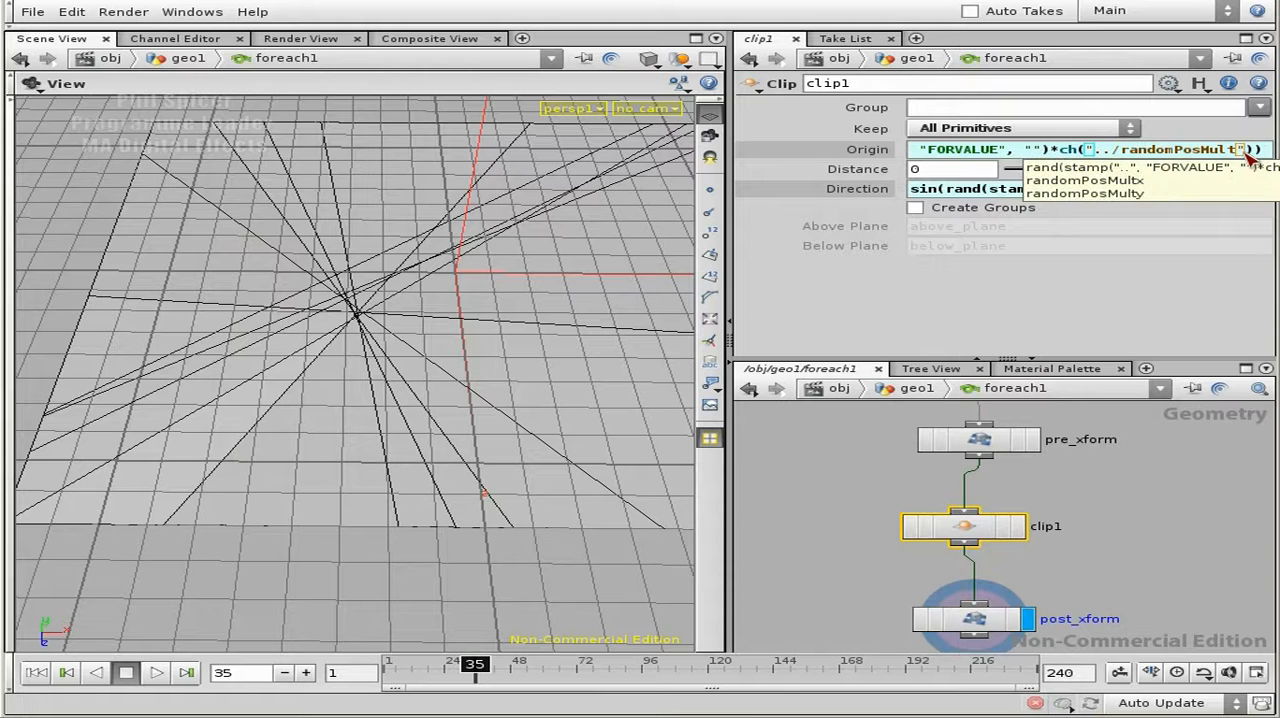
text(y)
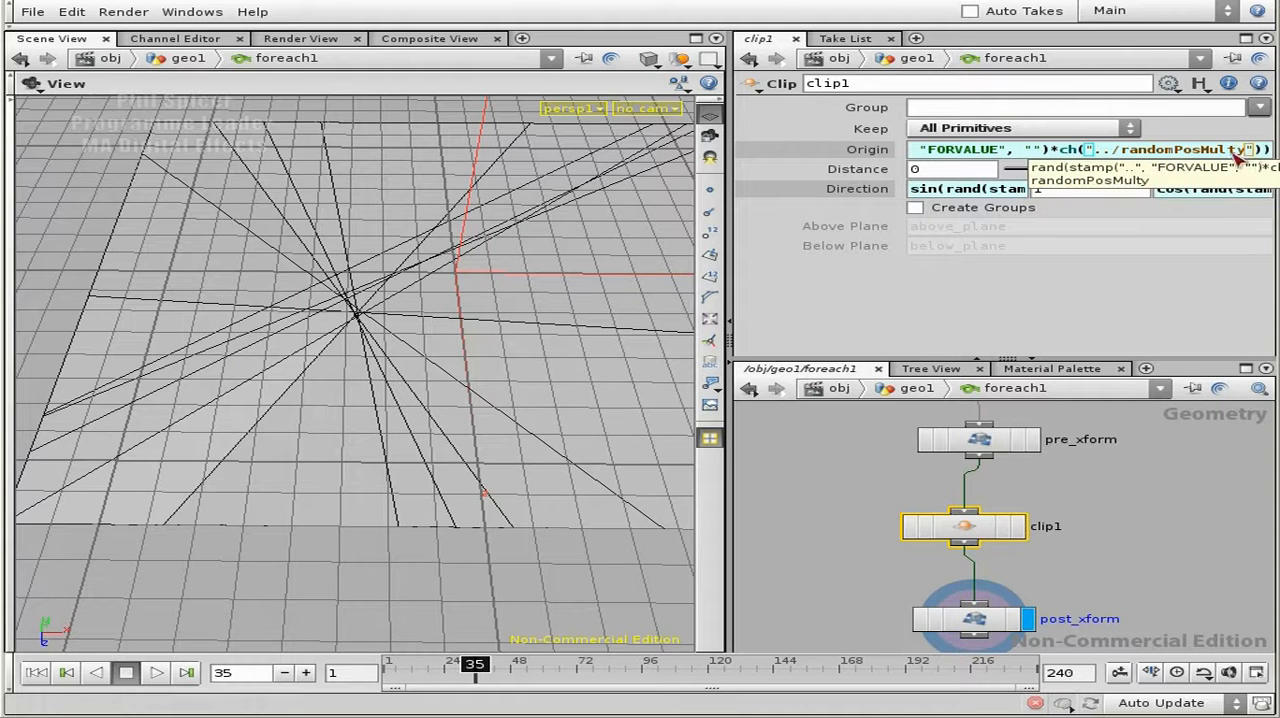
- Check the Z origin expression in the expression editor, accept it, and return to the geo1 level
key(alt+e)
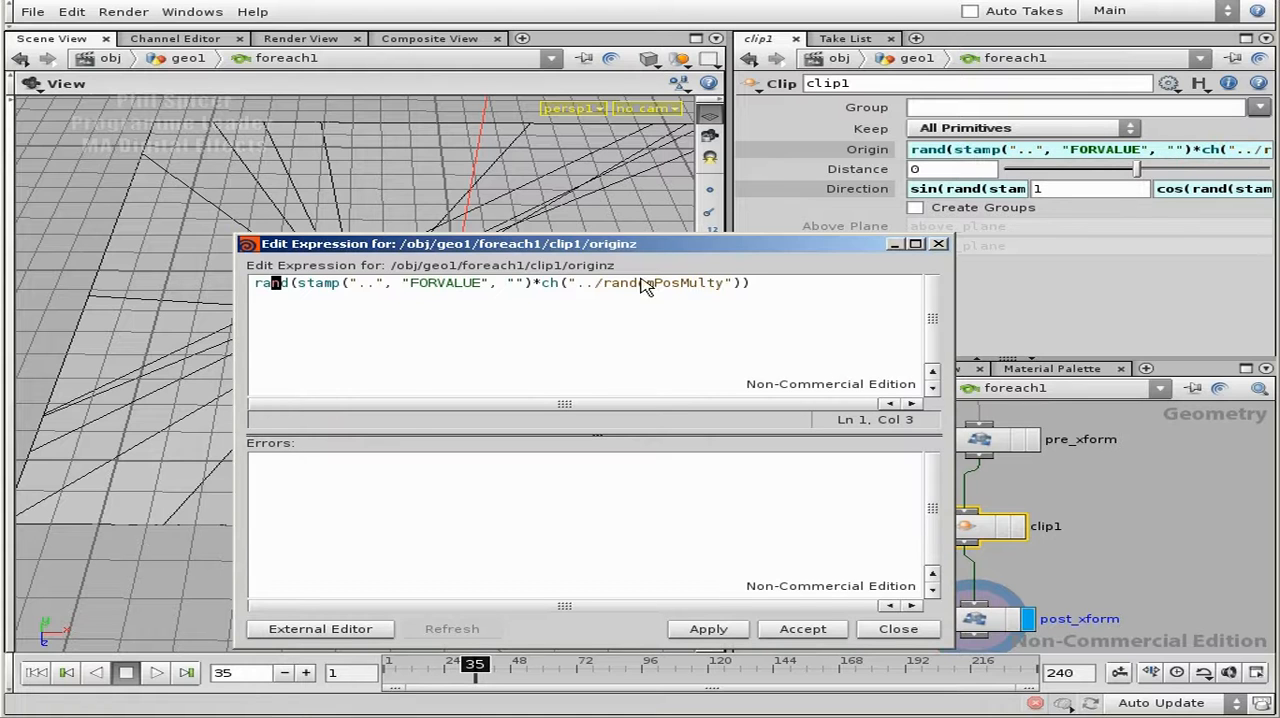
drag(722, 283, 712, 283)
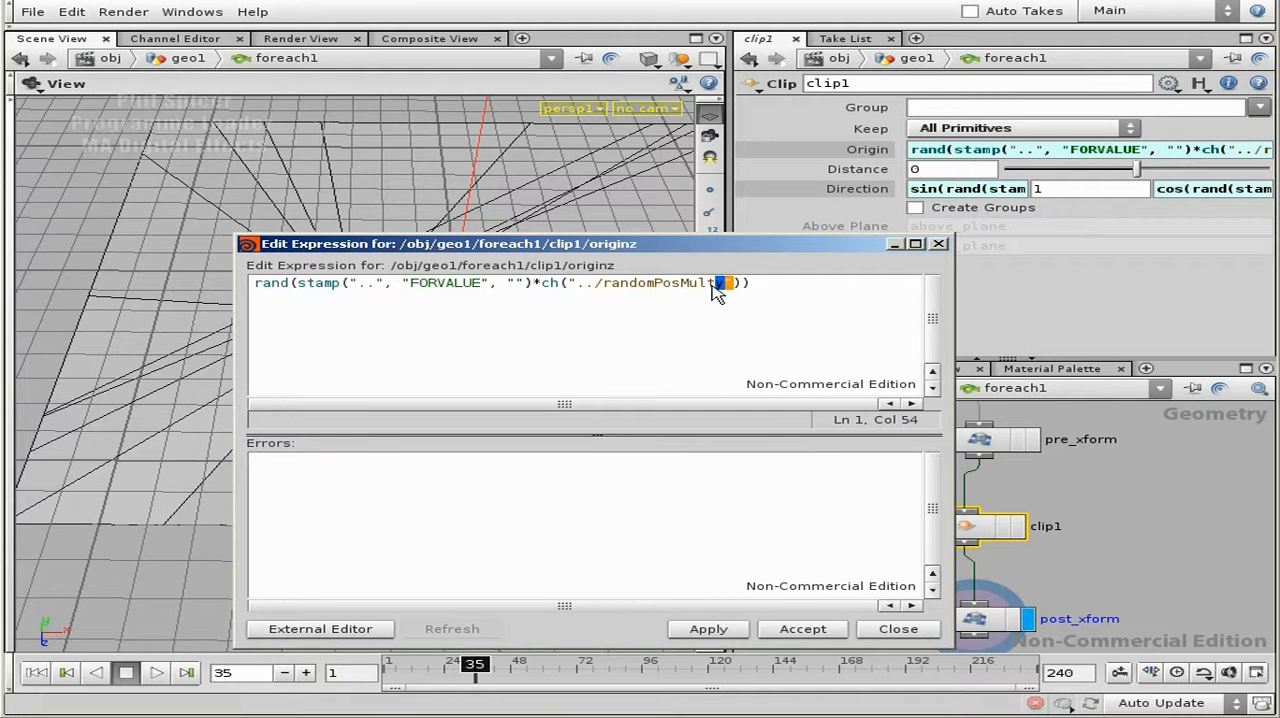
click(753, 283)
click(708, 631)
click(803, 629)
click(1110, 552)
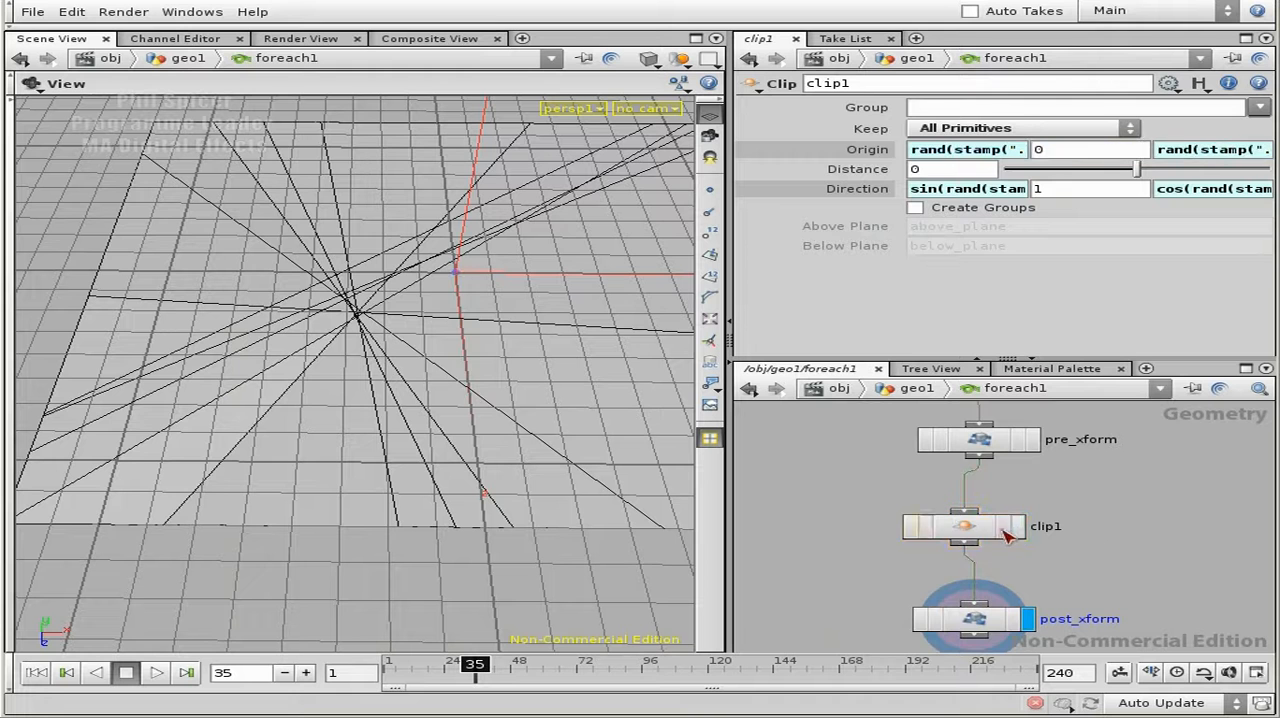
key(u)
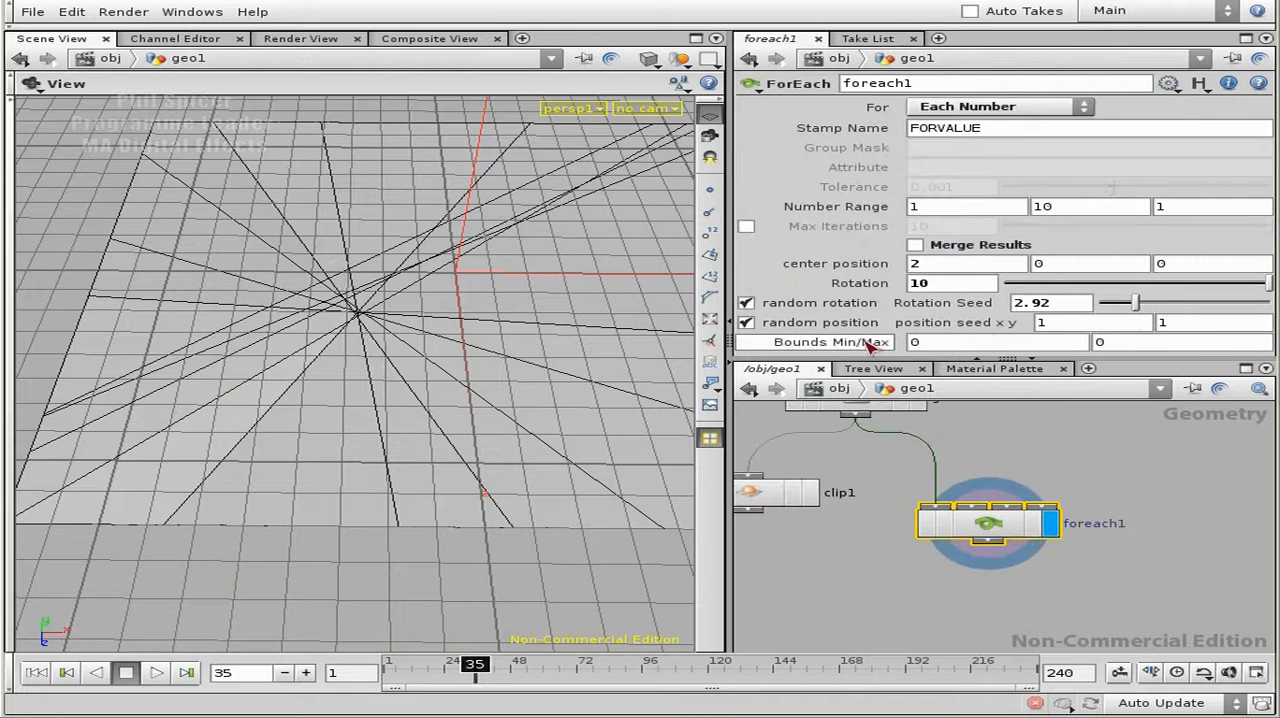
- Set foreach1's x and y position seeds to 9 and 2, and inspect the clip lines on the grid
middle_click(1079, 328)
middle_drag(1086, 328, 1170, 290)
click(1207, 328)
text(2)
key(Return)
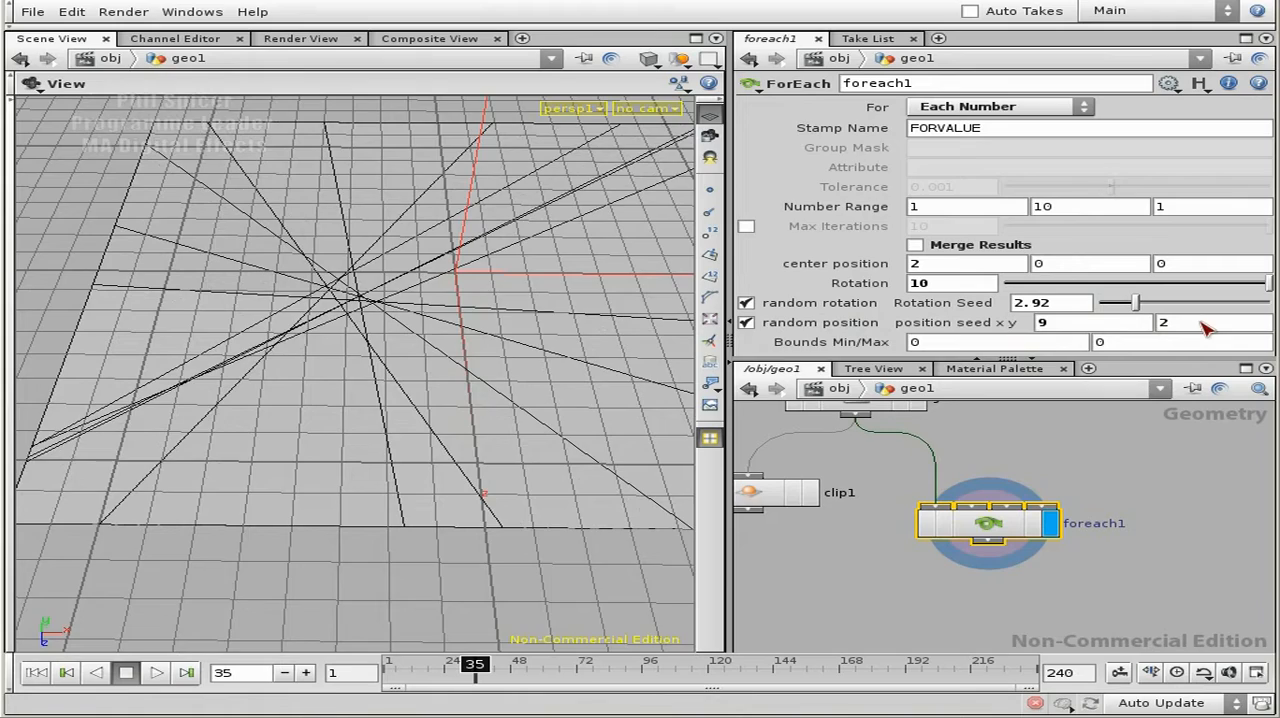
drag(455, 288, 262, 230)
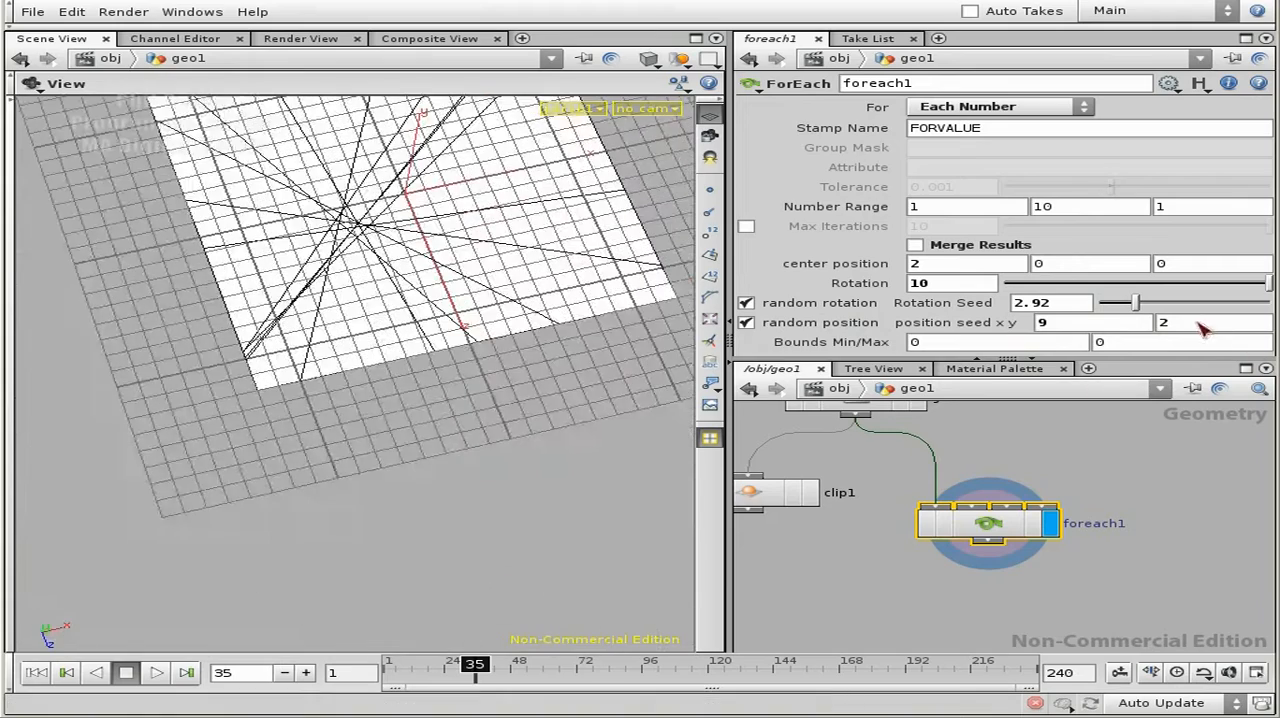
drag(508, 237, 480, 376)
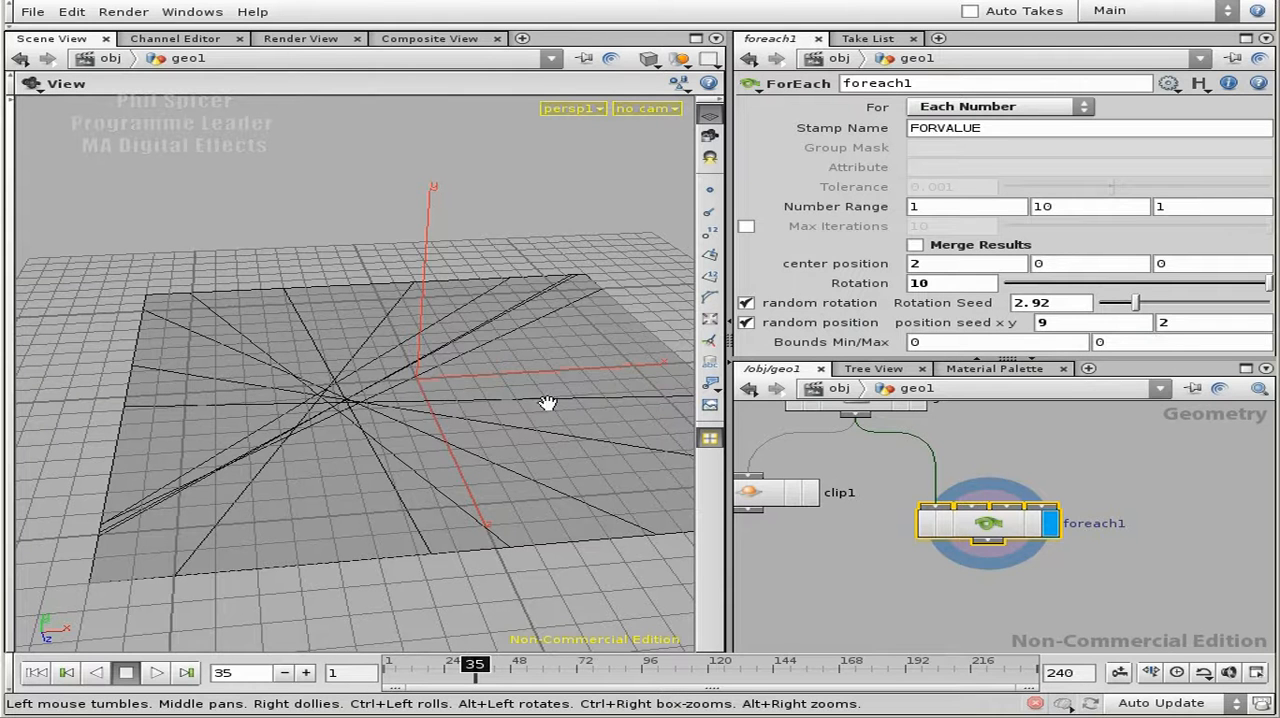
middle_drag(538, 398, 380, 408)
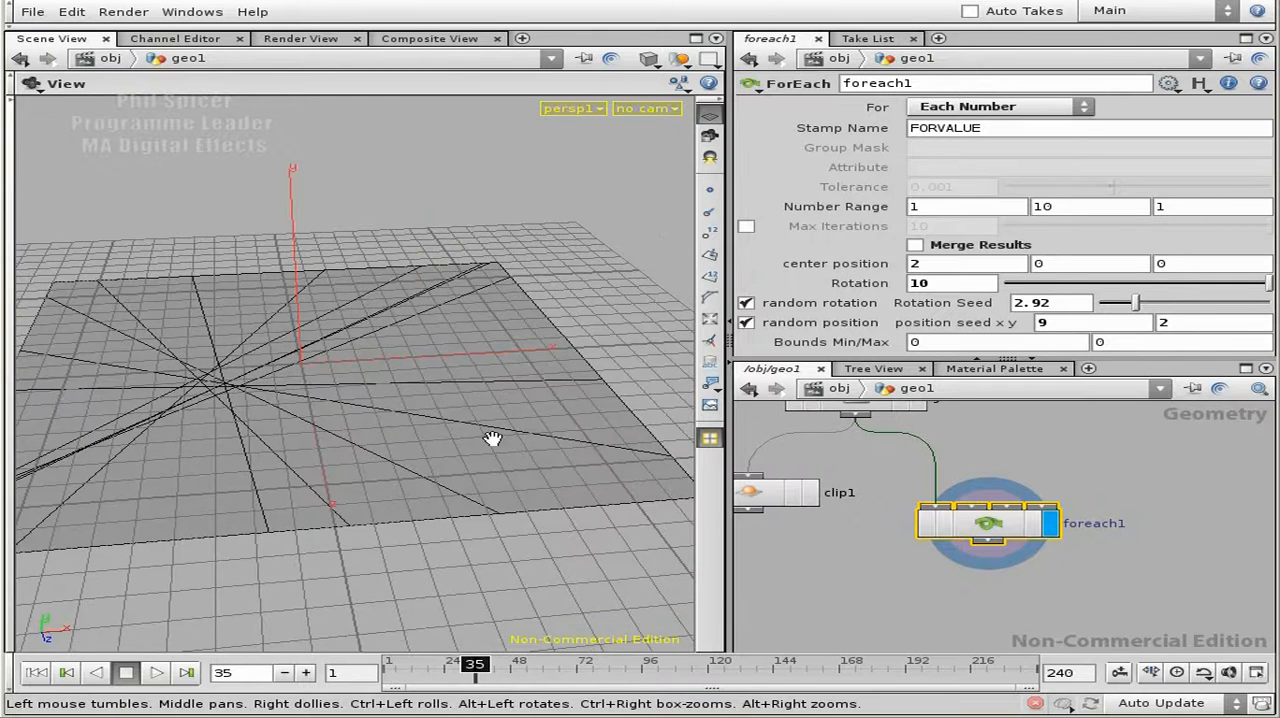
middle_drag(240, 386, 414, 388)
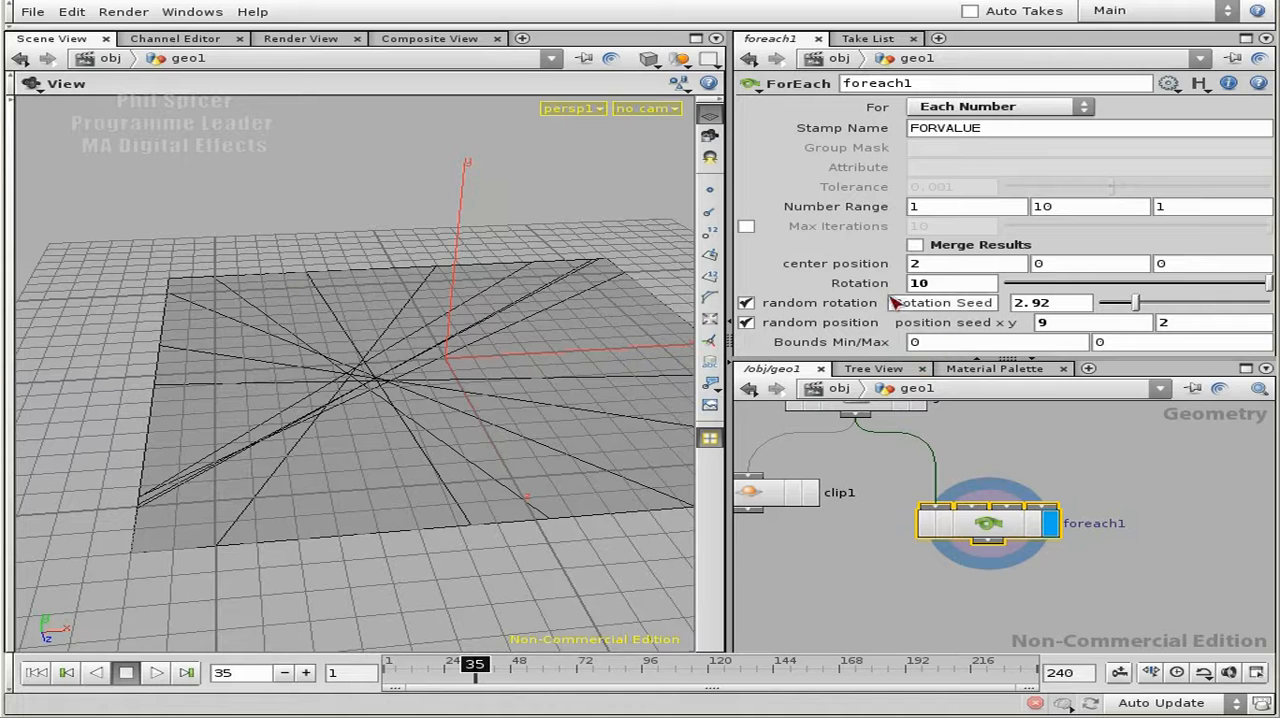
- Copy foreach1's Bounds Min parameter and paste it as a relative reference into clip1's Y origin
right_click(961, 349)
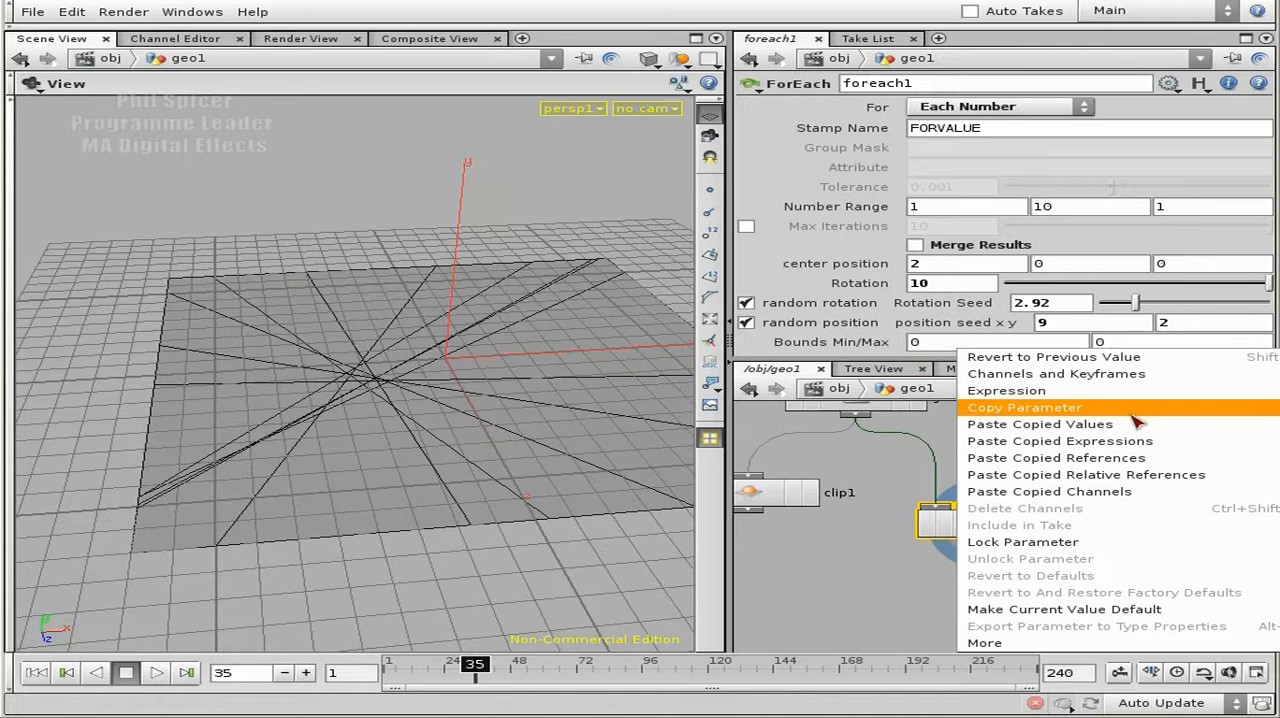
click(1070, 408)
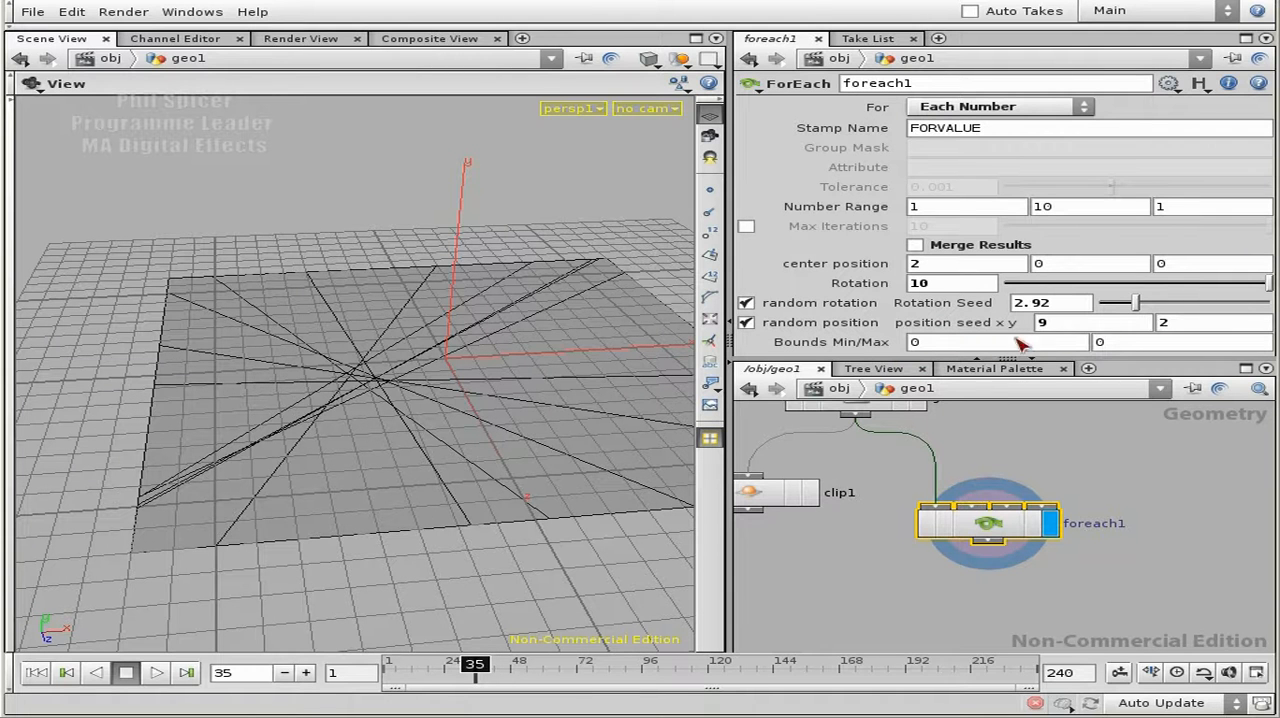
double_click(1005, 533)
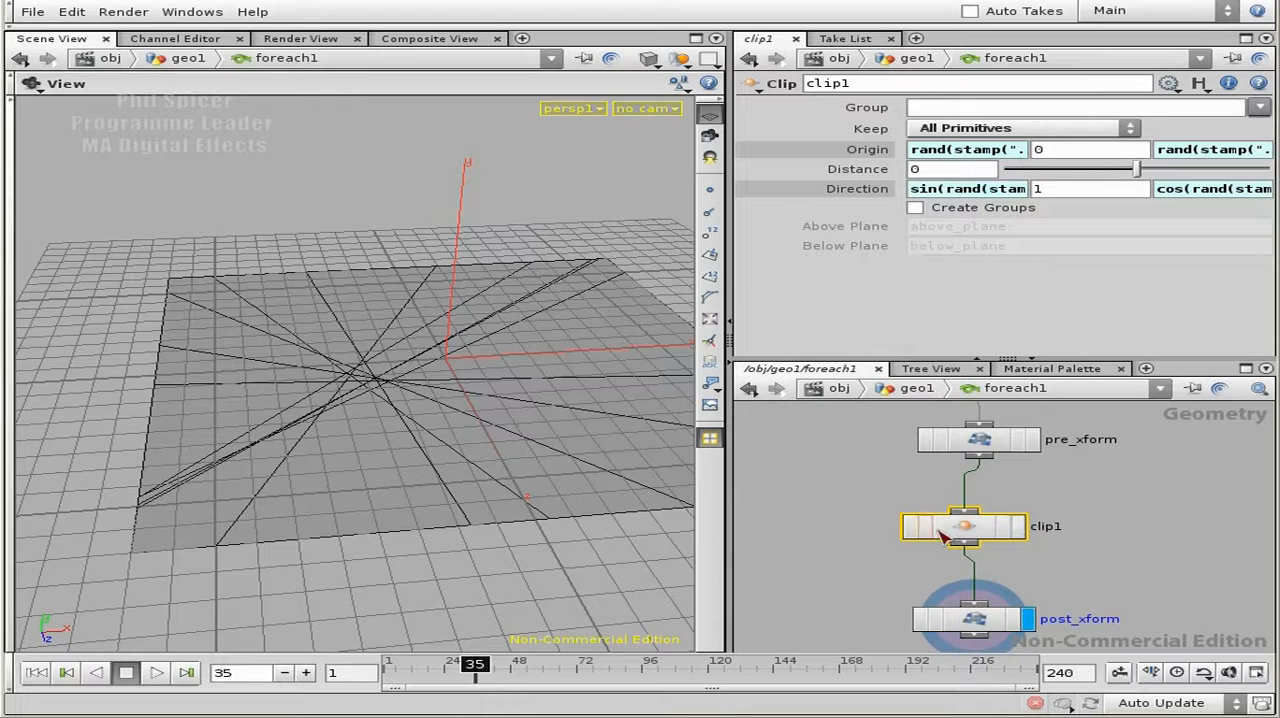
click(968, 149)
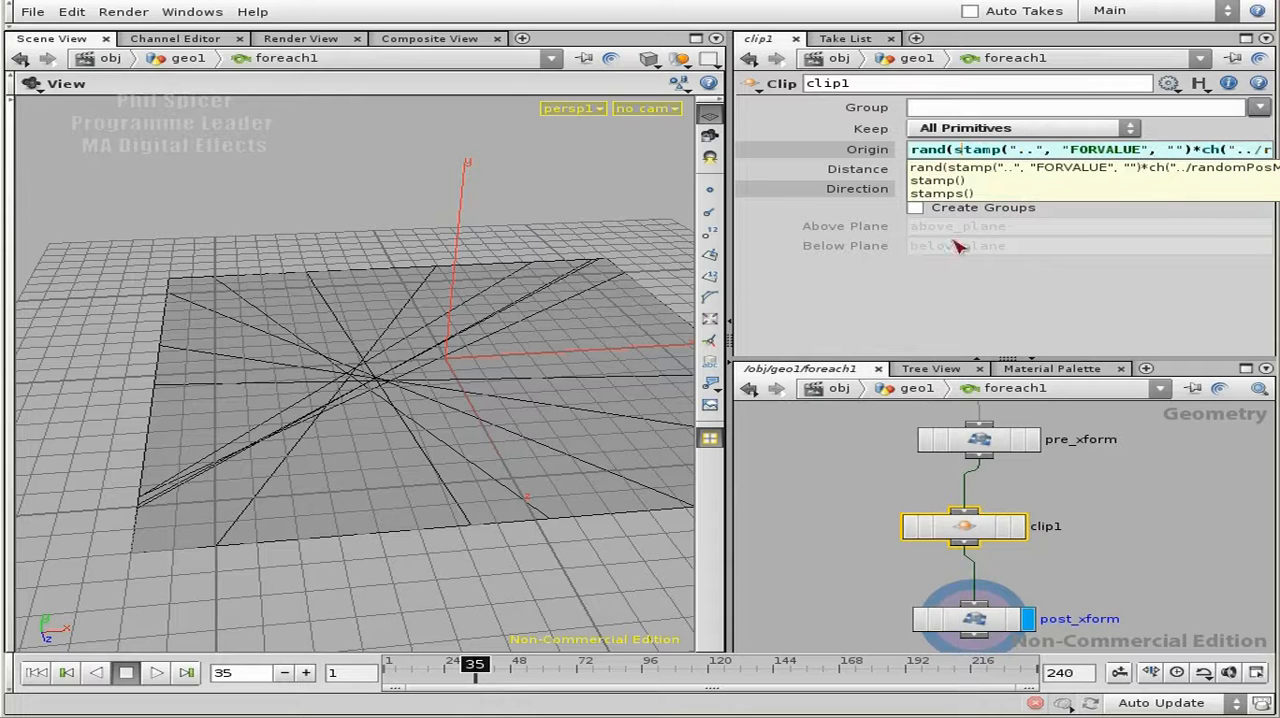
click(888, 152)
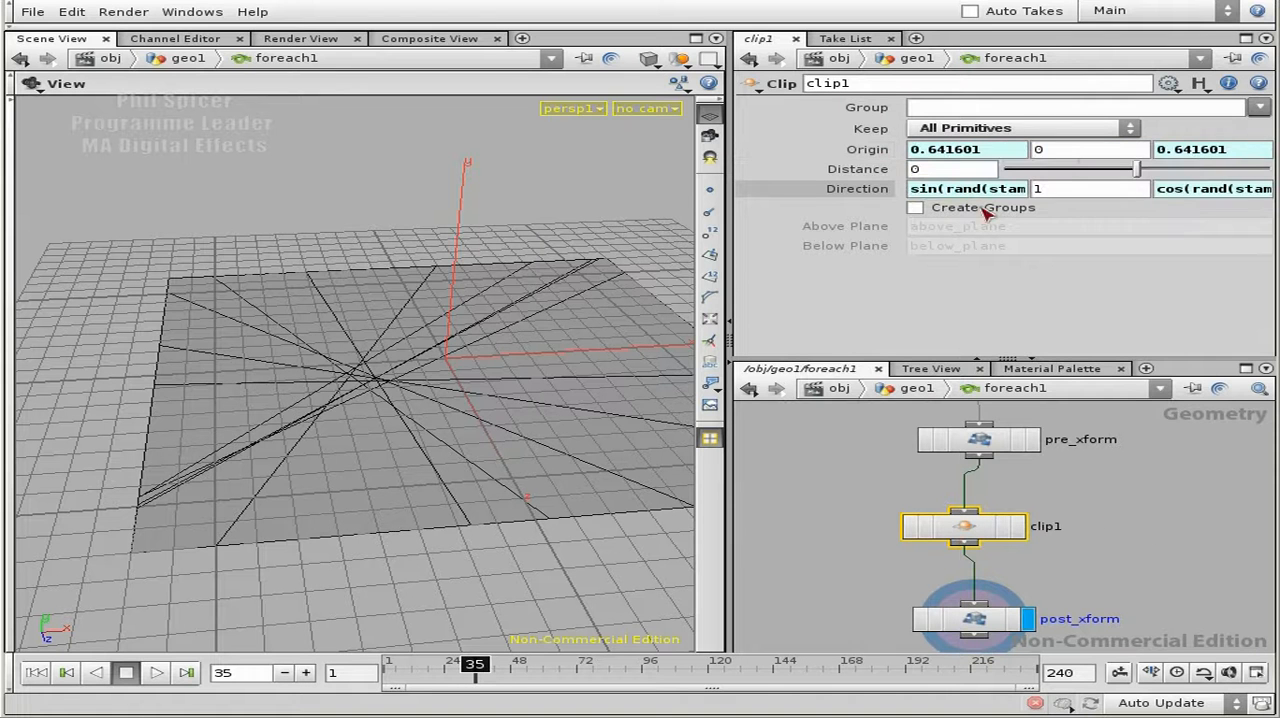
right_click(1068, 157)
click(1200, 291)
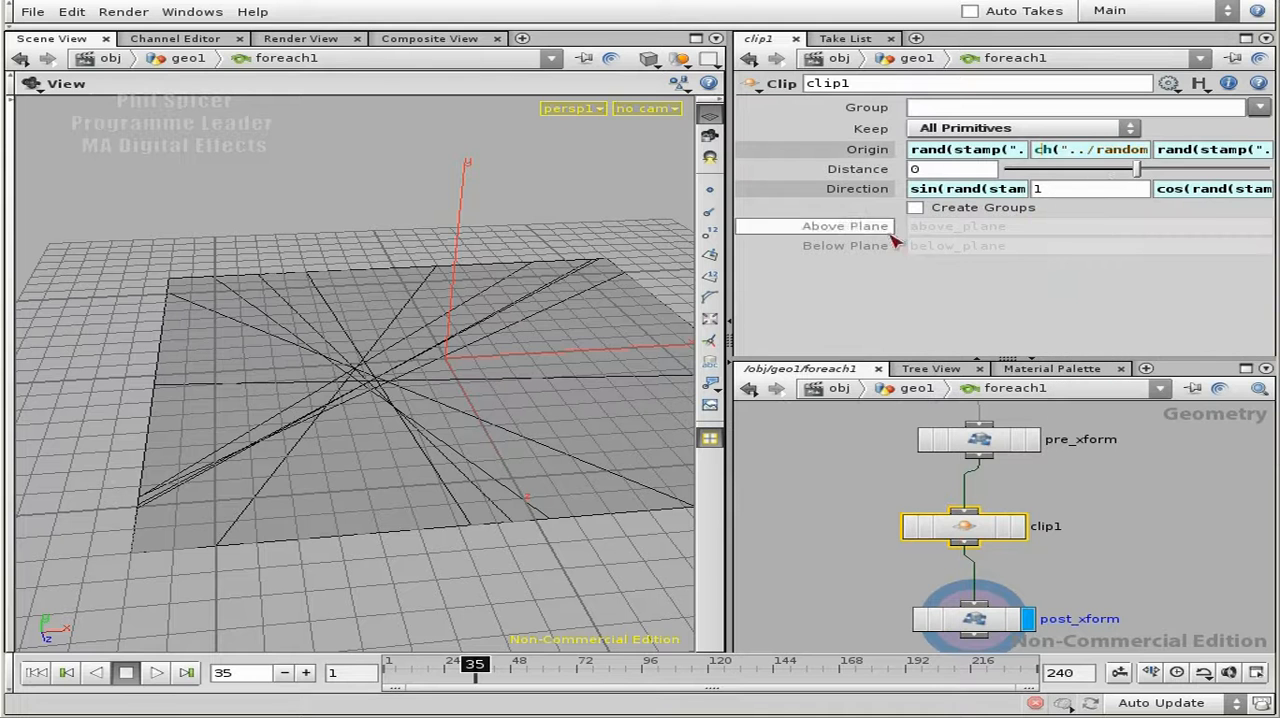
- Cut the ch("../randomBoundsx") reference from clip1's Y origin and delete that field's channel
double_click(1083, 152)
drag(1190, 152, 908, 152)
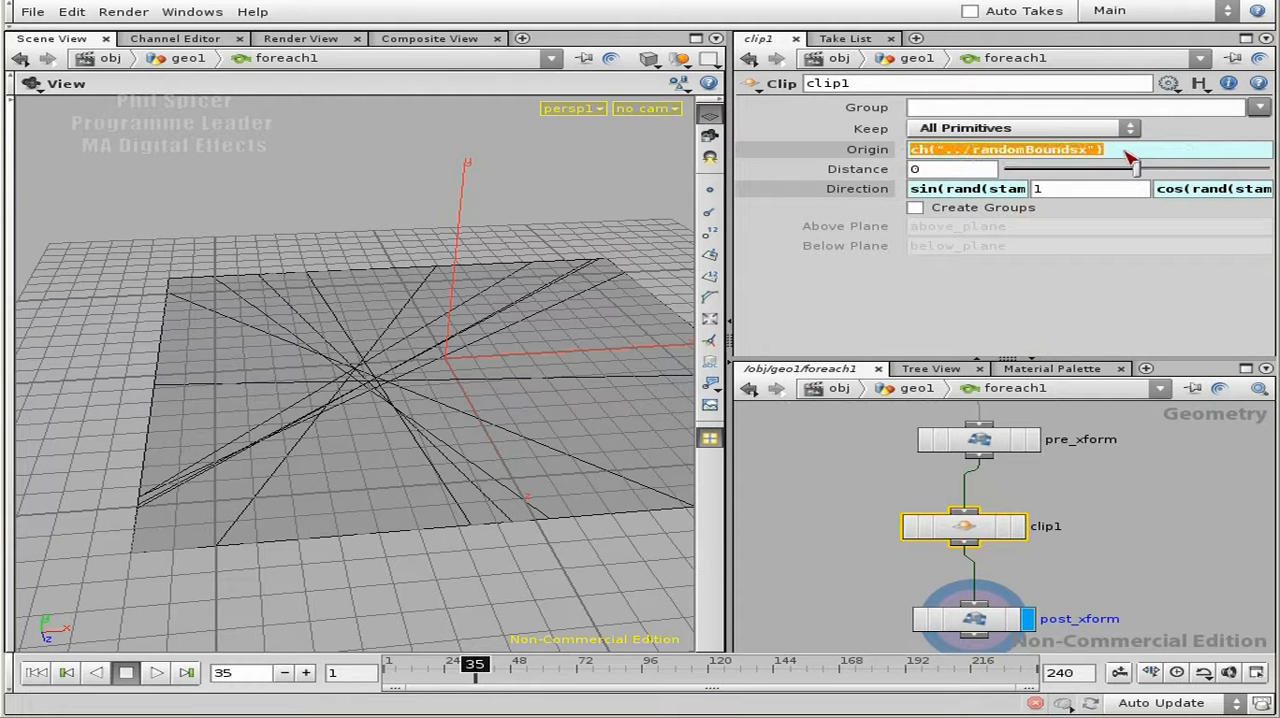
key(ctrl+v)
key(Return)
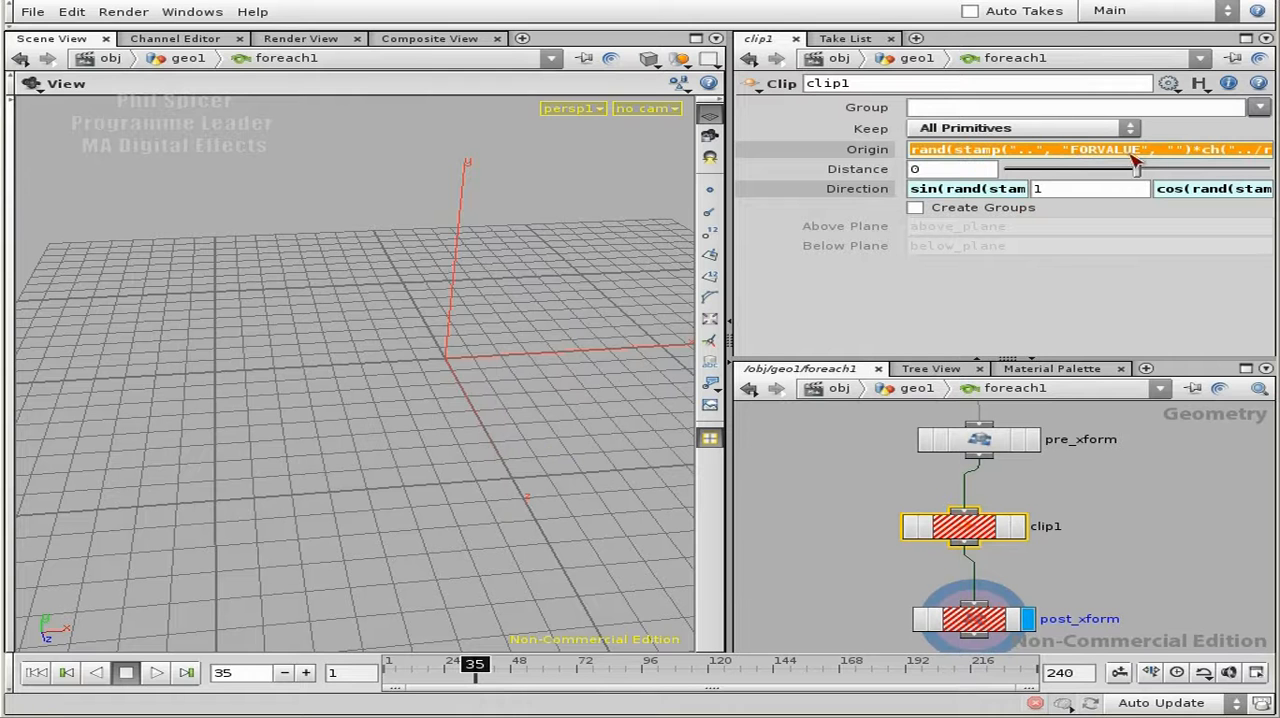
click(885, 150)
right_click(1072, 158)
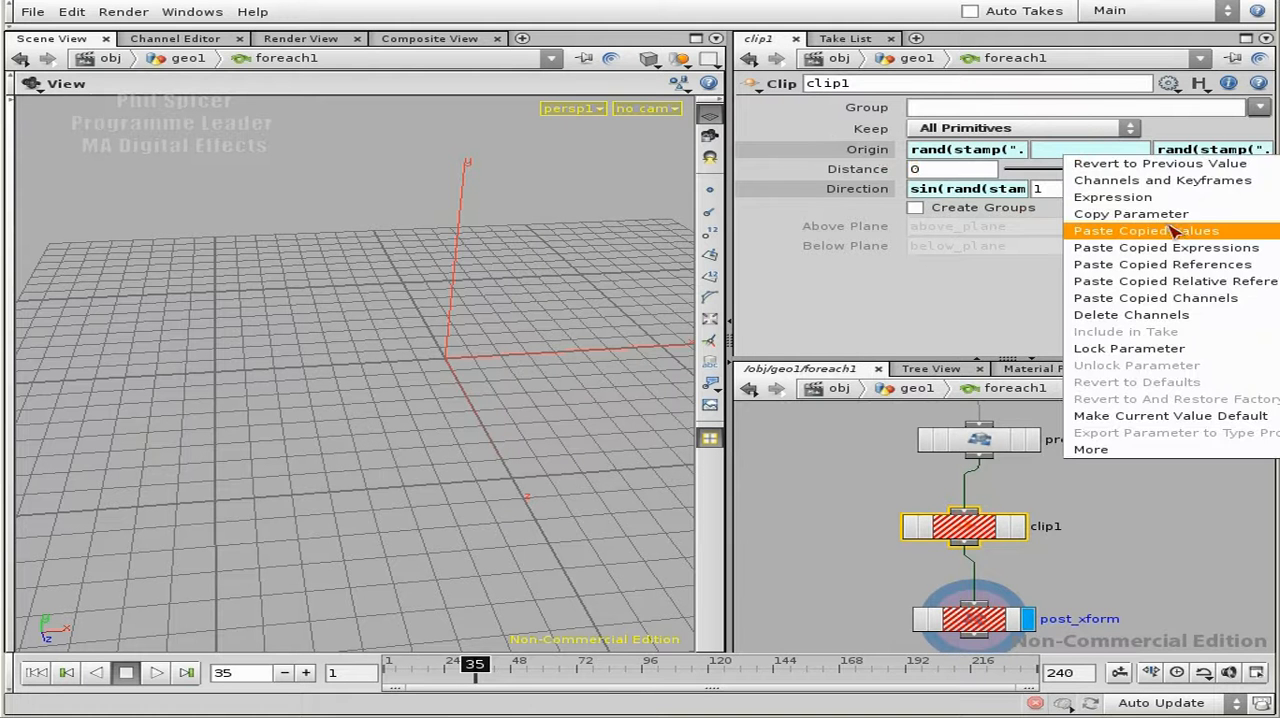
click(1170, 315)
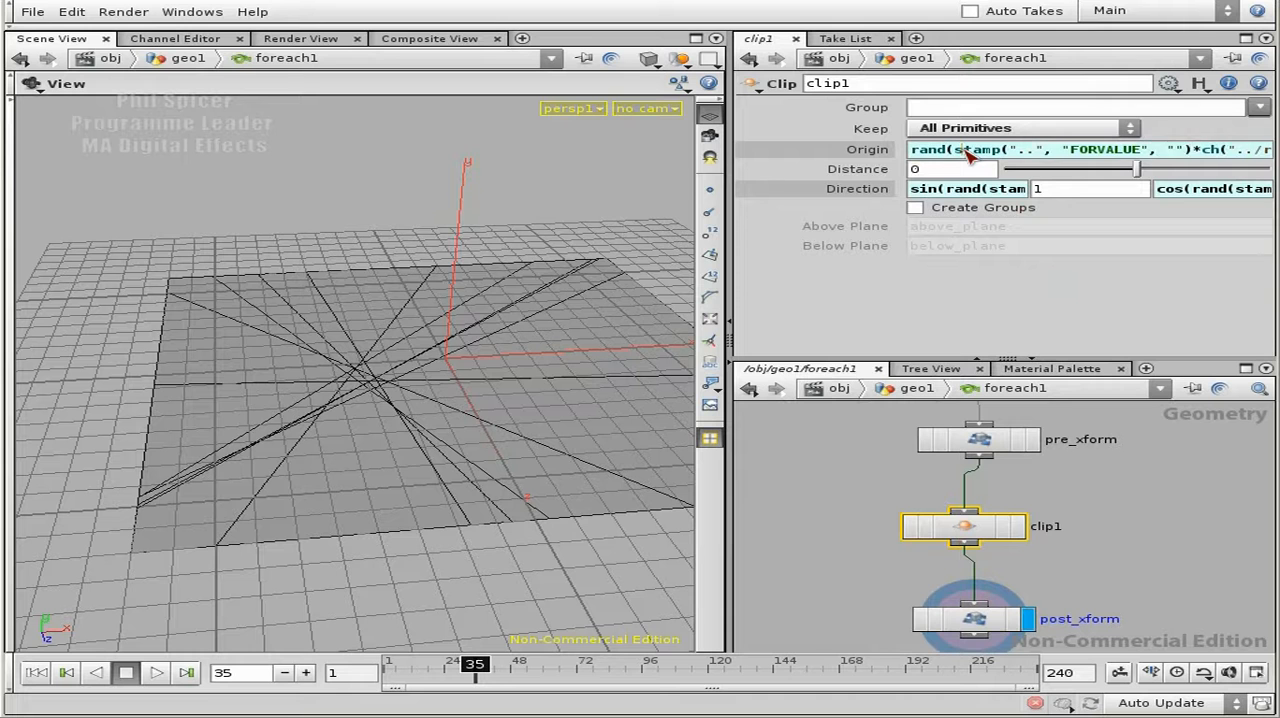
- Open clip1's X origin in the expression editor and wrap the existing rand expression in fit01( )
click(967, 150)
key(alt+e)
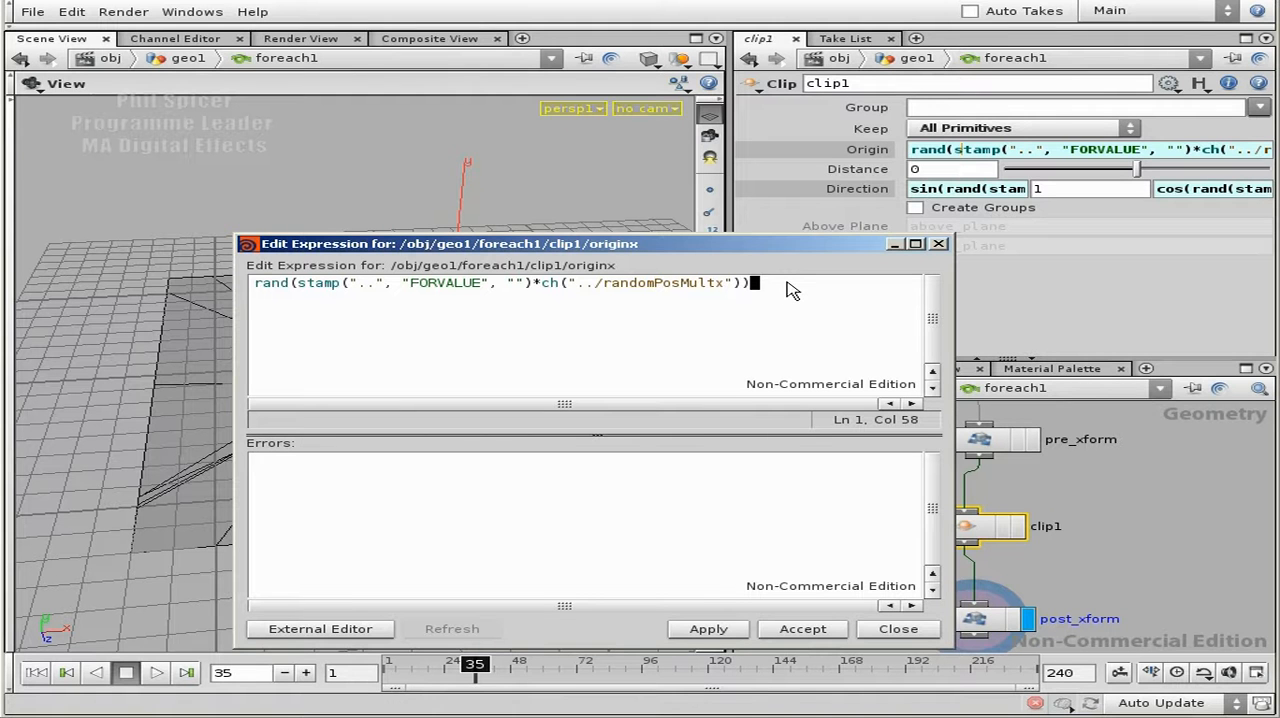
key(Home)
text(fit)
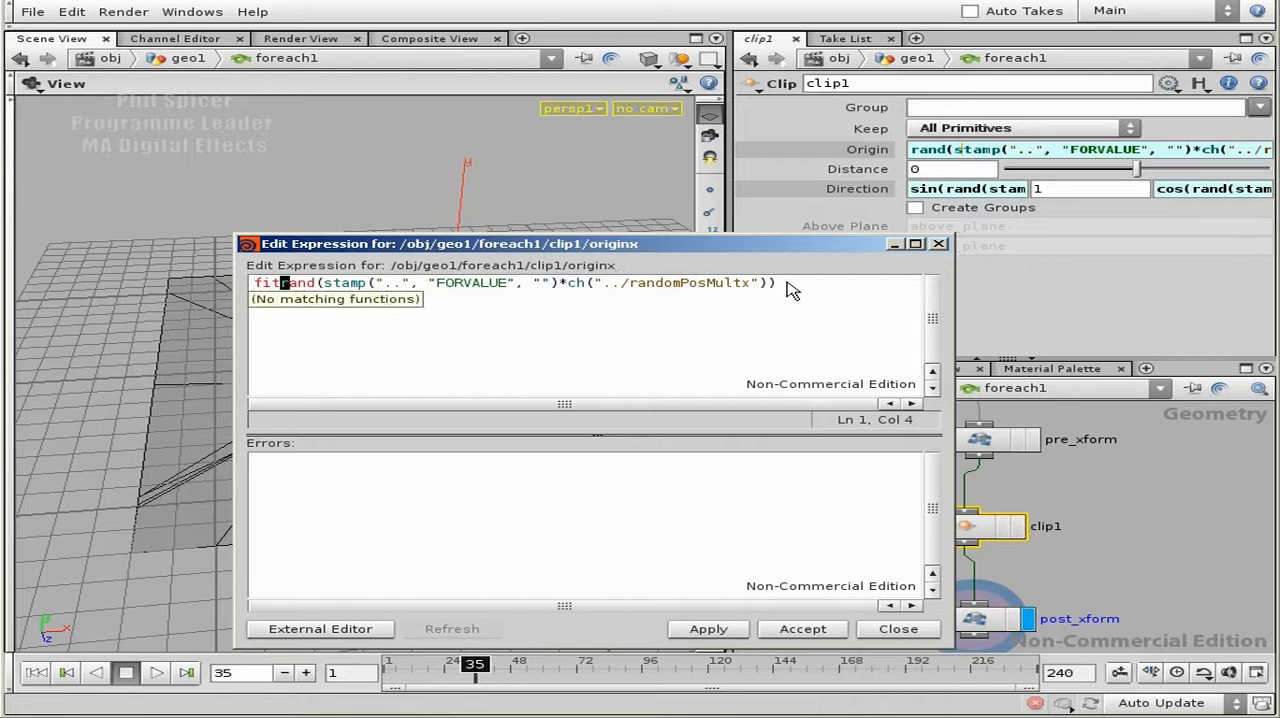
text(01)
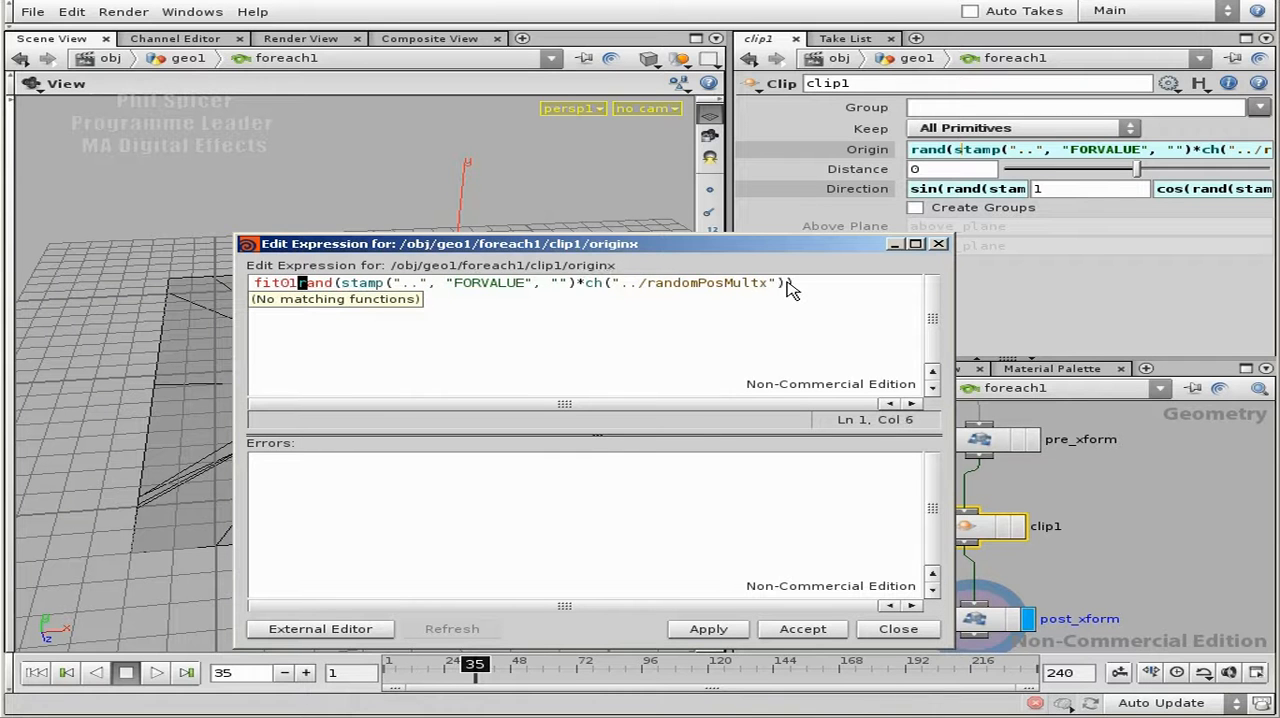
text(()
click(790, 286)
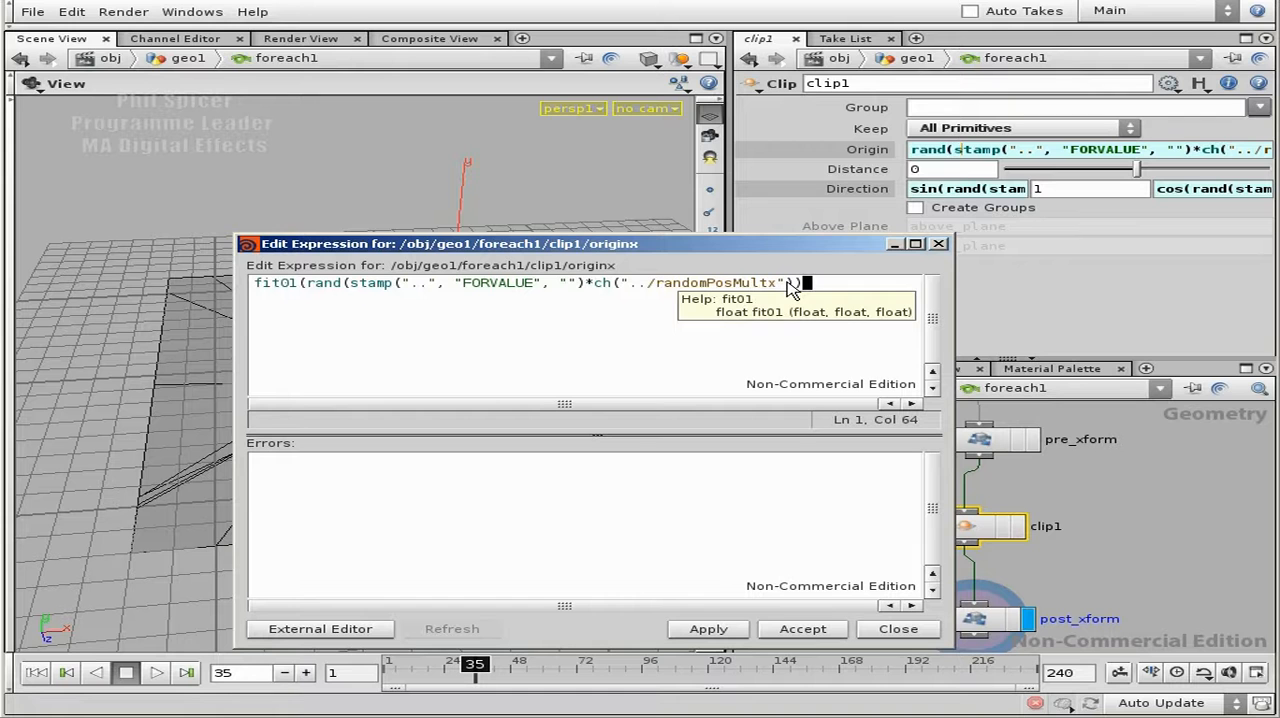
text())
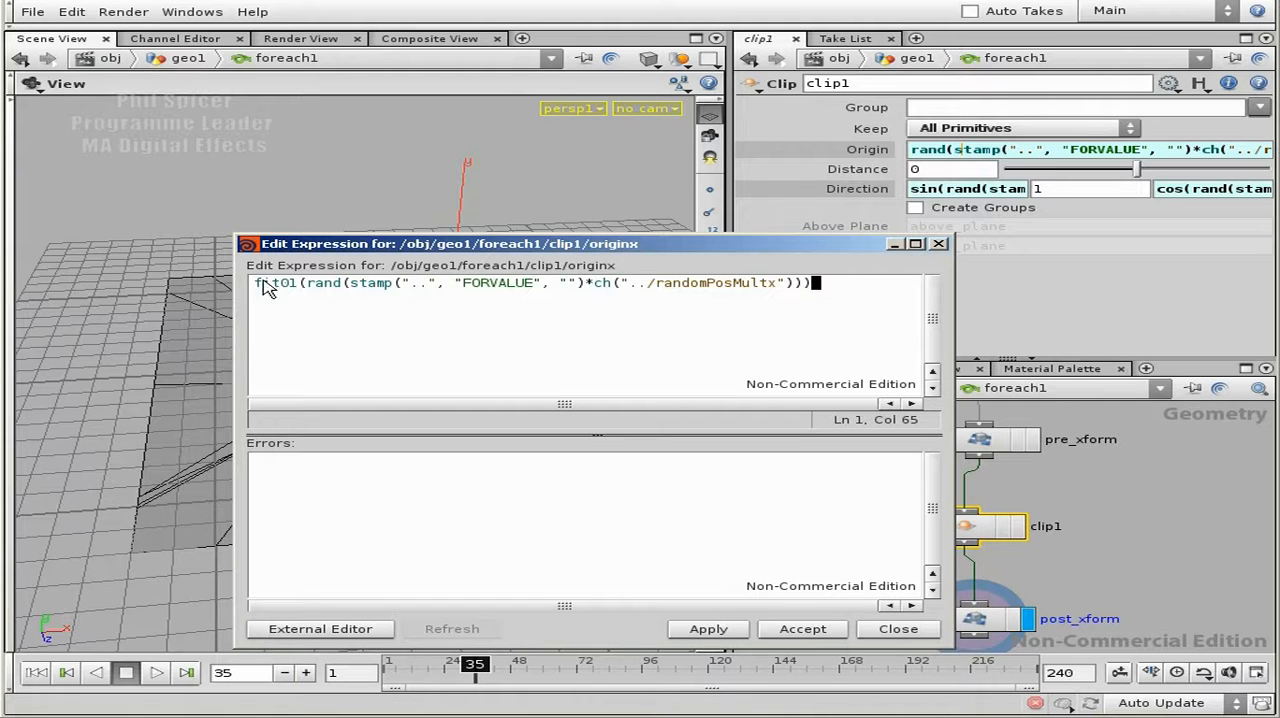
- Open the Hscript Textport, list the expression functions with exhelp, and look up the usage with exhelp fit01
click(190, 12)
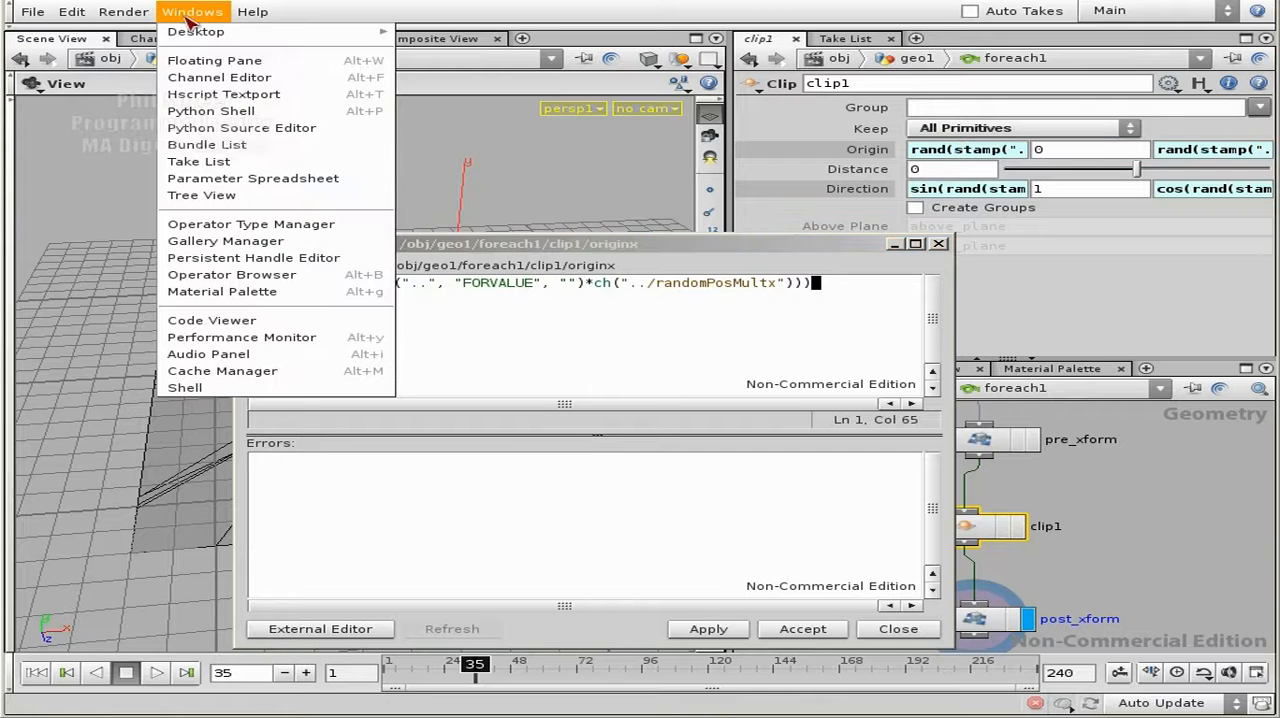
click(283, 111)
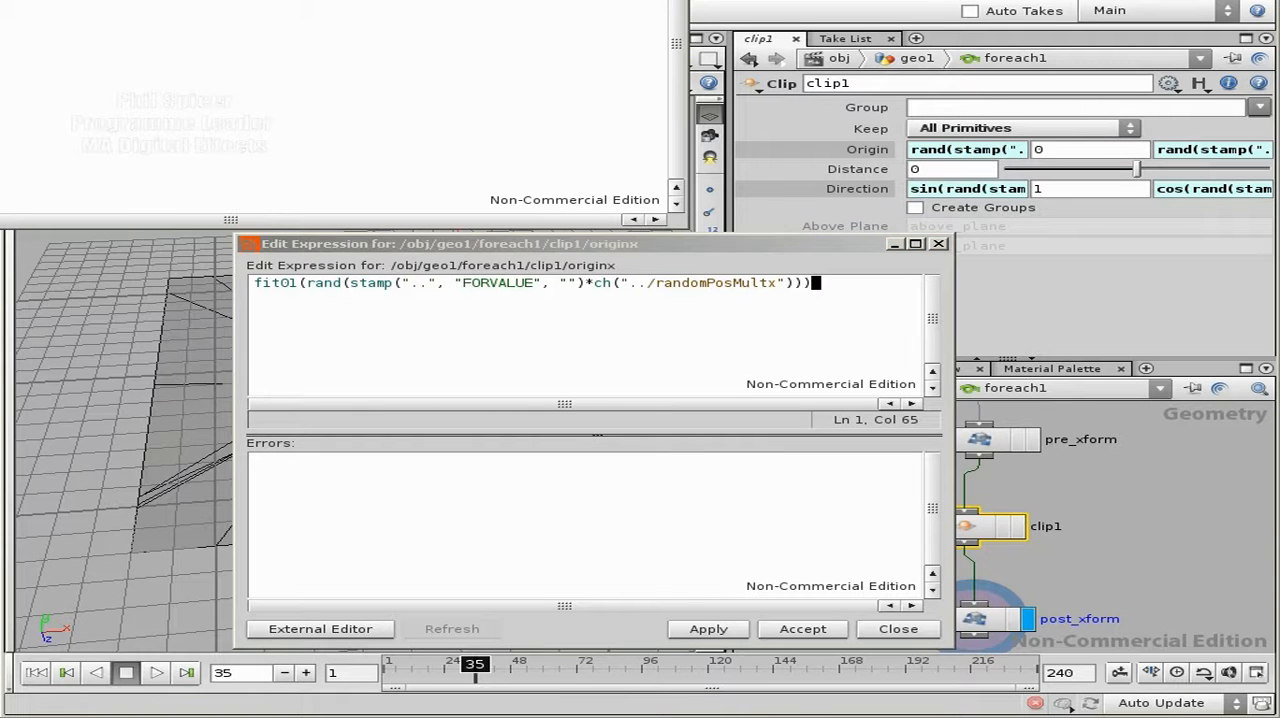
text(exhelp)
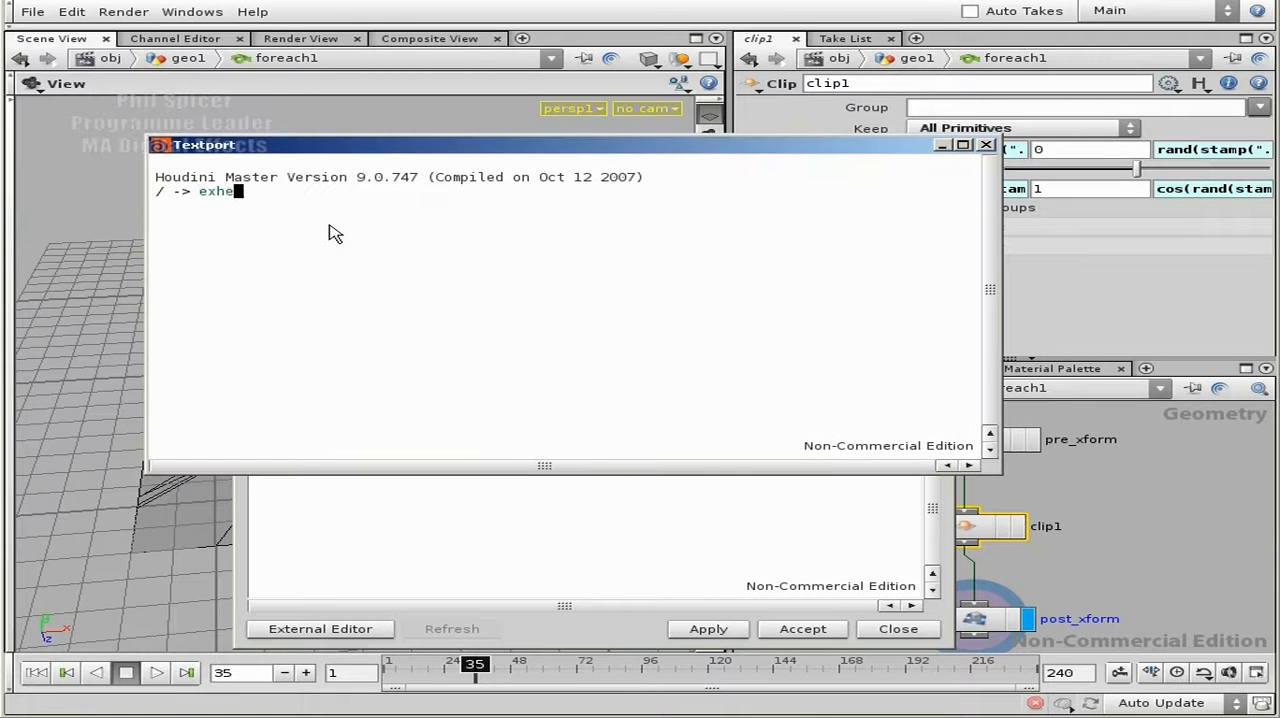
key(Return)
text(exhelp fit0)
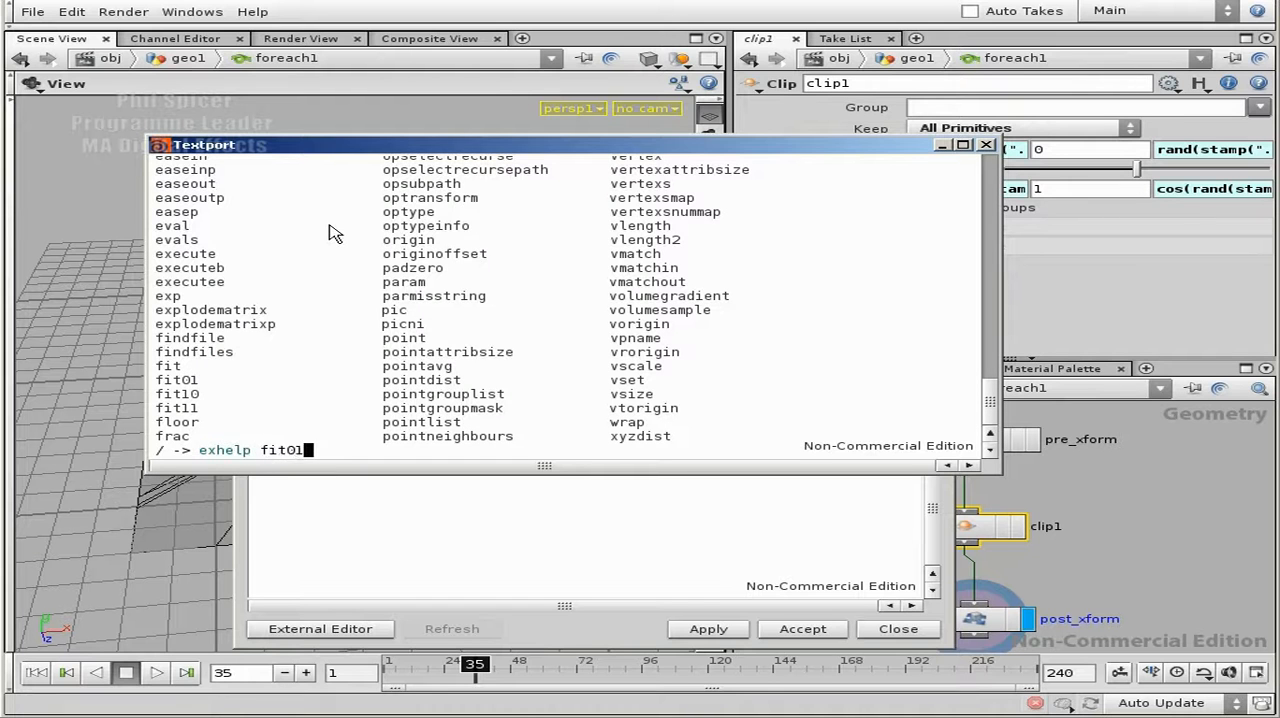
text(1)
key(Return)
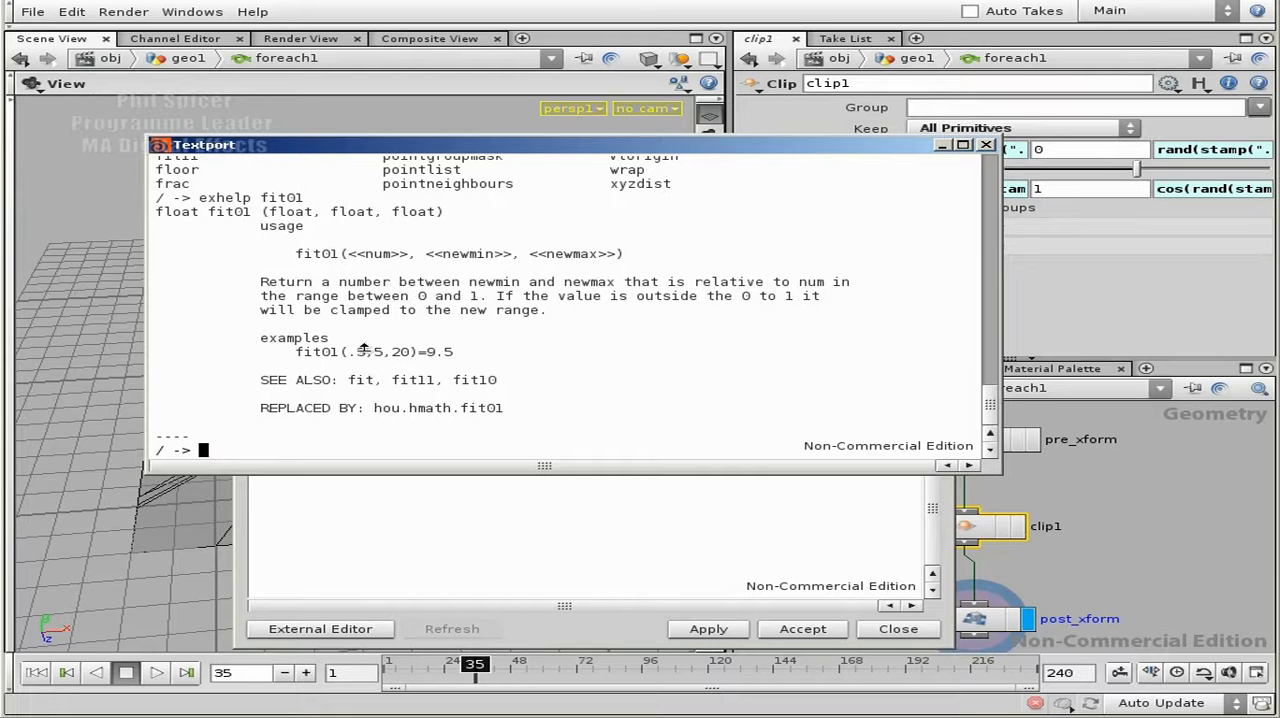
- Examine the num, newmin and newmax arguments in the fit01 usage, and close the Textport
drag(408, 255, 340, 255)
drag(426, 254, 605, 254)
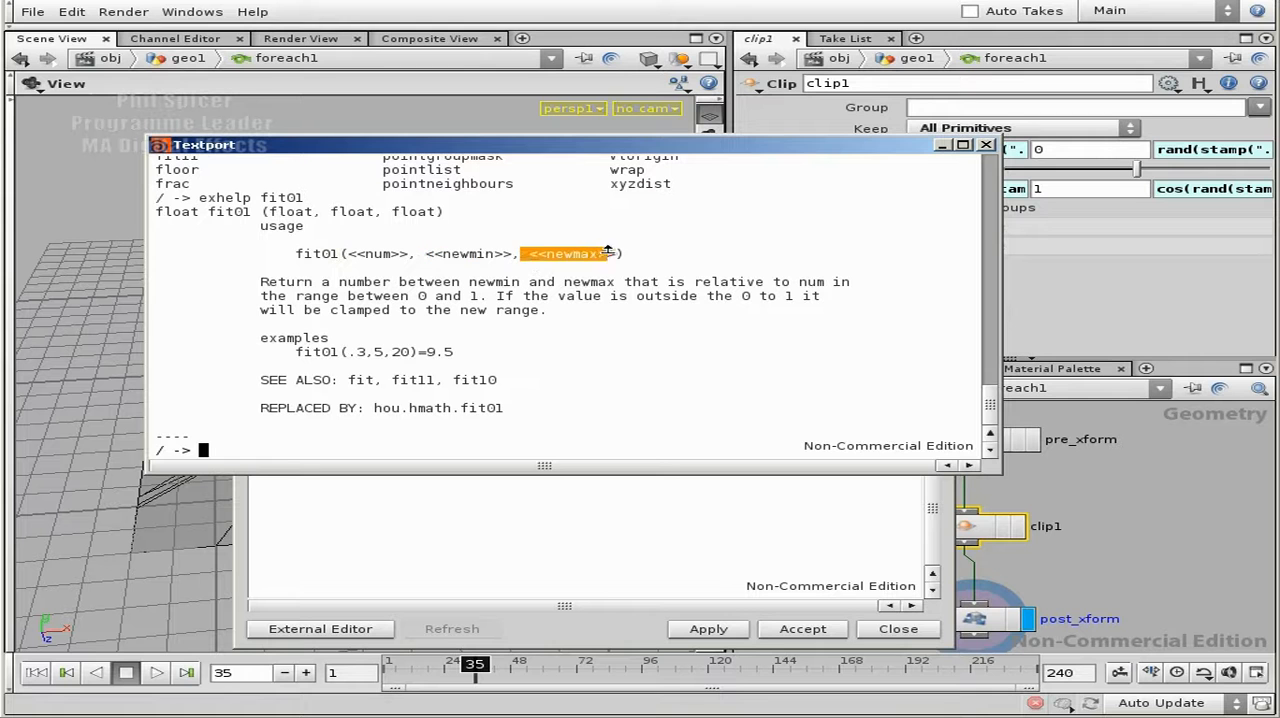
drag(504, 256, 426, 254)
drag(617, 256, 555, 254)
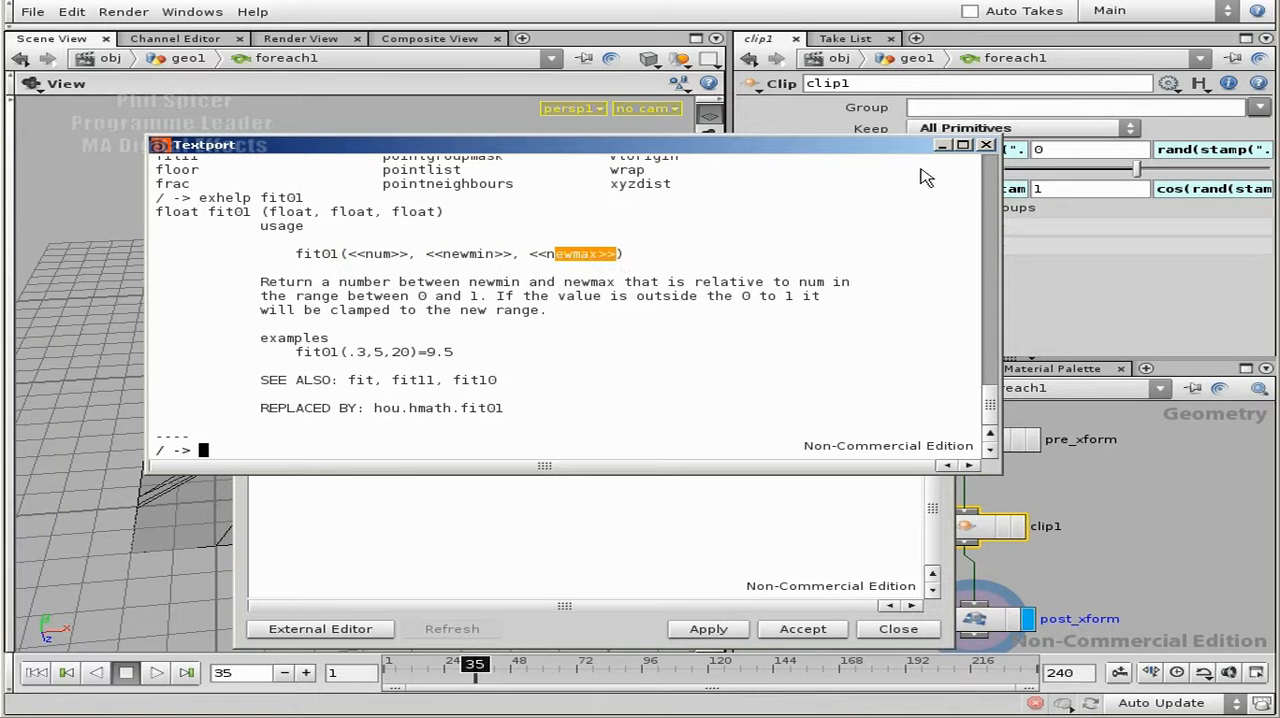
click(986, 145)
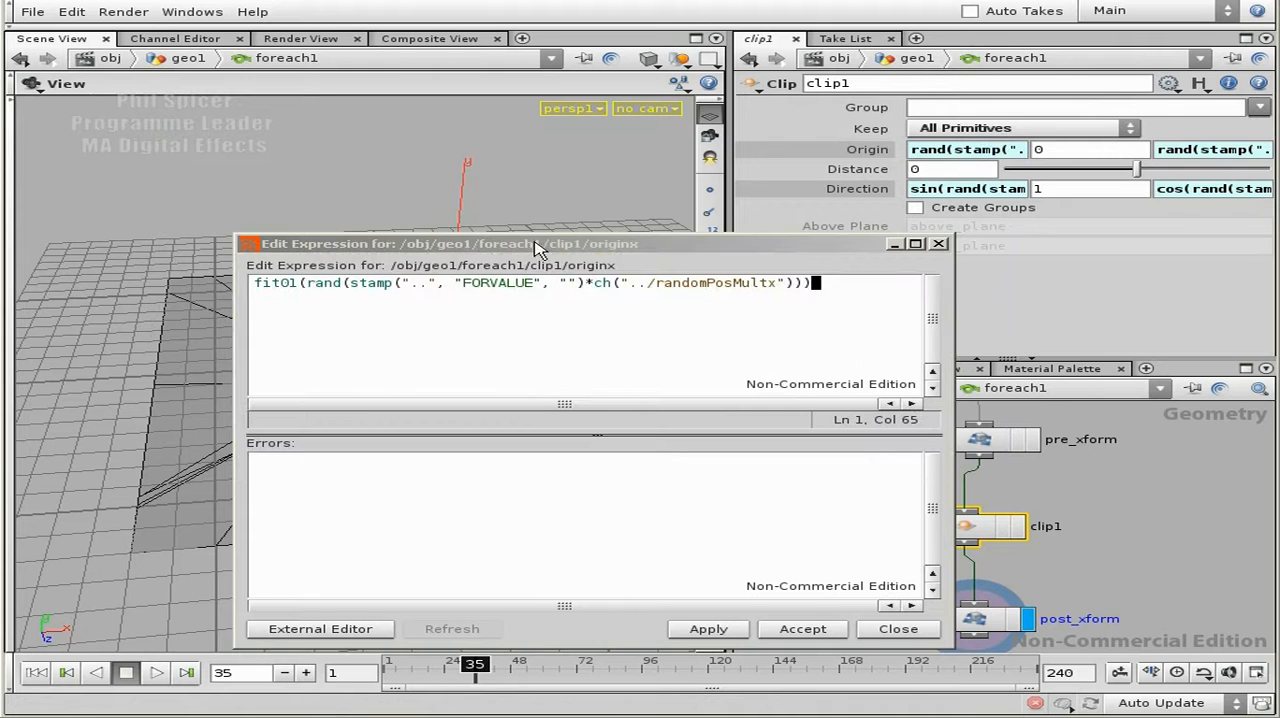
- Widen the expression editor, put spaces around the rand part of the fit01 expression, and add a comma at the end
drag(956, 303, 1132, 296)
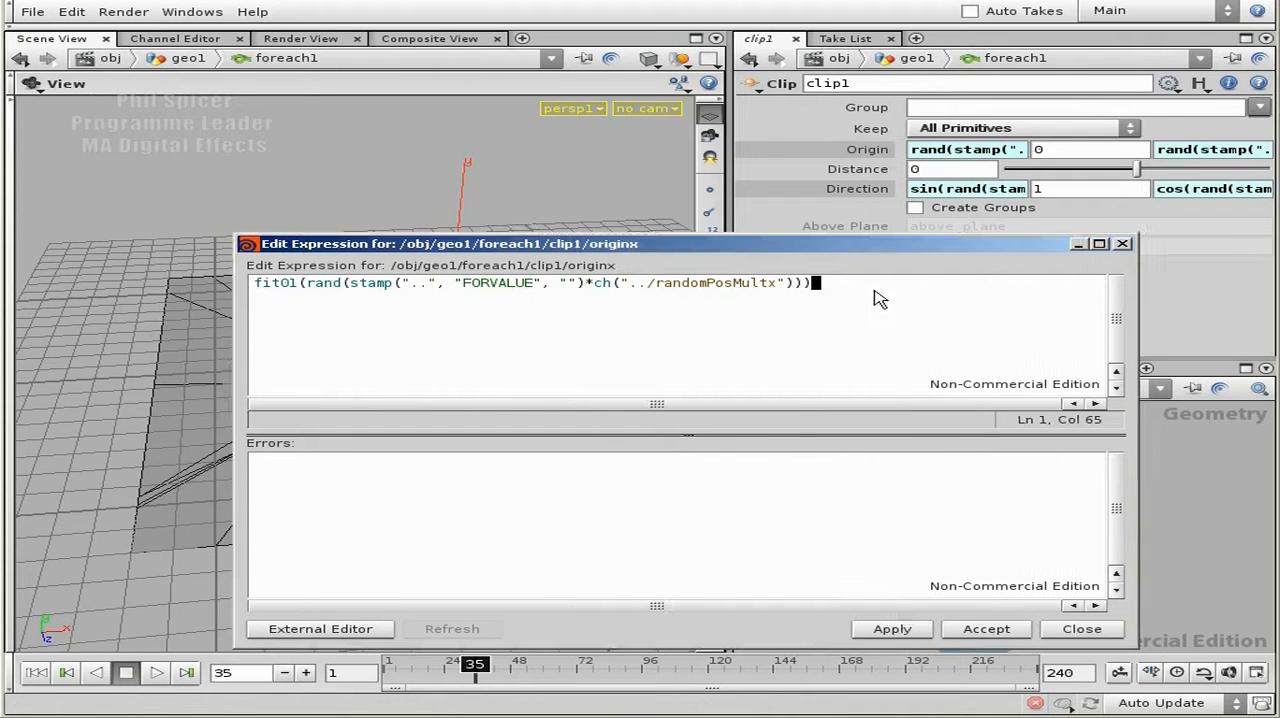
click(307, 284)
click(837, 284)
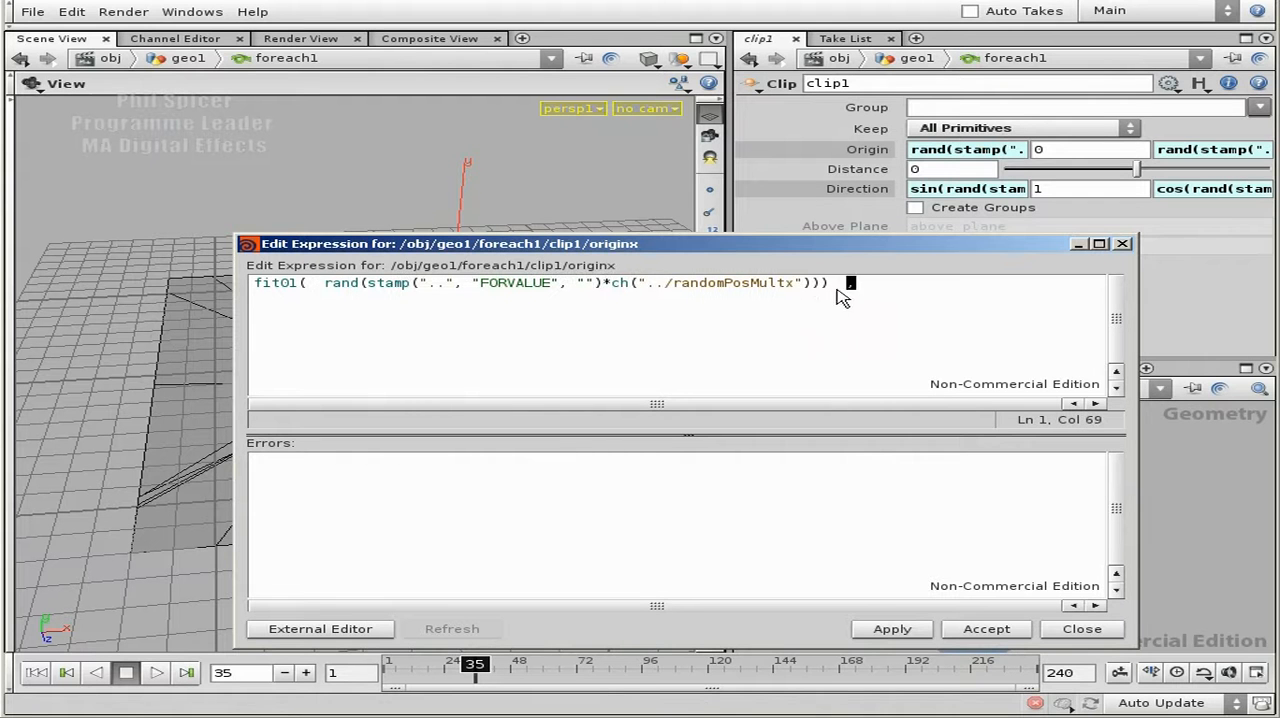
drag(326, 284, 823, 287)
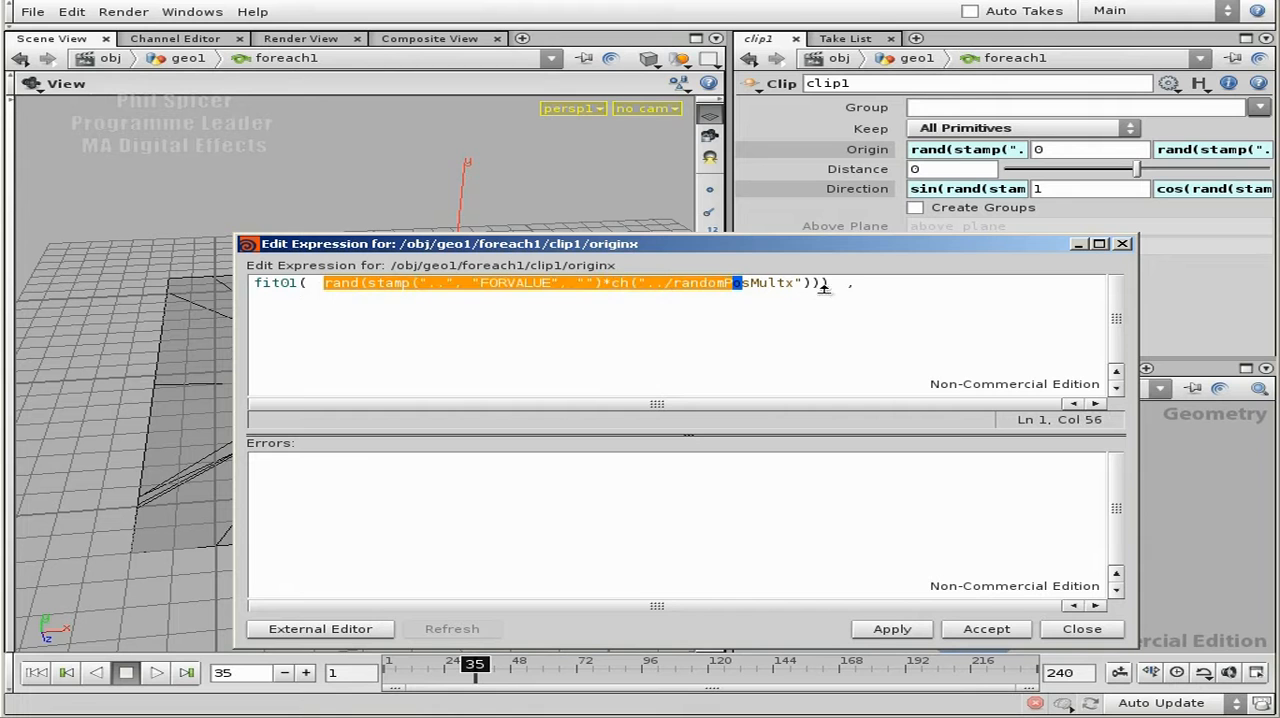
click(836, 290)
click(910, 294)
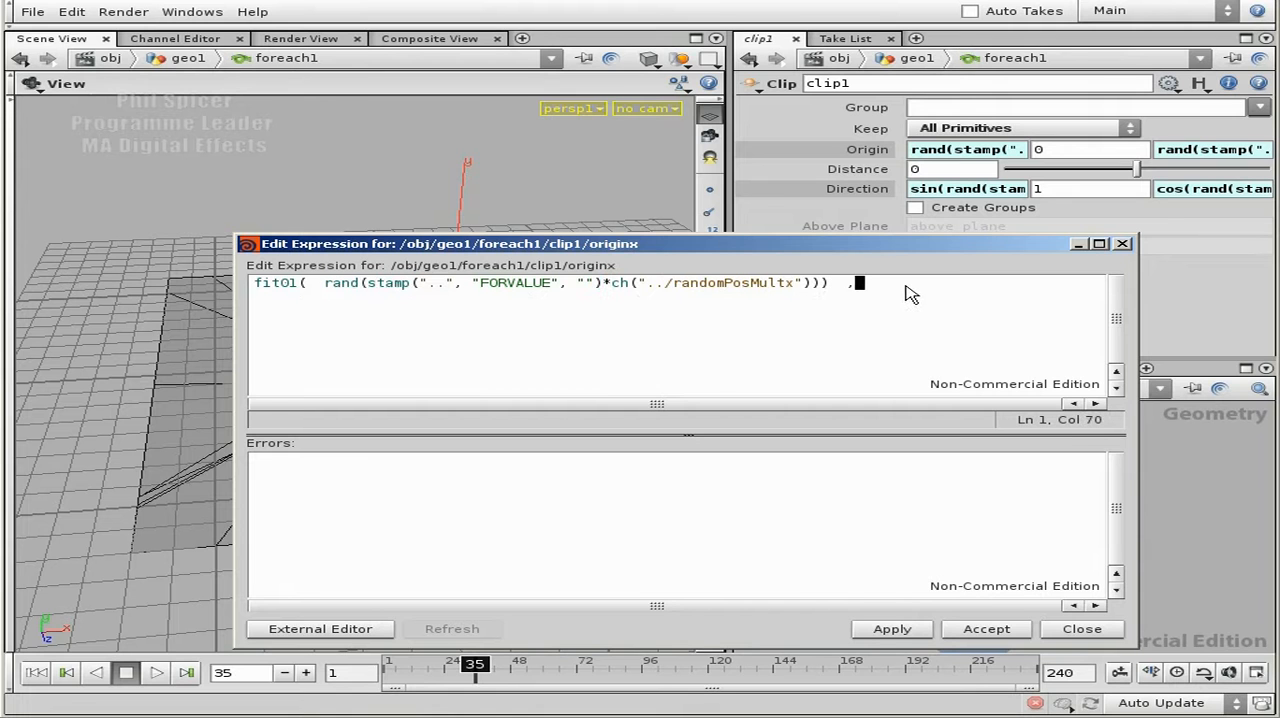
- Copy the ch("../randomPosMultx") reference and paste it after the comma in the X origin expression
text(ewmax>>)
click(858, 283)
click(807, 283)
drag(807, 283, 600, 283)
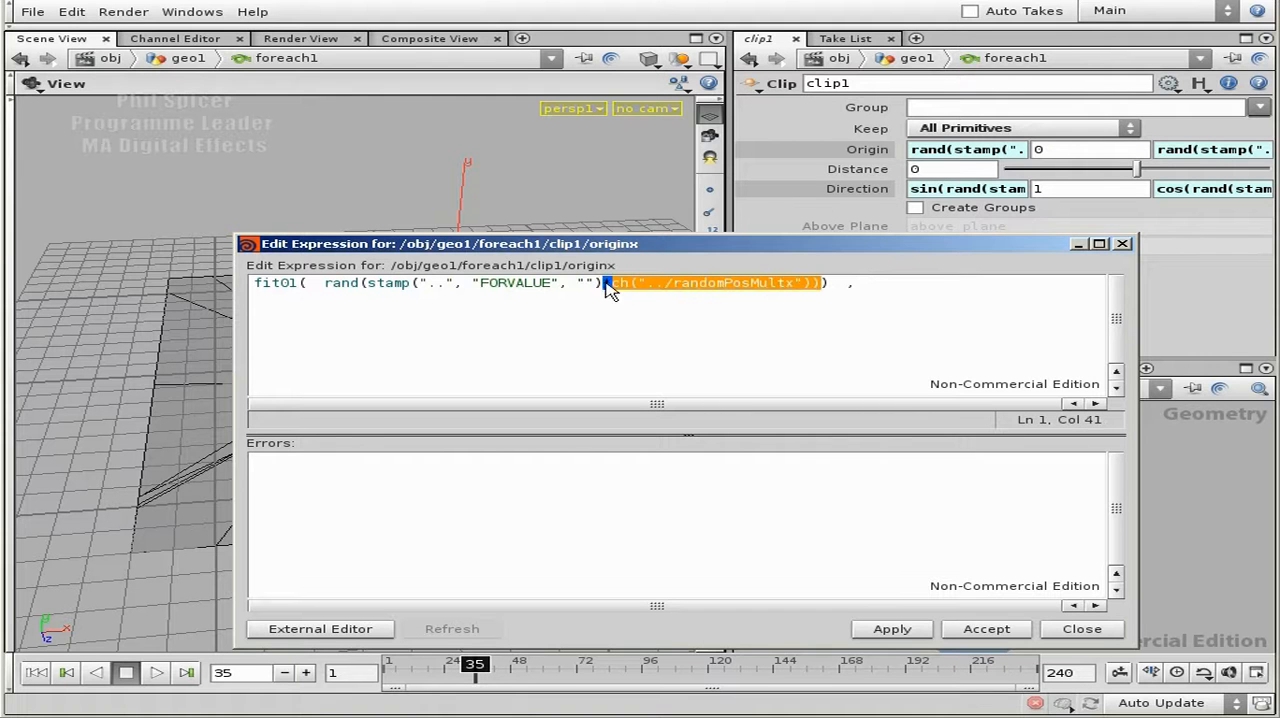
key(ctrl+c)
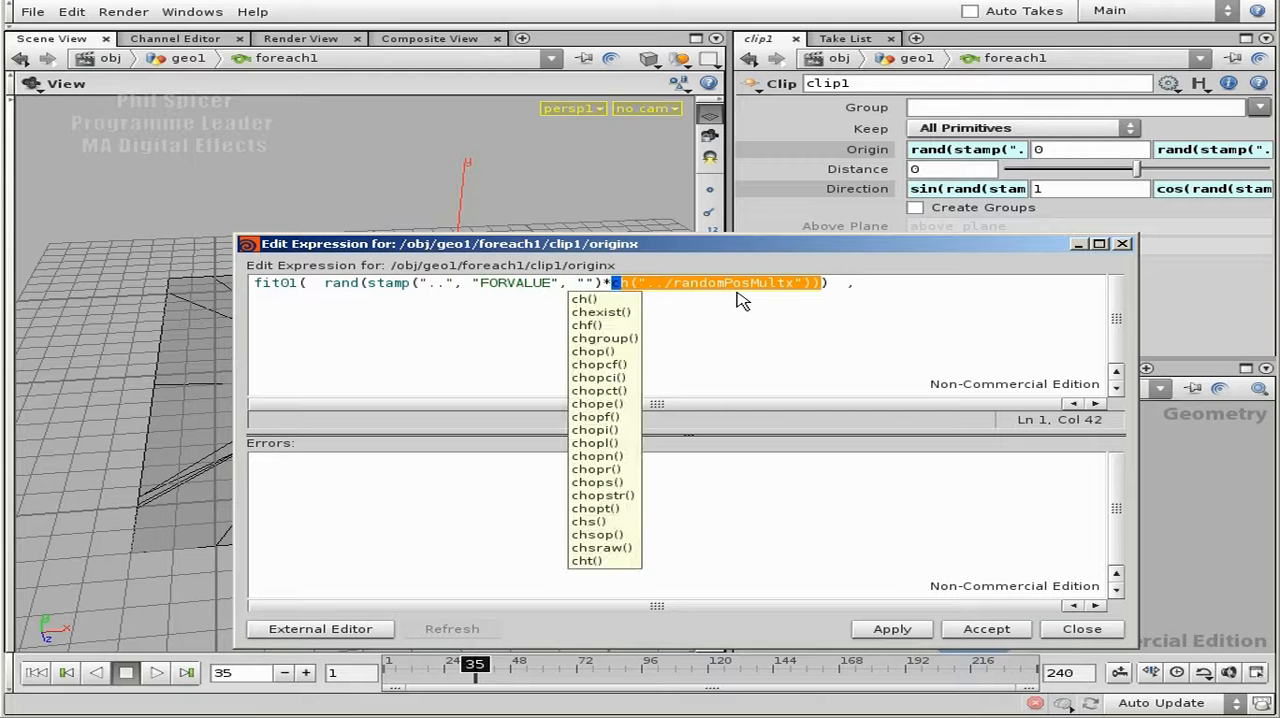
key(End)
key(ctrl+v)
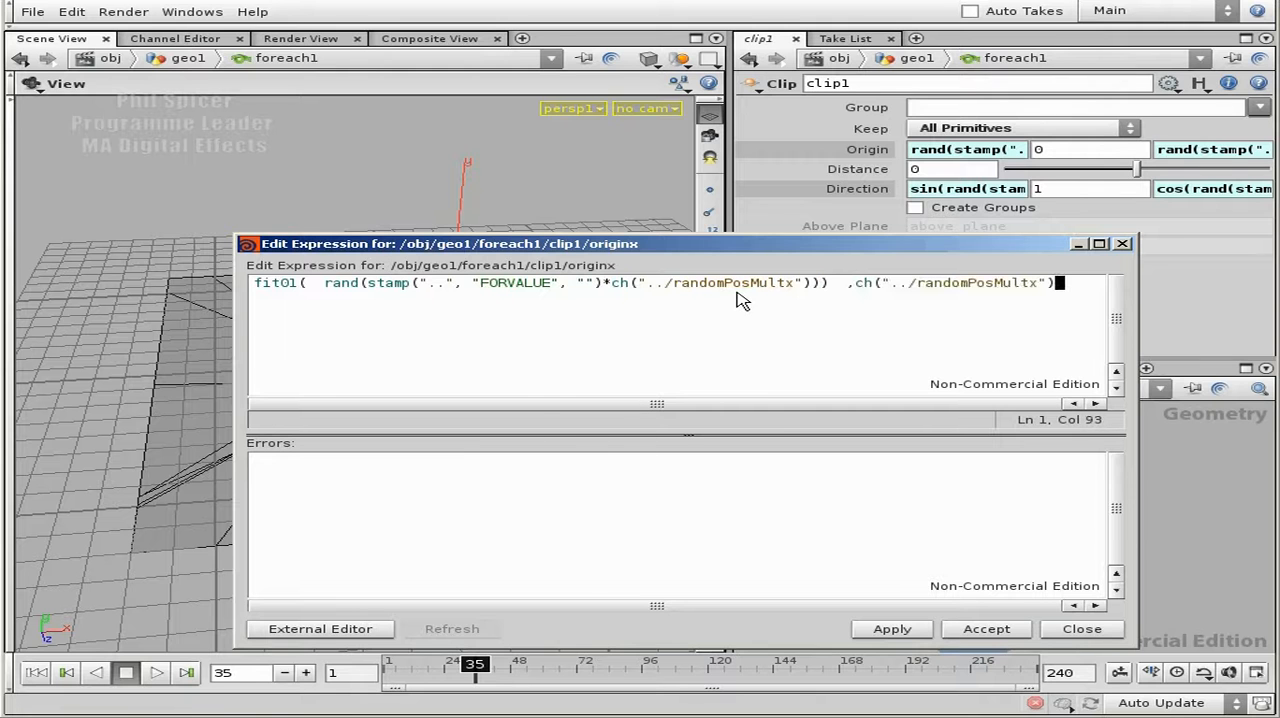
- Look up foreach1's bounds parameter names and change the pasted reference in the X origin expression to ch("../randomBoundsx")
click(1224, 497)
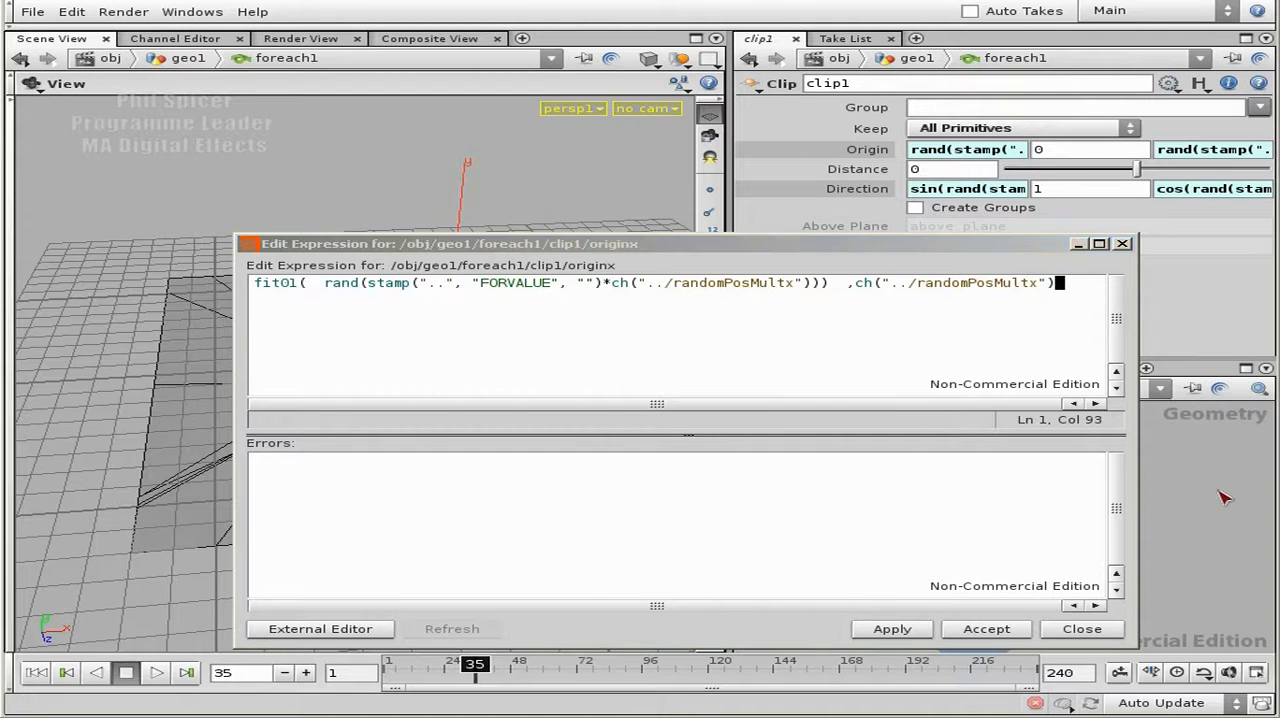
click(1160, 493)
drag(1003, 245, 637, 135)
key(u)
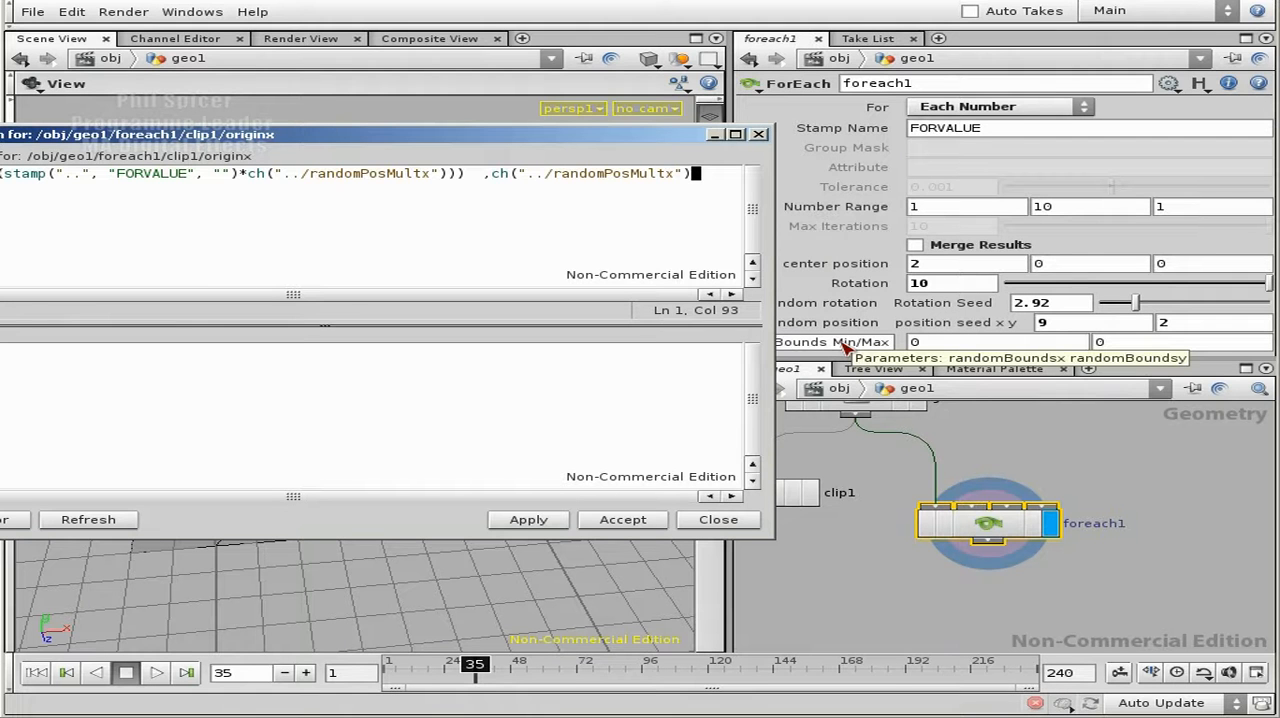
click(641, 176)
click(603, 178)
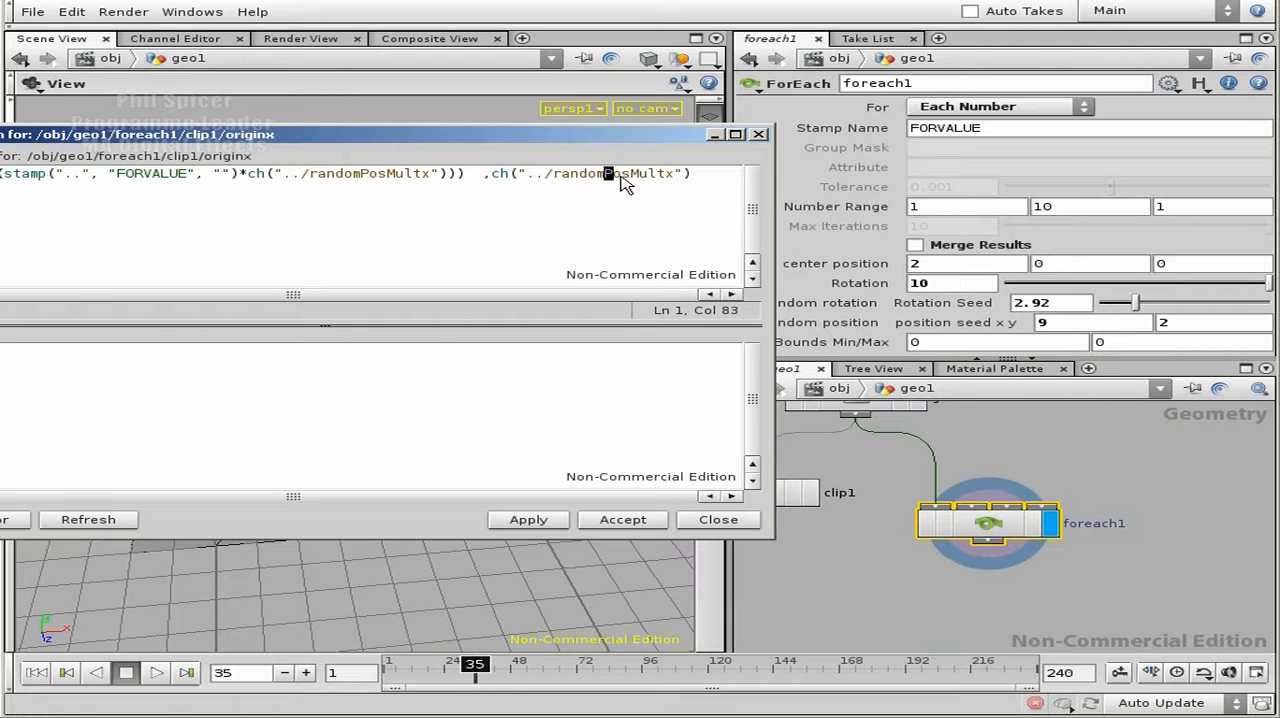
key(Delete)
key(Delete)
key(Delete)
key(Delete)
key(Delete)
text(Bounds)
- Add a comma after the randomBoundsx reference and paste a copy of ch("../randomBoundsx") as the third fit01 argument
click(683, 174)
key(shift+Left)
key(shift+Left)
key(shift+Left)
key(shift+Left)
key(shift+Left)
key(shift+Left)
key(shift+Left)
key(shift+Left)
key(shift+Left)
key(shift+Left)
key(shift+Left)
key(shift+Left)
key(shift+Left)
key(shift+Left)
key(shift+Left)
key(shift+Left)
key(shift+Left)
key(shift+Left)
key(shift+Left)
key(shift+Left)
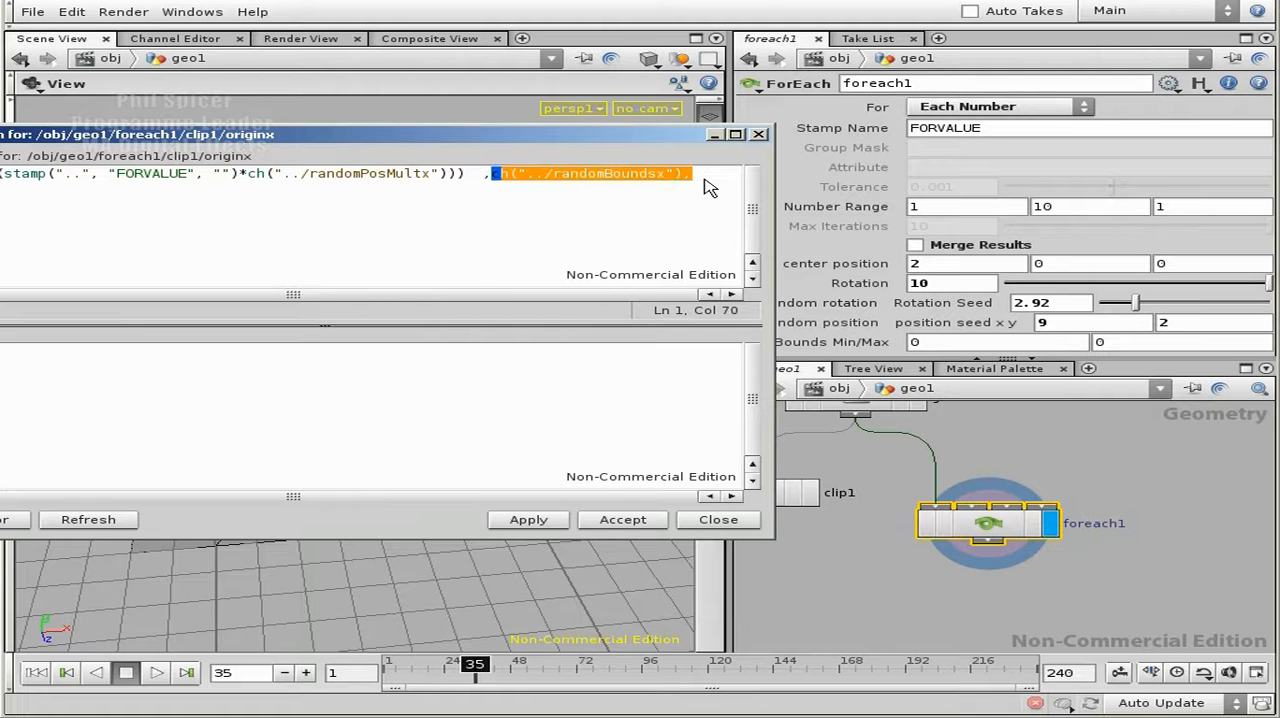
key(ctrl+c)
key(Right)
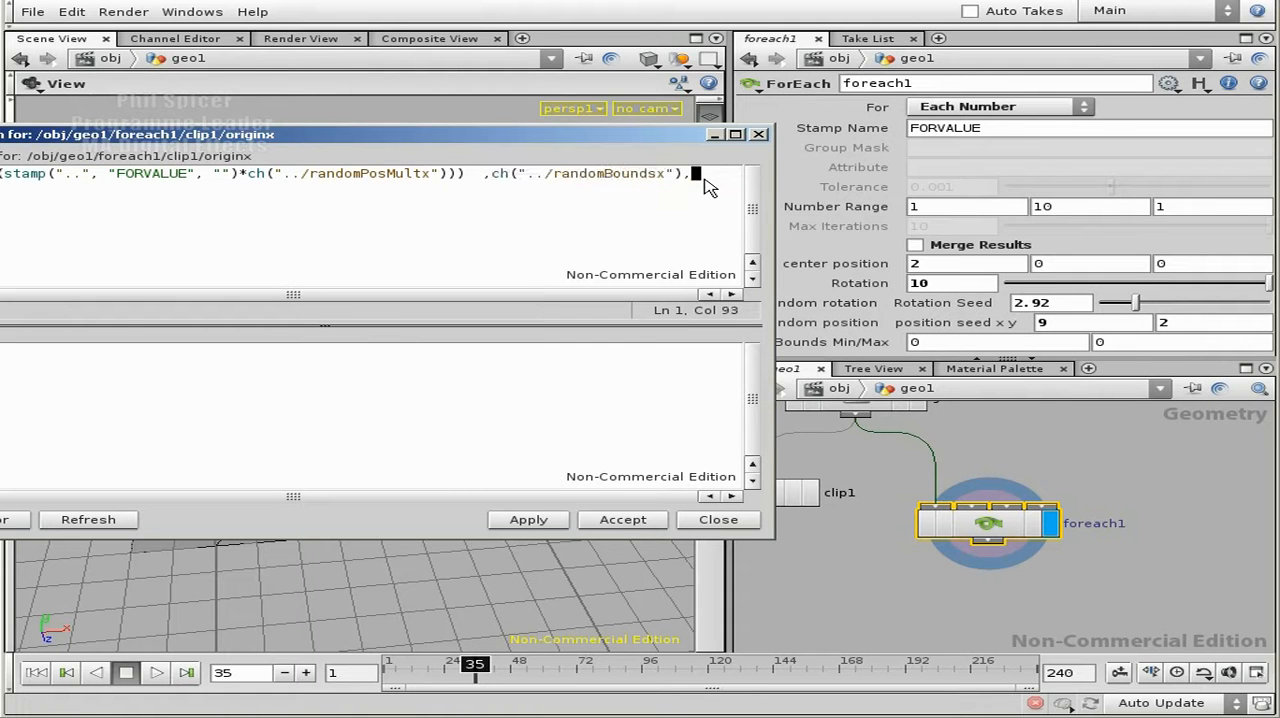
key(ctrl+v)
- Change the copied third argument of the fit01 expression to ch("../randomBoundsy")
click(541, 175)
key(Right)
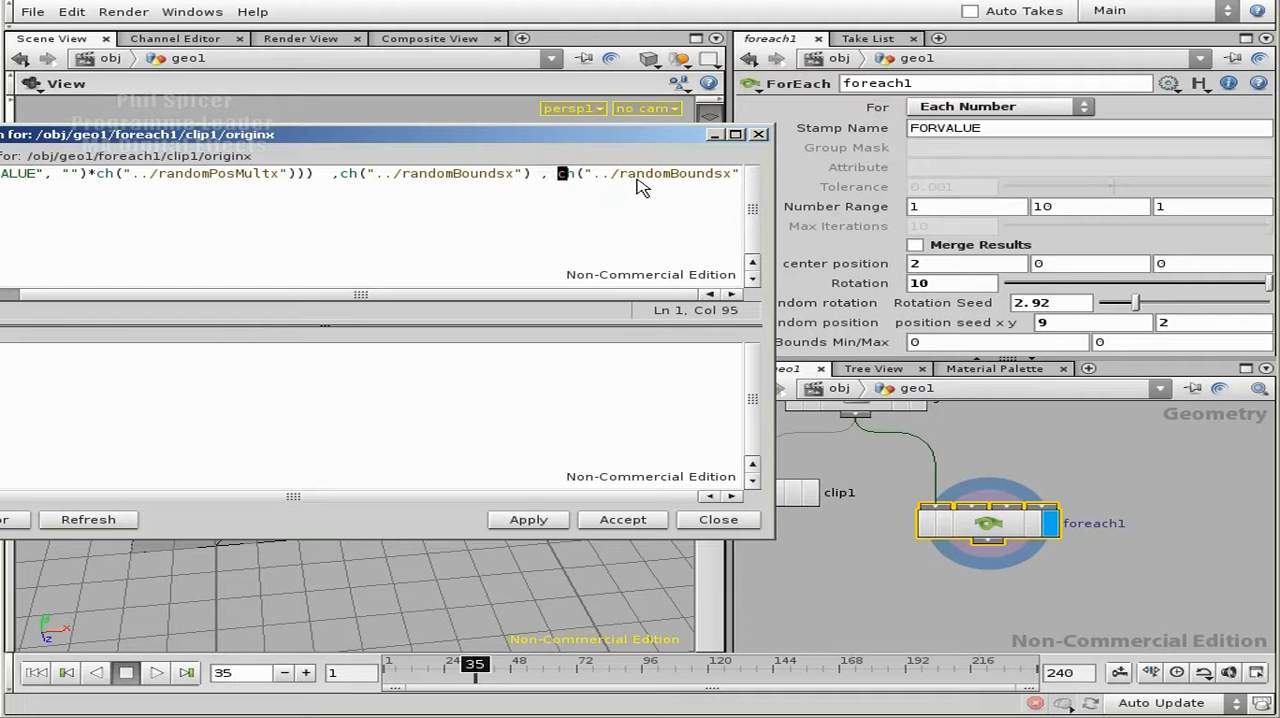
key(Right)
key(Right)
key(Right)
key(Right)
key(Right)
key(Right)
key(Right)
key(Right)
key(Right)
key(Right)
key(Right)
key(Right)
key(Right)
key(Right)
key(Right)
key(Right)
key(Right)
key(Right)
key(Right)
key(BackSpace)
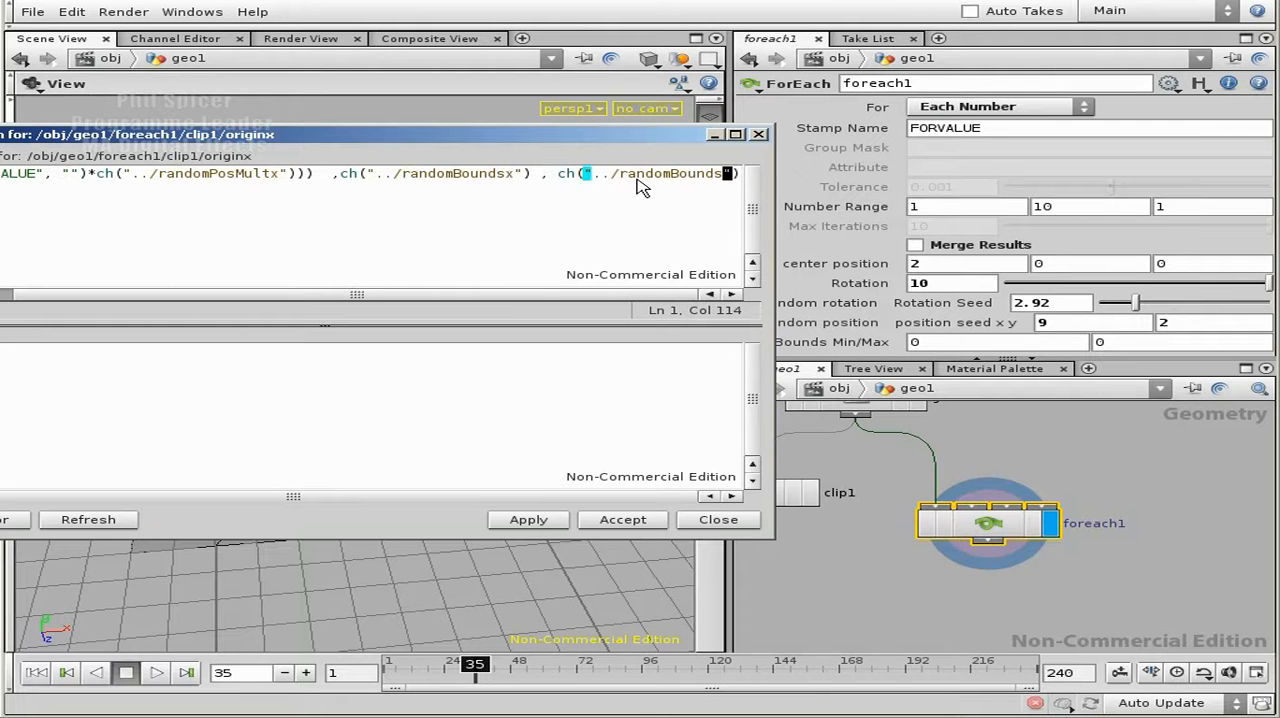
text(y)
- Bring the whole expression into view and balance the fit01 brackets, removing the extra closing parenthesis after randomPosMultx
drag(775, 366, 1040, 352)
drag(668, 139, 839, 132)
key(Right)
key(Right)
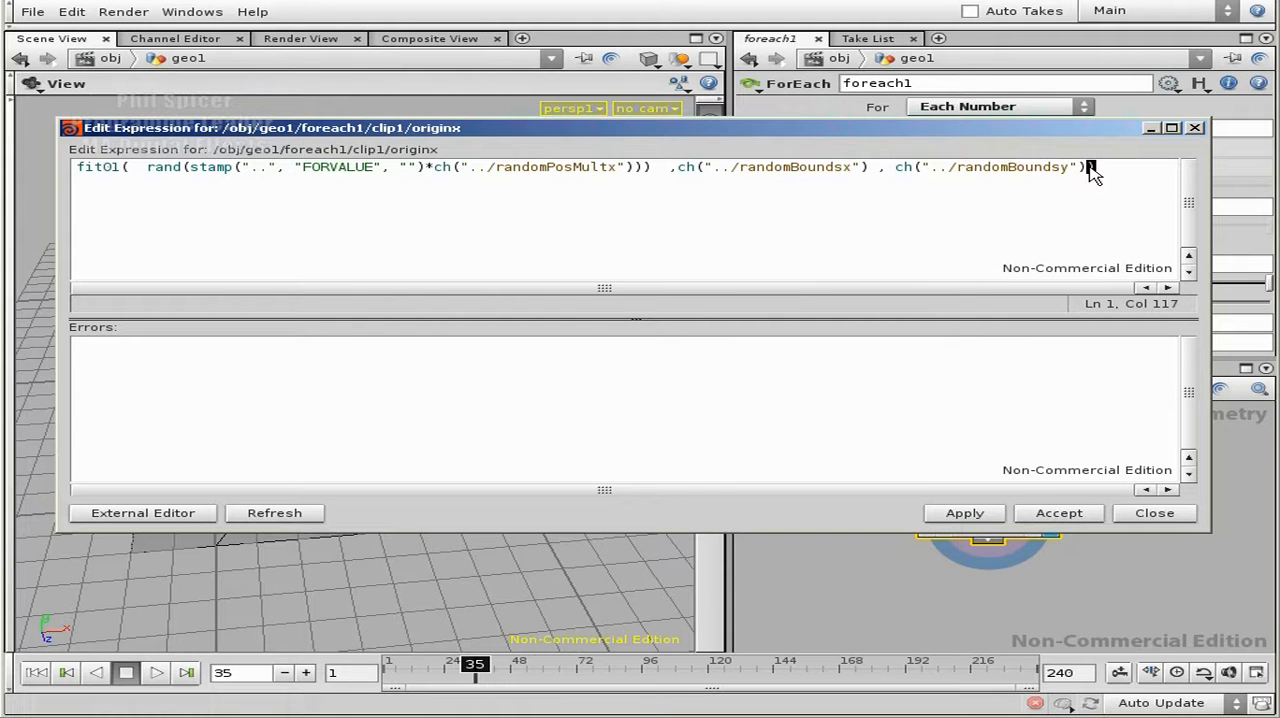
key(Left)
click(130, 168)
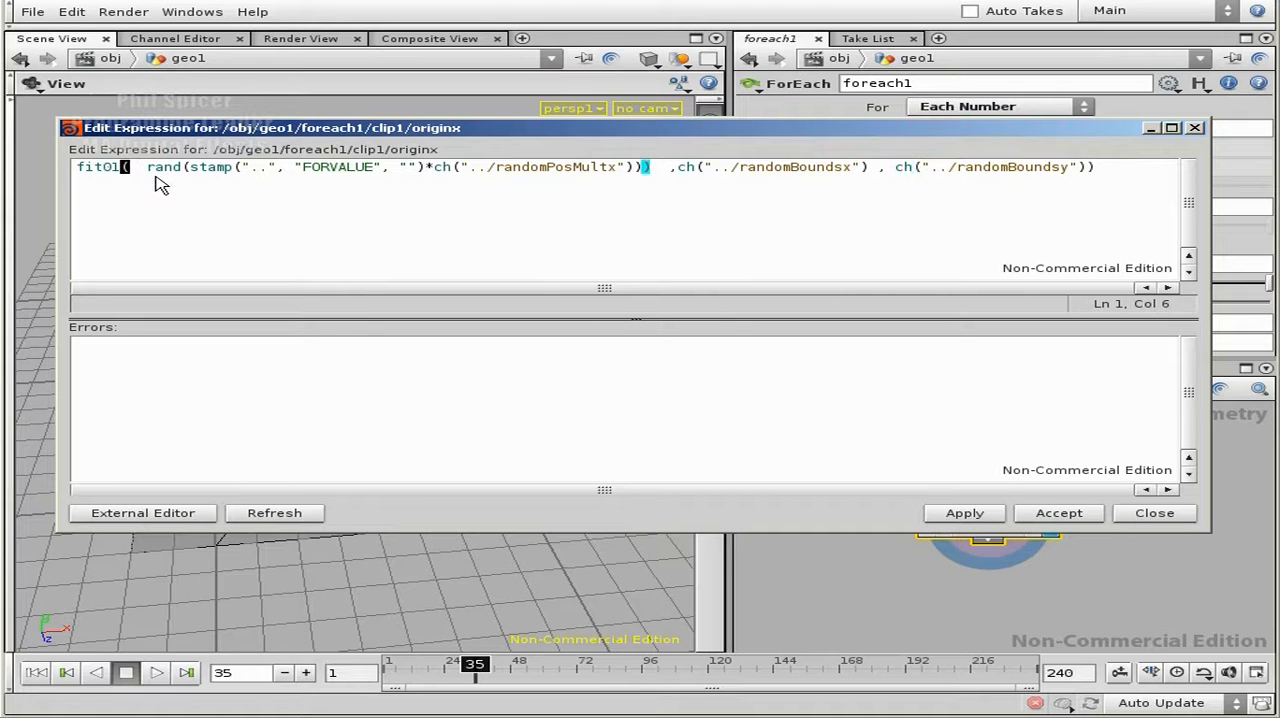
click(657, 170)
key(Left)
key(BackSpace)
click(128, 168)
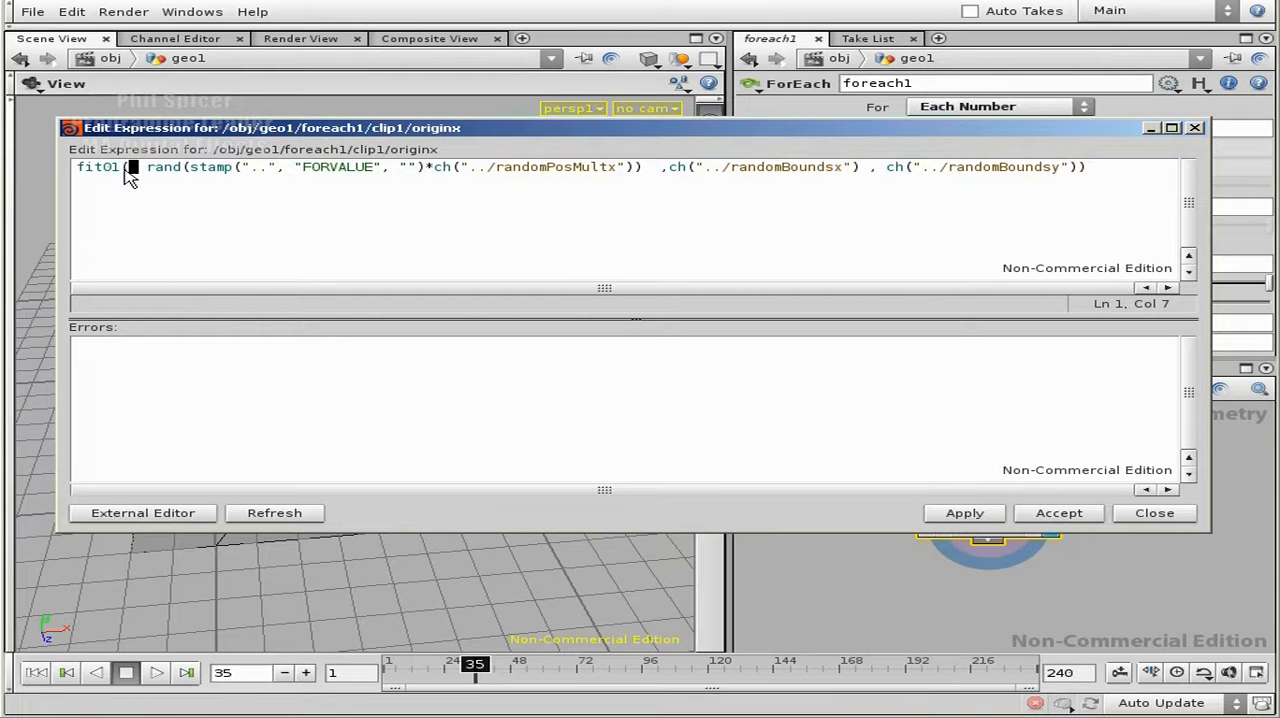
key(Left)
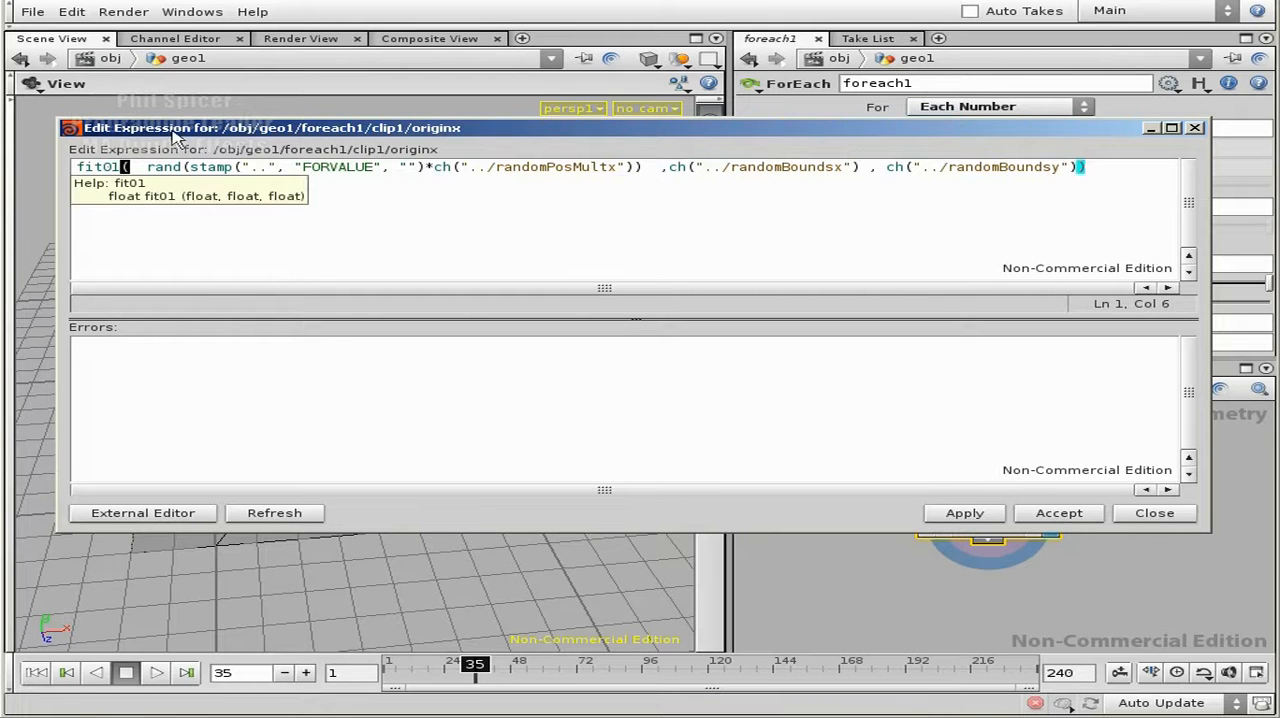
- Check the three arguments of the fit01 expression, and apply and accept it for clip1's X origin
click(620, 170)
drag(650, 168, 140, 168)
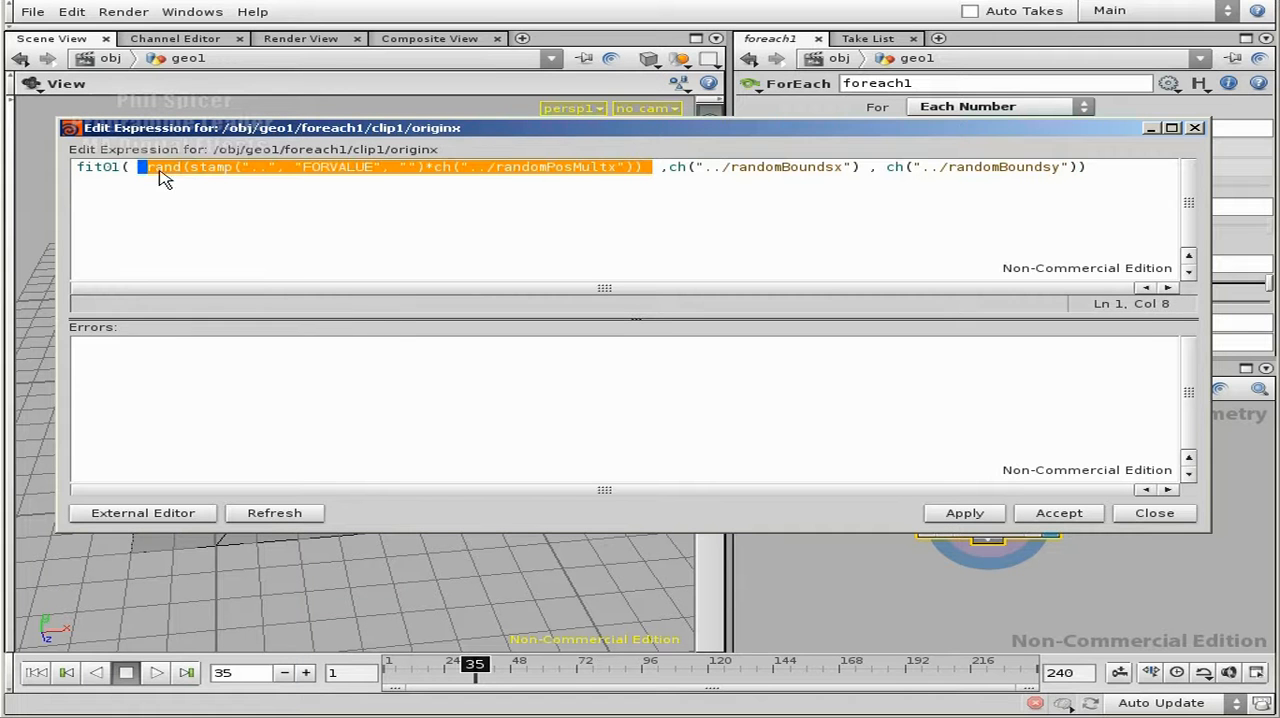
drag(862, 170, 671, 168)
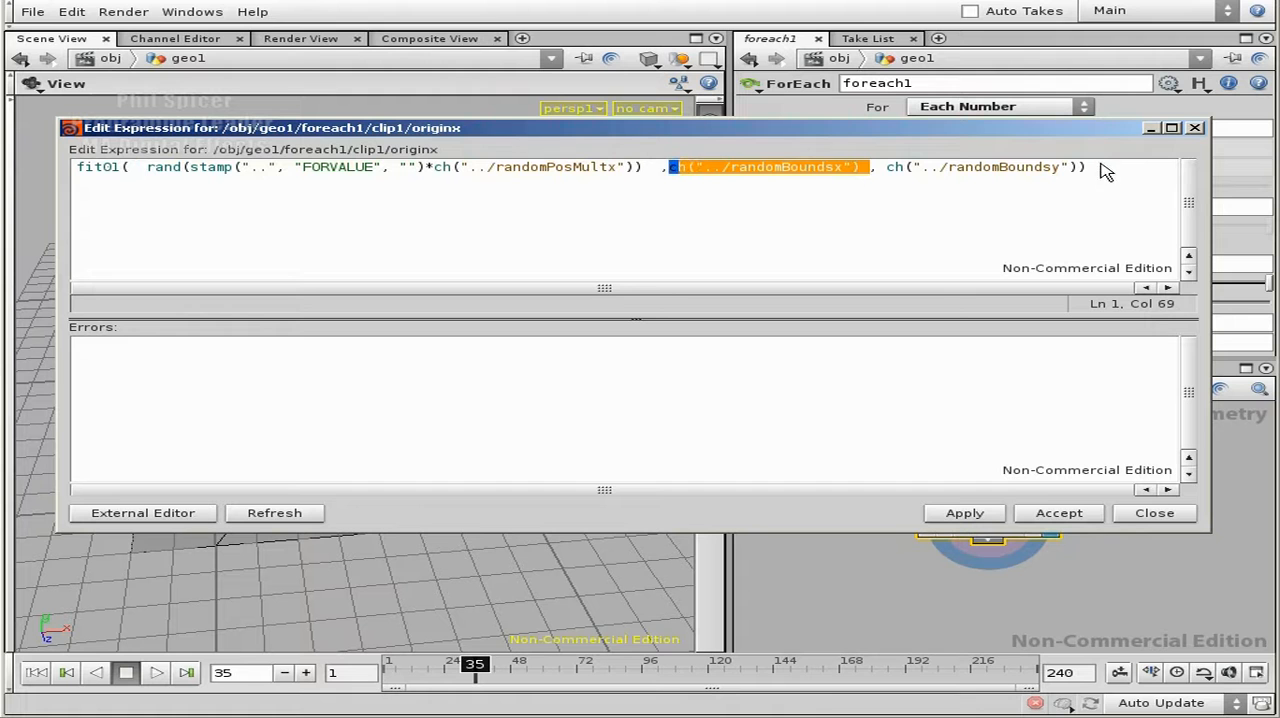
drag(1088, 168, 878, 167)
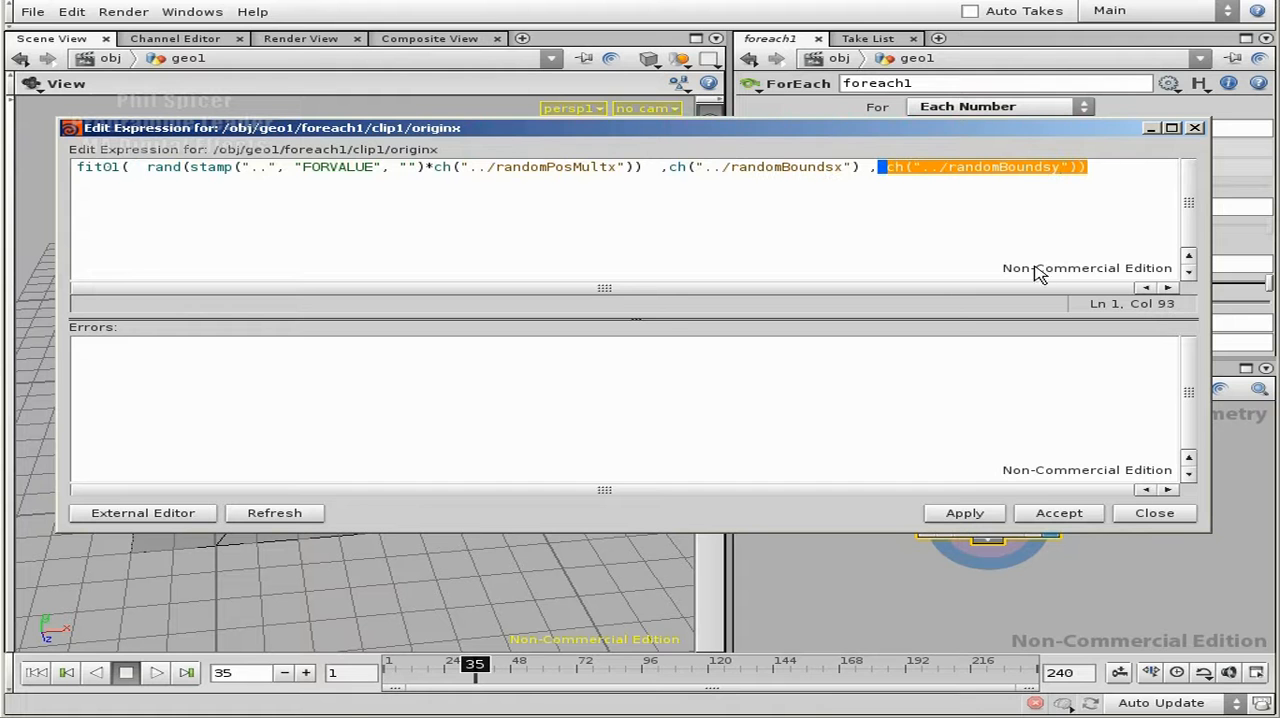
click(980, 518)
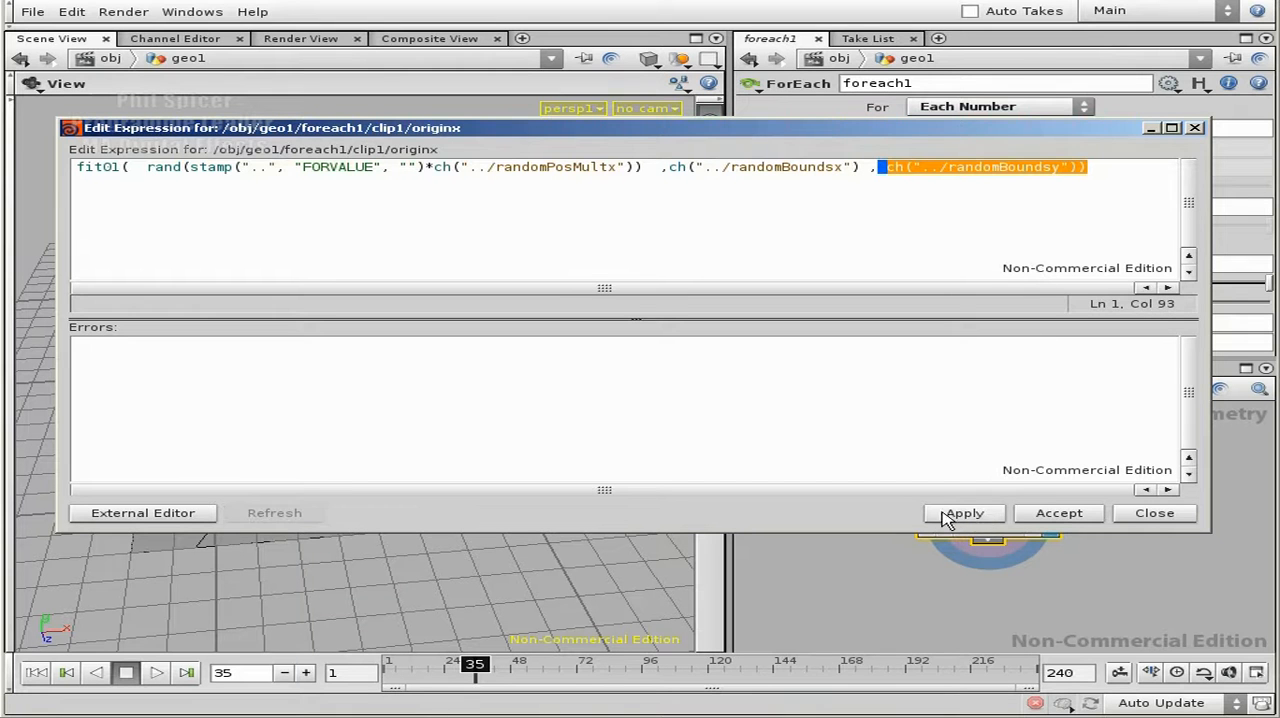
click(1068, 516)
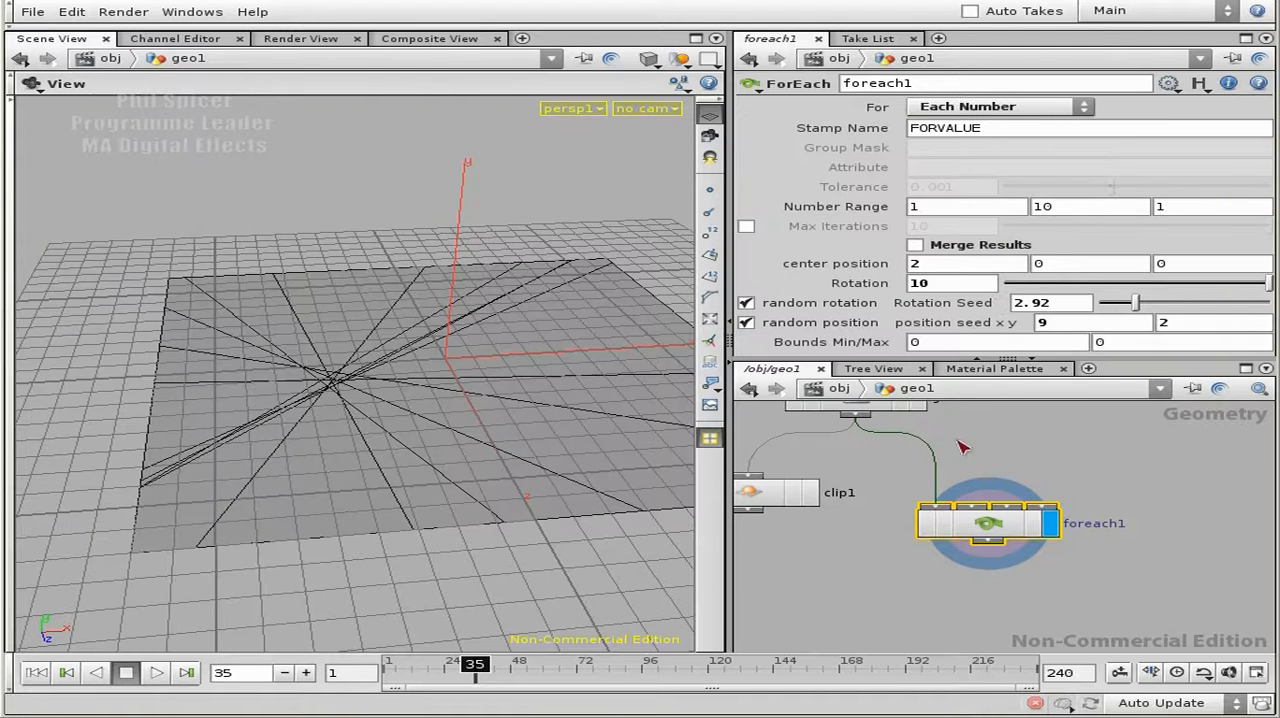
- Inside foreach1, copy clip1's X origin fit01 expression over the Z origin expression
double_click(1010, 522)
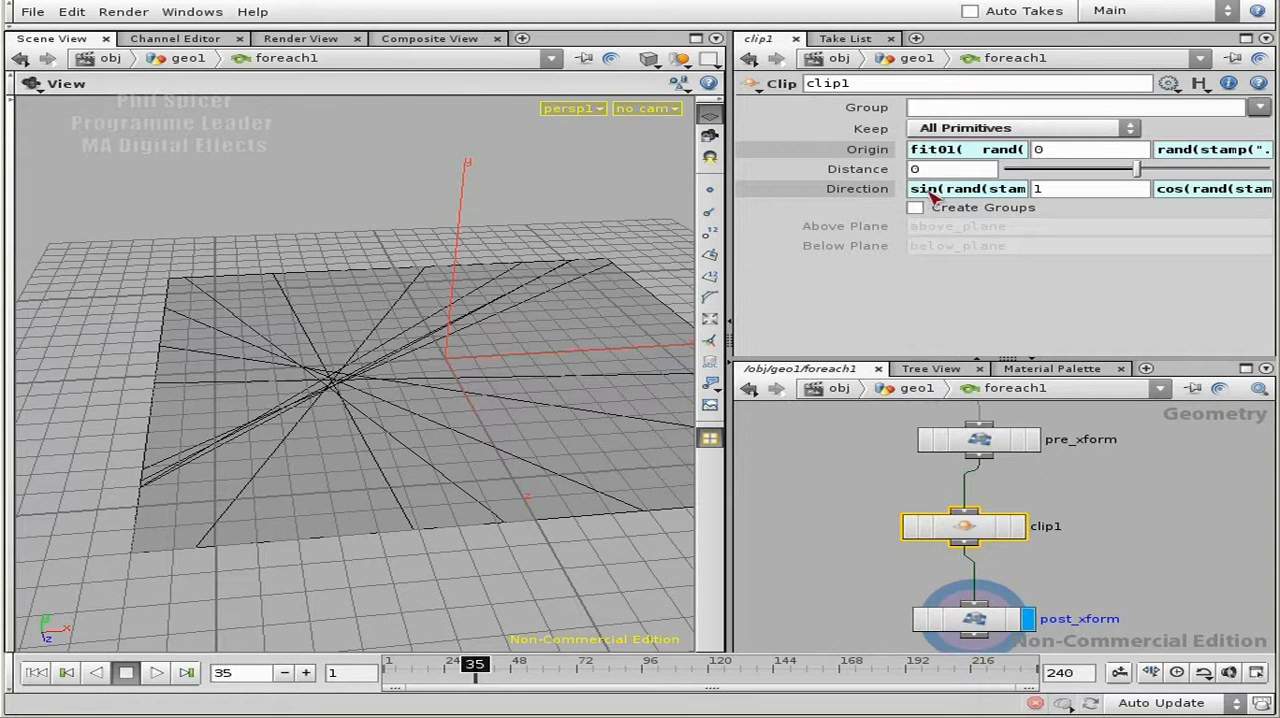
click(962, 149)
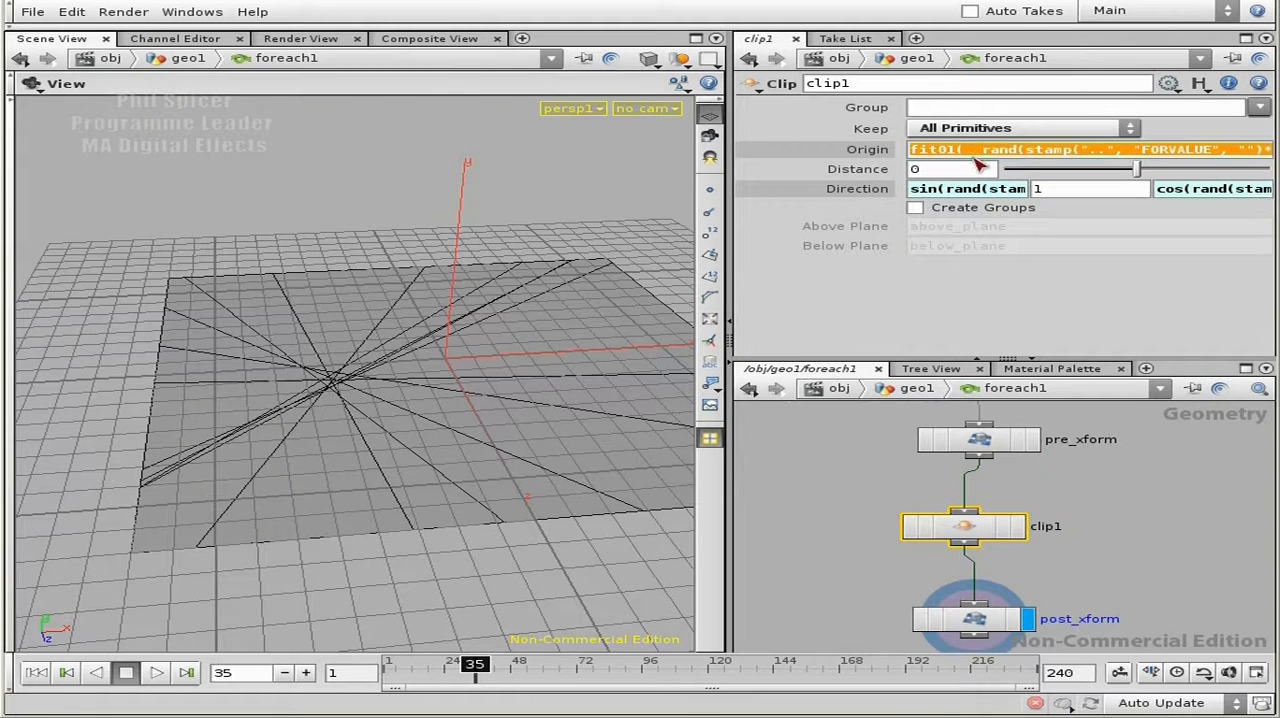
click(1073, 153)
key(Tab)
key(Tab)
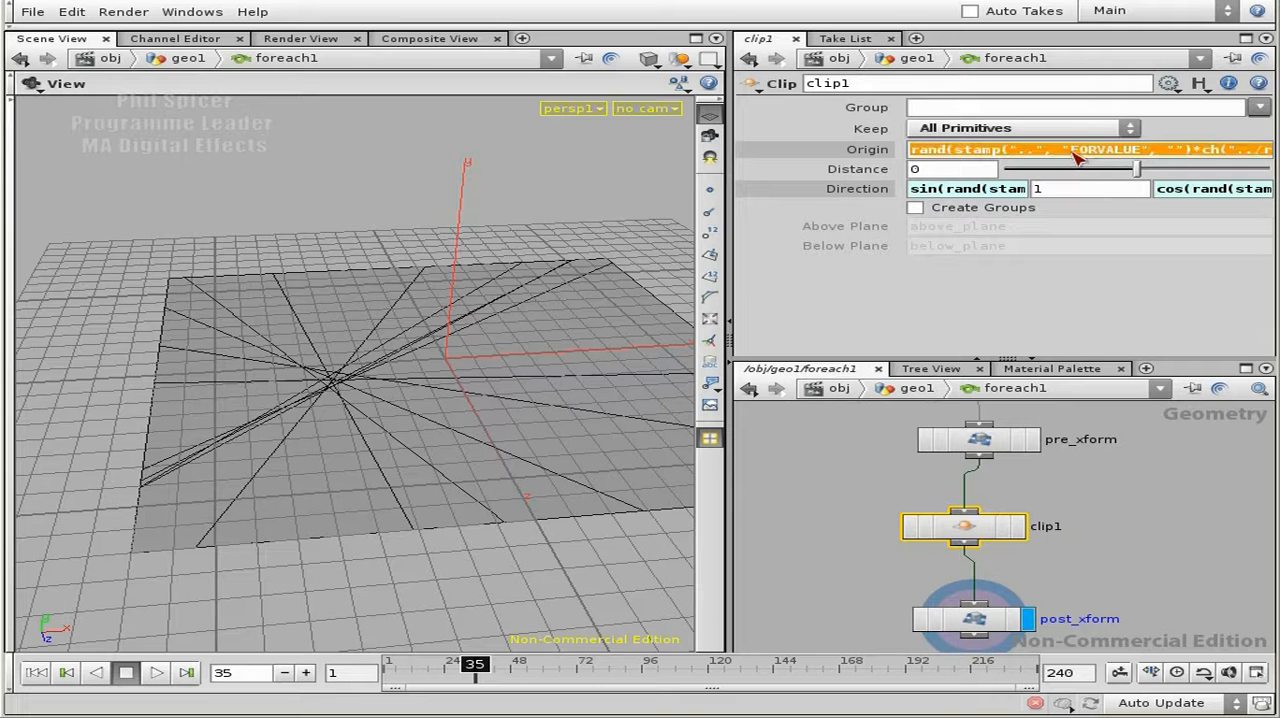
key(End)
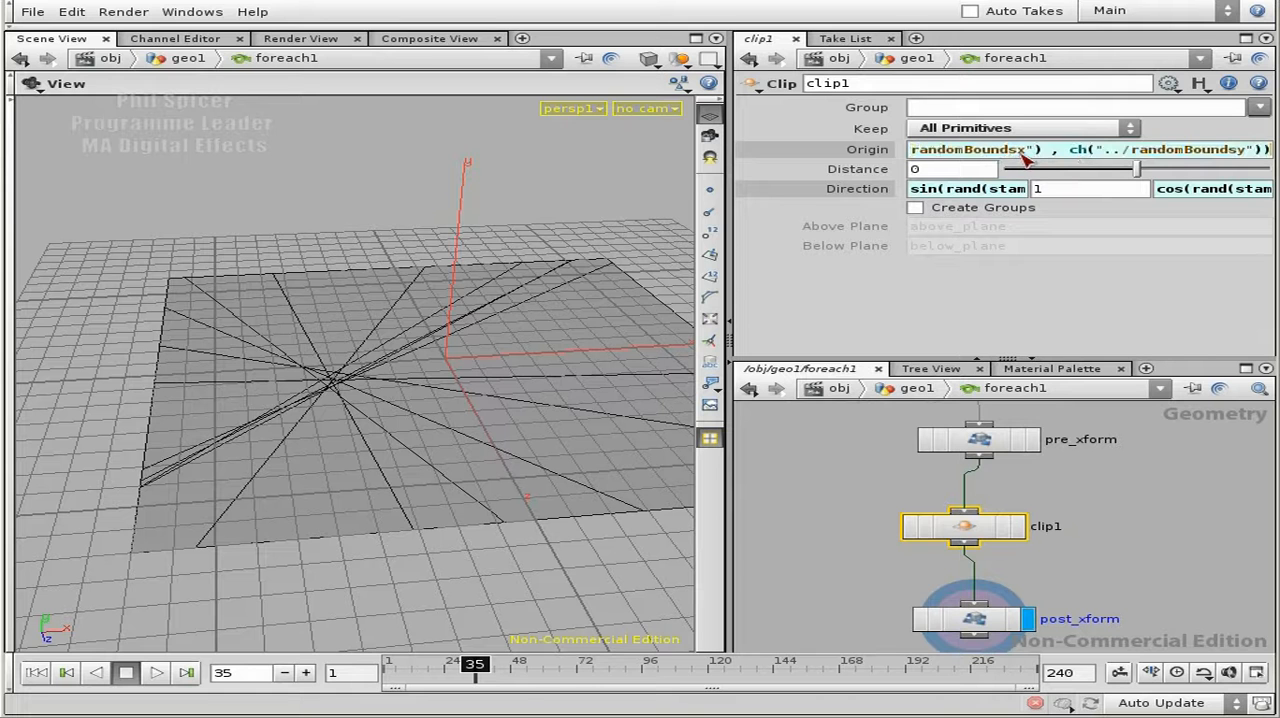
- Change randomPosMultx to randomPosMulty in clip1's Z origin expression, accept it, and return to the geo1 level
click(863, 157)
click(874, 156)
click(1187, 152)
key(alt+e)
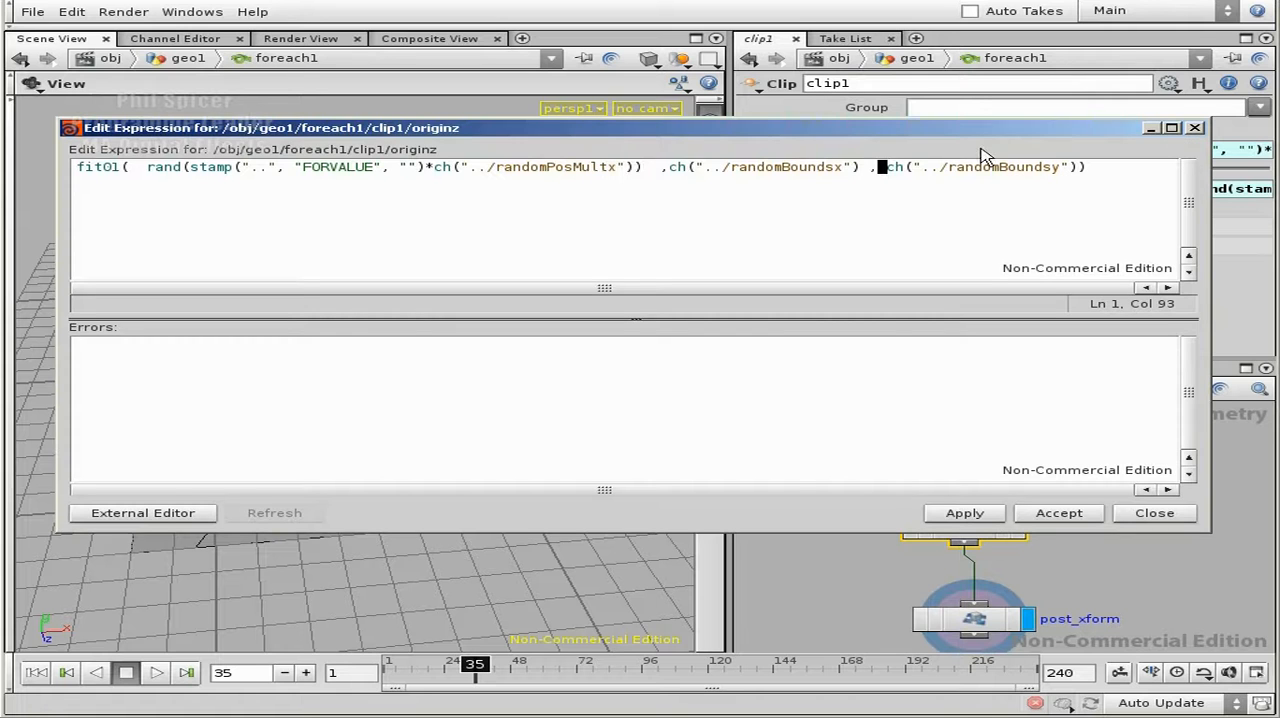
drag(607, 167, 615, 167)
click(623, 168)
key(BackSpace)
text(y)
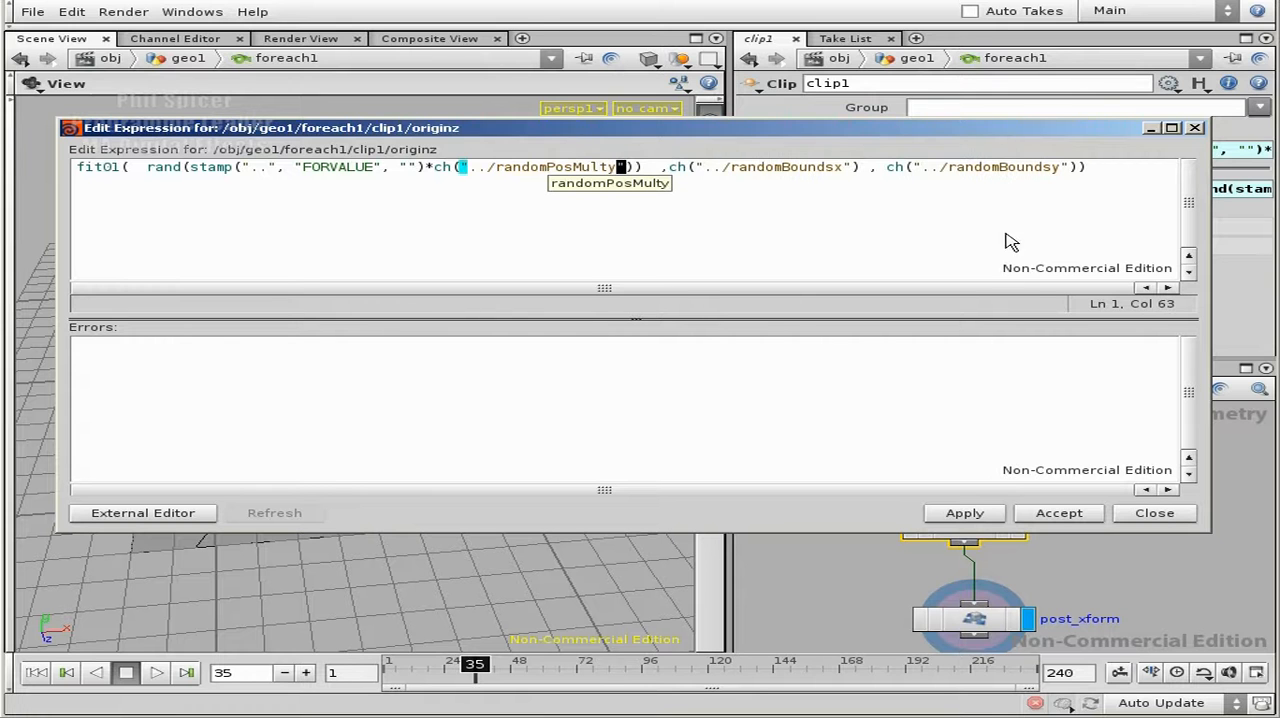
click(965, 513)
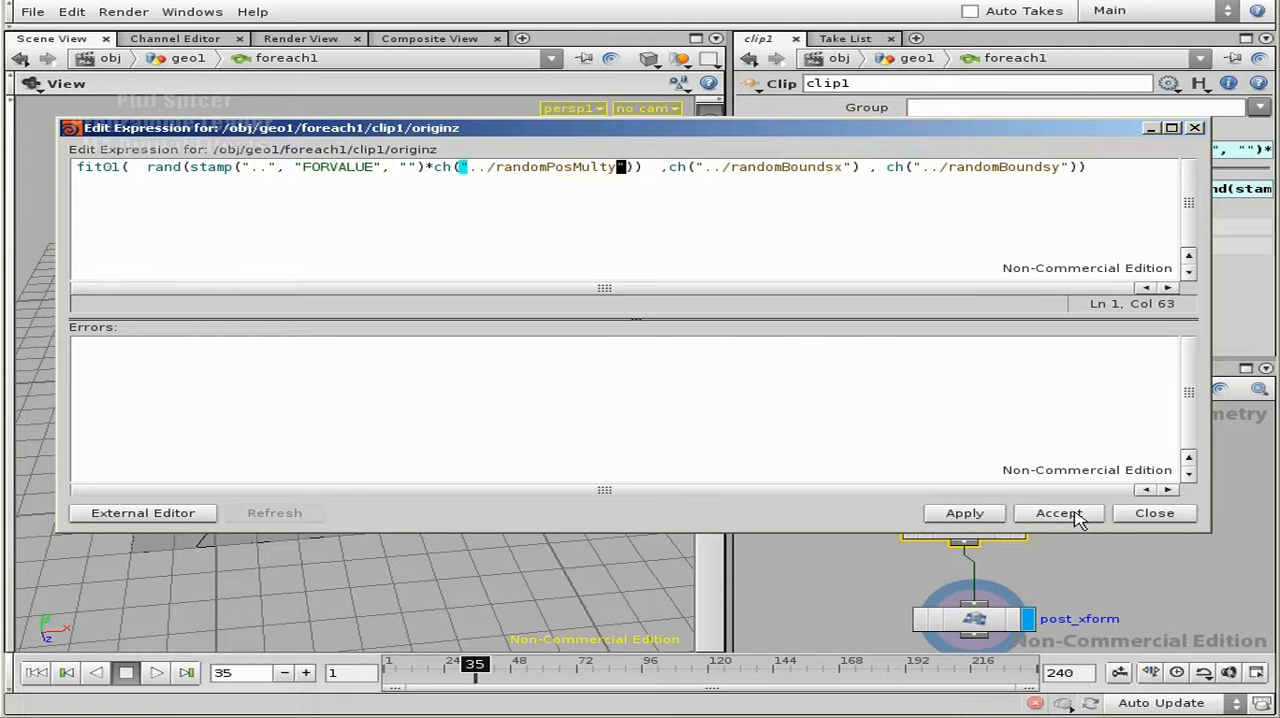
click(1059, 513)
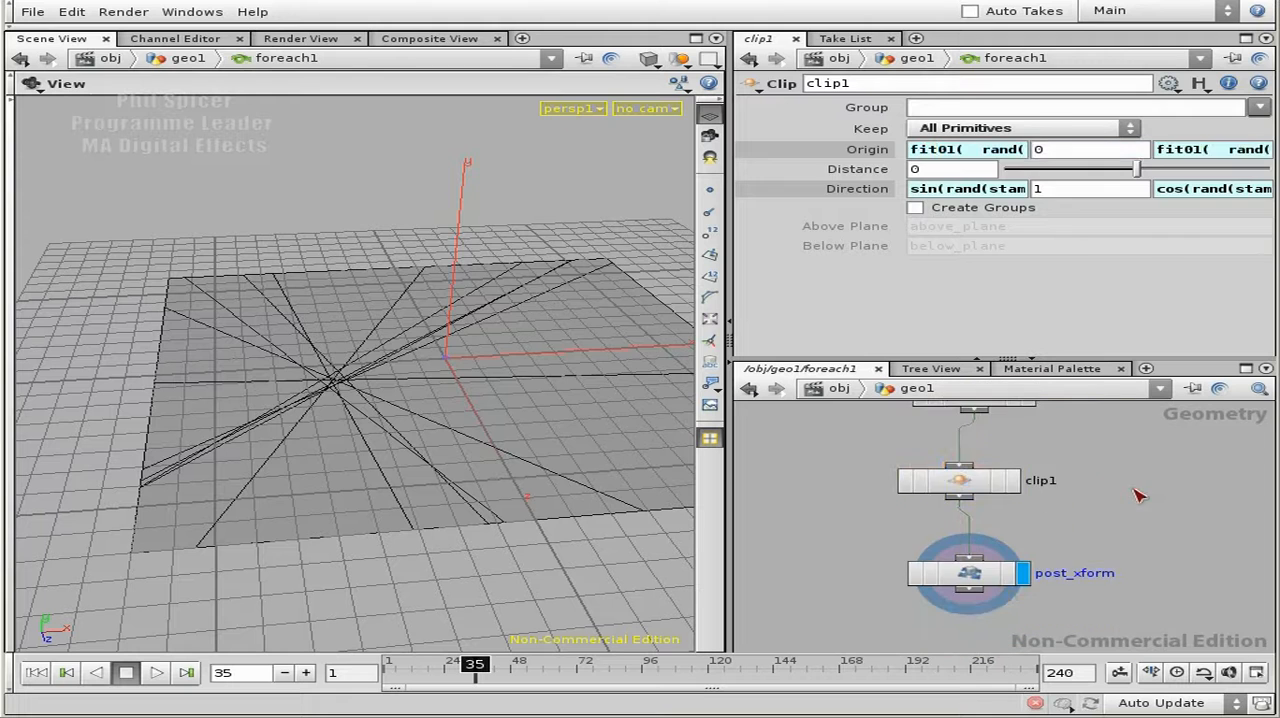
key(u)
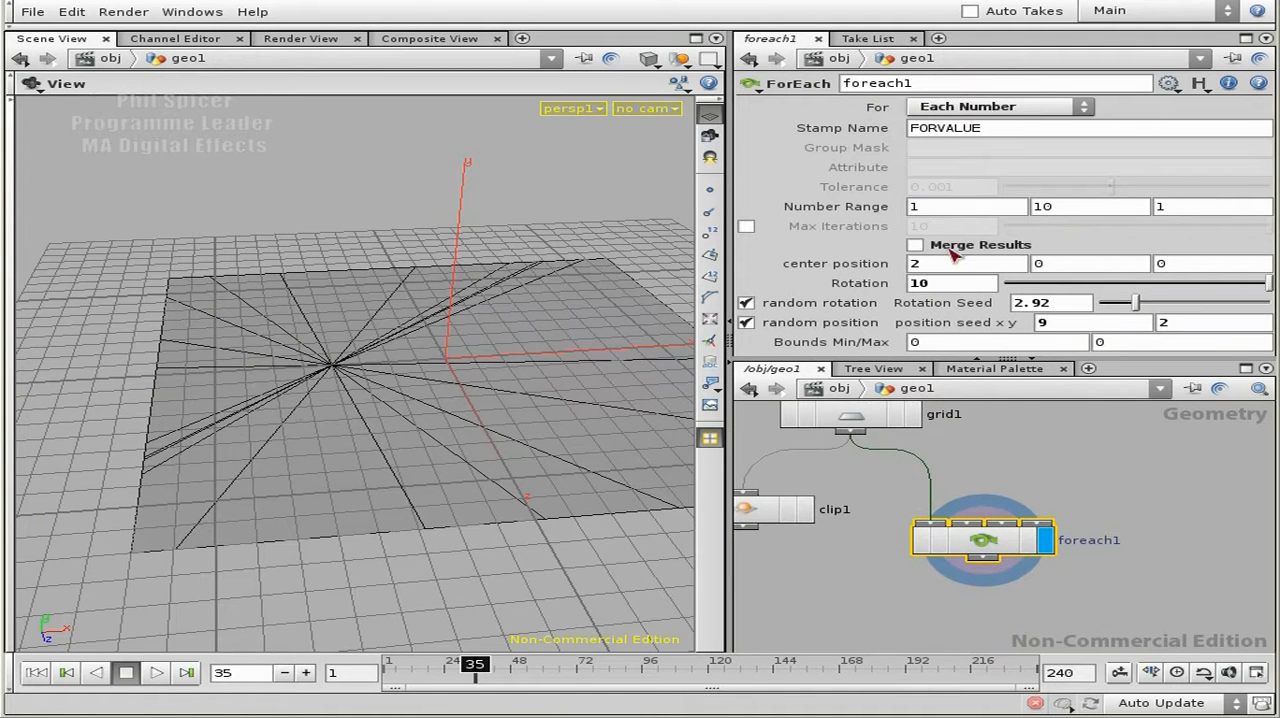
- Scrub foreach1's Bounds Min/Max to about -1.3 and 0.49 to spread the cuts
drag(314, 369, 366, 320)
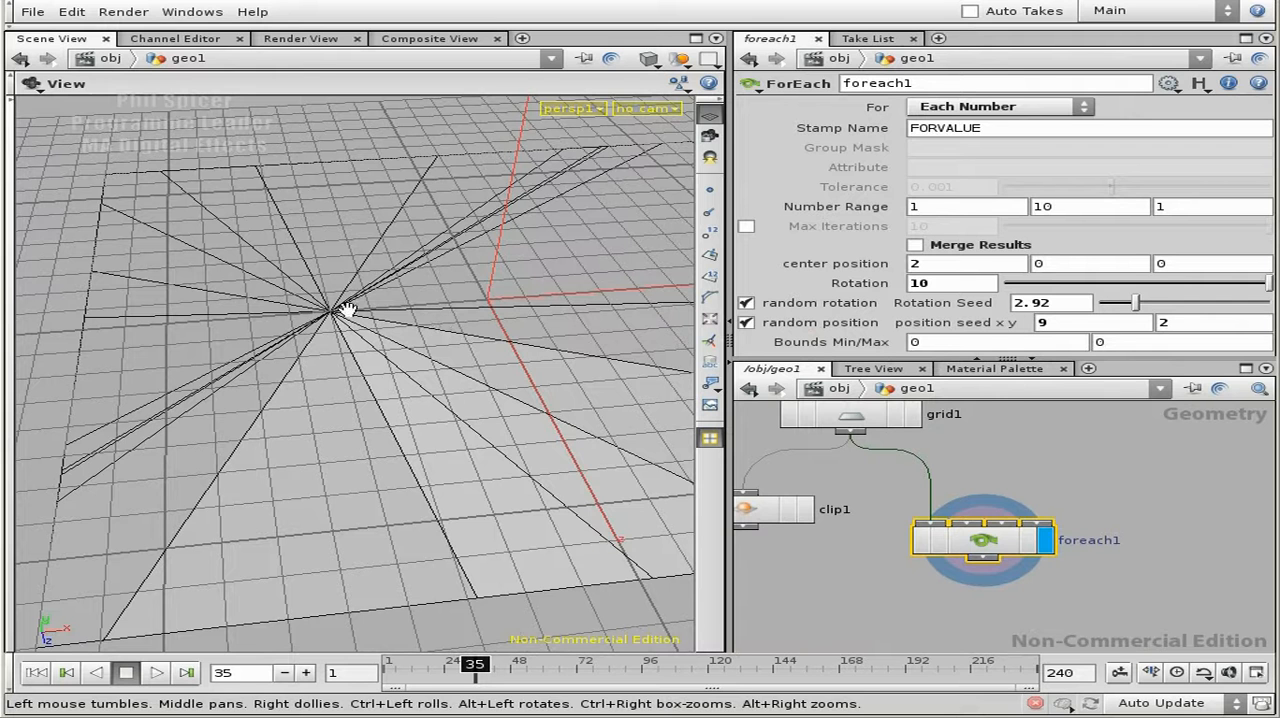
middle_click(955, 346)
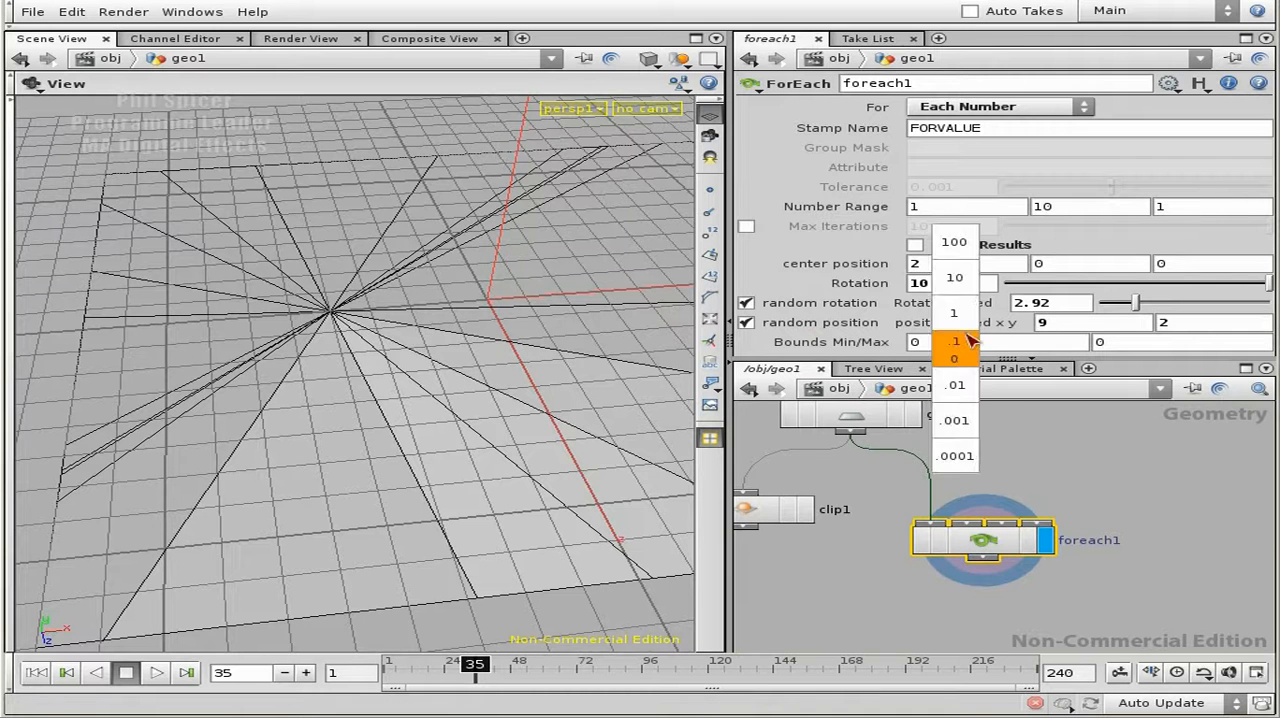
middle_drag(930, 350, 800, 342)
middle_drag(1095, 343, 1160, 355)
- Set foreach1's Bounds Min/Max to -2 and 2
click(985, 343)
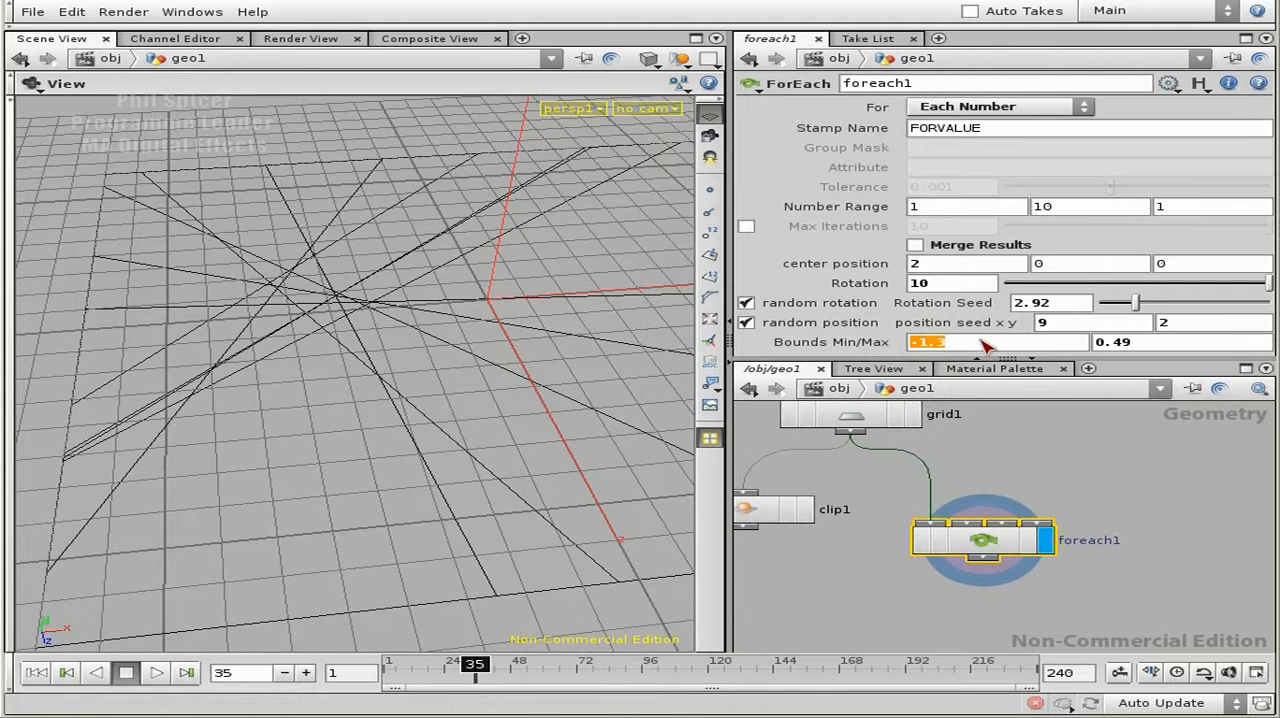
right_drag(461, 313, 194, 306)
drag(194, 306, 349, 292)
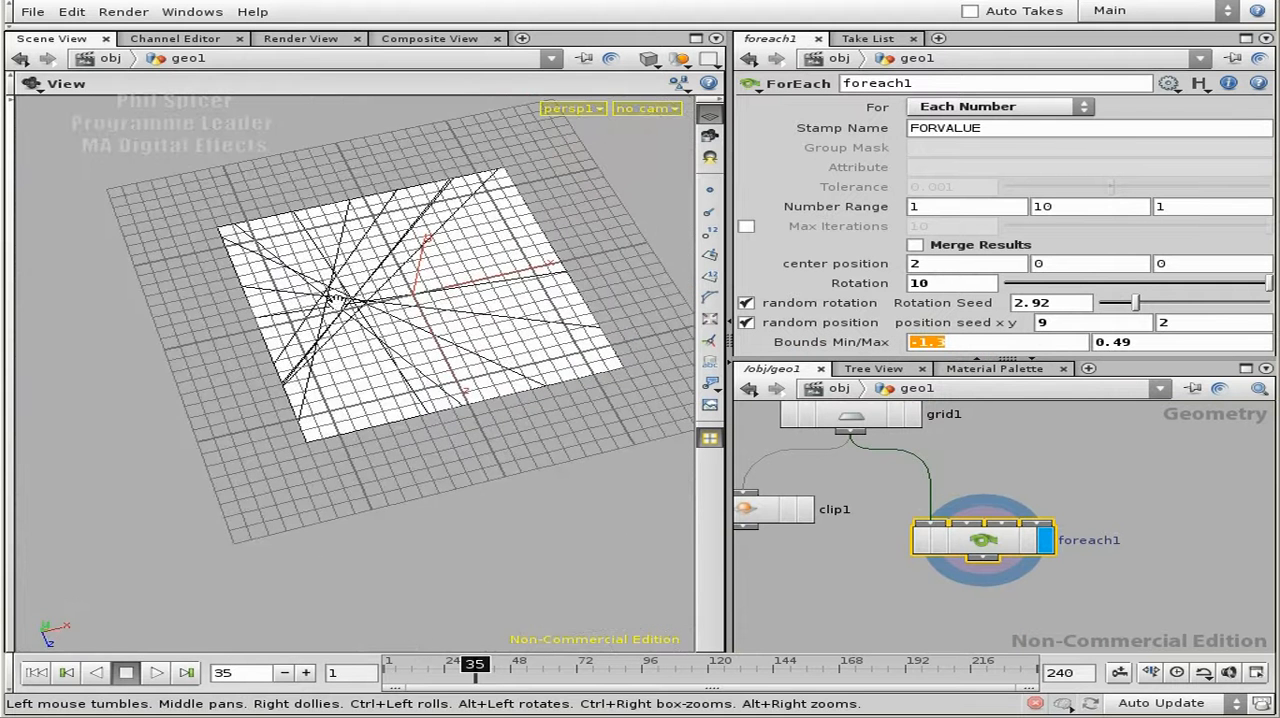
right_drag(330, 298, 620, 310)
text(-2)
key(Tab)
text(2)
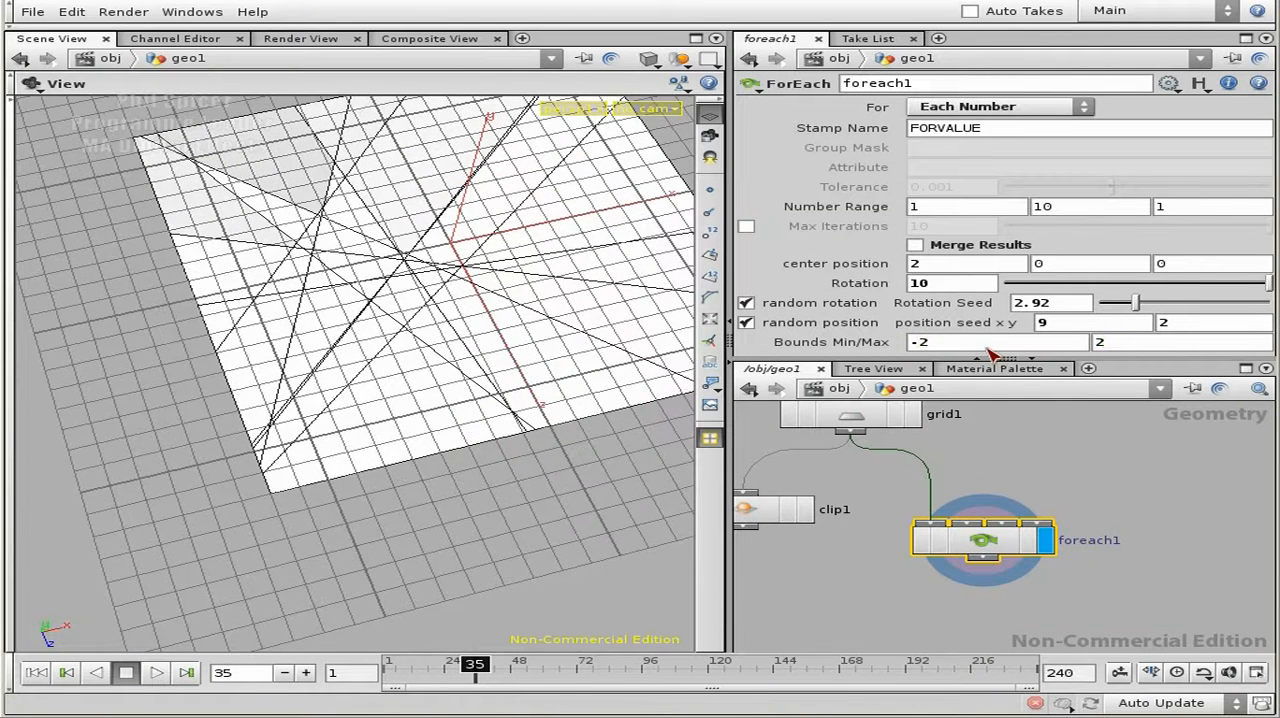
key(Return)
- Set foreach1's Bounds Min/Max to -0.5 and 0.5, and inspect the cut pattern on the grid
click(952, 344)
text(-0.5)
key(Tab)
text(0.)
key(Return)
right_drag(345, 226, 401, 404)
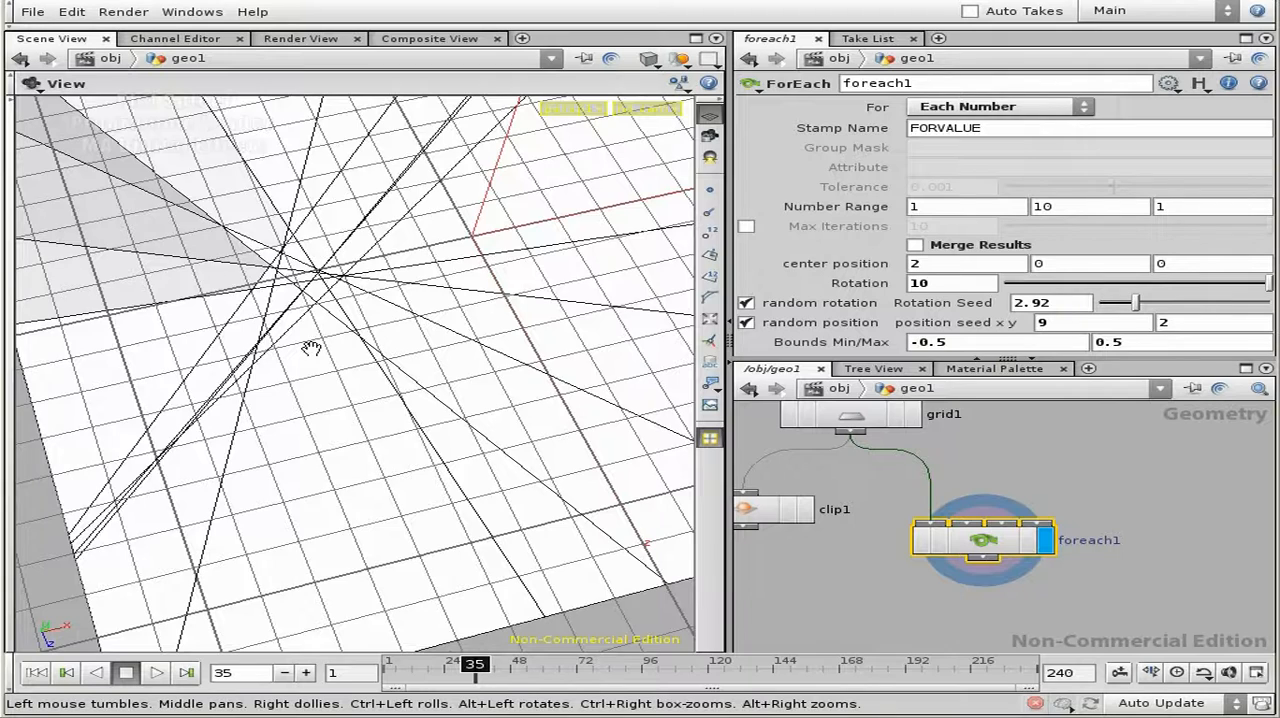
drag(358, 378, 337, 323)
right_drag(337, 323, 248, 326)
middle_drag(248, 326, 272, 333)
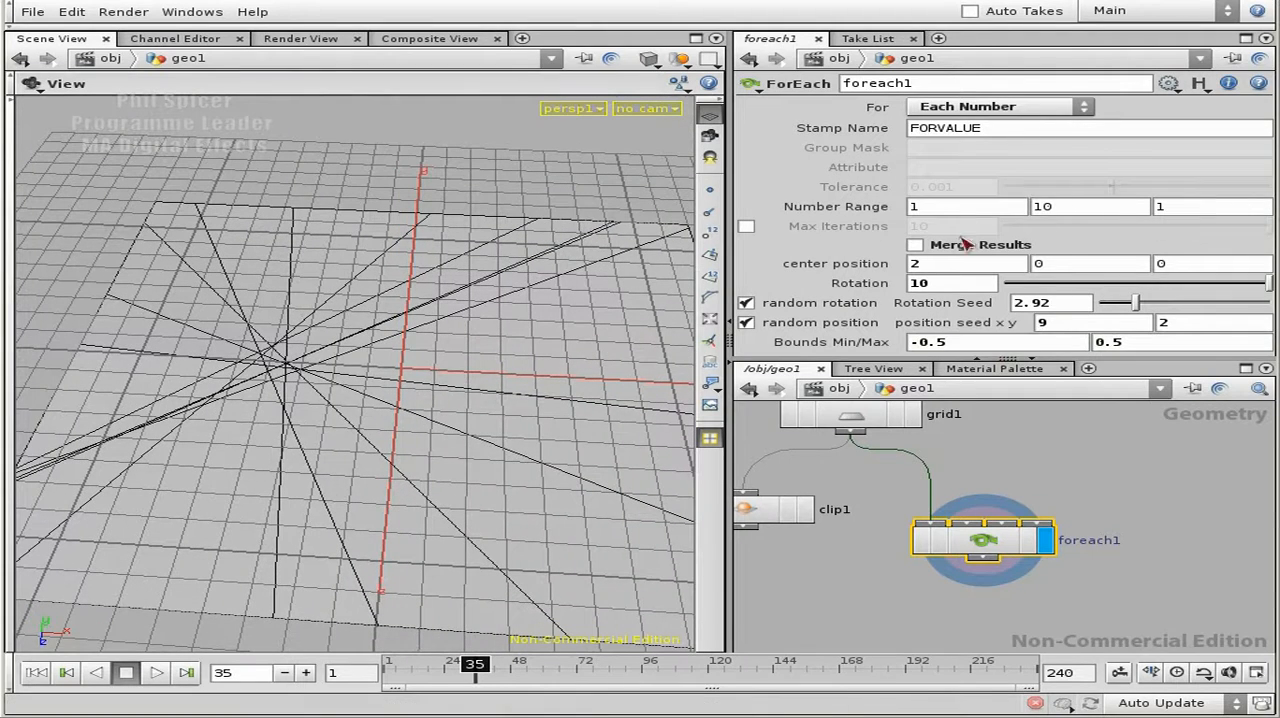
- Set the end of foreach1's Number Range to 8 and the Rotation Seed to 3.58
middle_drag(1049, 207, 1012, 179)
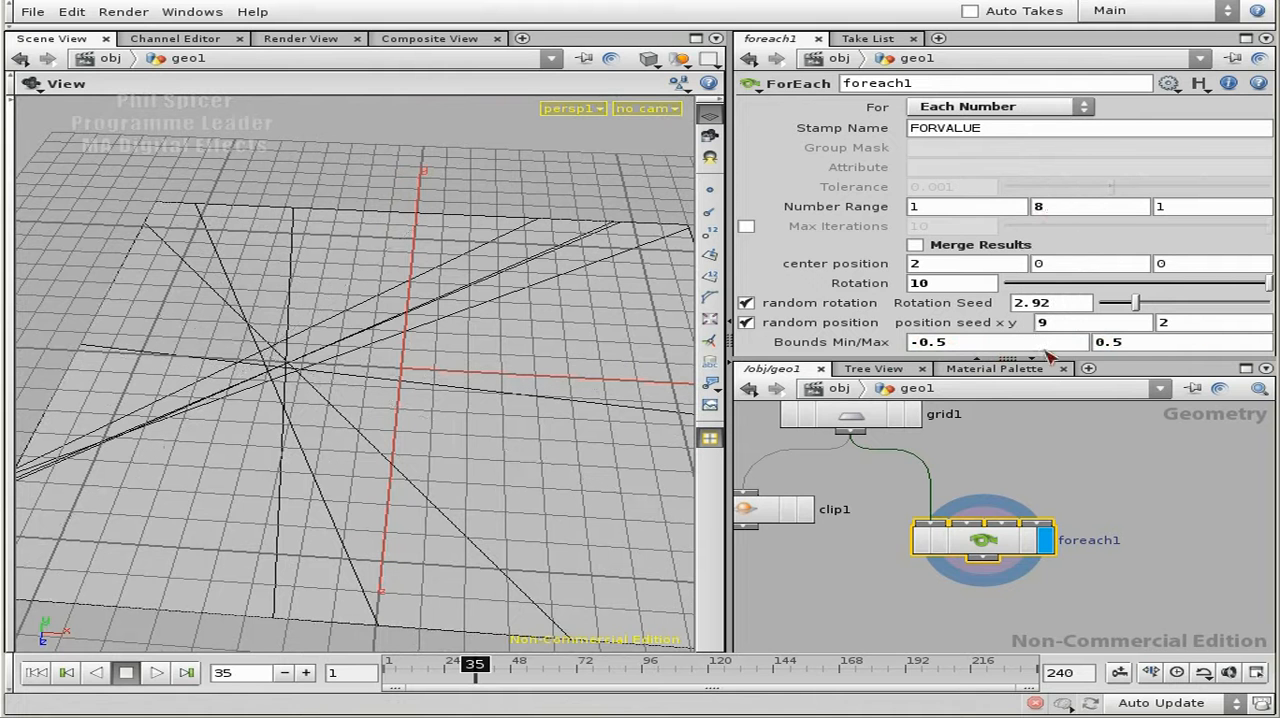
drag(1135, 305, 1148, 306)
- Turn off both the random rotation and random position options on foreach1
click(746, 303)
click(746, 303)
click(746, 303)
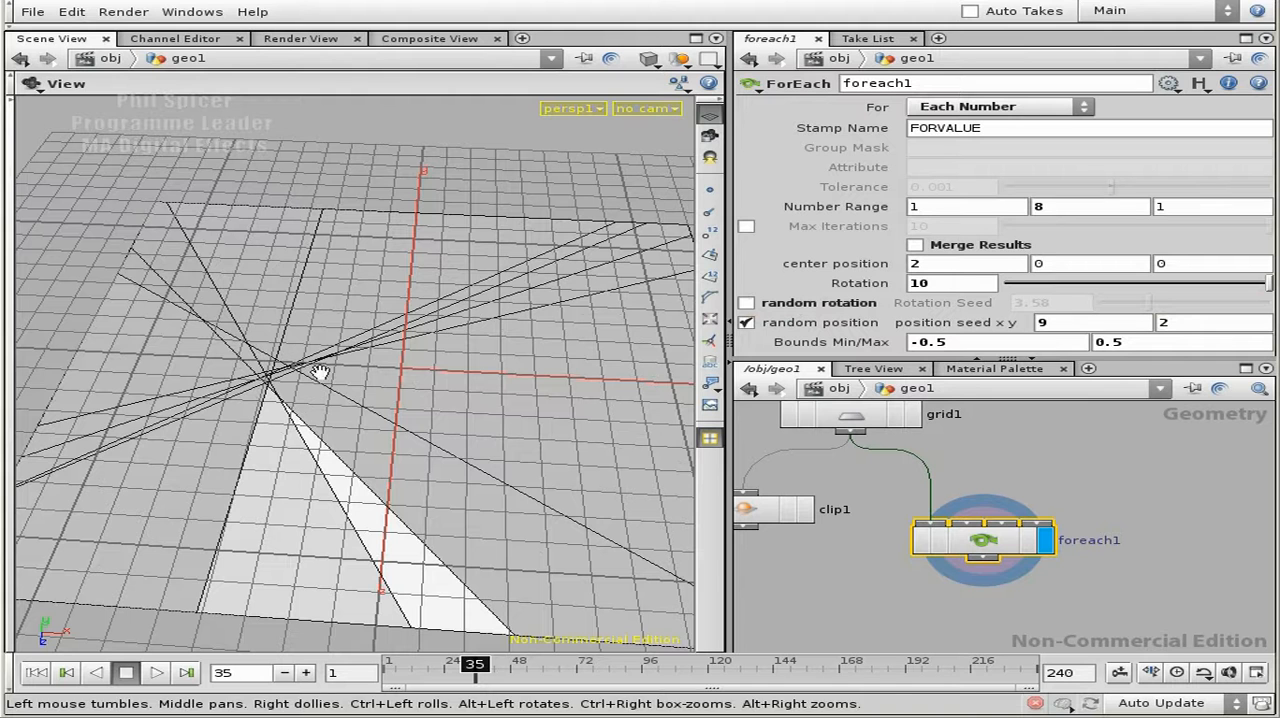
click(747, 322)
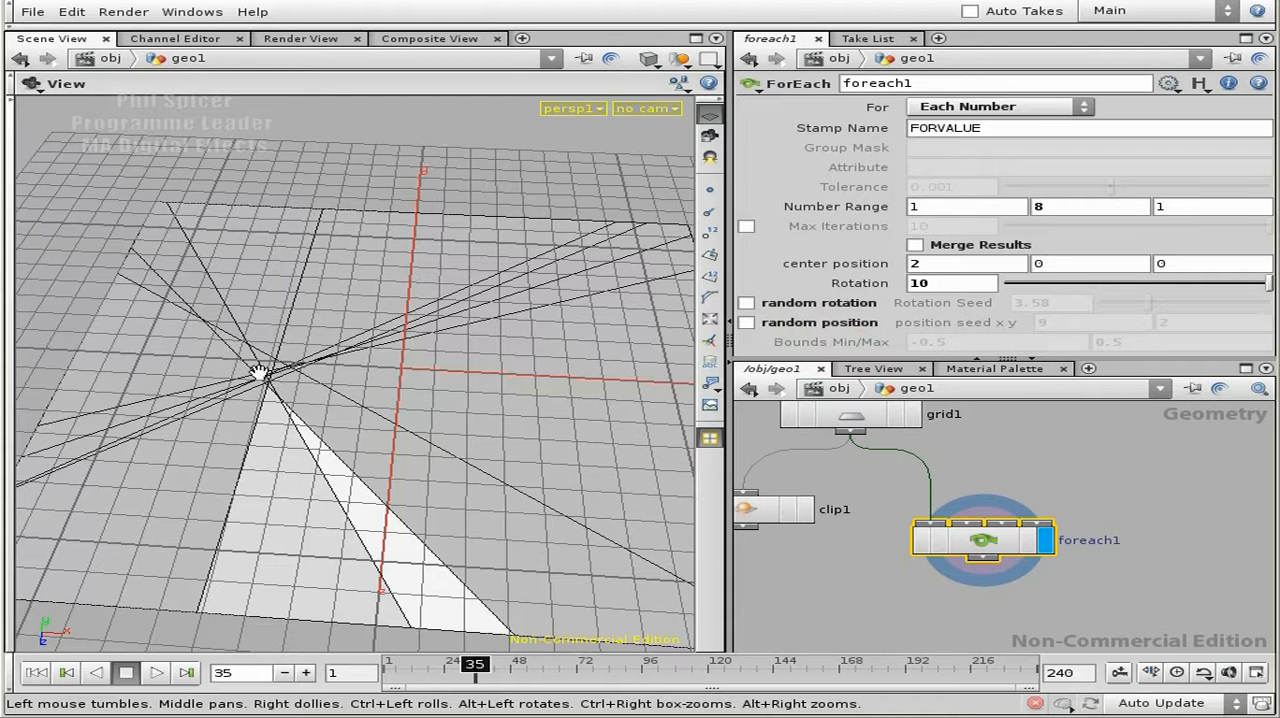
- Switch foreach1's random position option on and off again, and copy the random position parameter
click(746, 322)
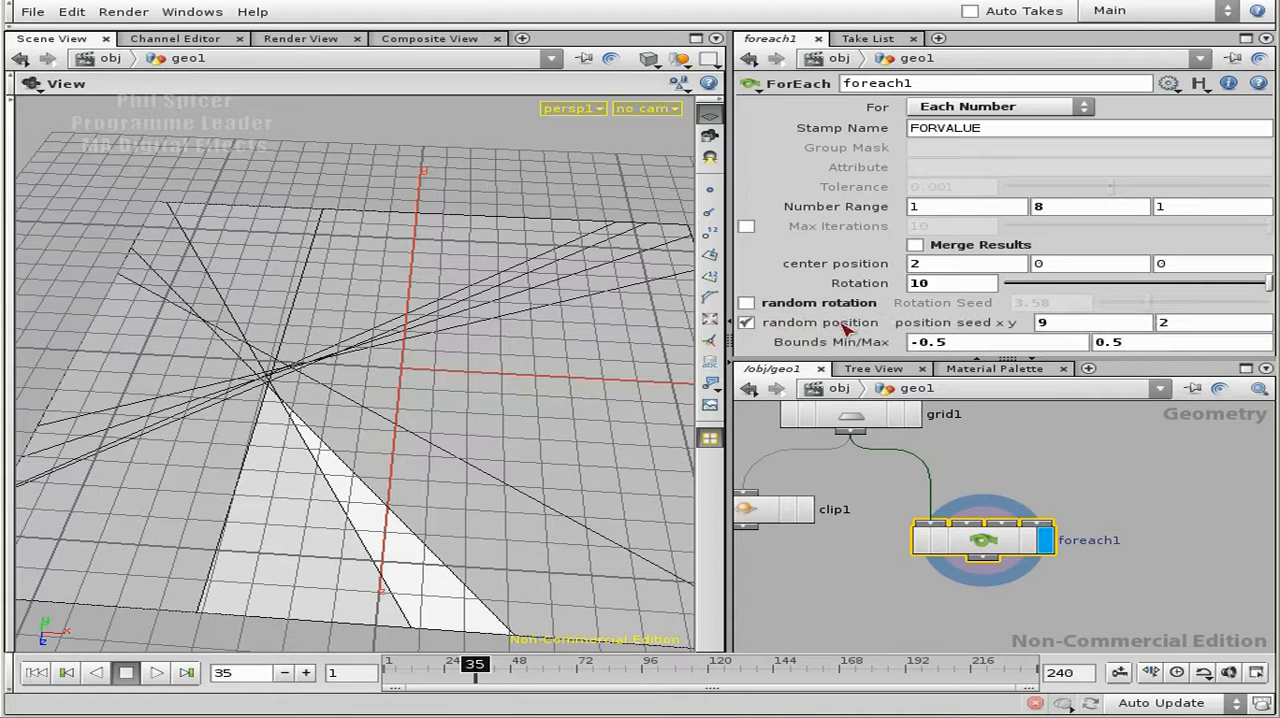
click(746, 322)
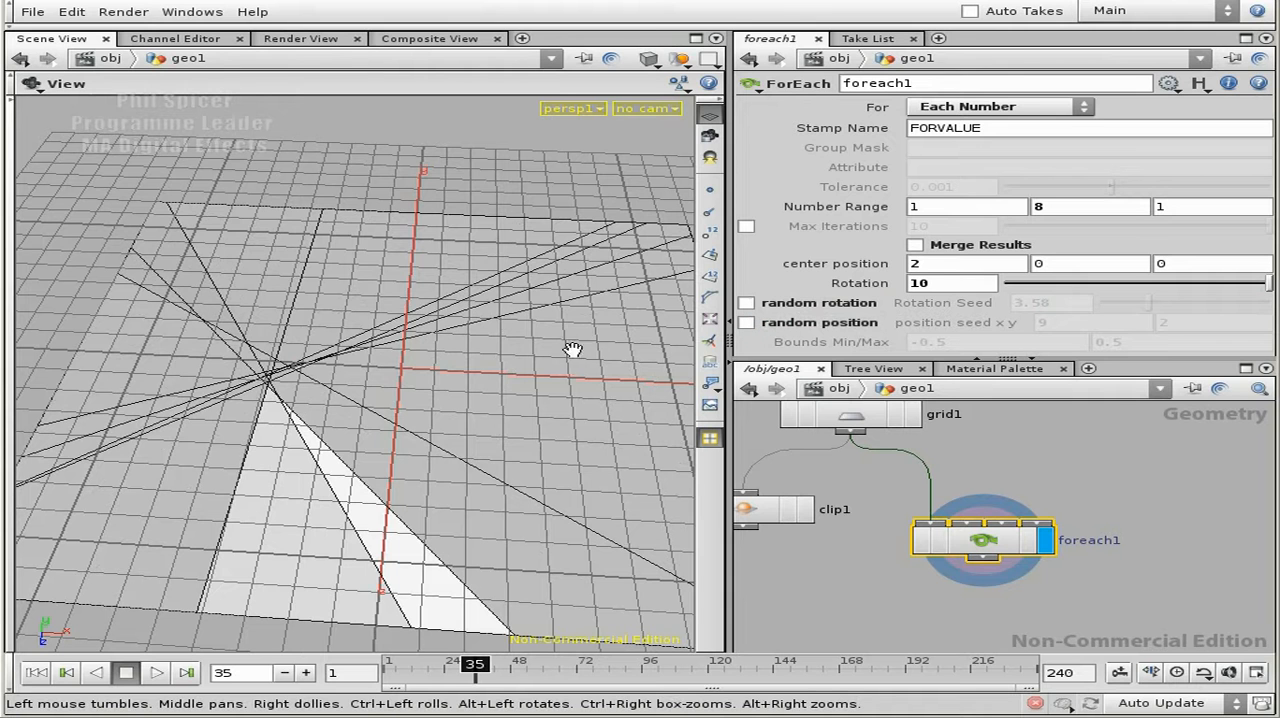
right_click(802, 329)
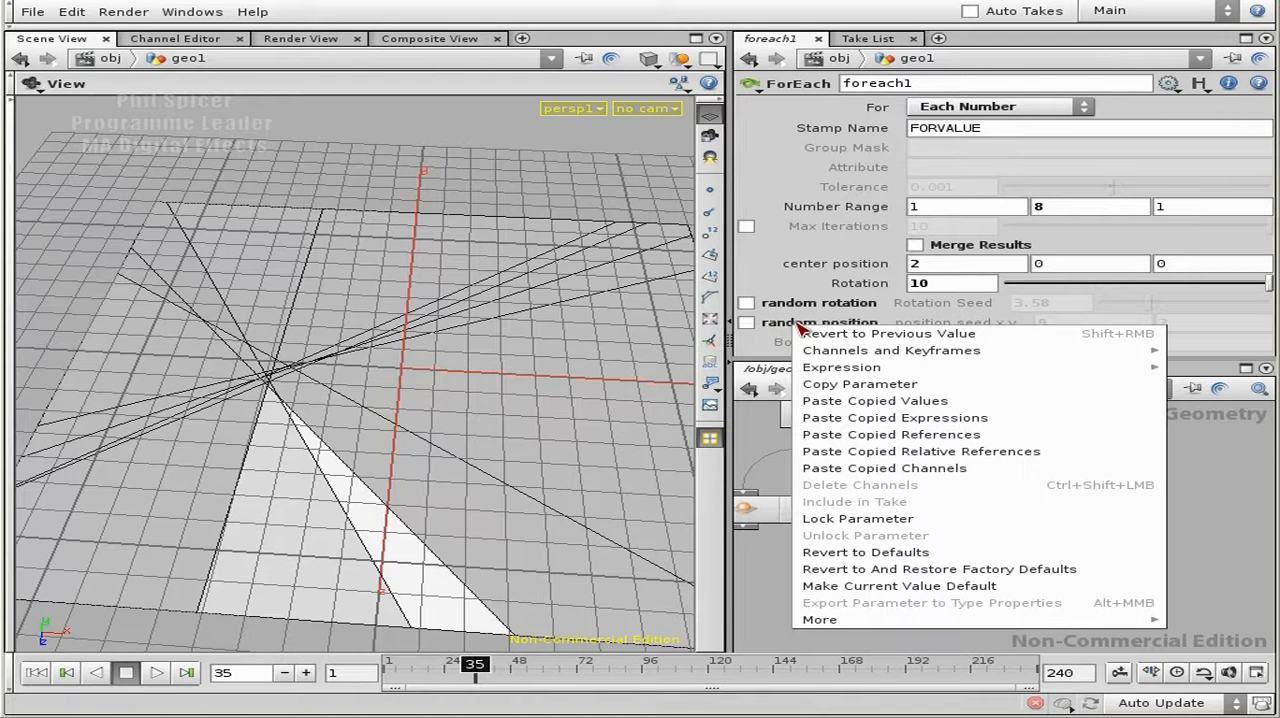
click(758, 349)
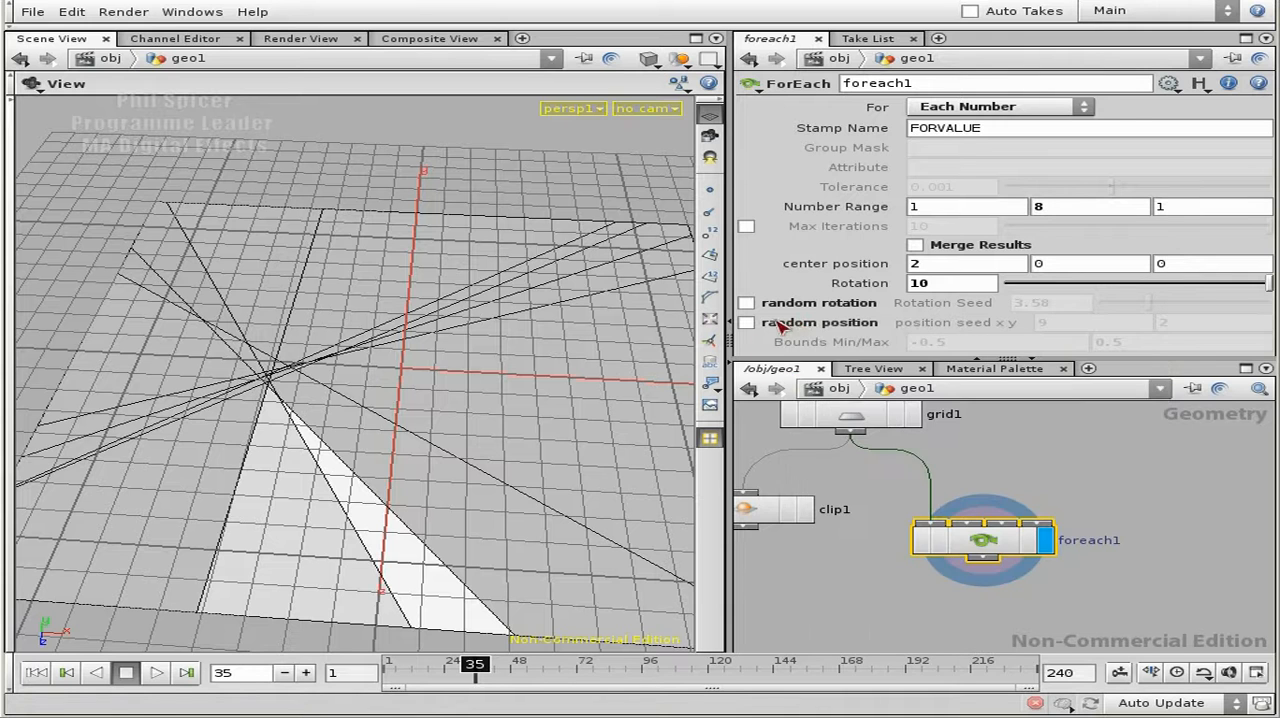
right_click(797, 327)
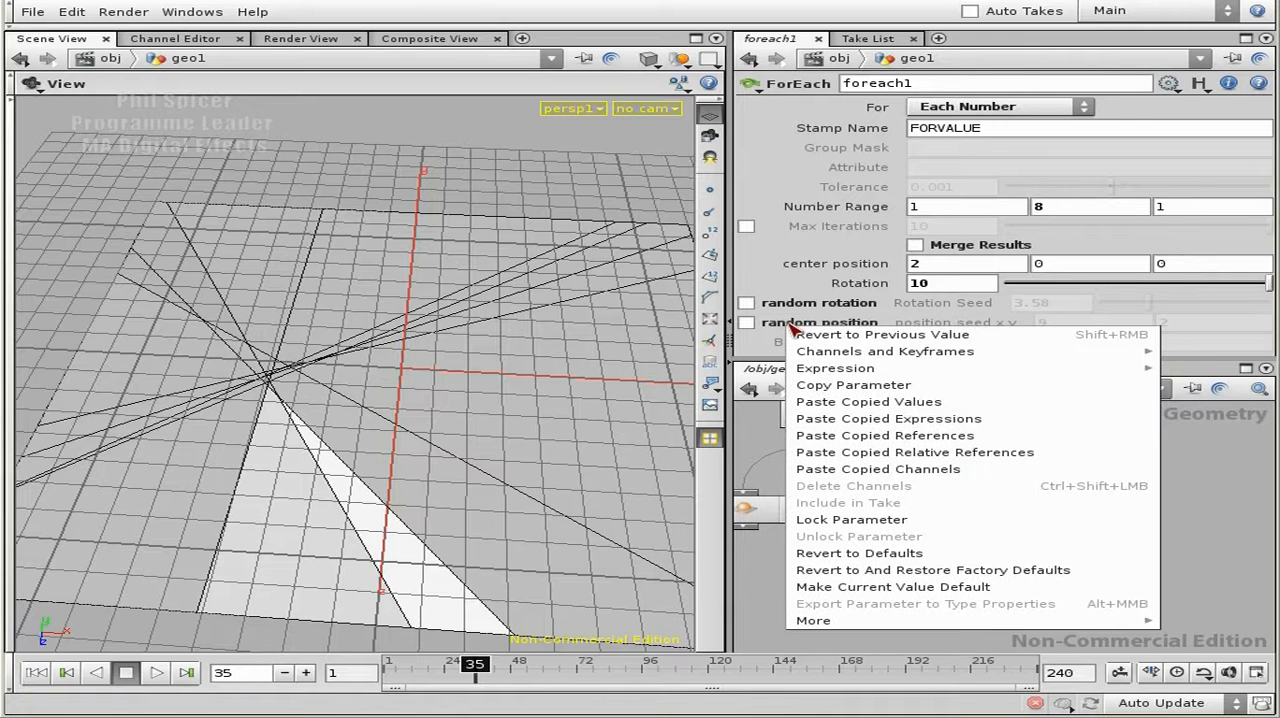
click(892, 387)
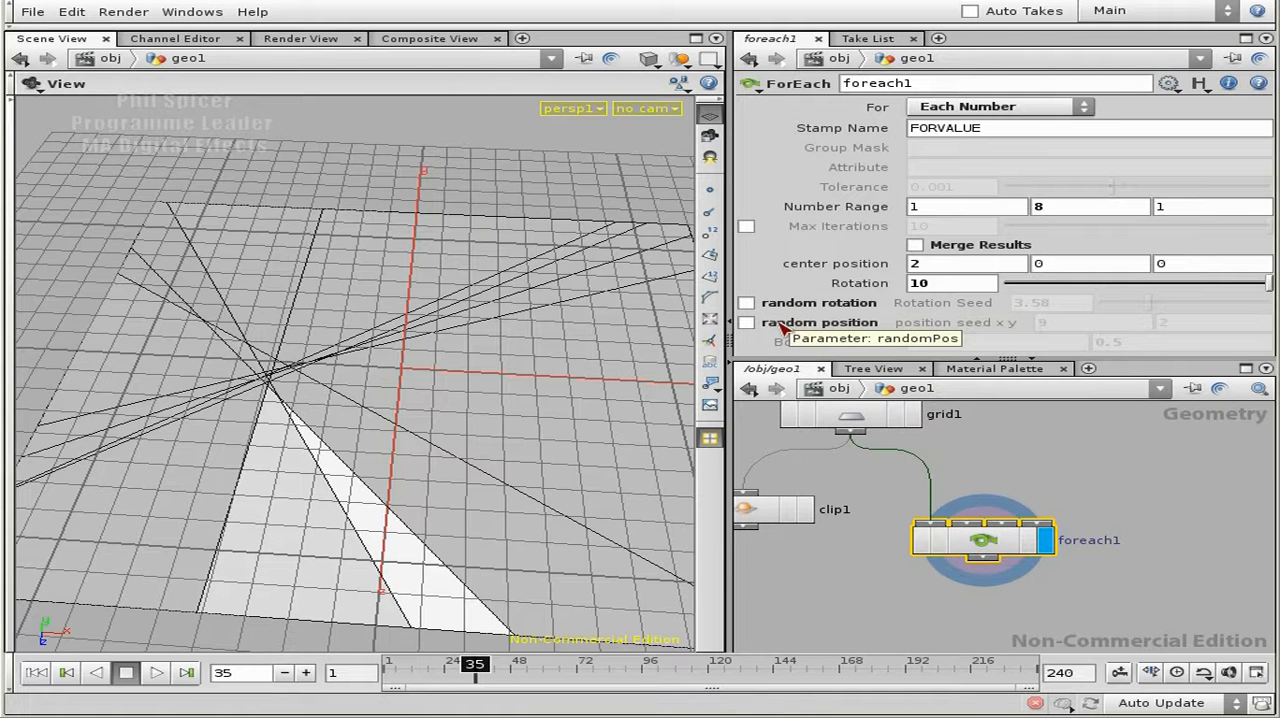
- Inside foreach1, multiply clip1's Origin X expression by the toggle by putting ch("../randomPos") * in front of fit01
double_click(983, 545)
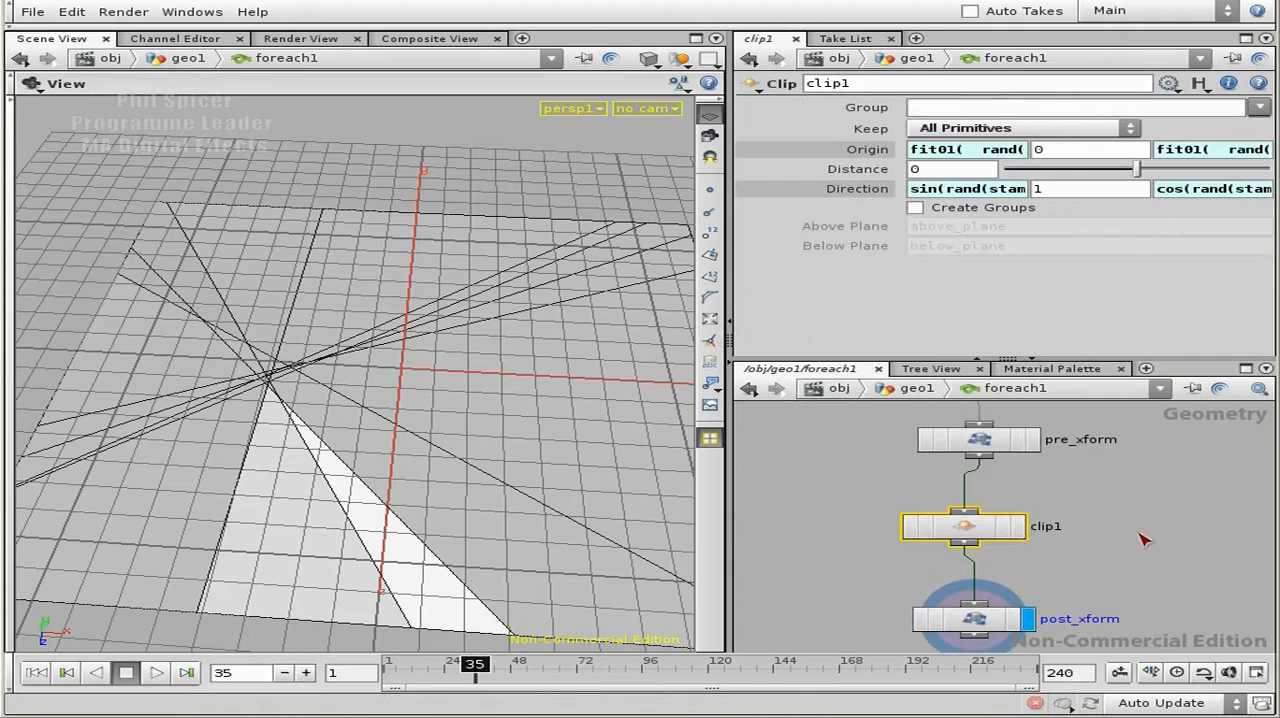
click(955, 152)
key(alt+e)
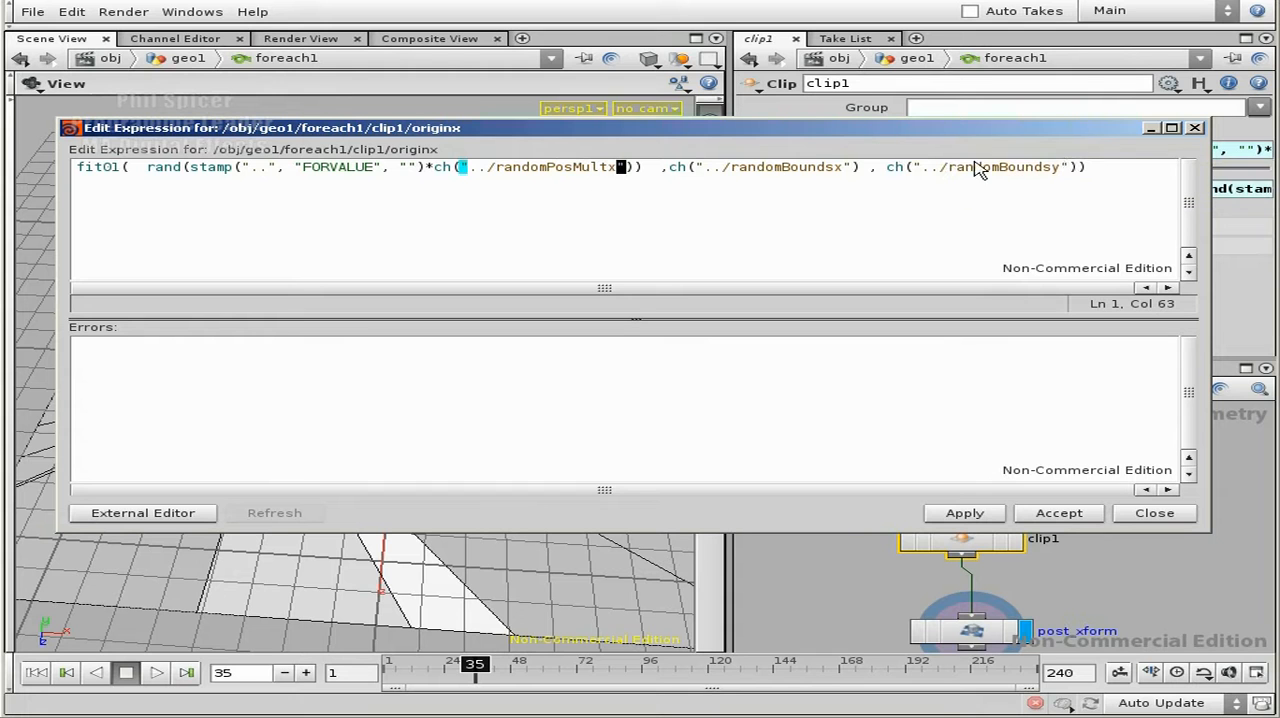
click(131, 168)
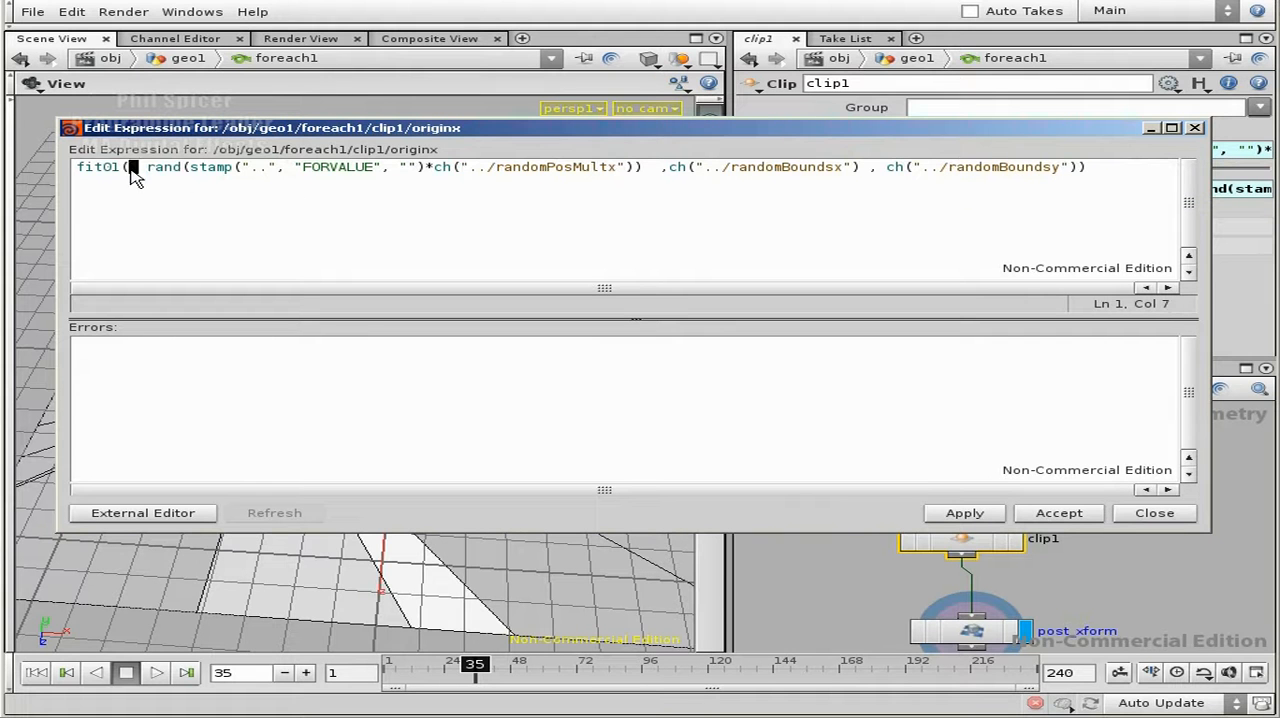
key(Return)
key(Return)
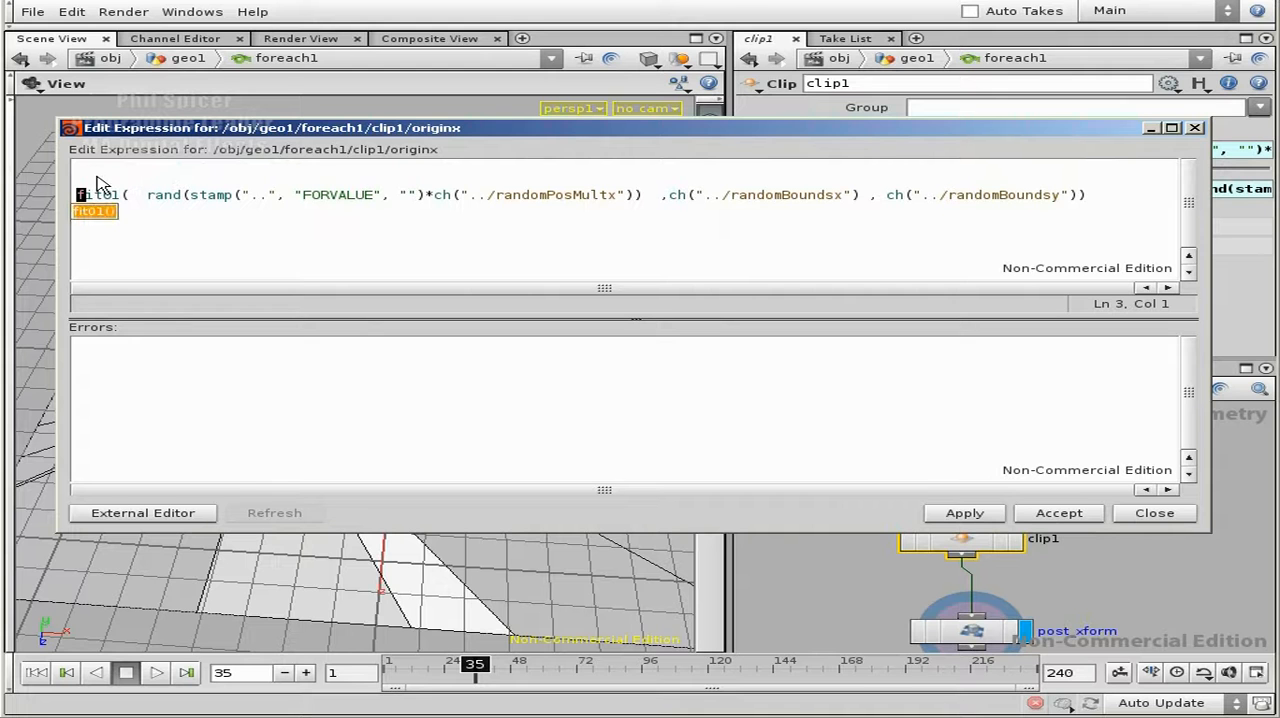
click(97, 178)
key(Left)
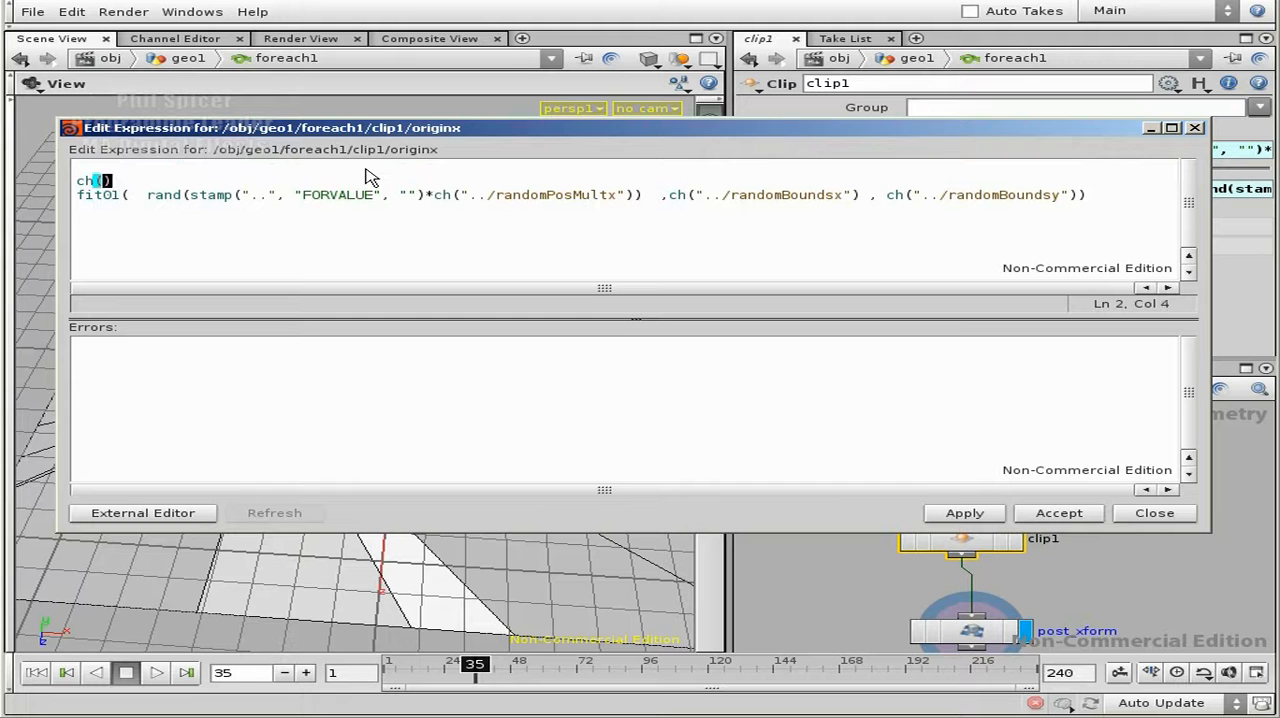
text("..)
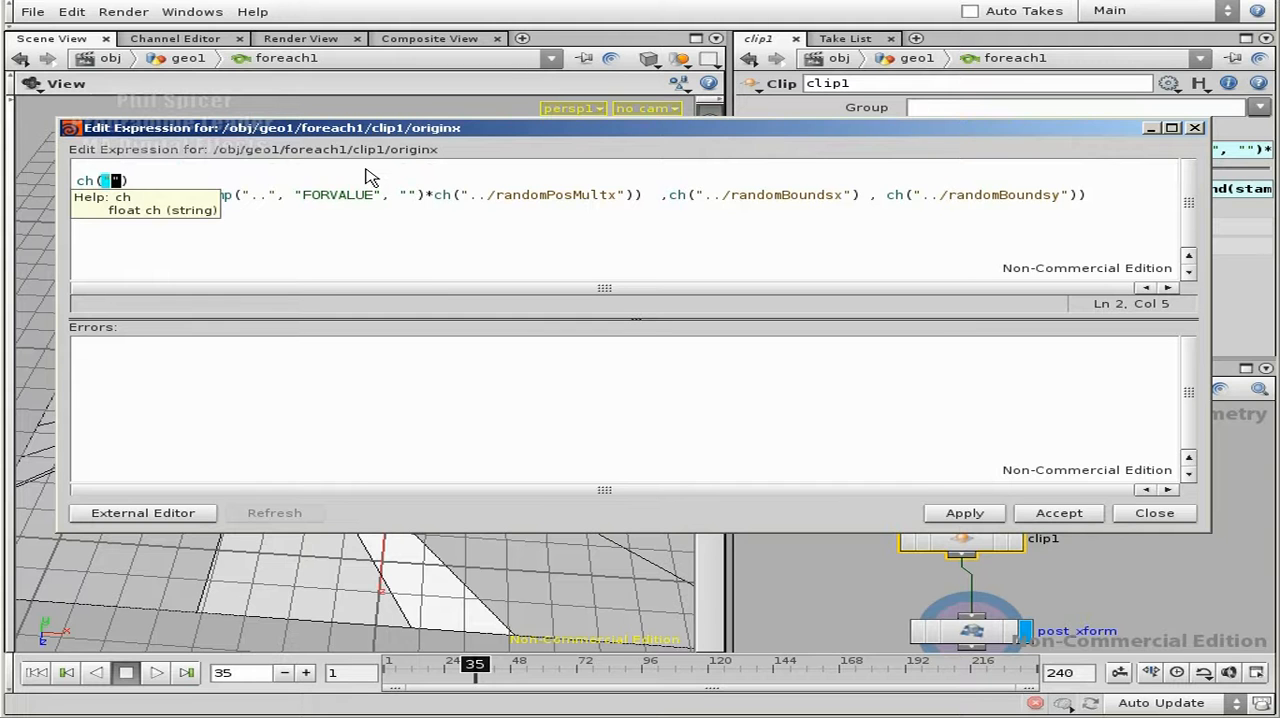
text(/ran)
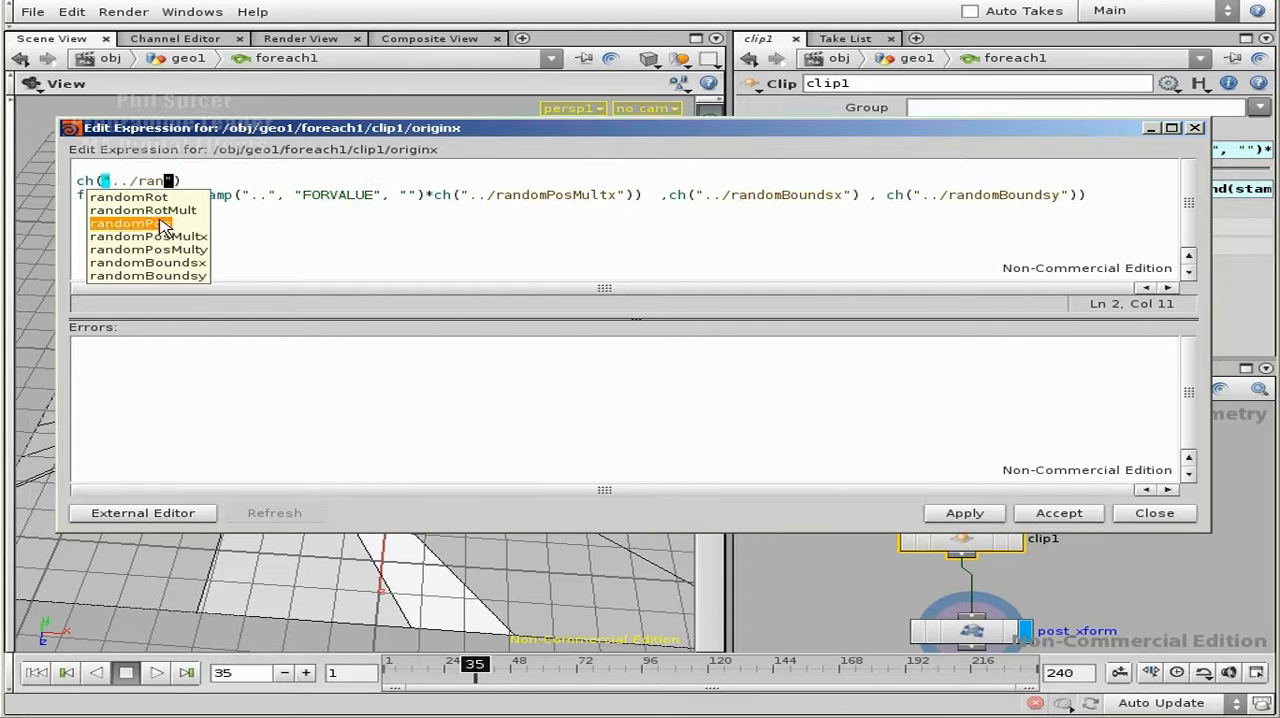
click(160, 223)
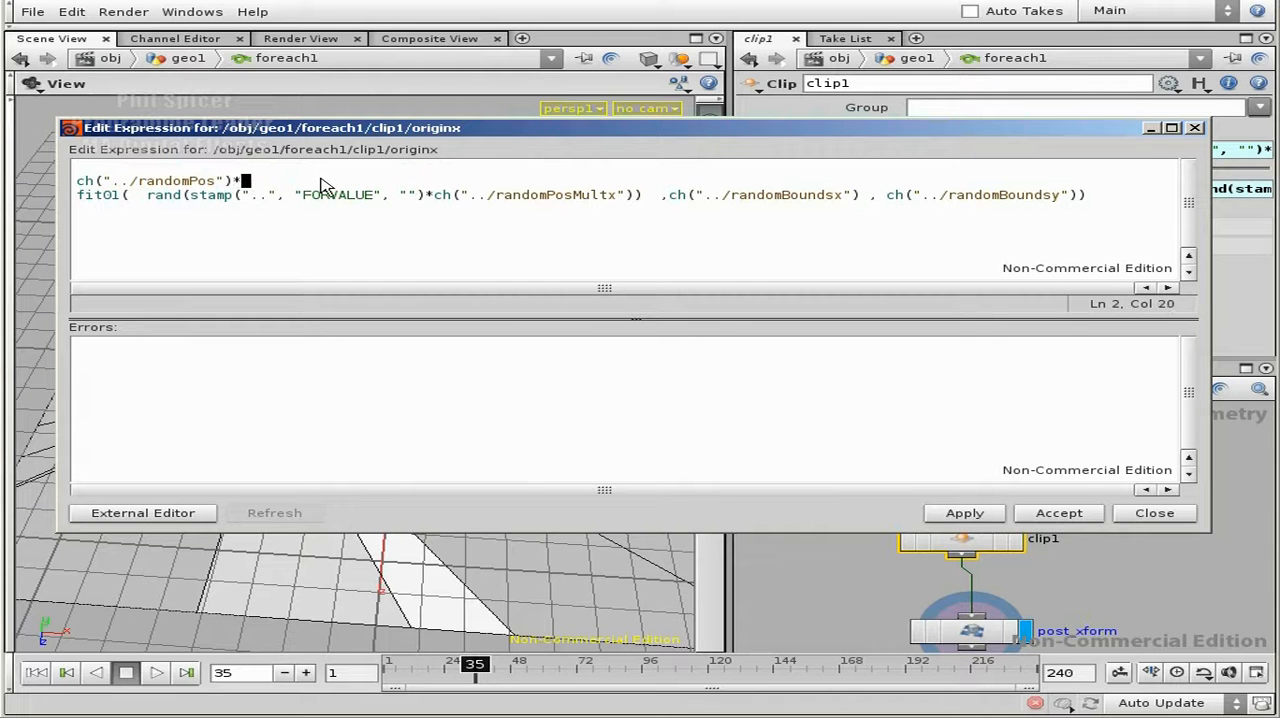
text(*)
key(Delete)
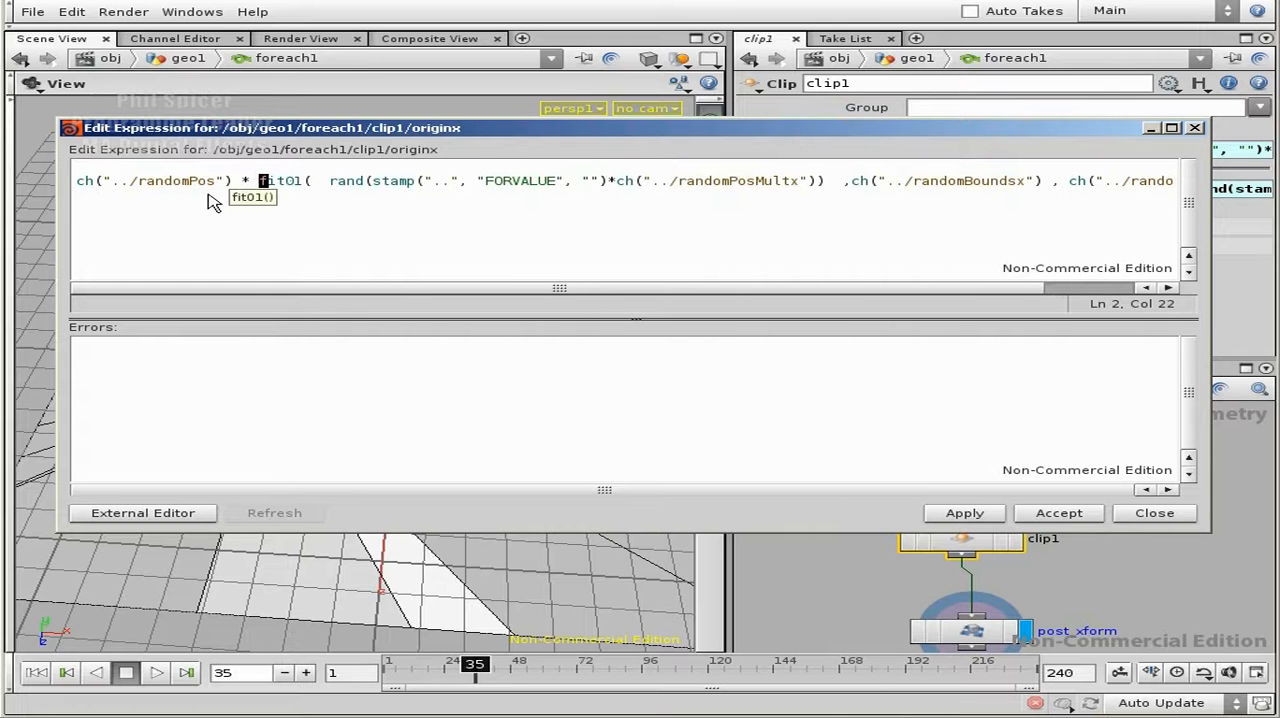
- Copy the ch("../randomPos") * prefix from the Origin X expression, and apply and accept the edited expression
drag(240, 184, 75, 186)
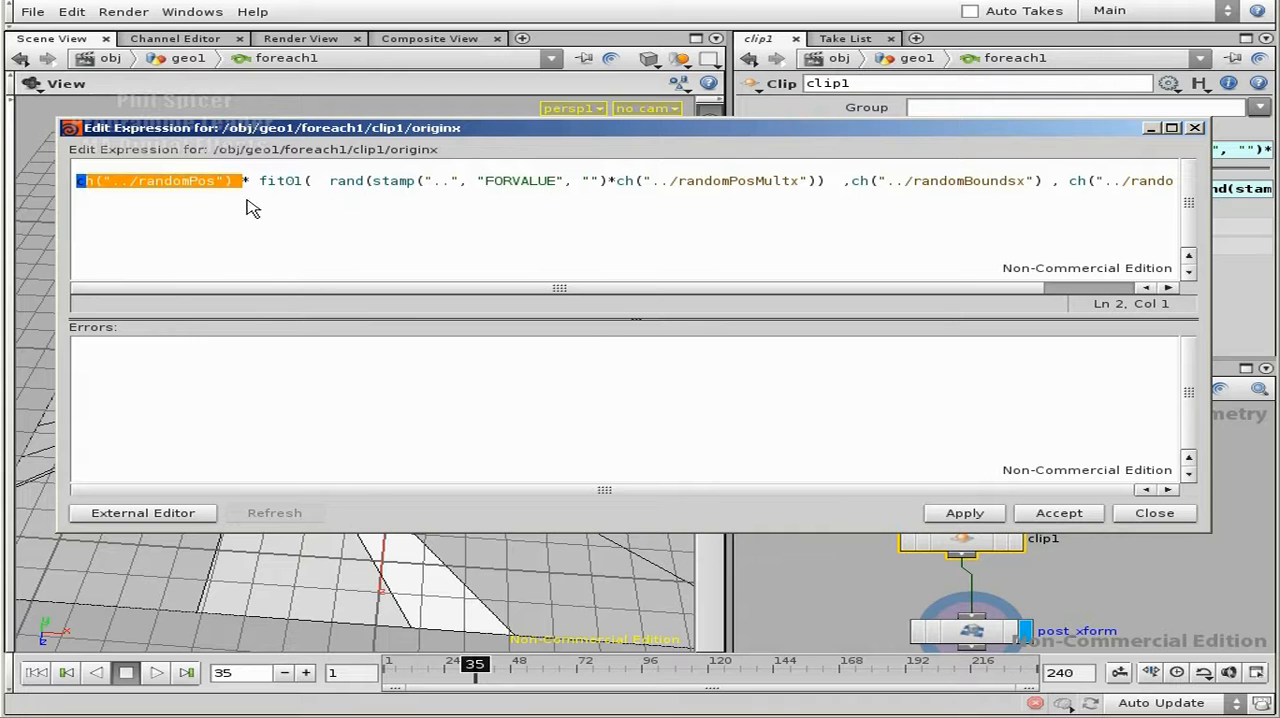
click(309, 183)
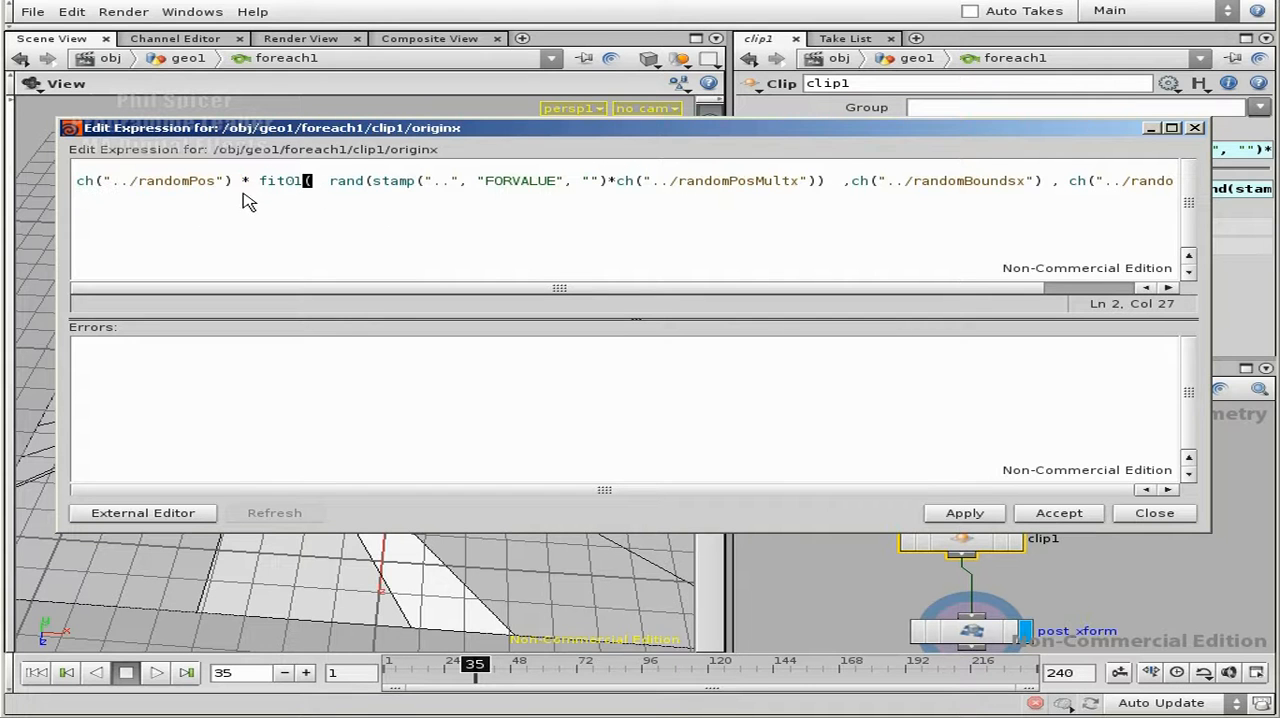
drag(262, 186, 68, 180)
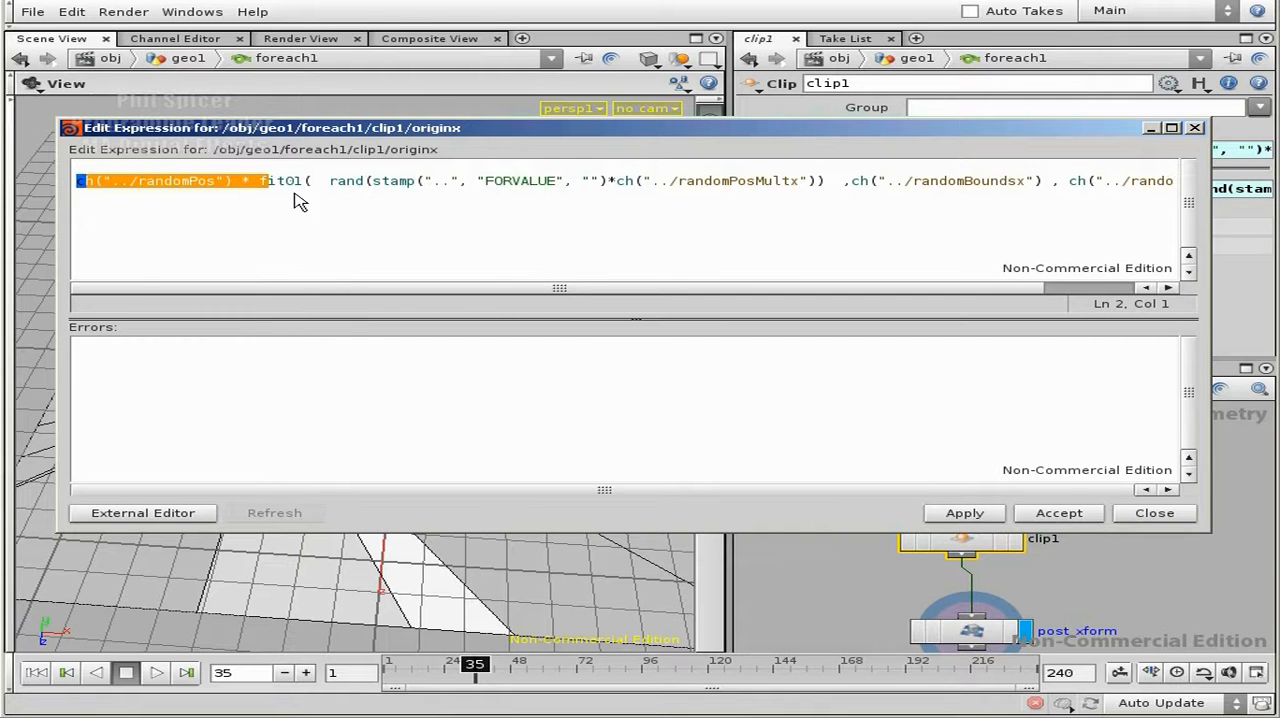
drag(261, 183, 18, 178)
click(965, 515)
click(1062, 513)
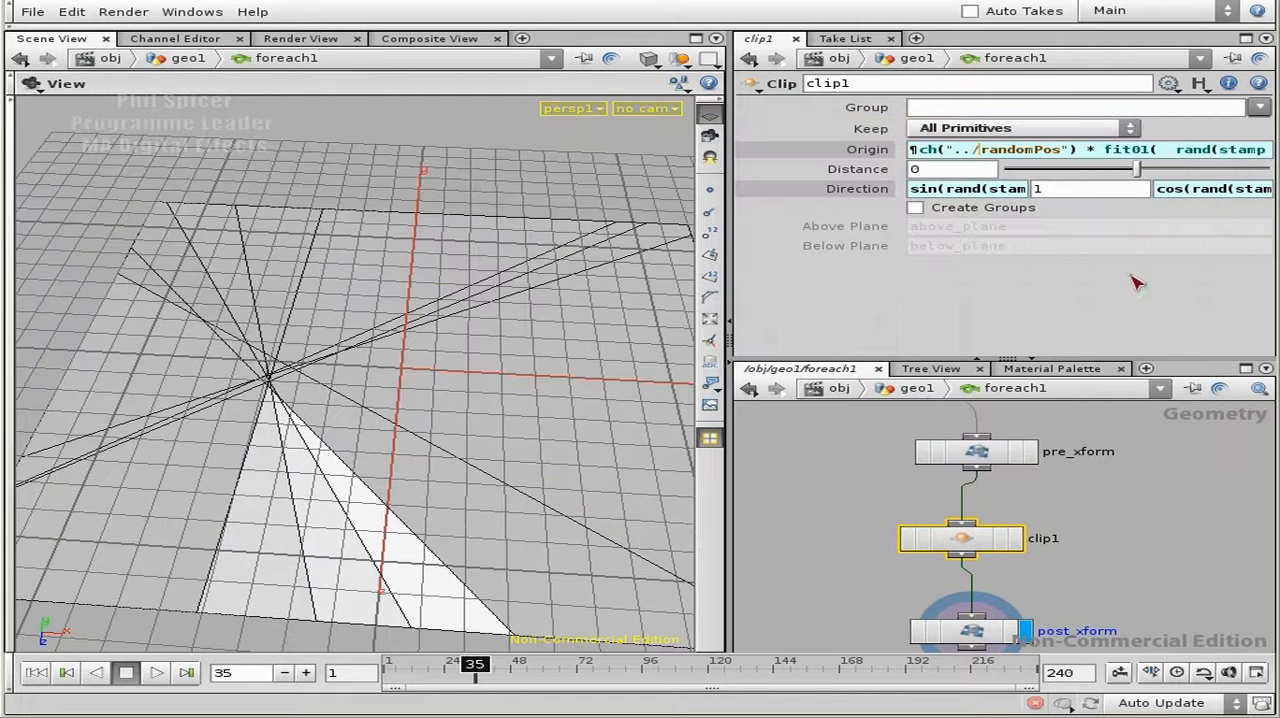
- Paste the ch("../randomPos") * prefix in front of fit01 in clip1's Origin Z expression and accept it
click(876, 152)
double_click(1202, 152)
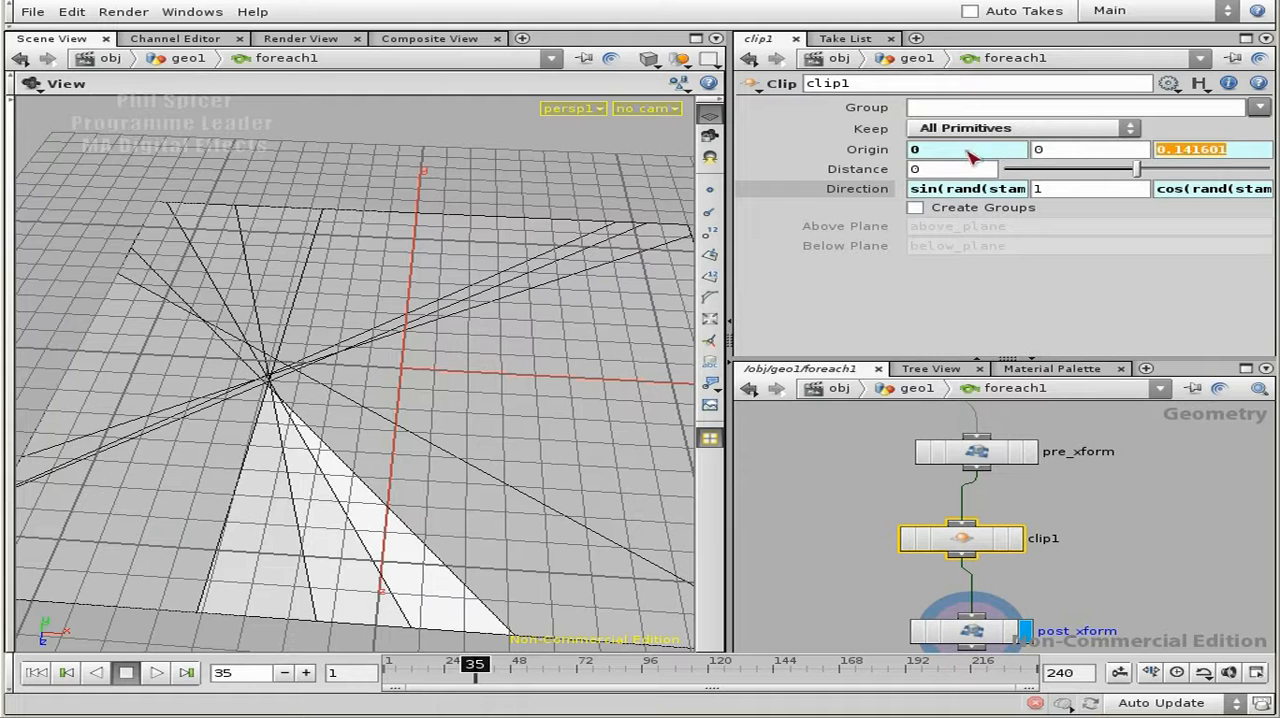
click(876, 152)
double_click(1188, 150)
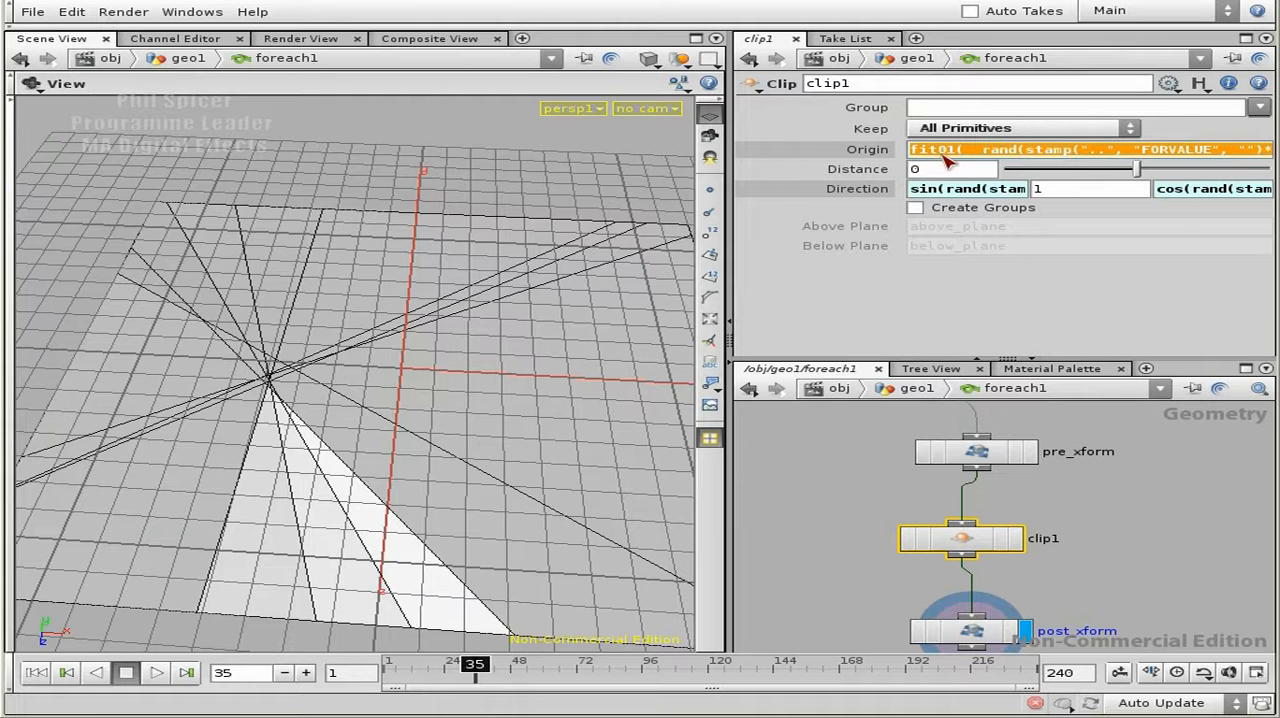
click(958, 151)
key(alt+e)
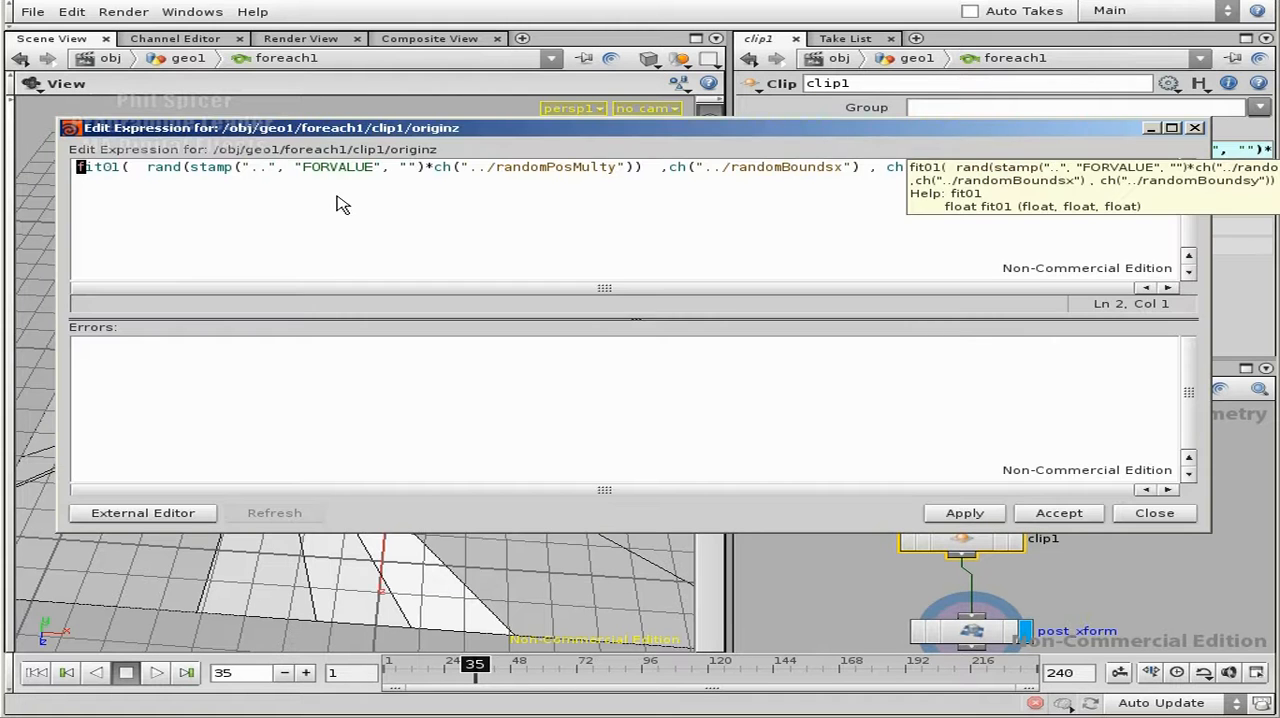
key(ctrl+v)
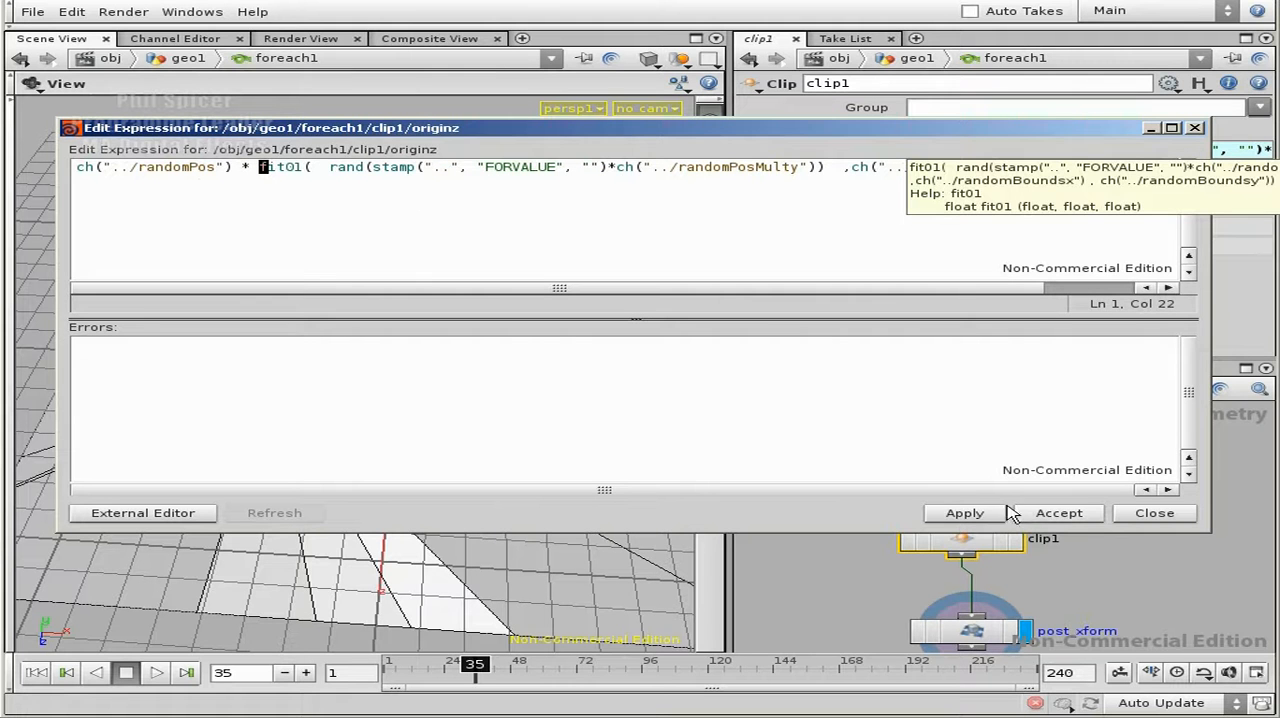
click(965, 513)
click(1058, 514)
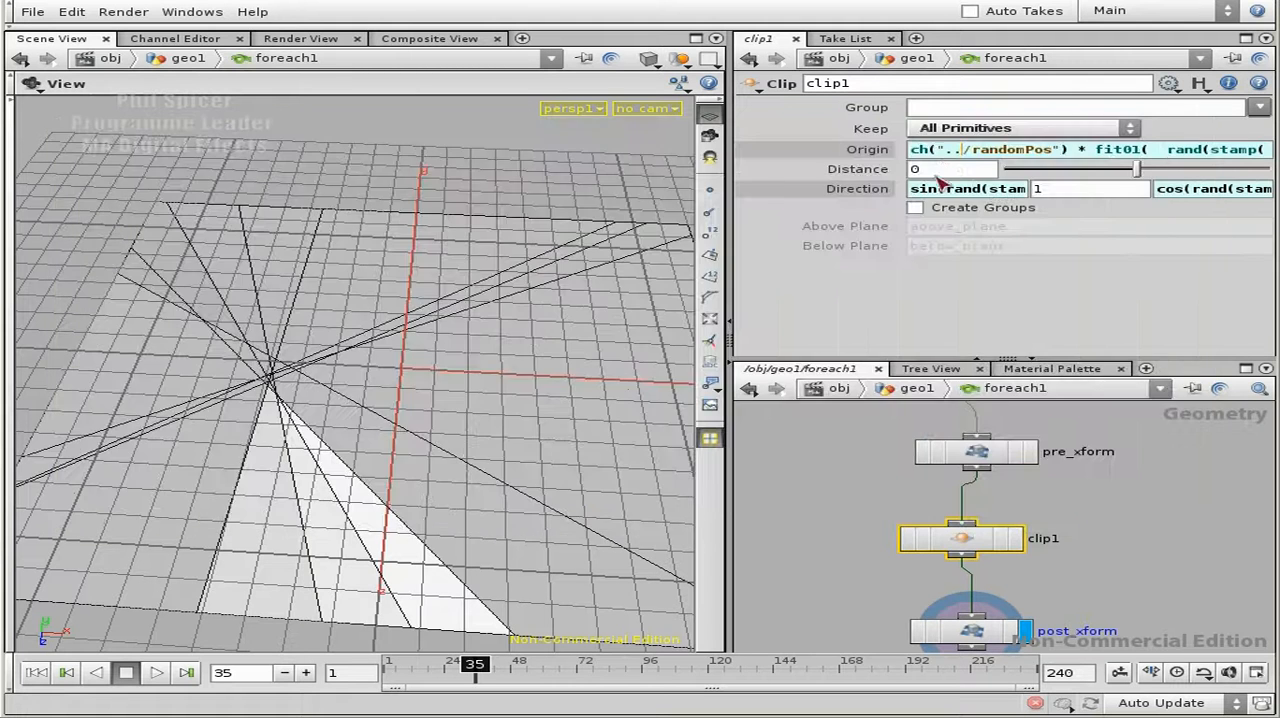
- Remove the stray line break at the start of clip1's Origin X expression
click(864, 151)
click(966, 155)
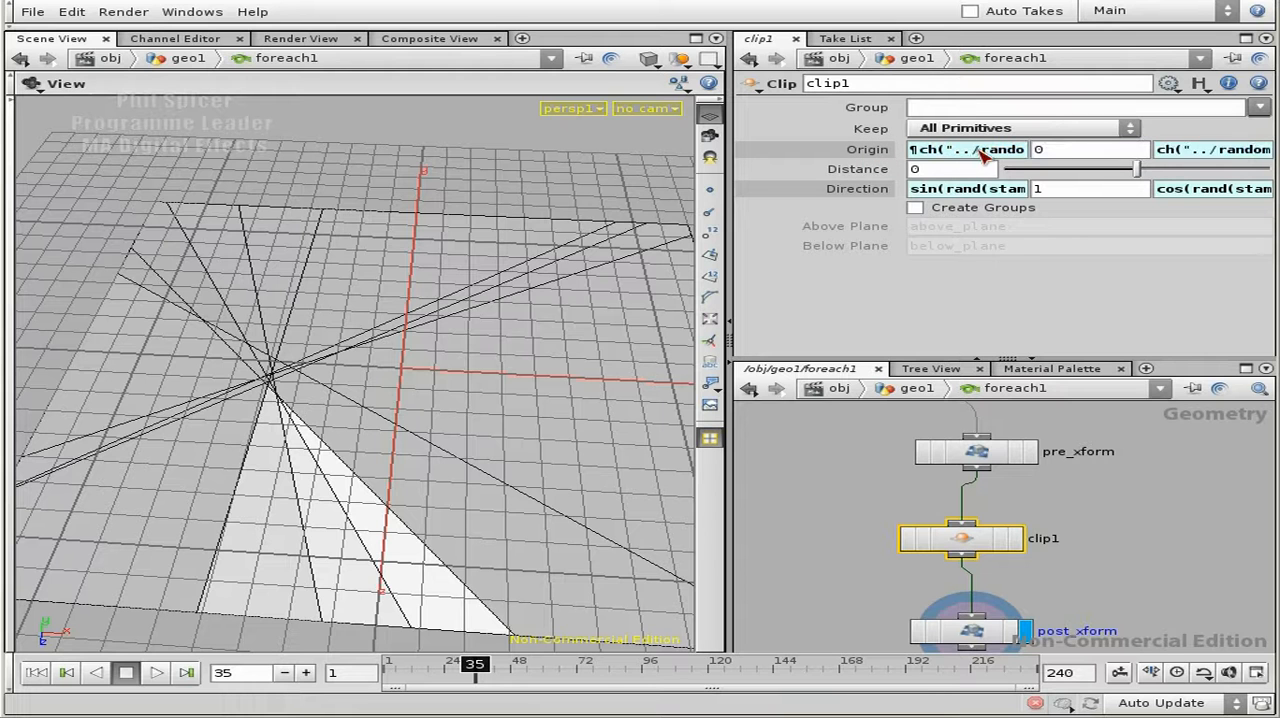
key(BackSpace)
key(Return)
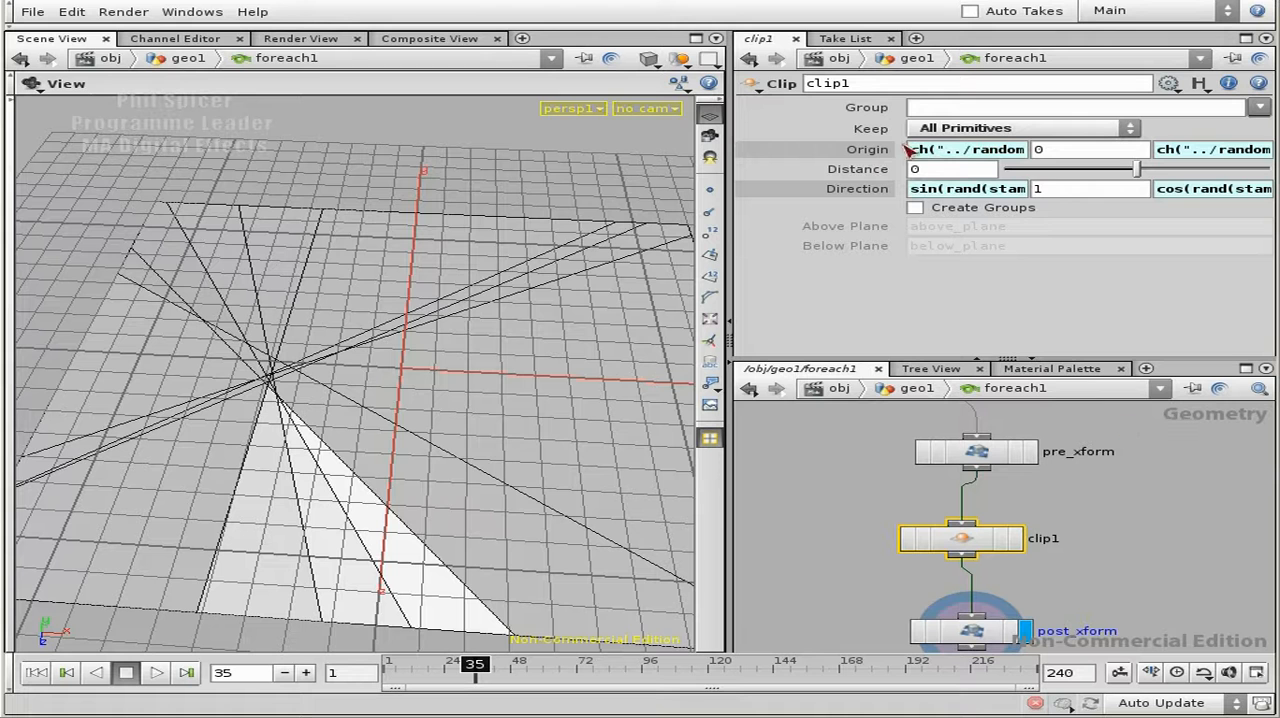
- Return to the geo1 level, test foreach1's random position toggle, and leave random position and random rotation both on
click(1140, 575)
key(u)
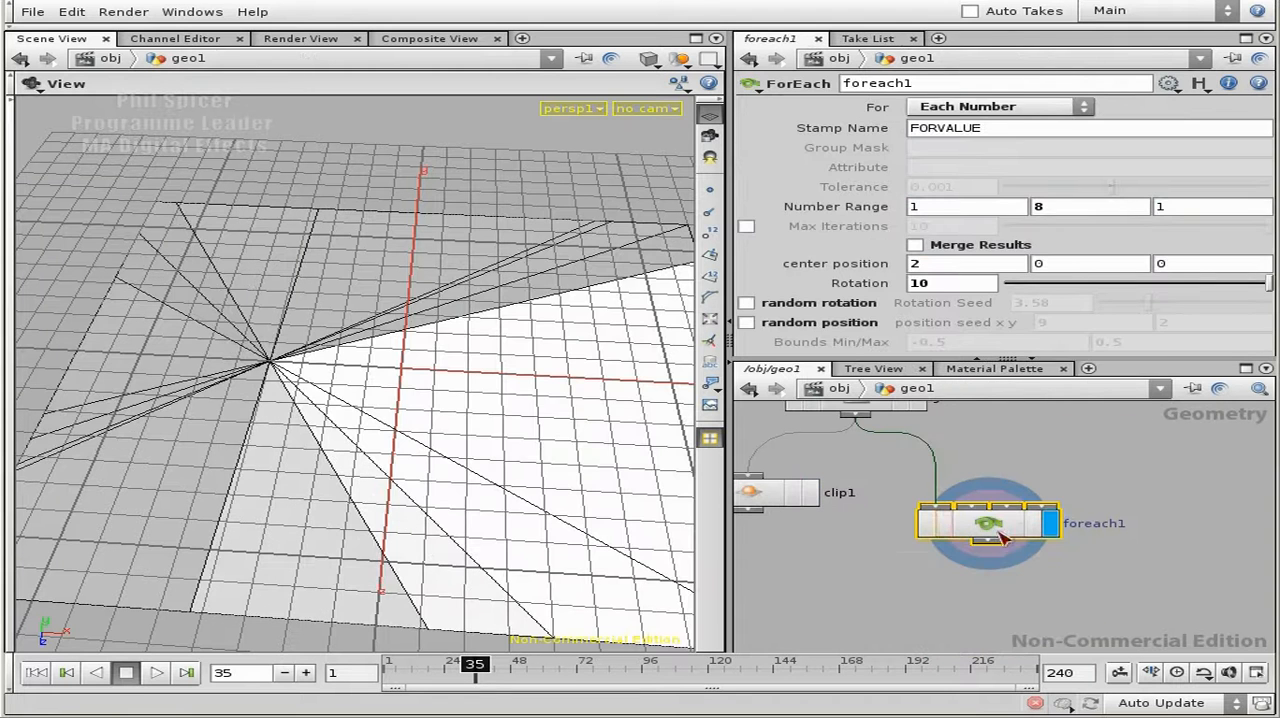
click(746, 323)
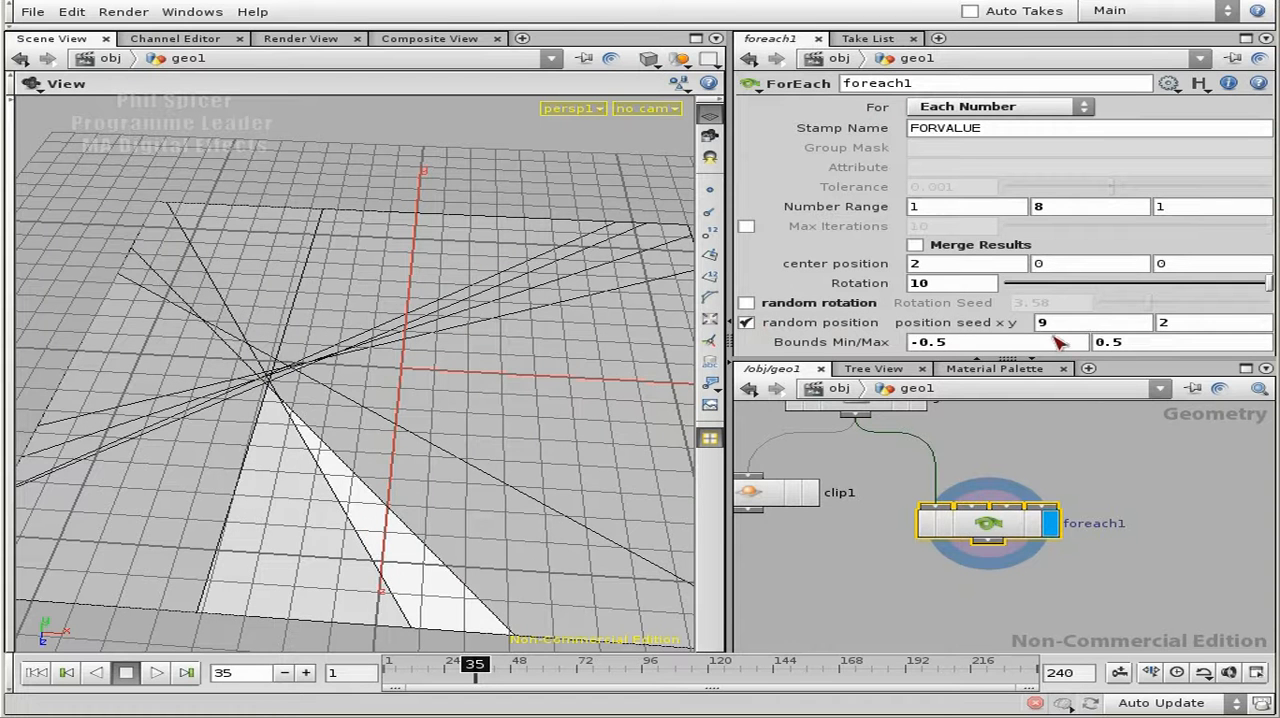
click(746, 323)
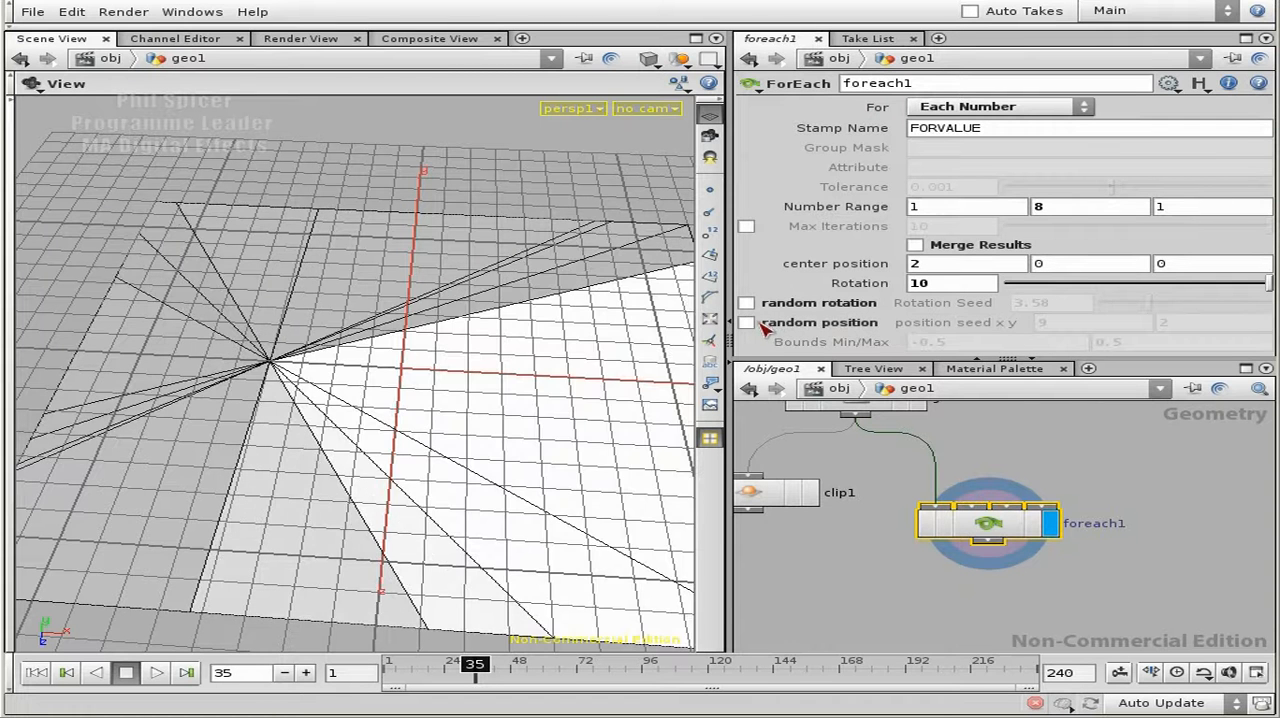
click(746, 323)
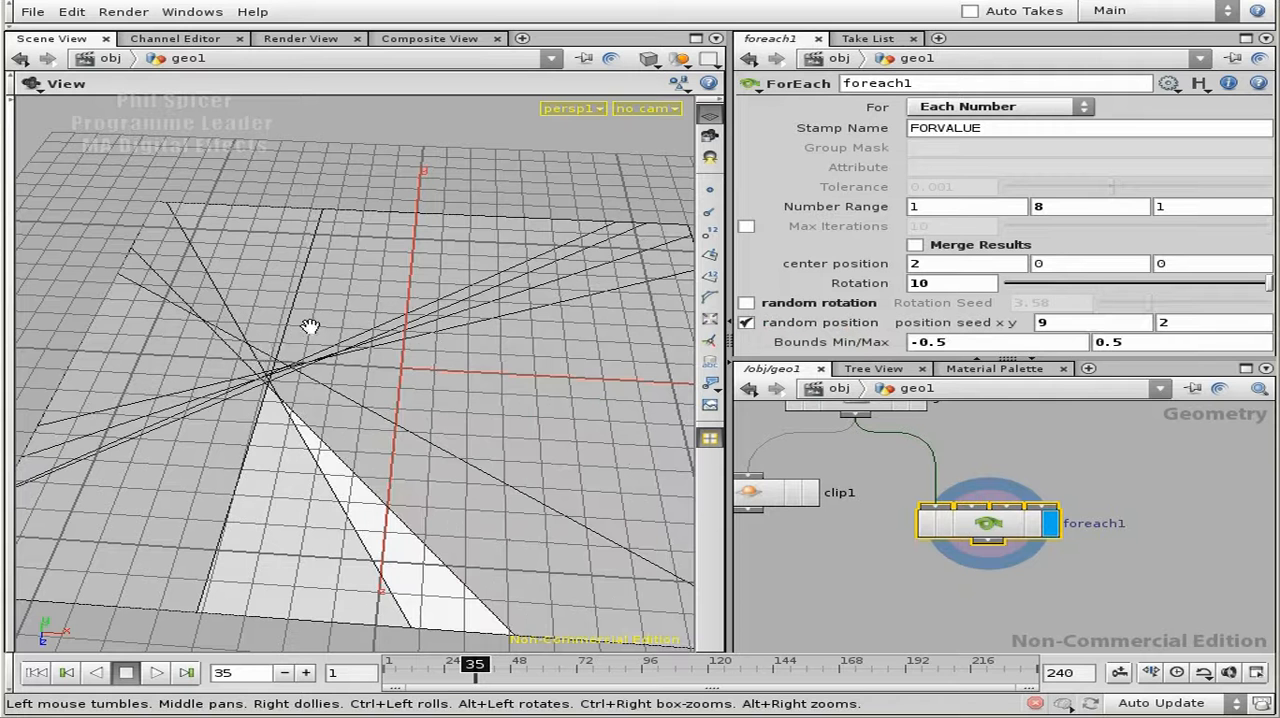
click(746, 323)
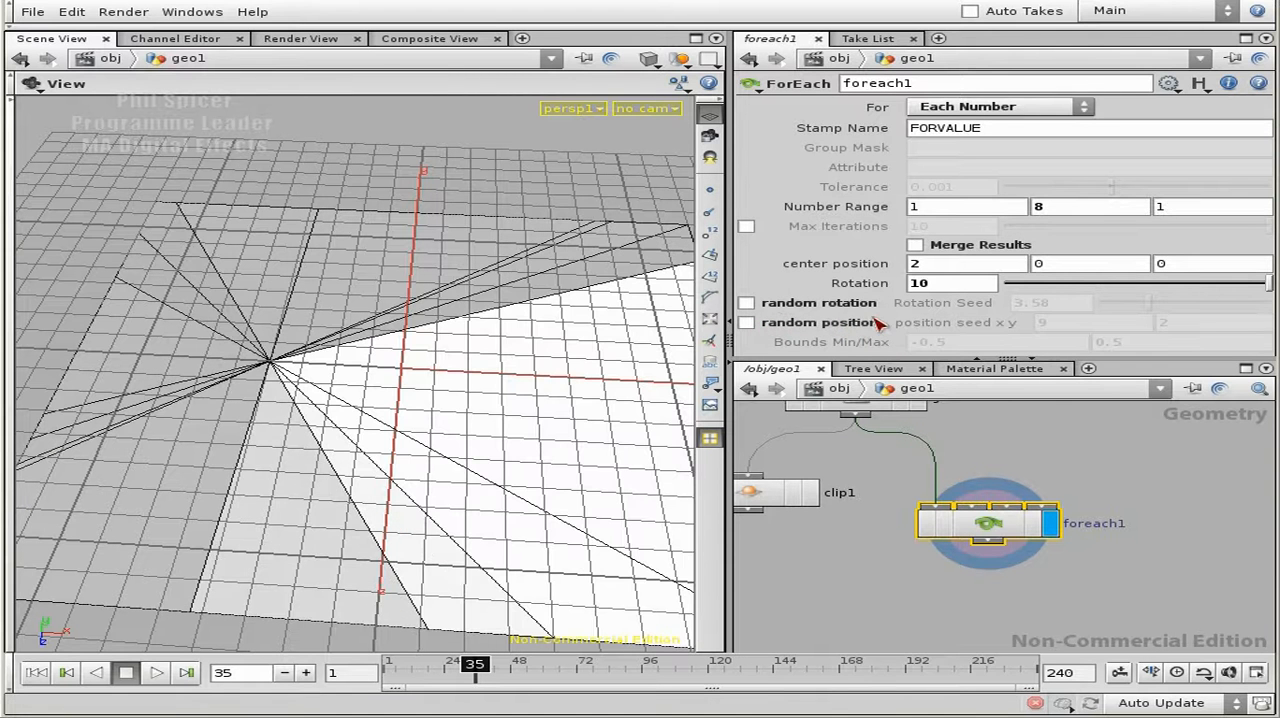
click(746, 323)
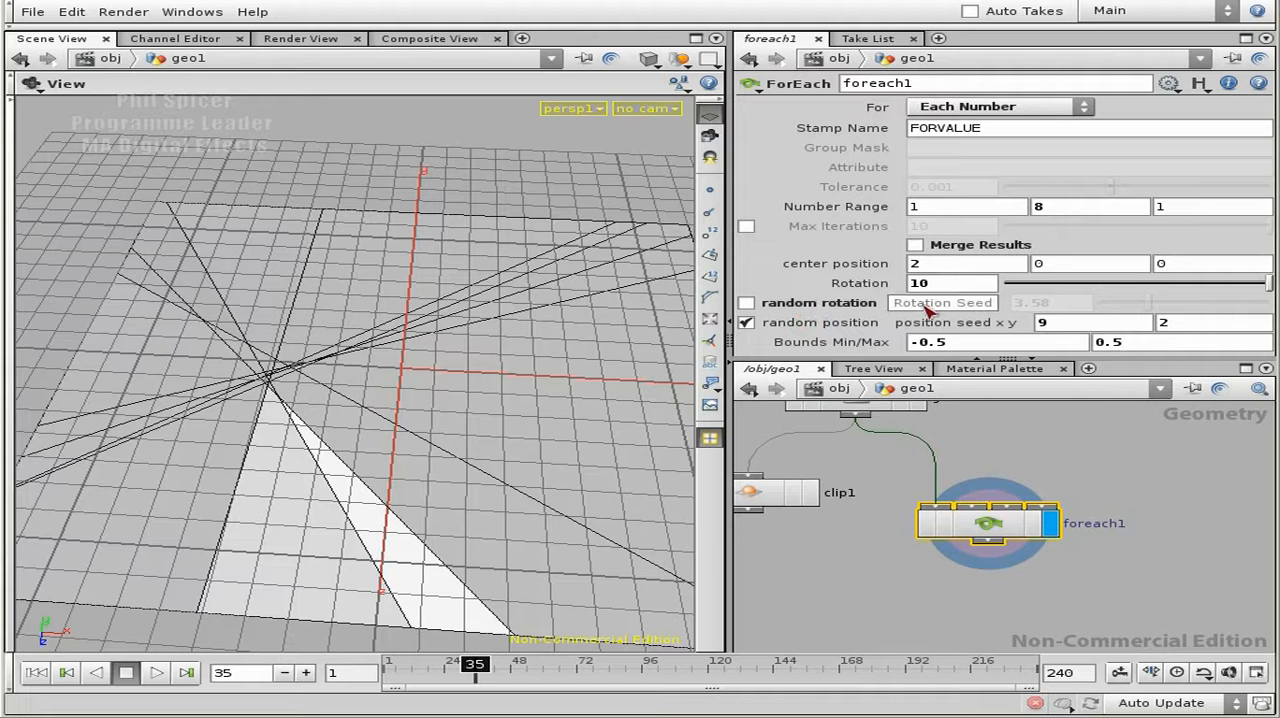
click(746, 303)
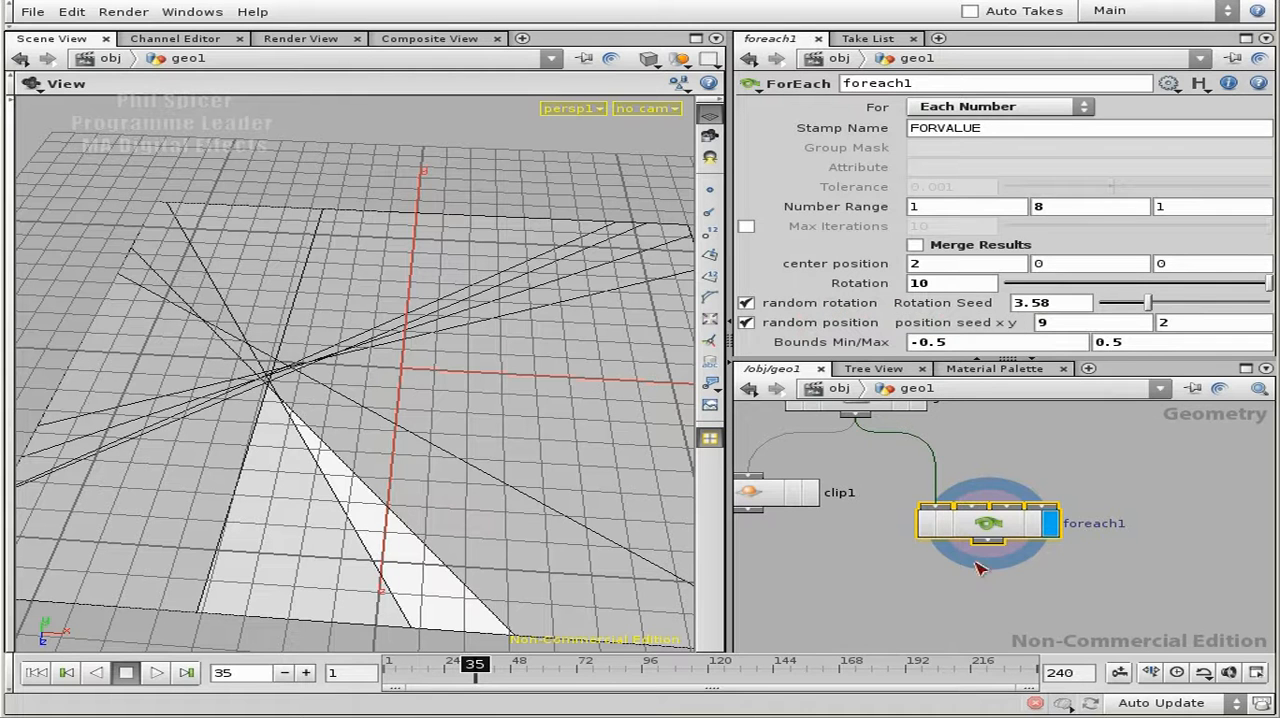
- Duplicate clip1 inside foreach1 and lay the two clips side by side, both fed by pre_xform
double_click(1005, 528)
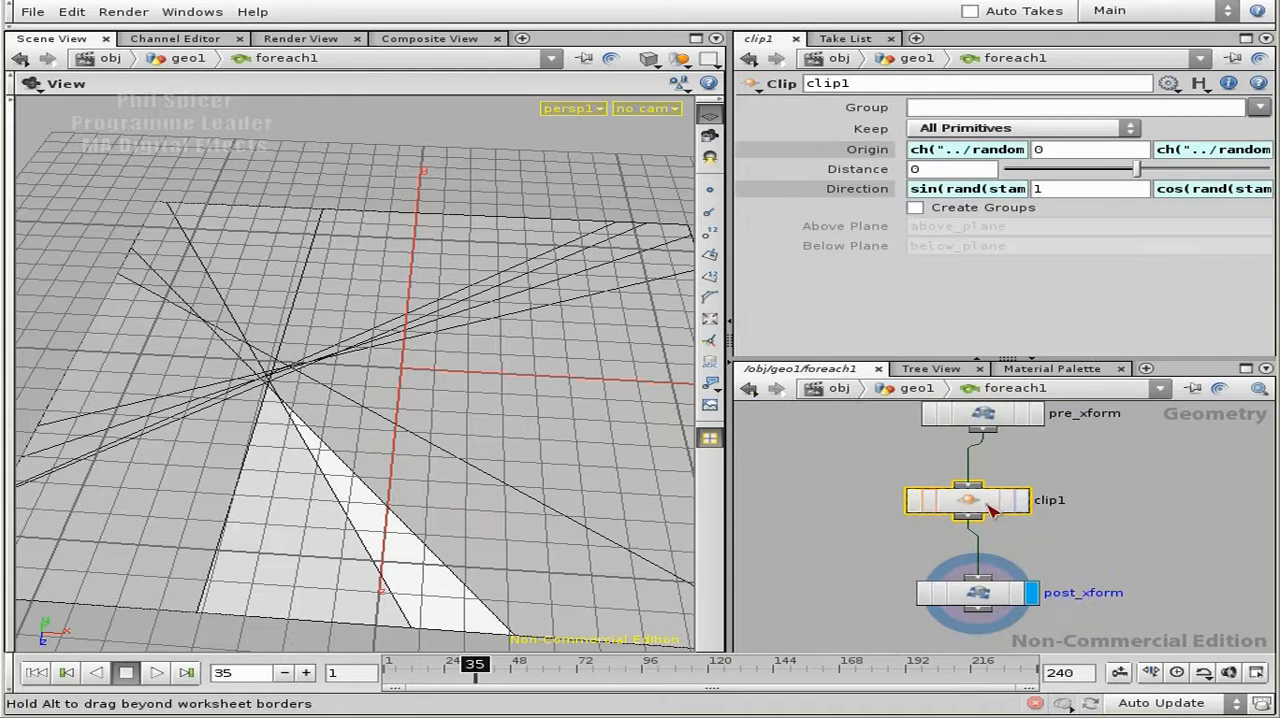
click(985, 508)
key(ctrl+c)
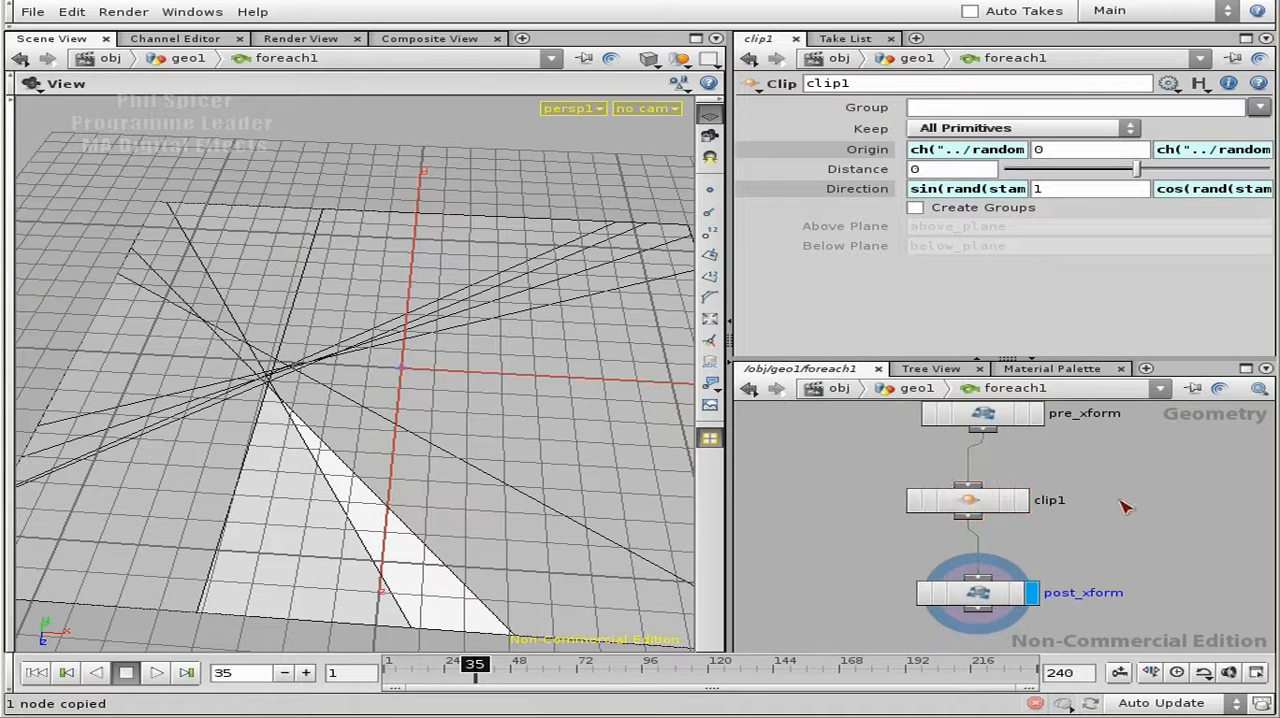
key(ctrl+v)
drag(985, 580, 830, 498)
drag(982, 503, 1122, 504)
drag(822, 498, 872, 497)
- Add a Switch node taking clip2 as first and clip1 as second input, and connect it to post_xform
click(975, 515)
key(Tab)
text(swi)
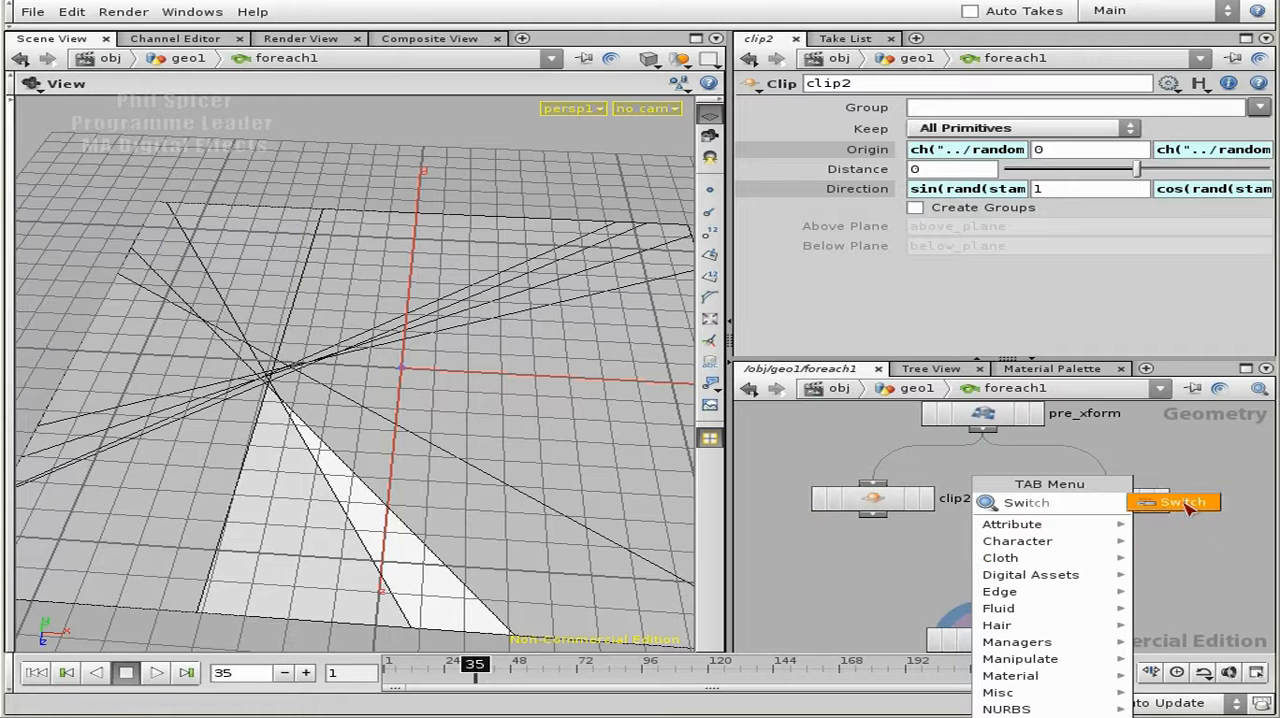
key(Return)
click(908, 540)
drag(872, 514, 956, 549)
mouse_move(1108, 516)
mouse_down()
mouse_move(960, 549)
mouse_move(988, 622)
mouse_up()
drag(961, 560, 985, 567)
- Open clip2's Direction X expression for editing
click(884, 509)
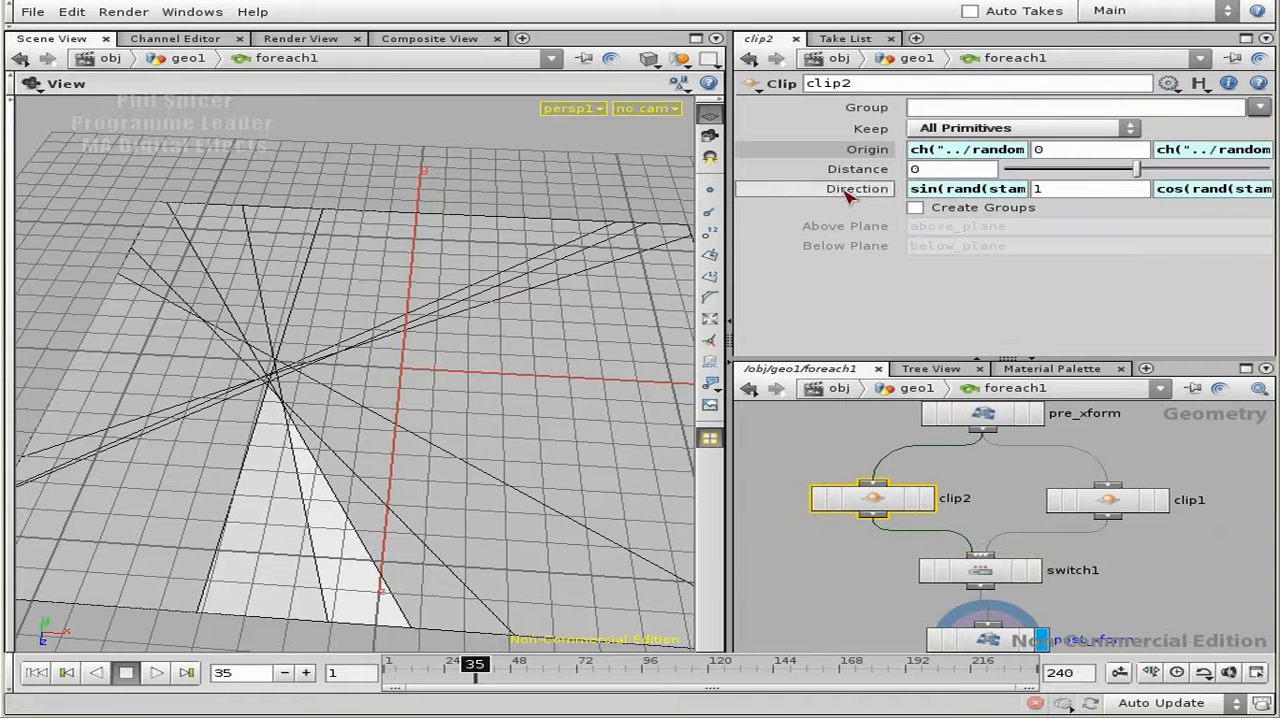
click(1008, 194)
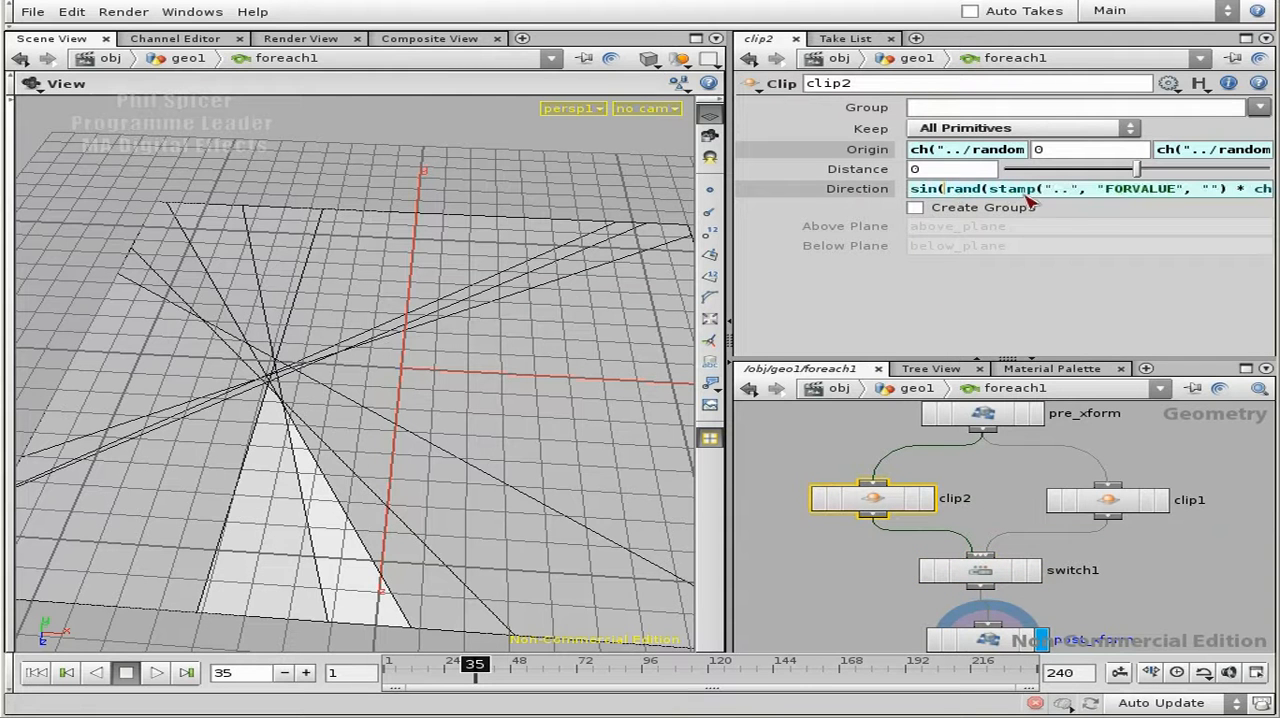
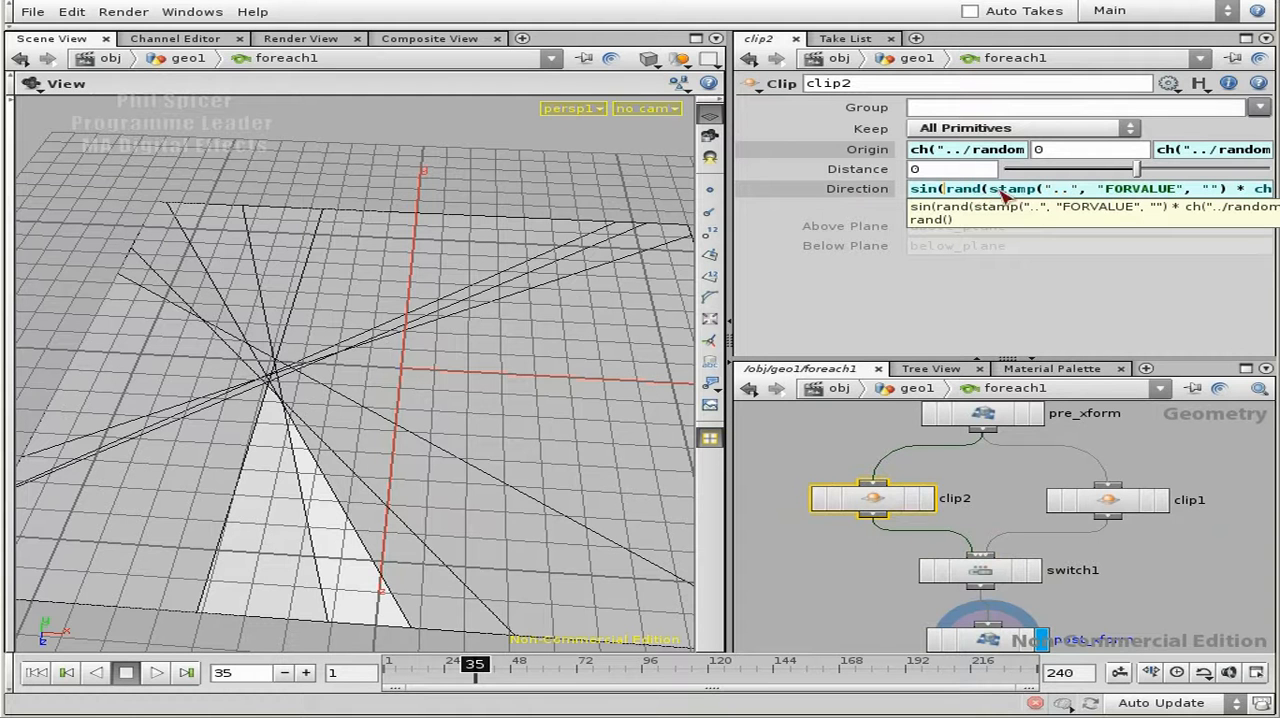
- Rename clip1 inside foreach1 as clip_random and move it farther from the other clip node
click(908, 504)
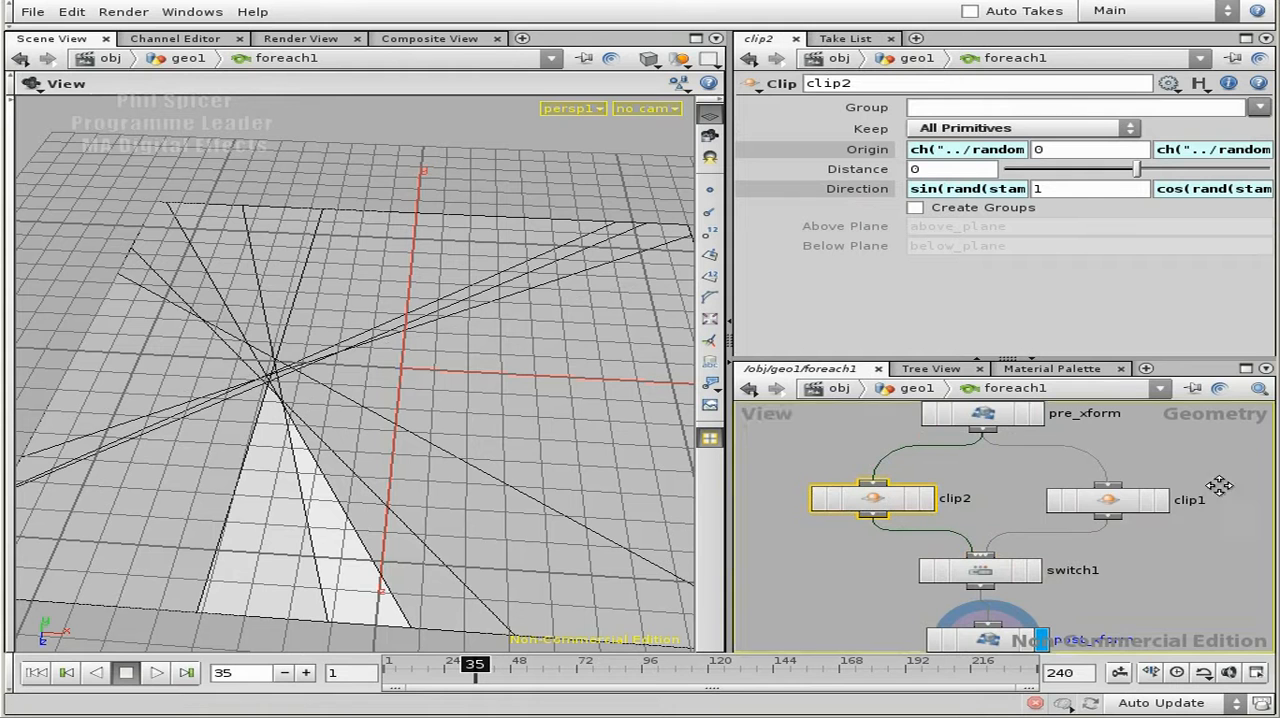
middle_drag(1219, 485, 1098, 463)
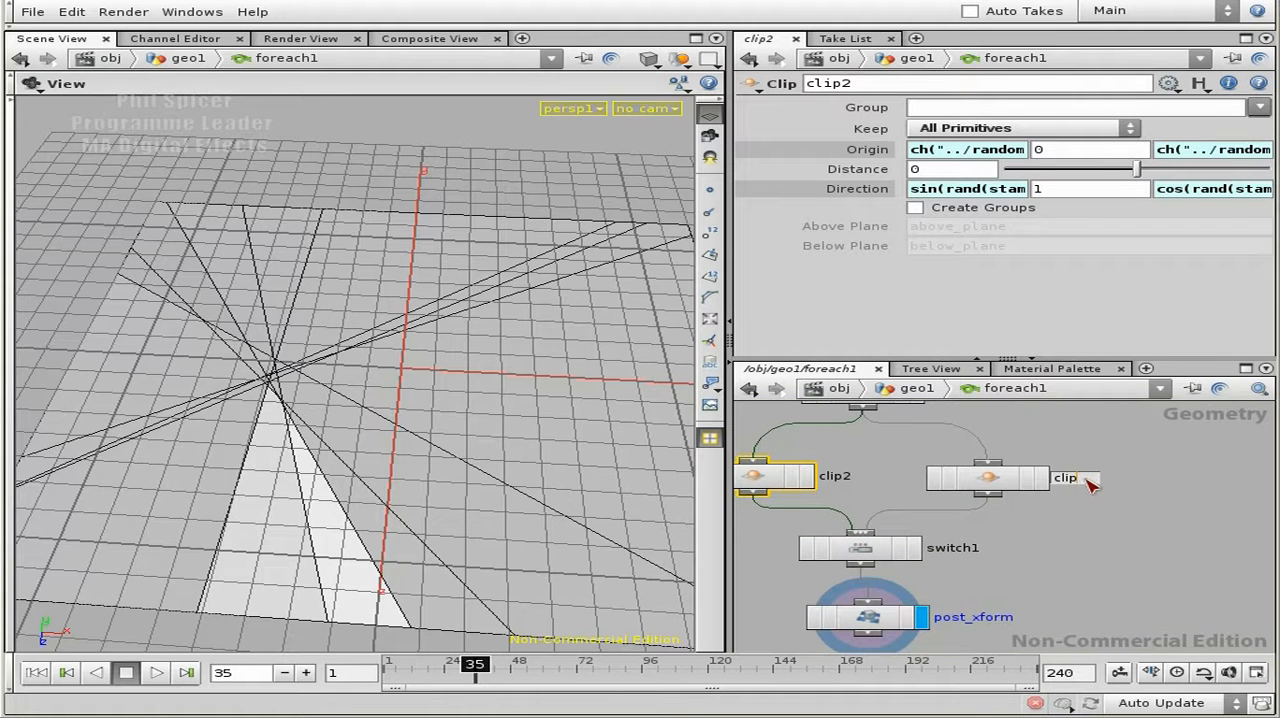
text(om)
key(Return)
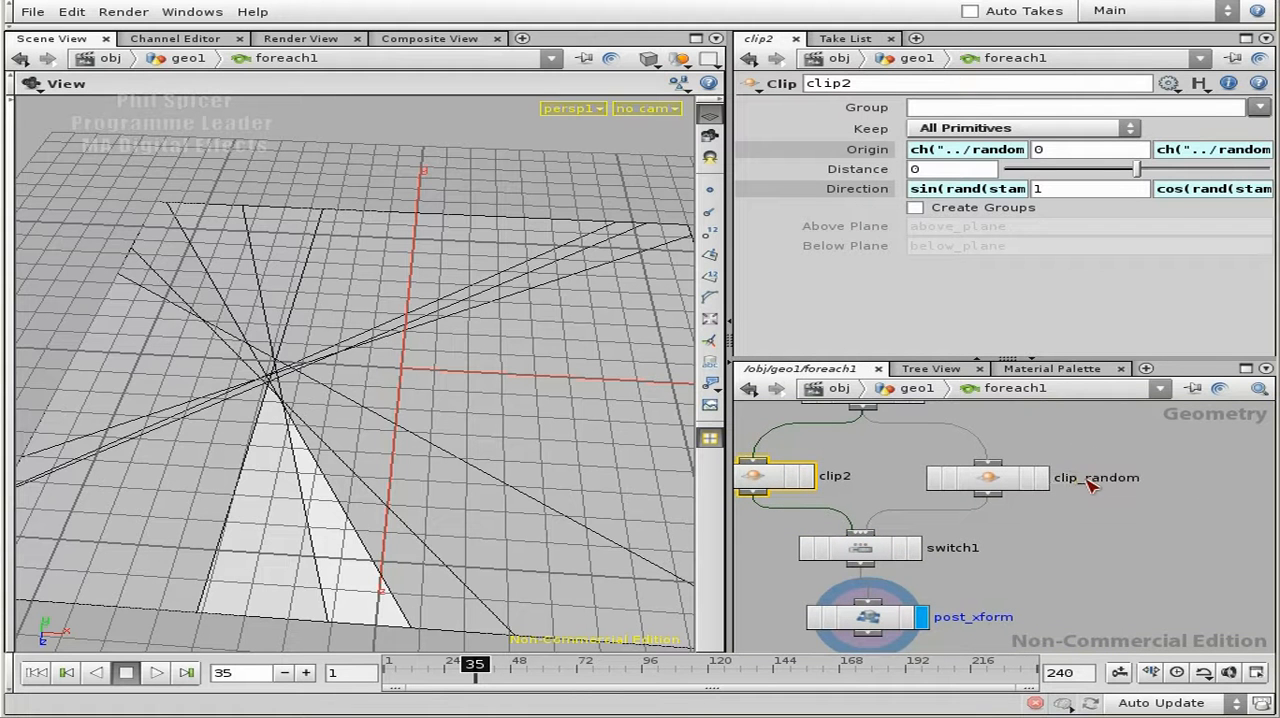
drag(988, 479, 1085, 472)
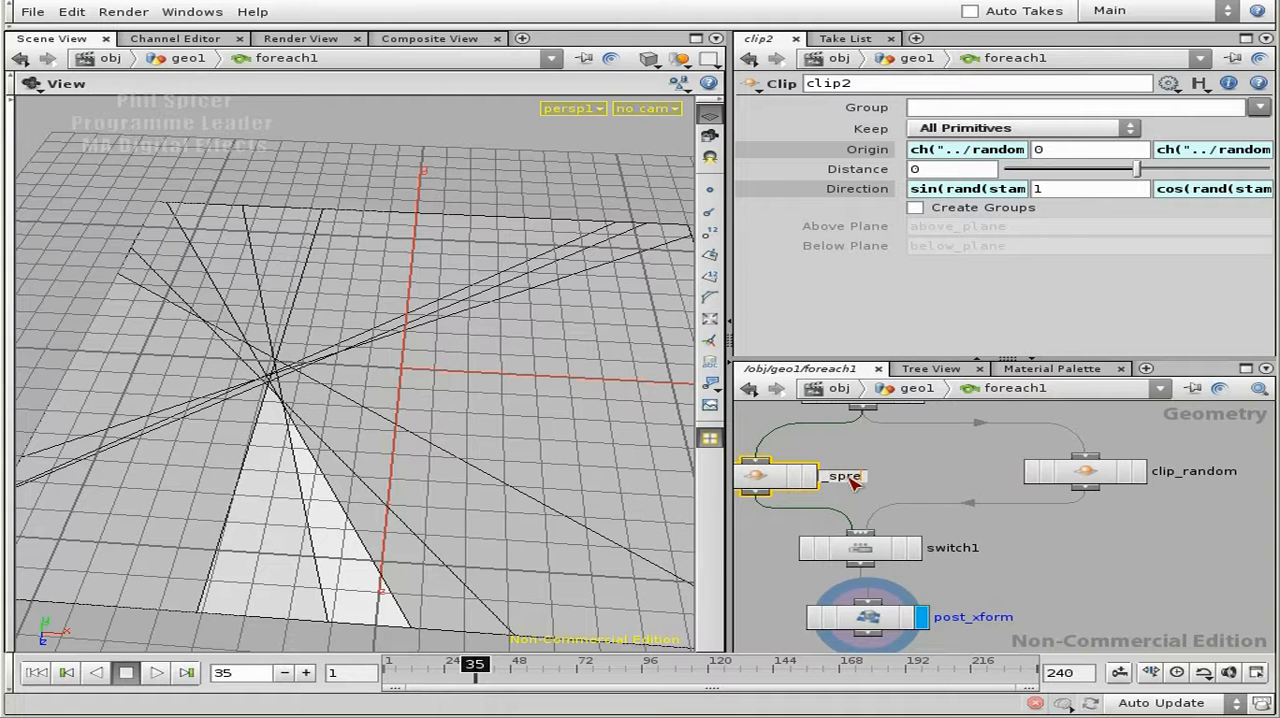
- Rename clip2 as clip_even_spread and move the switch and post_xform nodes farther below the two clips
text(d)
key(Return)
middle_drag(1070, 569, 1153, 452)
drag(1029, 562, 1000, 539)
middle_drag(1094, 472, 1085, 600)
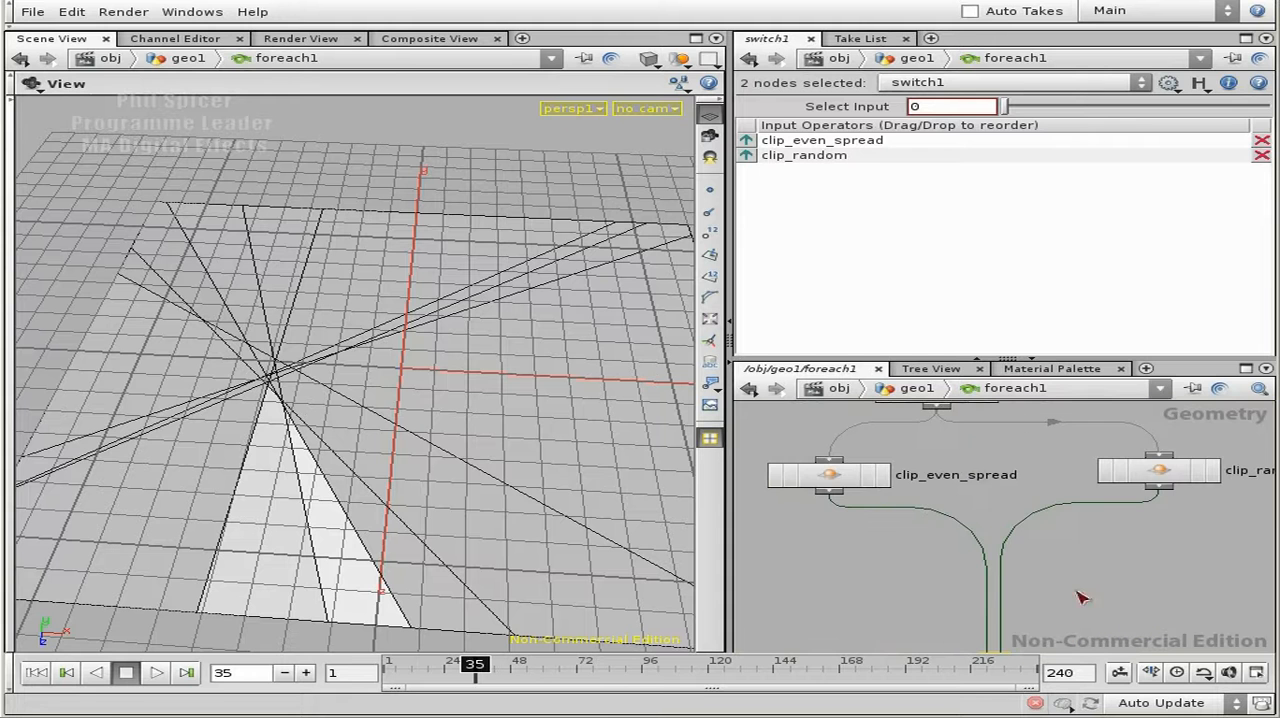
middle_drag(960, 482, 986, 533)
- Open clip_even_spread's Direction X expression in the expression editor and remove the rand( function around stamp
click(873, 529)
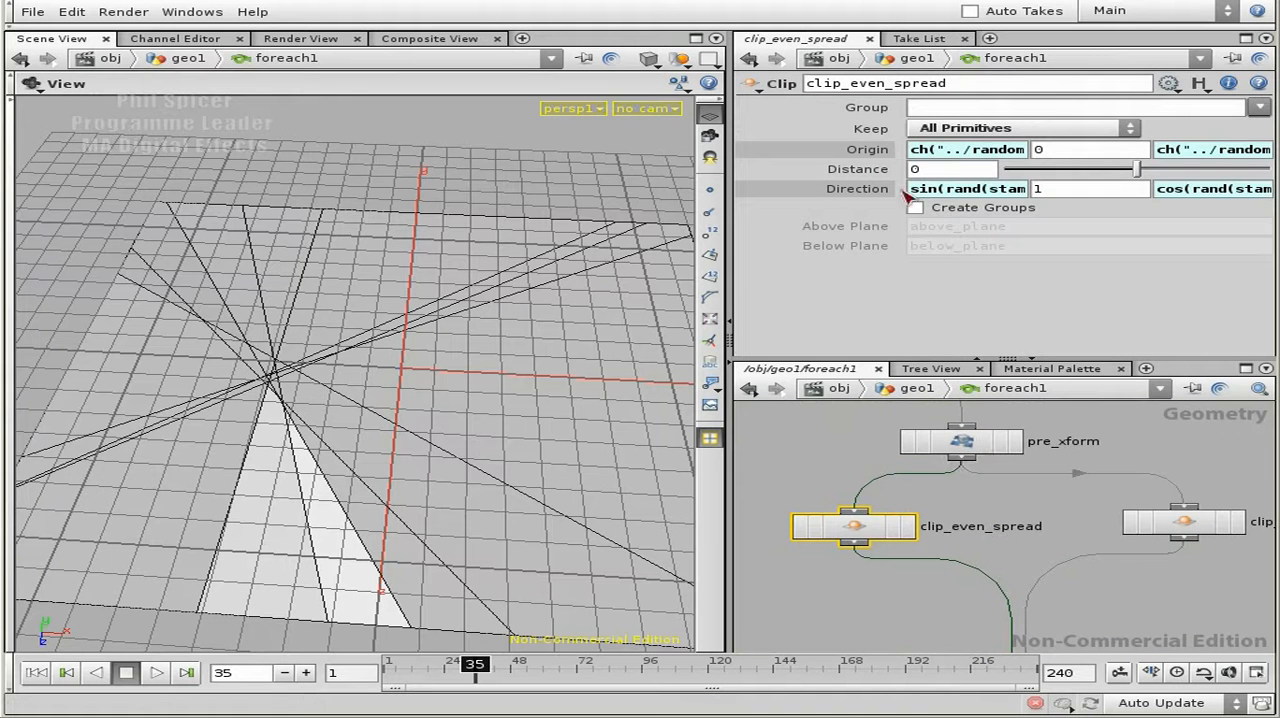
click(914, 190)
click(1060, 190)
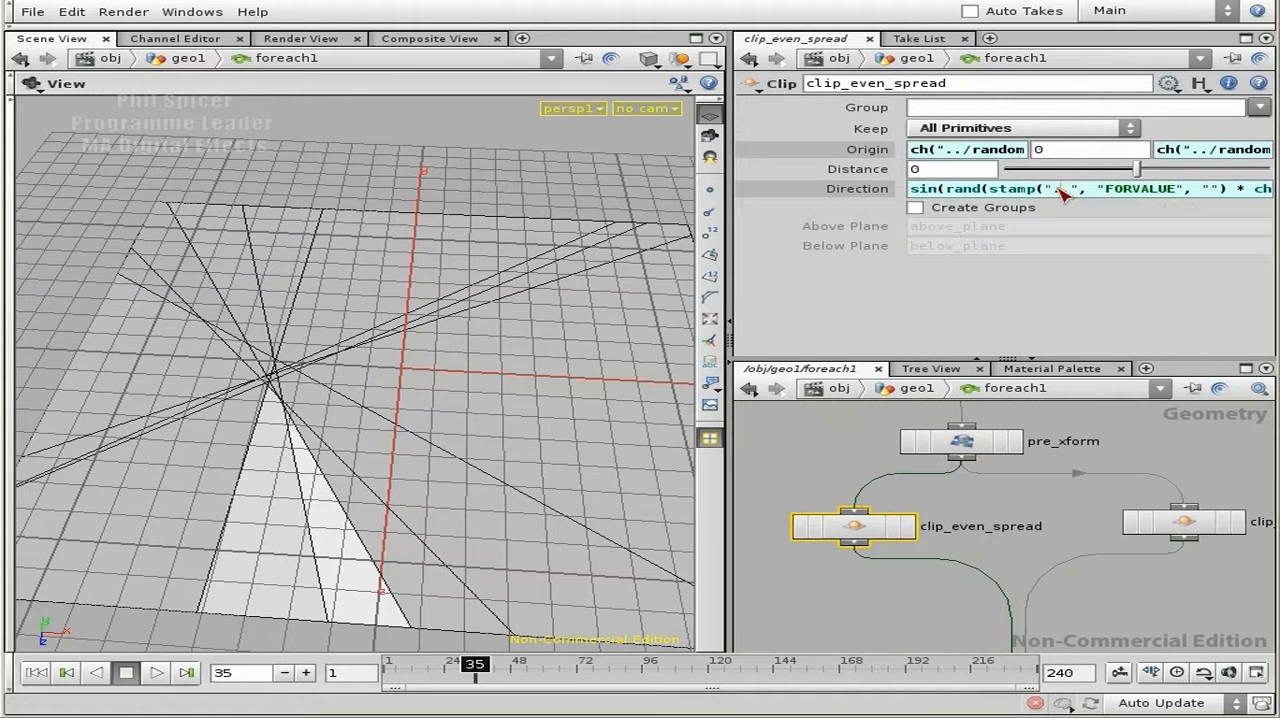
click(990, 190)
key(alt+e)
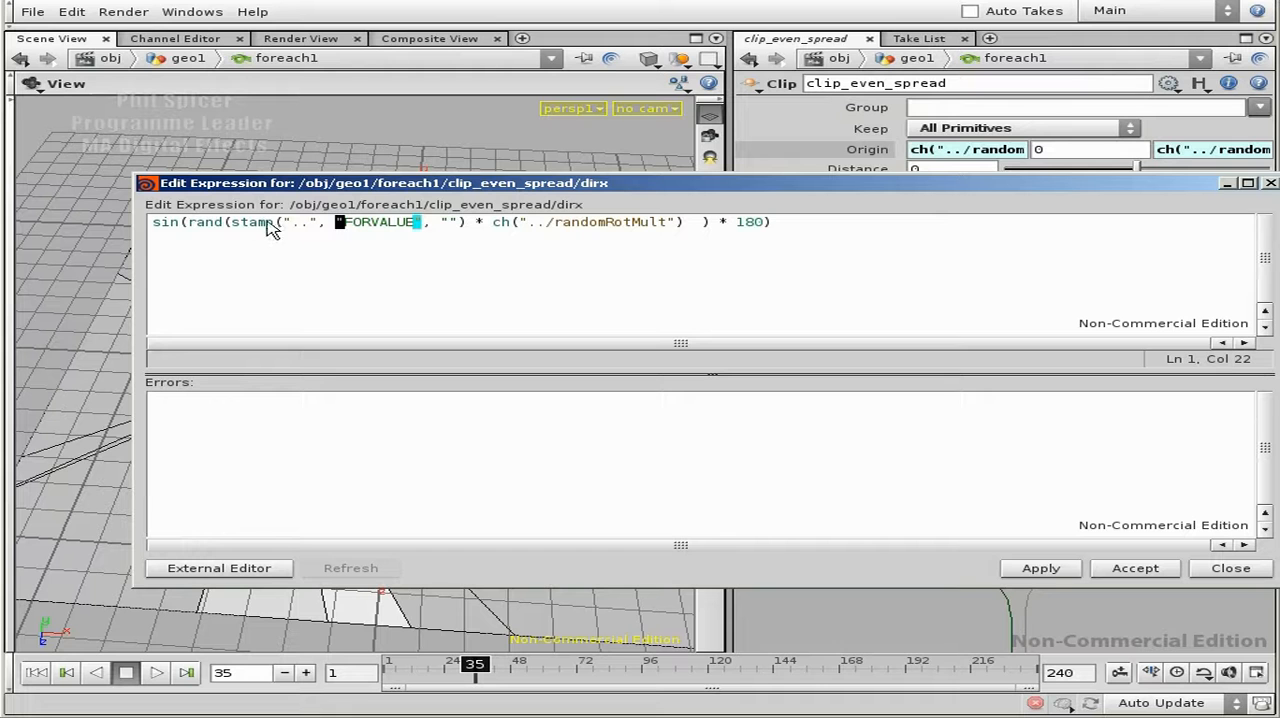
click(229, 222)
key(BackSpace)
key(BackSpace)
key(BackSpace)
key(BackSpace)
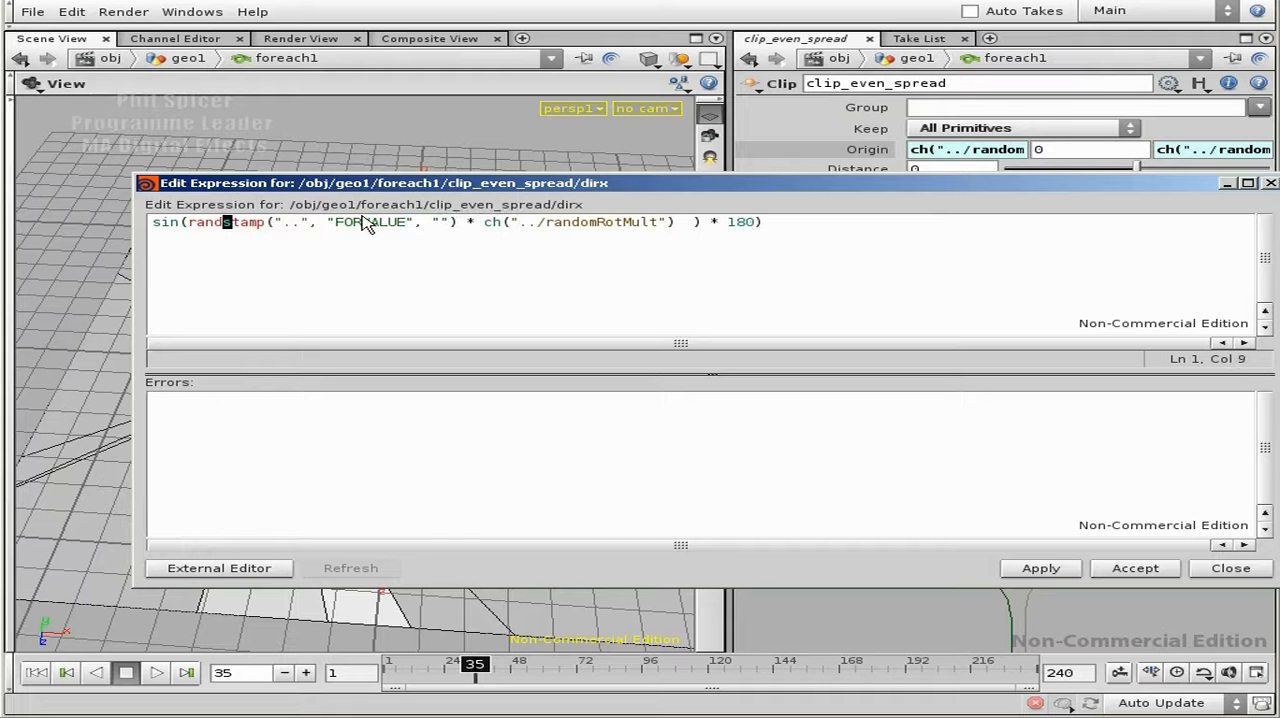
key(BackSpace)
- Delete the randomRotMult multiplier and the leftover bracket so Direction X reads sin(stamp("..", "FORVALUE", "") * 180 )
key(Right)
key(Right)
key(Right)
key(Right)
key(Right)
key(Right)
key(Right)
key(Right)
key(Right)
key(Right)
key(Right)
key(Right)
key(Right)
key(Right)
key(Right)
key(Right)
key(Right)
key(Right)
key(Right)
key(Right)
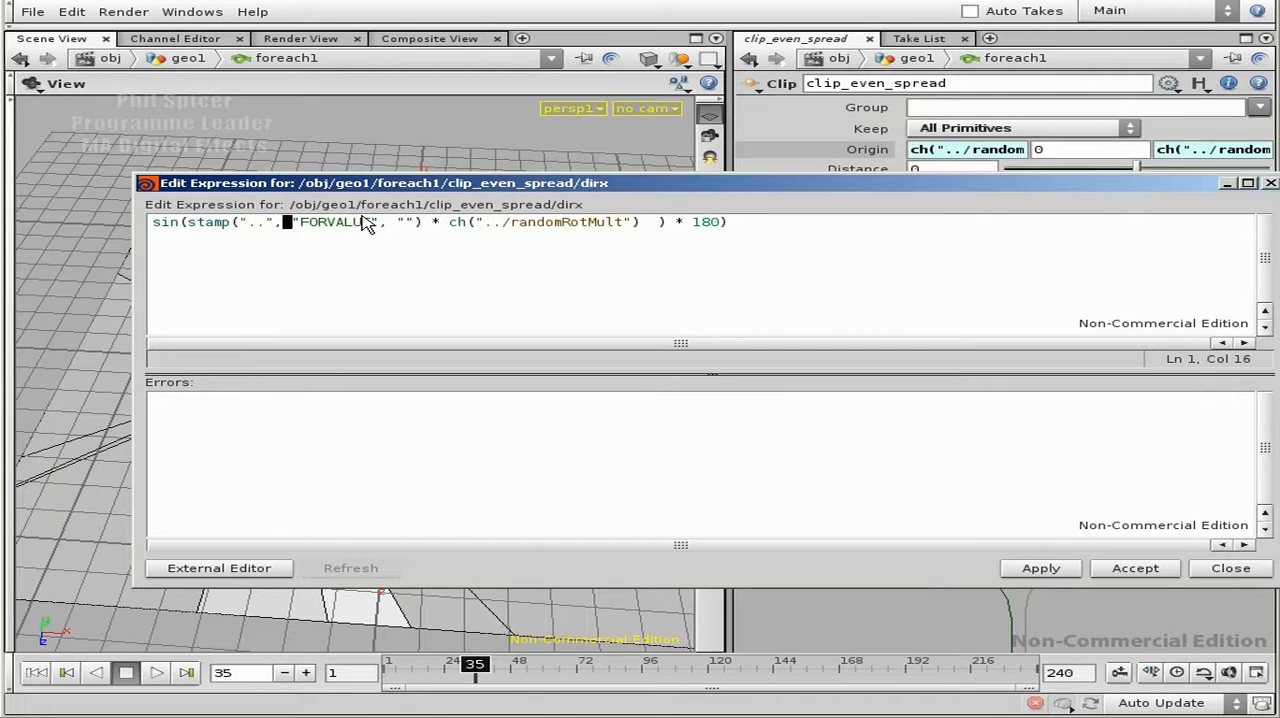
key(Right)
key(Right)
key(Right)
key(Right)
key(Right)
key(Right)
key(Right)
key(Right)
key(Right)
key(Right)
key(Right)
key(Right)
key(Right)
key(Right)
key(Right)
key(Right)
key(Right)
key(Right)
key(Right)
key(Right)
key(BackSpace)
key(BackSpace)
key(BackSpace)
key(BackSpace)
key(BackSpace)
key(BackSpace)
key(BackSpace)
key(BackSpace)
key(BackSpace)
key(BackSpace)
key(BackSpace)
key(BackSpace)
key(BackSpace)
key(BackSpace)
key(BackSpace)
key(BackSpace)
key(BackSpace)
key(BackSpace)
key(BackSpace)
key(BackSpace)
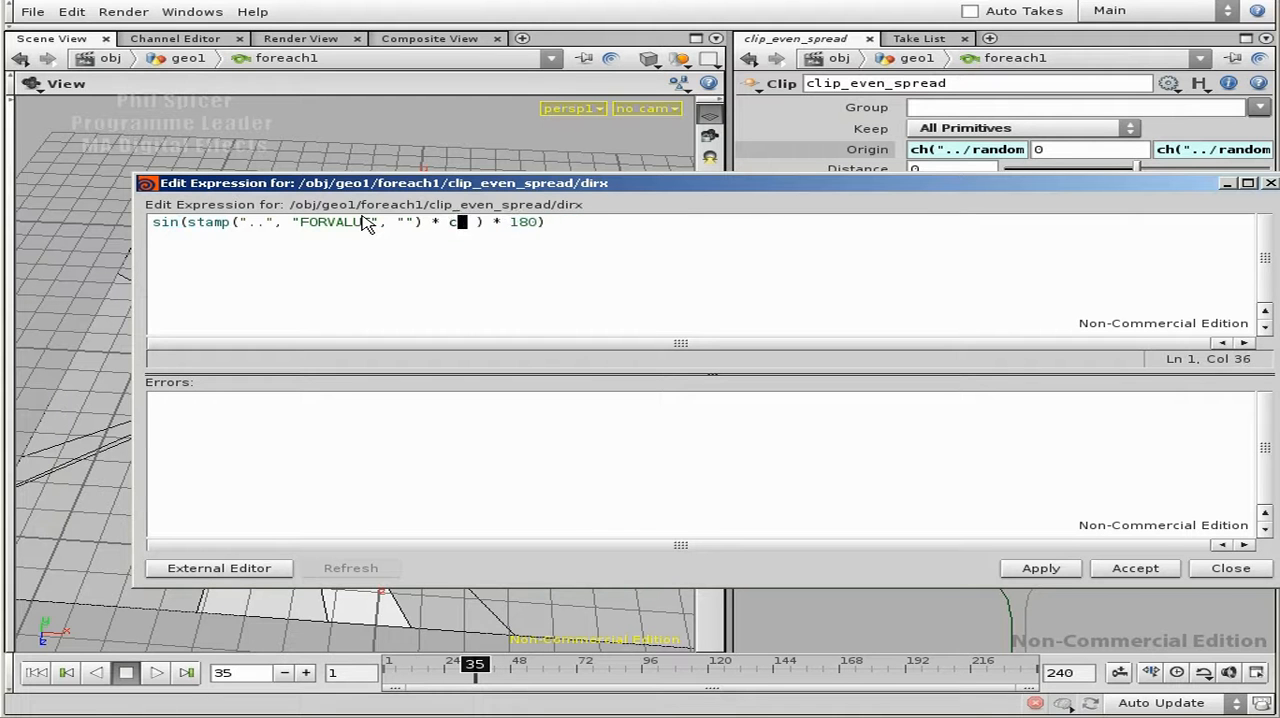
key(Delete)
key(Right)
key(Right)
key(BackSpace)
key(Right)
key(Right)
key(Right)
key(Right)
key(Right)
key(Right)
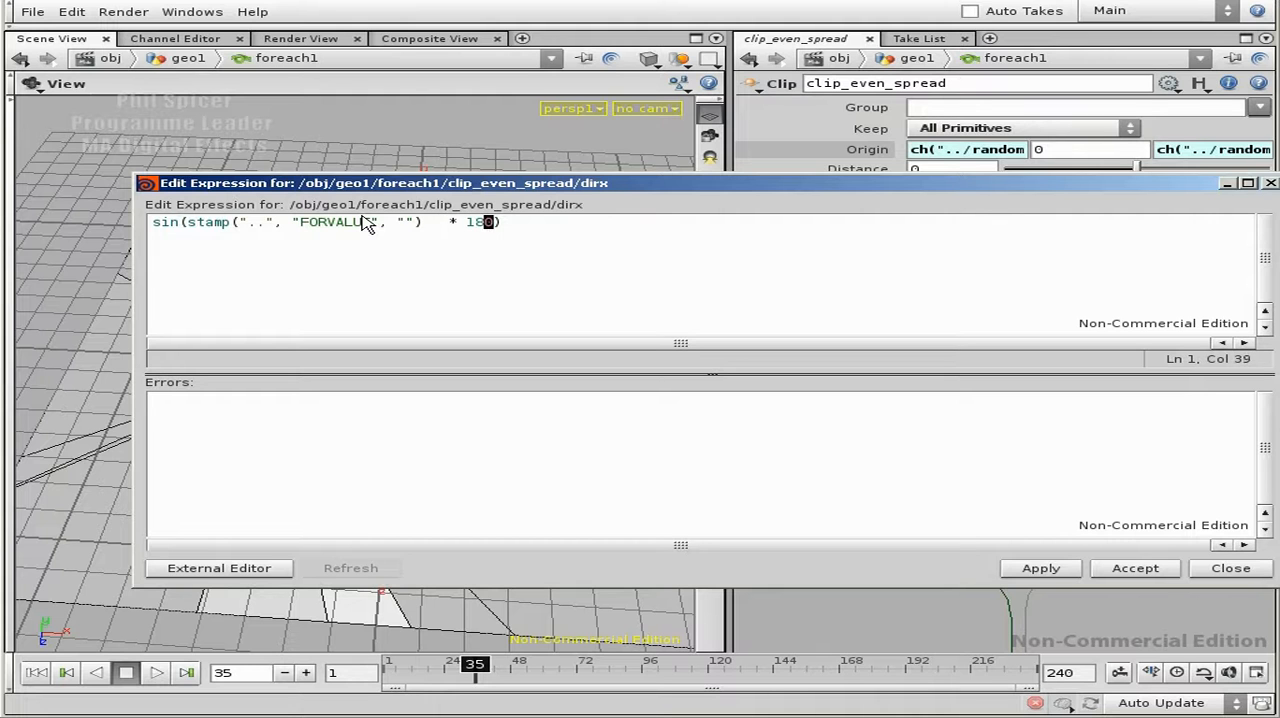
key(Left)
key(Left)
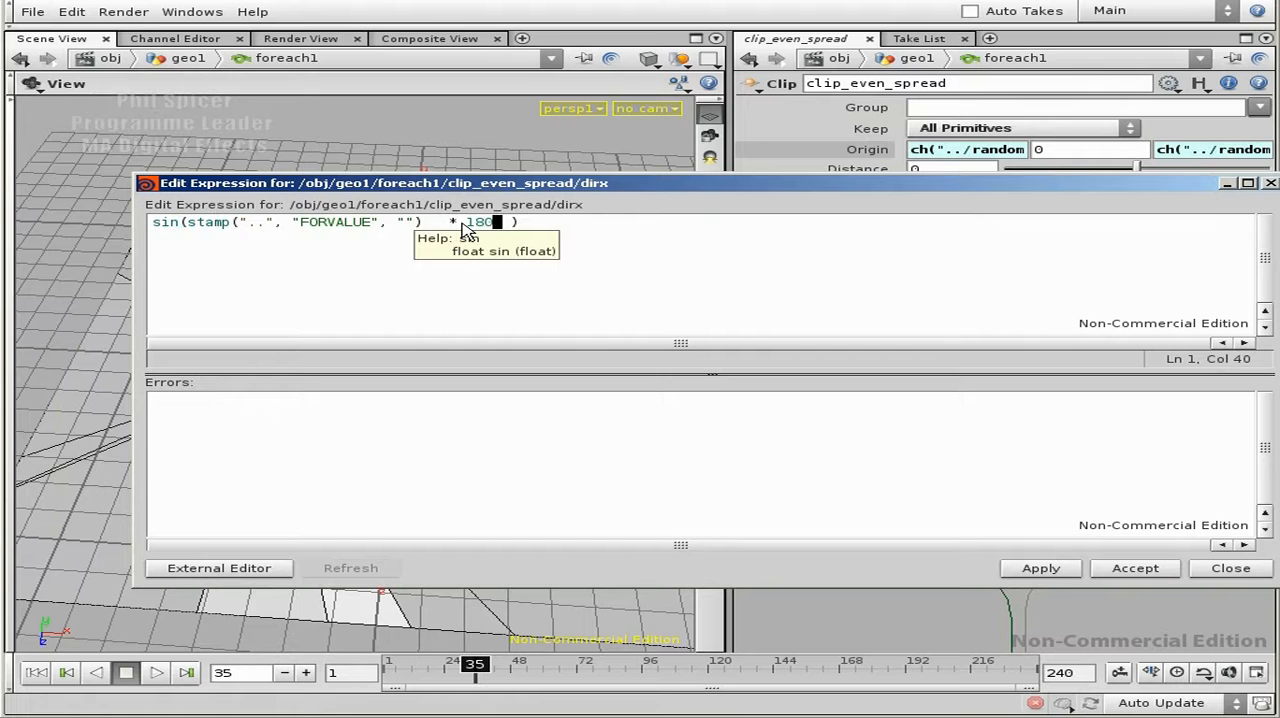
click(468, 222)
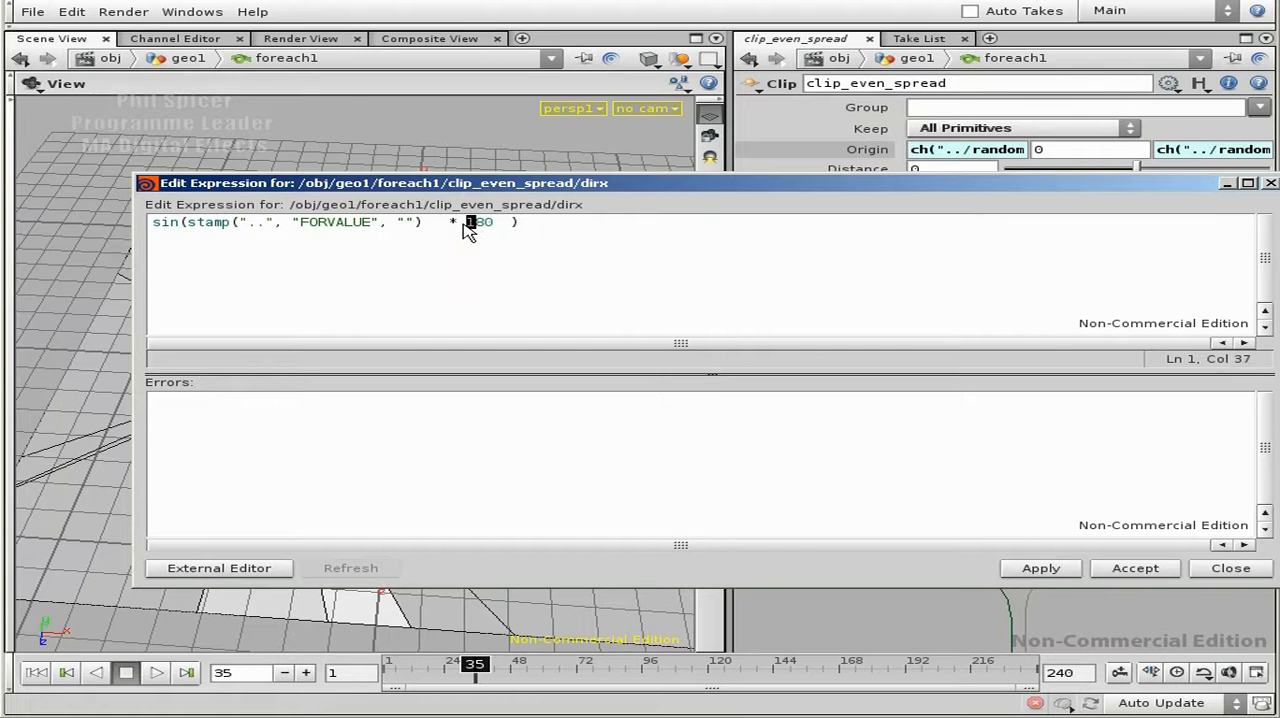
click(497, 229)
- Go up to geo1 with the expression editor kept open, and copy foreach1's second Number Range parameter
drag(708, 197, 629, 212)
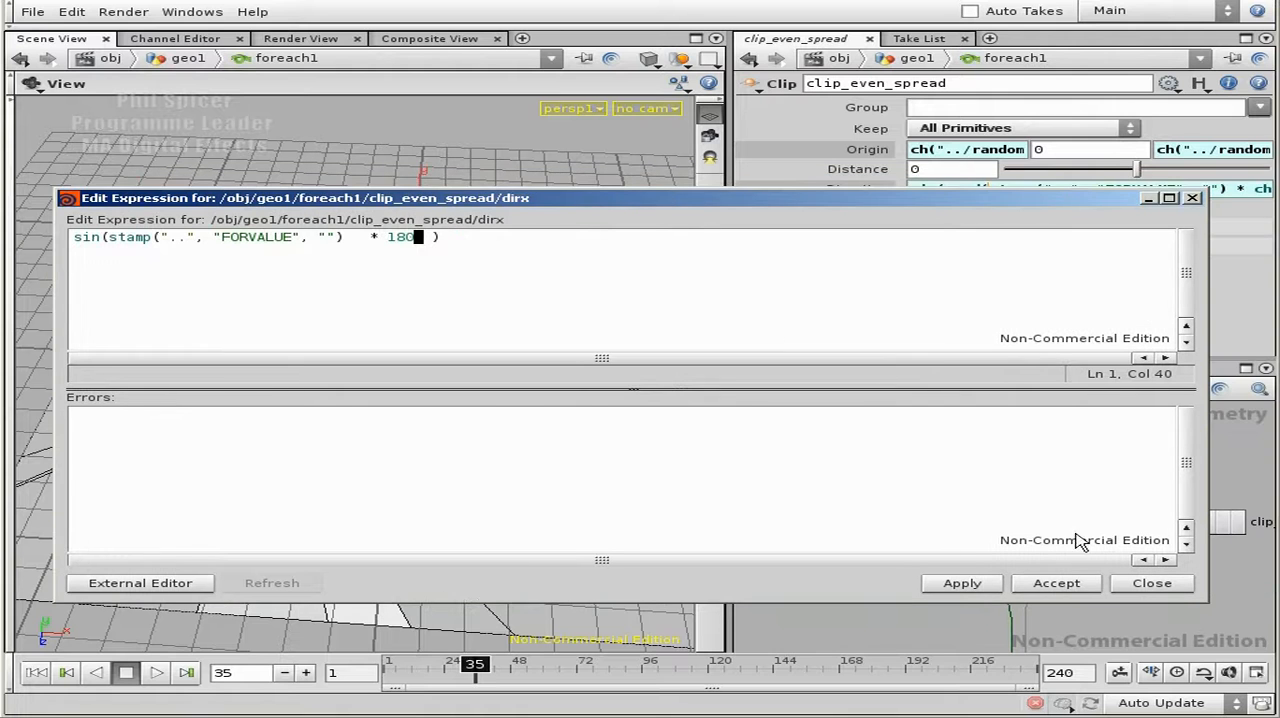
click(915, 635)
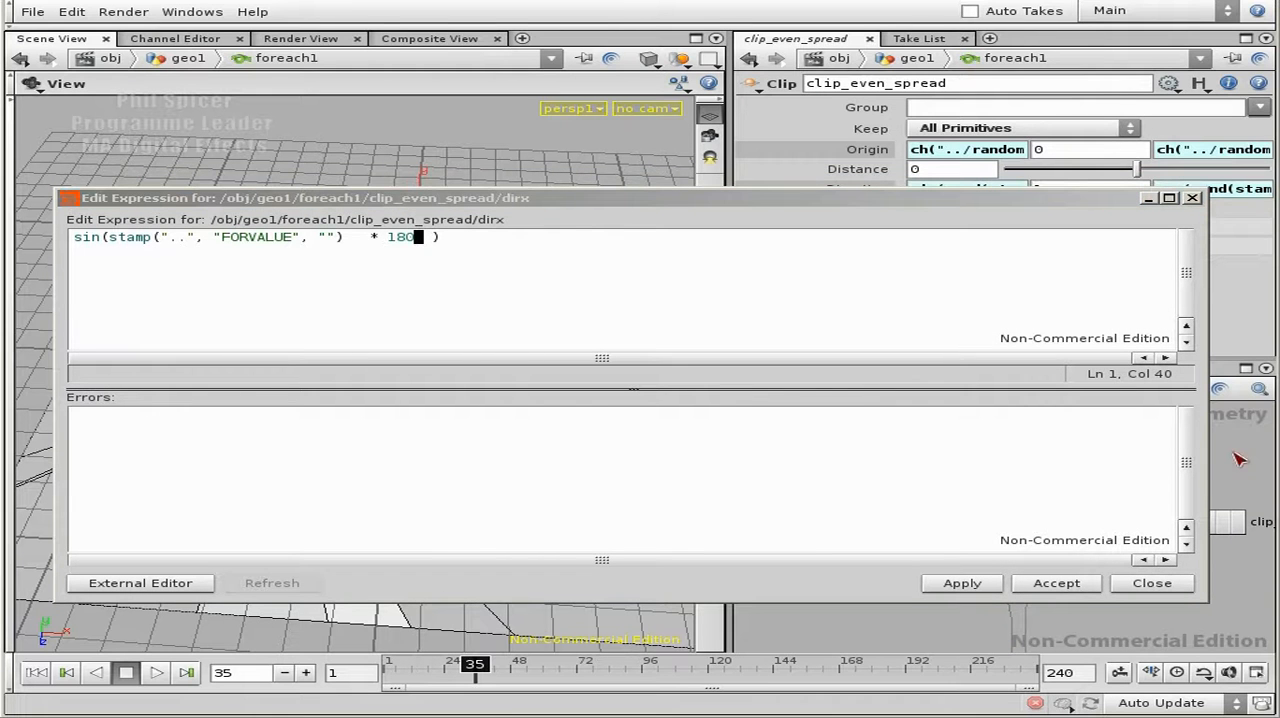
key(u)
drag(1005, 198, 1010, 349)
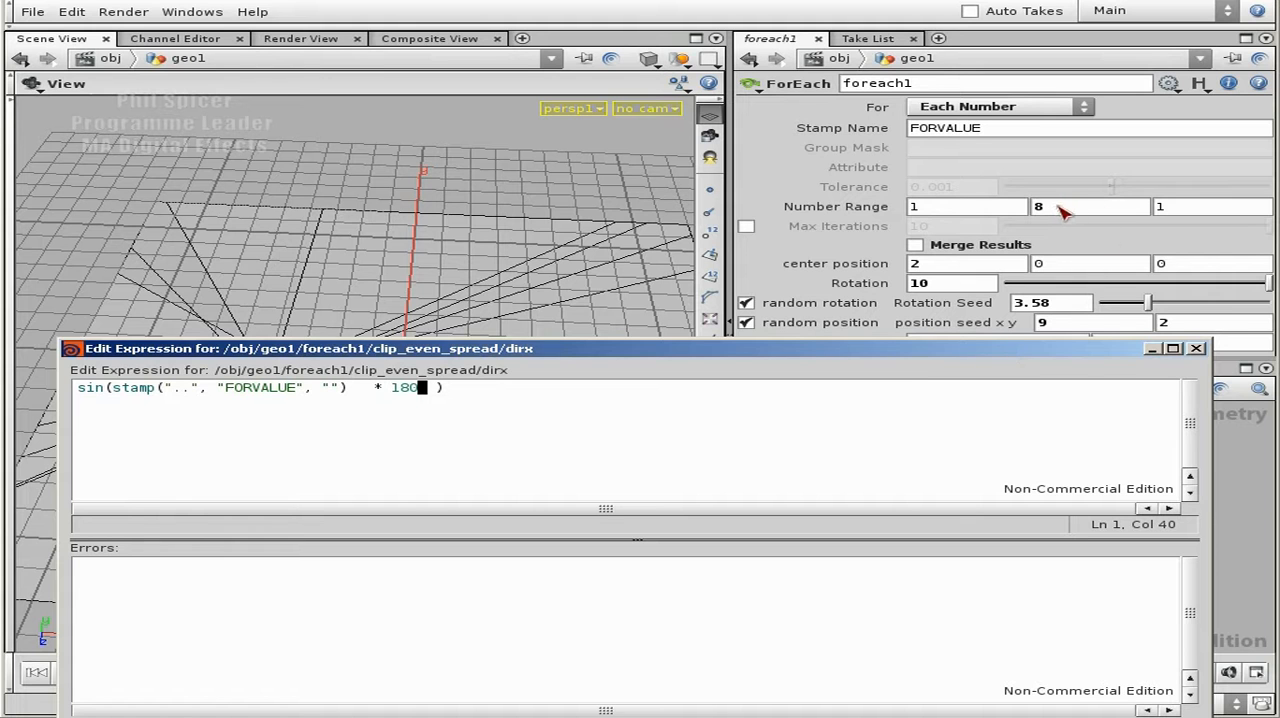
right_click(1065, 209)
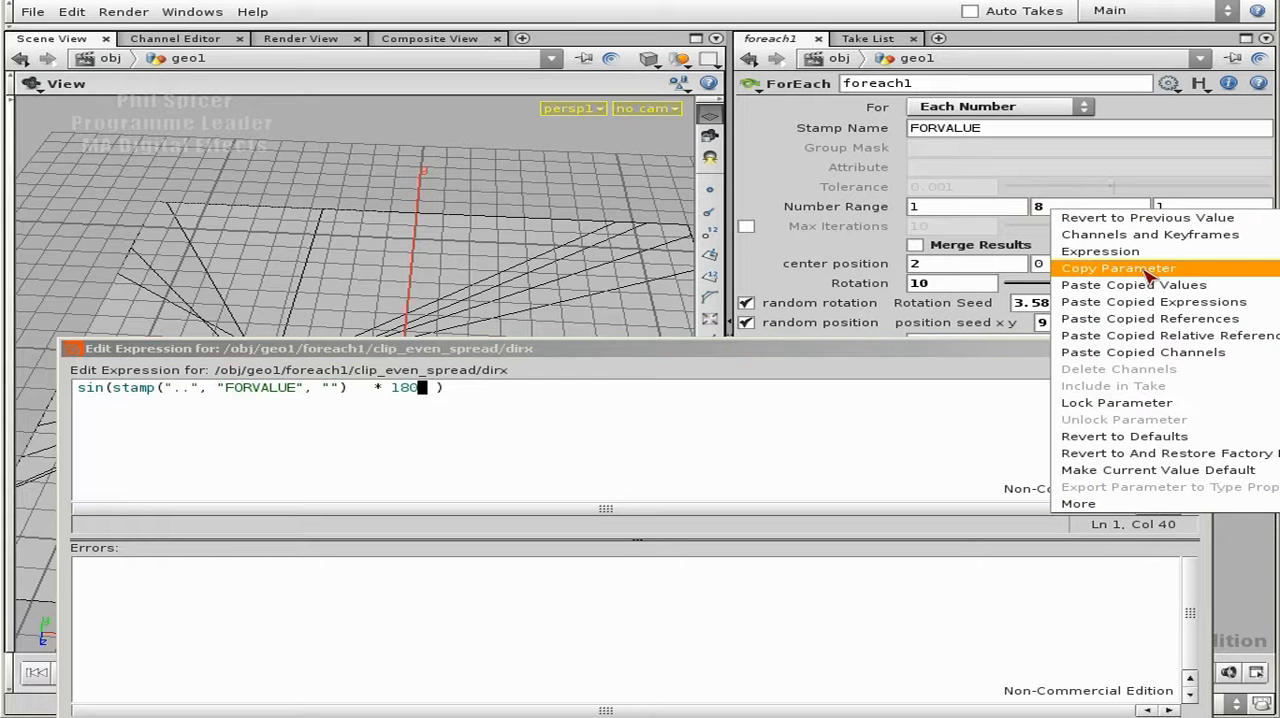
click(1148, 271)
click(466, 396)
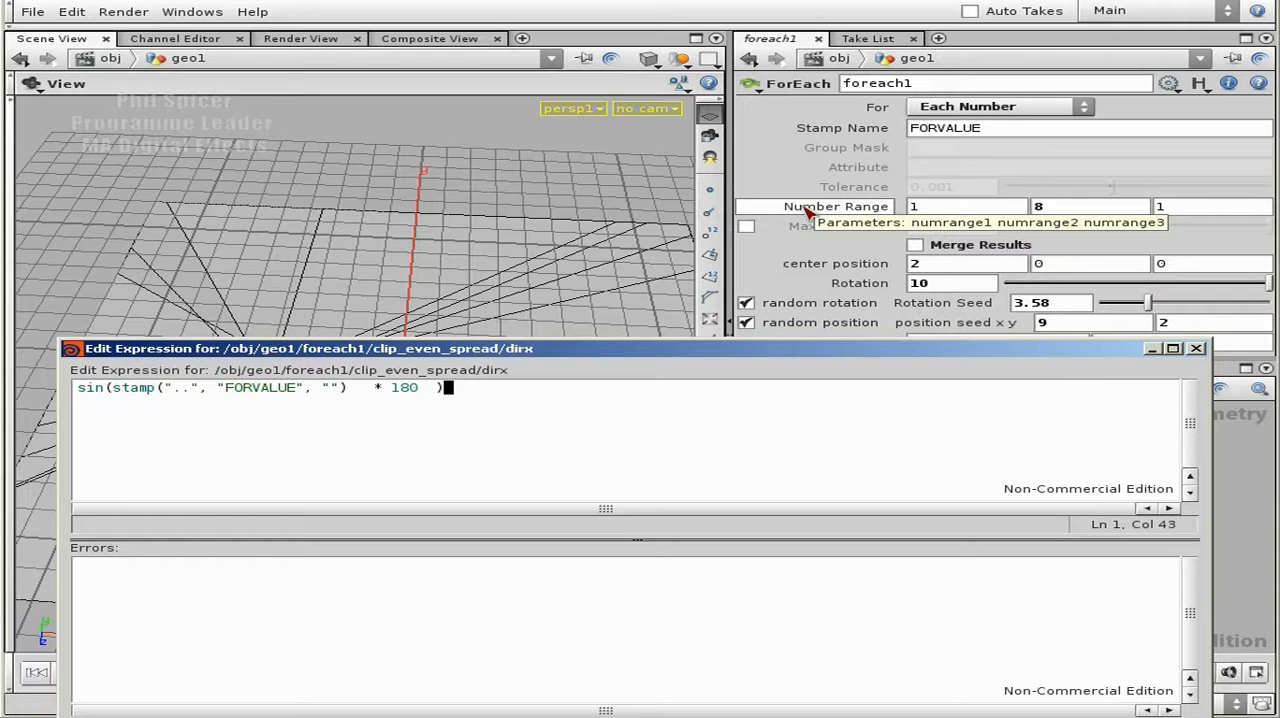
- Add a division after 180 in the Direction X expression, starting the channel reference ch(../num)
click(420, 390)
text(/)
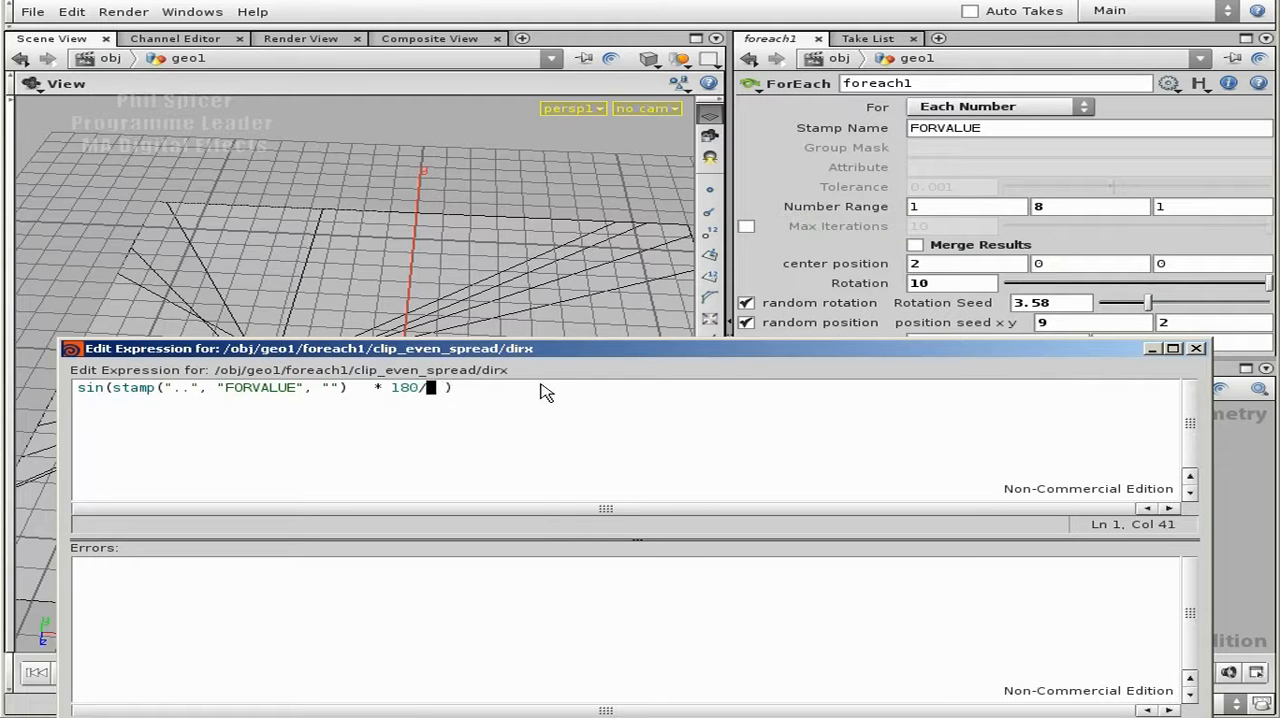
text(ch)
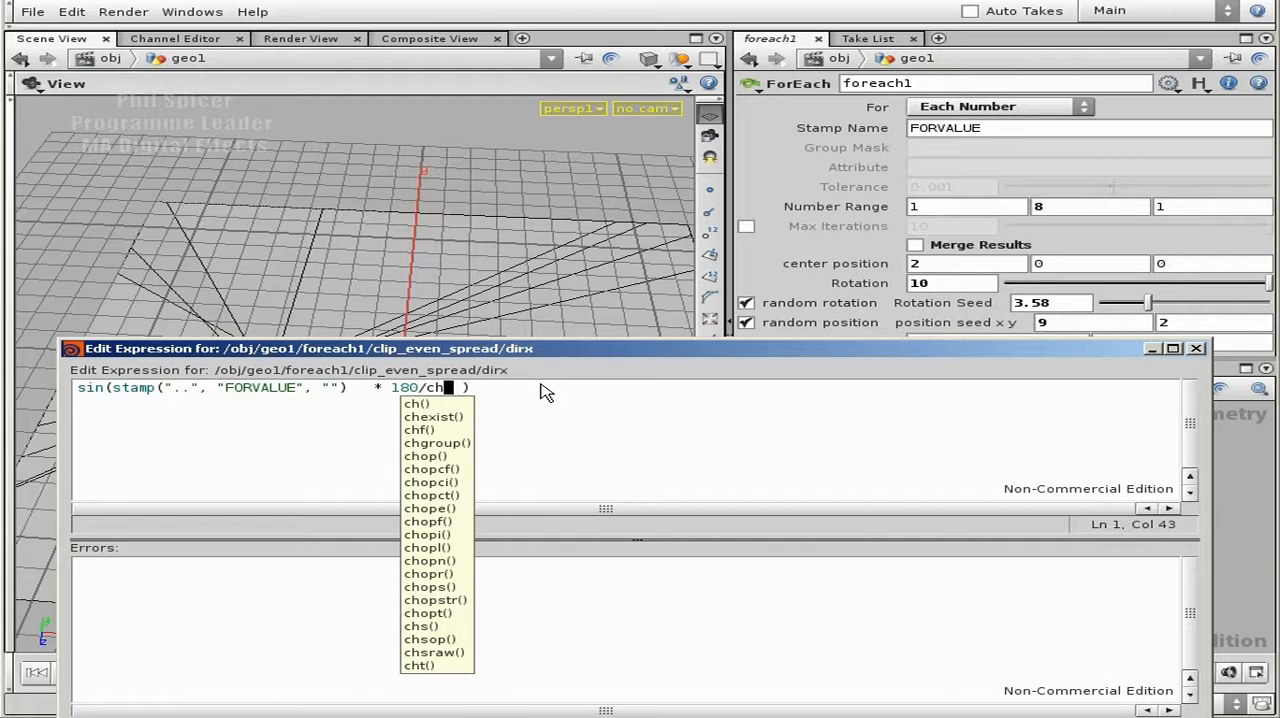
text((../num)
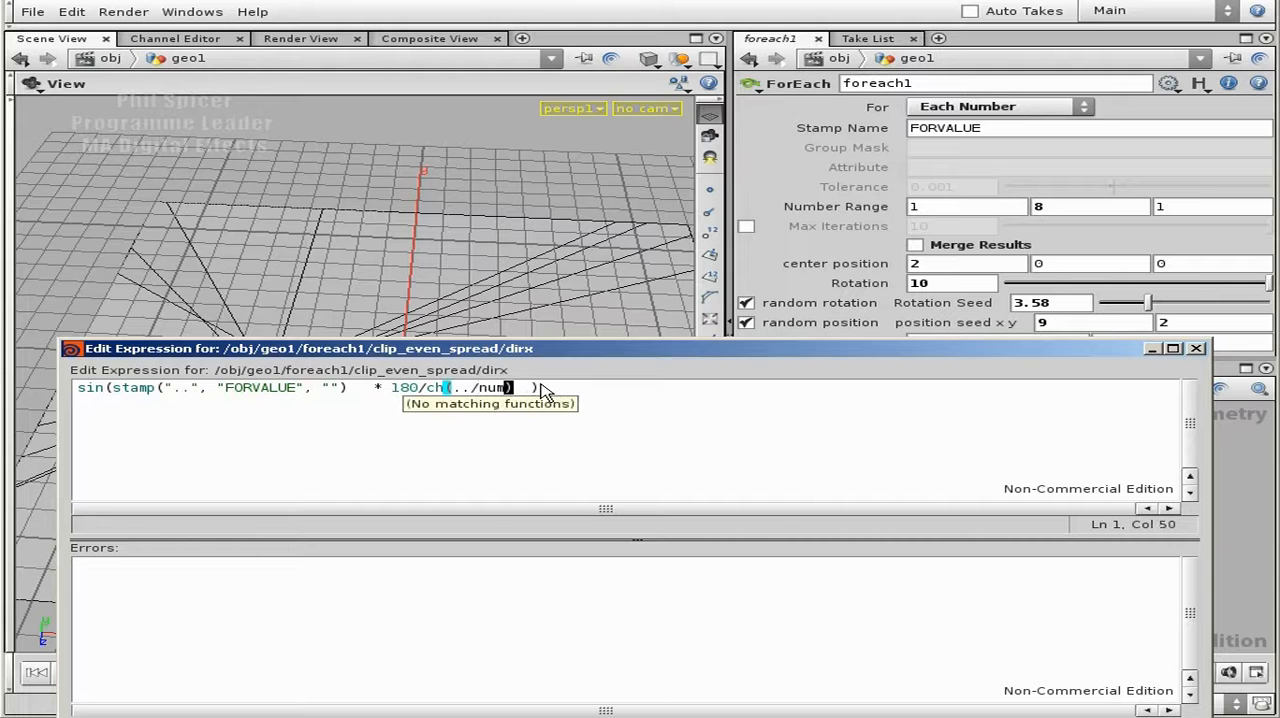
- Put the channel path in quotes and complete it as "../numrange2"
key(Left)
key(Left)
key(Left)
key(Left)
key(Left)
key(Left)
text(")
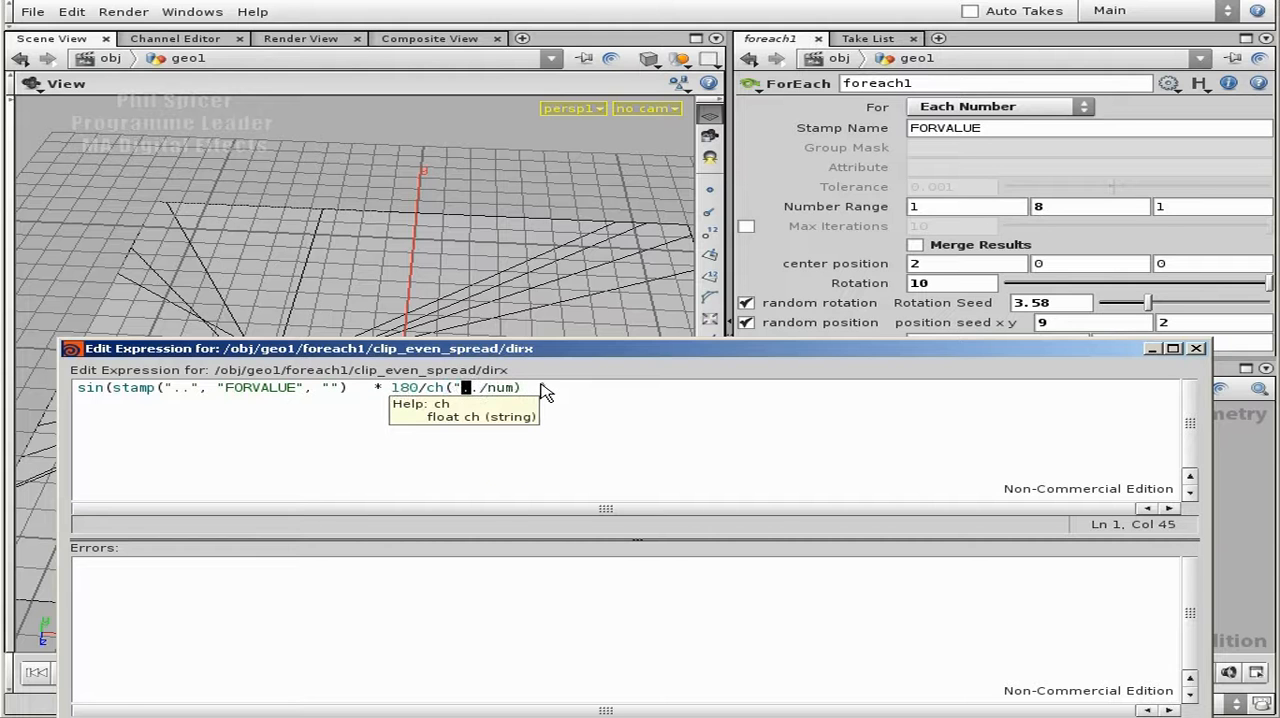
key(Right)
key(Right)
key(Right)
key(Right)
key(Right)
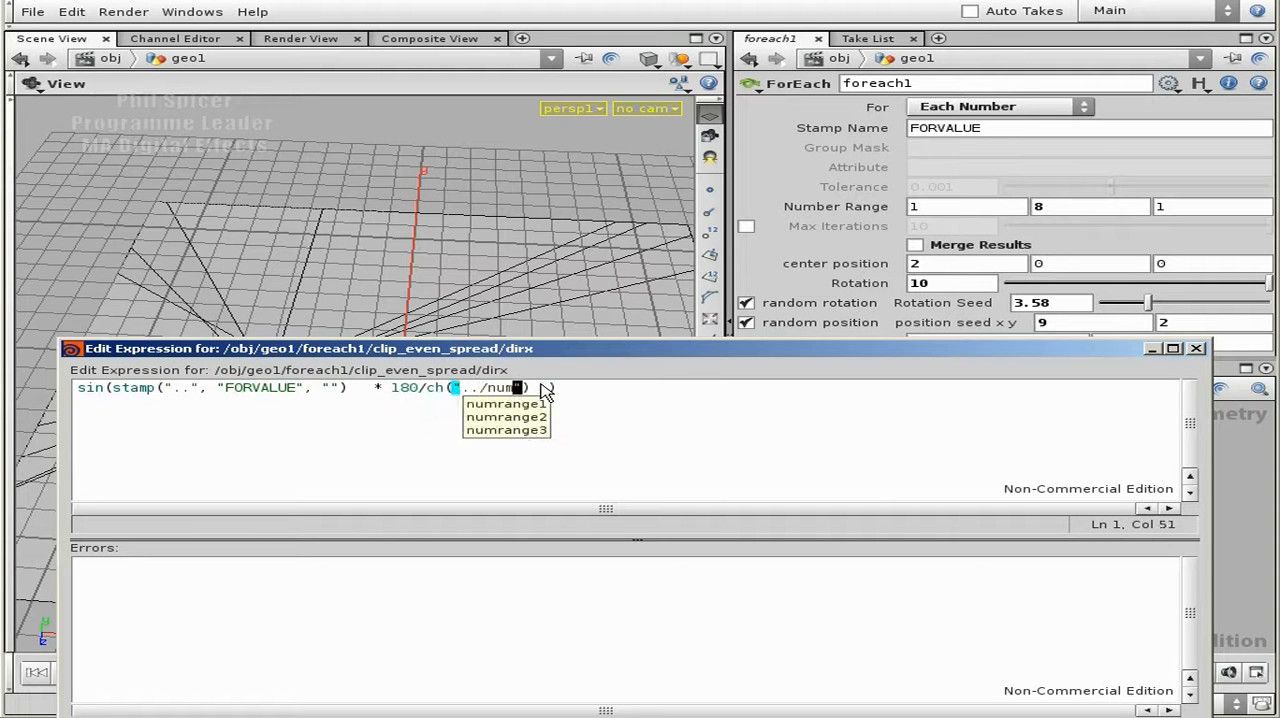
text(range2")
- Enclose 180/ch("../numrange2") in its own parentheses
key(Right)
key(Right)
key(Right)
key(Right)
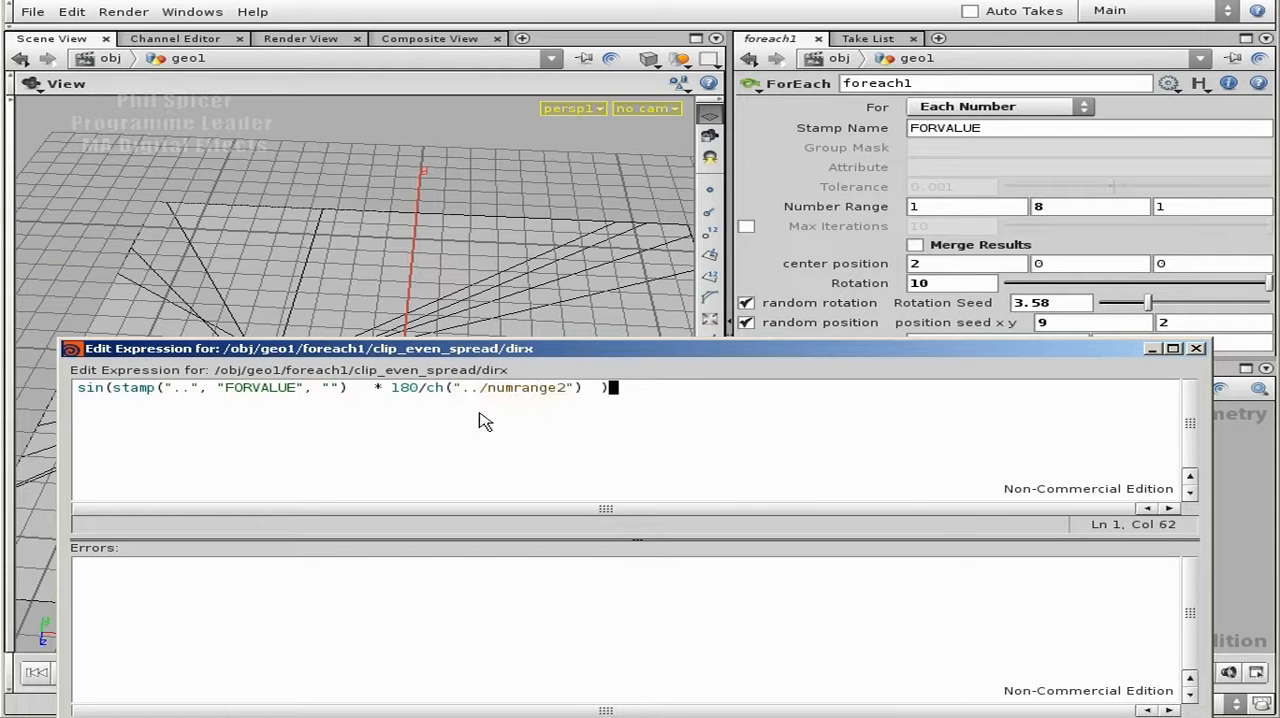
click(392, 391)
text(()
key(Right)
key(Right)
key(Right)
key(Right)
key(Right)
key(Right)
key(Right)
key(Right)
key(Right)
key(Right)
key(Right)
key(Right)
key(Right)
key(Right)
key(Right)
key(Right)
key(Right)
key(Right)
key(Right)
key(Right)
text())
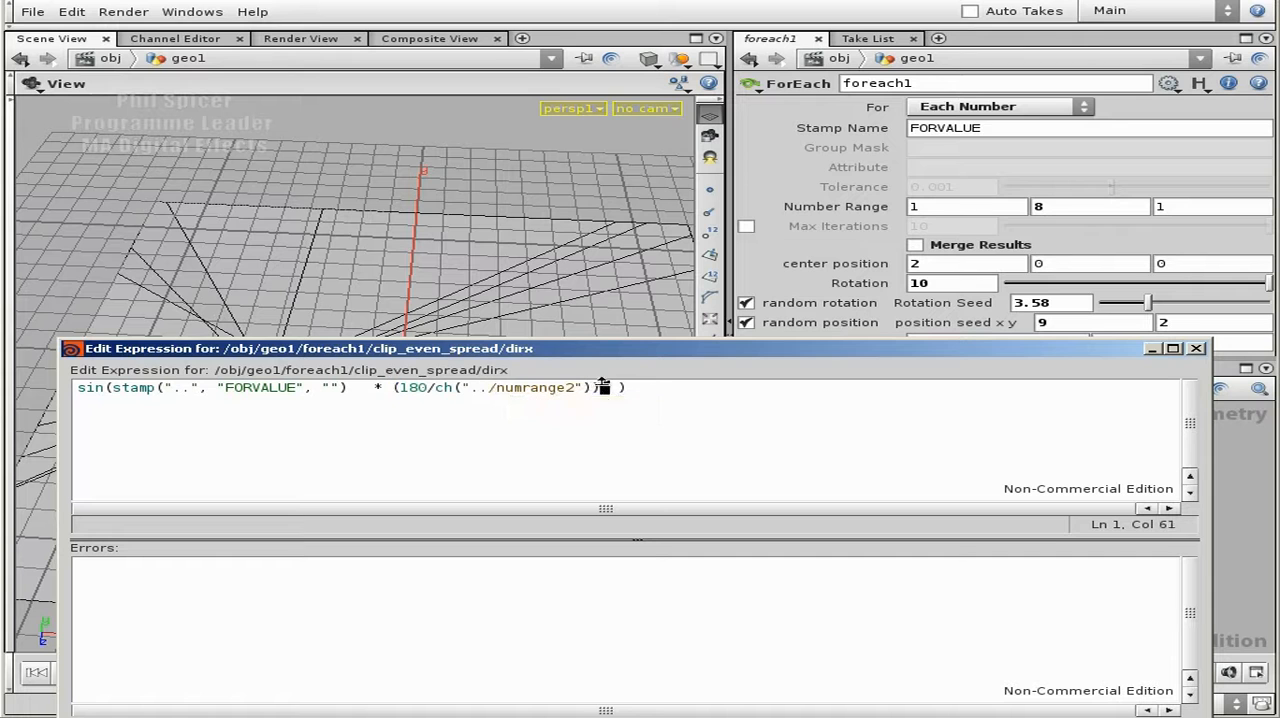
- Add spaces just inside the outer sin brackets to separate them from the inner expression
key(Left)
key(Left)
key(Left)
key(Left)
key(Left)
key(Left)
key(Left)
key(Left)
key(Left)
key(Left)
key(Left)
key(Left)
key(Left)
key(Left)
key(Left)
key(Left)
key(Left)
key(Left)
key(Left)
key(Left)
key(Left)
key(Left)
key(Left)
key(Left)
key(Left)
key(Left)
key(Left)
key(Right)
key(Right)
key(Right)
key(Right)
key(Right)
key(Right)
key(Right)
key(Right)
key(Right)
key(Right)
key(Right)
key(Right)
key(Right)
key(Right)
key(Right)
key(Right)
key(Right)
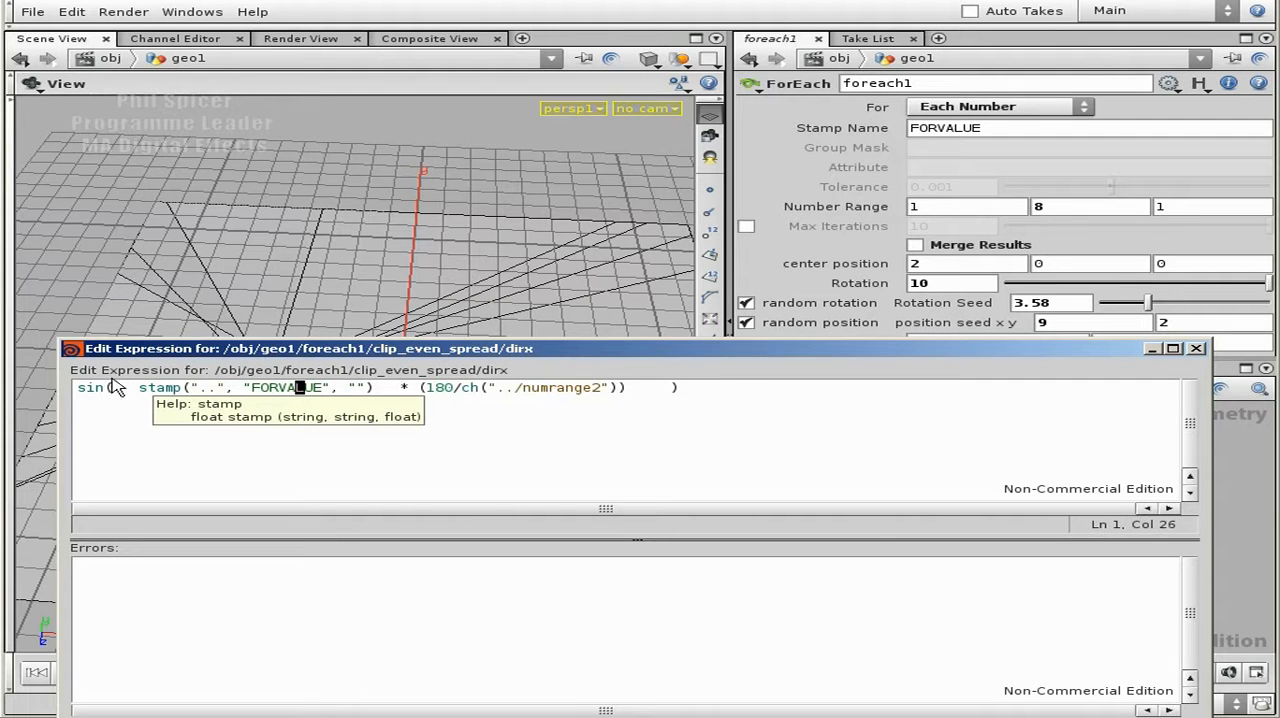
click(698, 393)
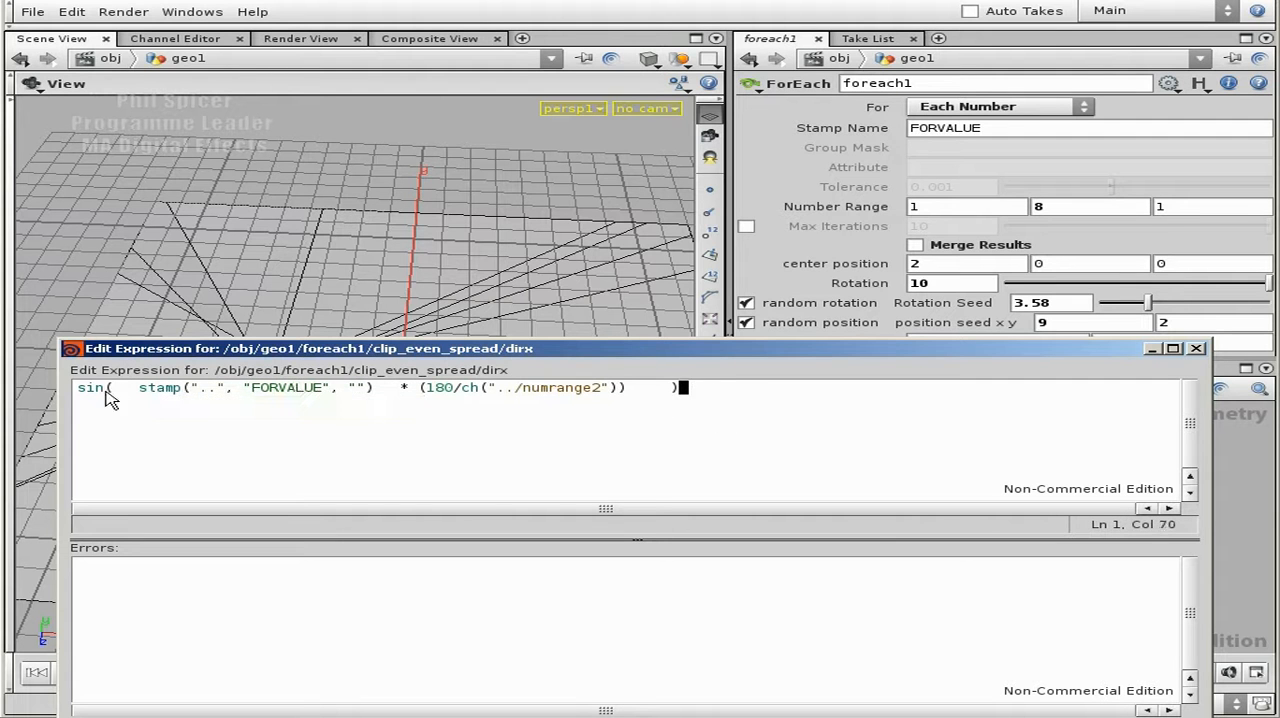
- Review the division and stamp parts, select the whole expression, and accept it for clip_even_spread's Direction X
drag(427, 388, 547, 387)
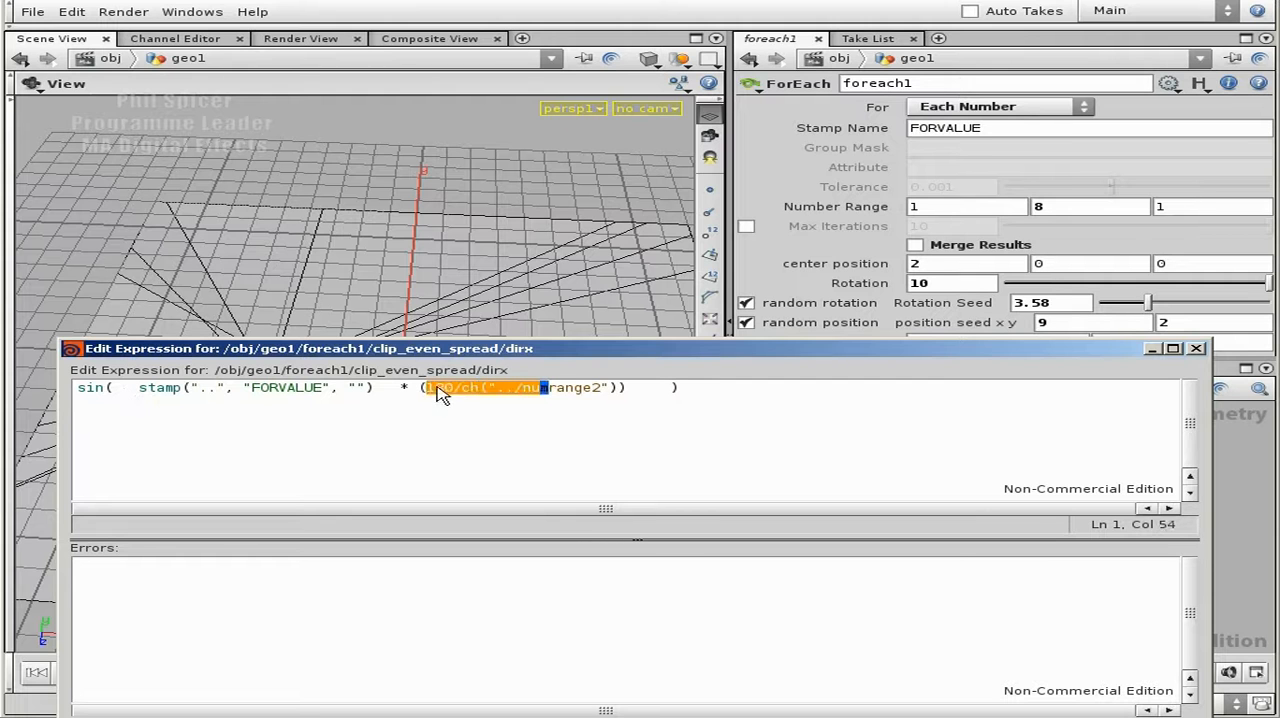
click(594, 388)
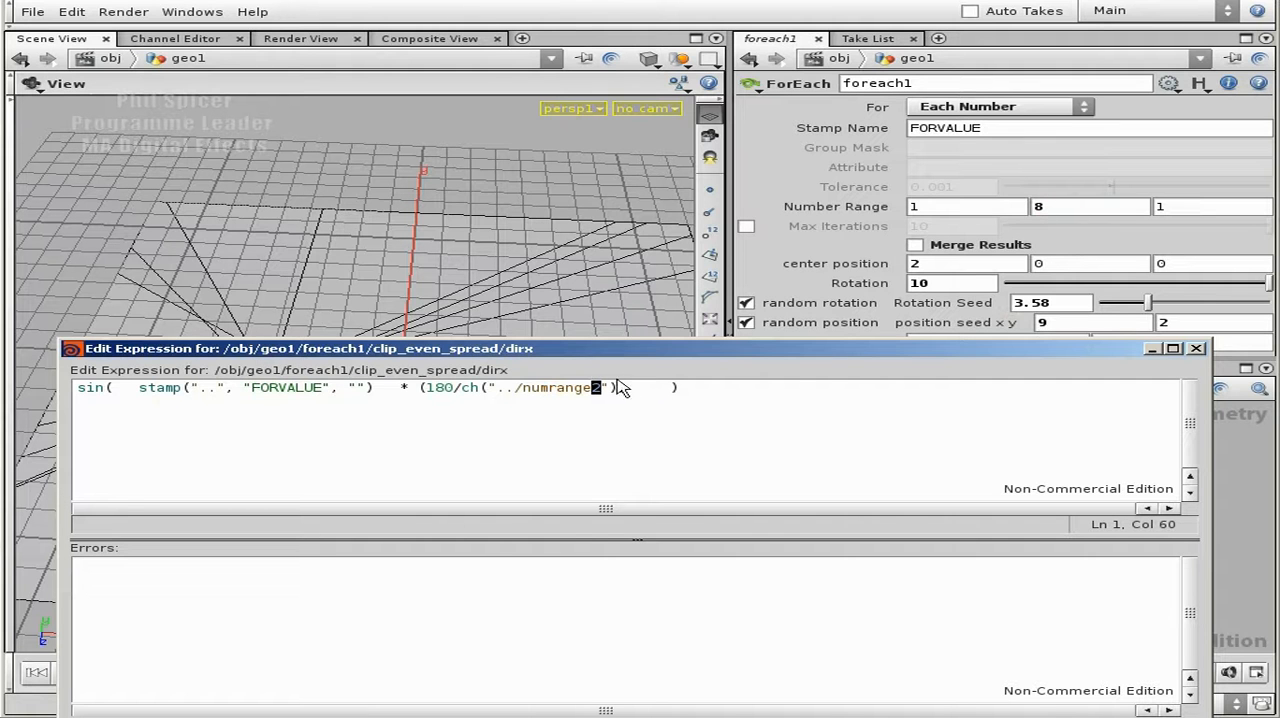
drag(141, 388, 368, 388)
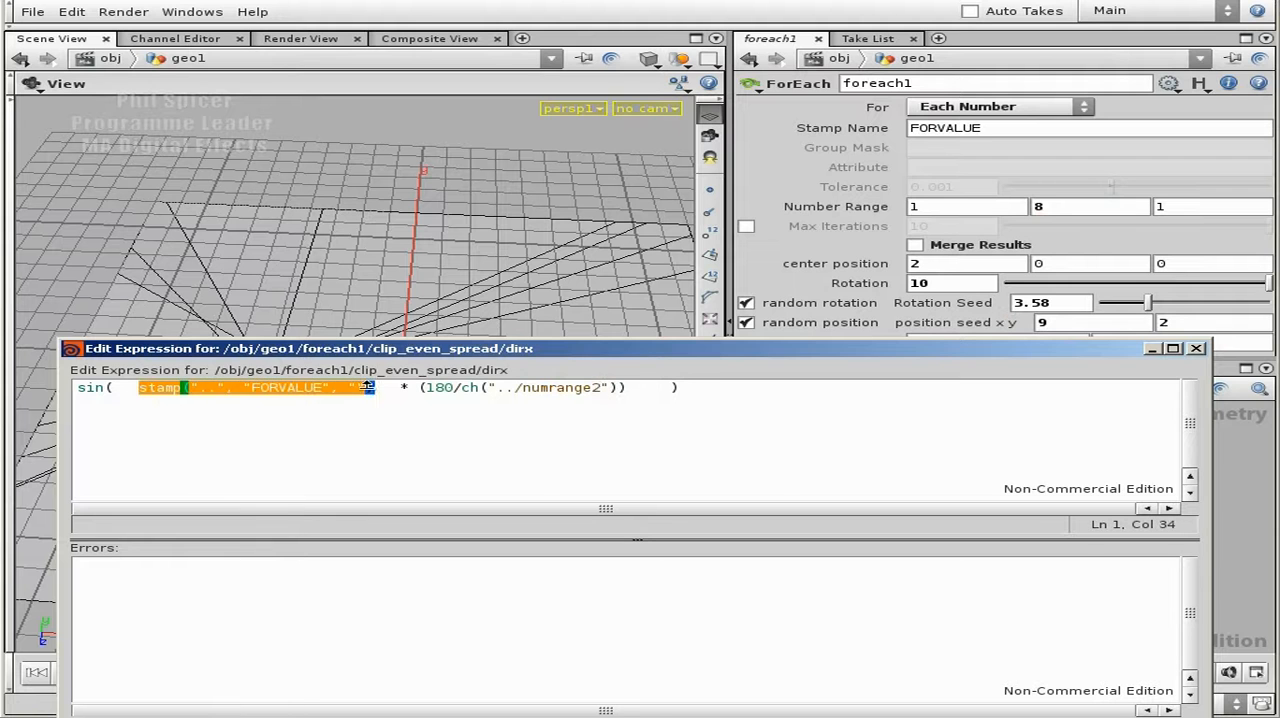
click(680, 387)
drag(722, 389, 74, 390)
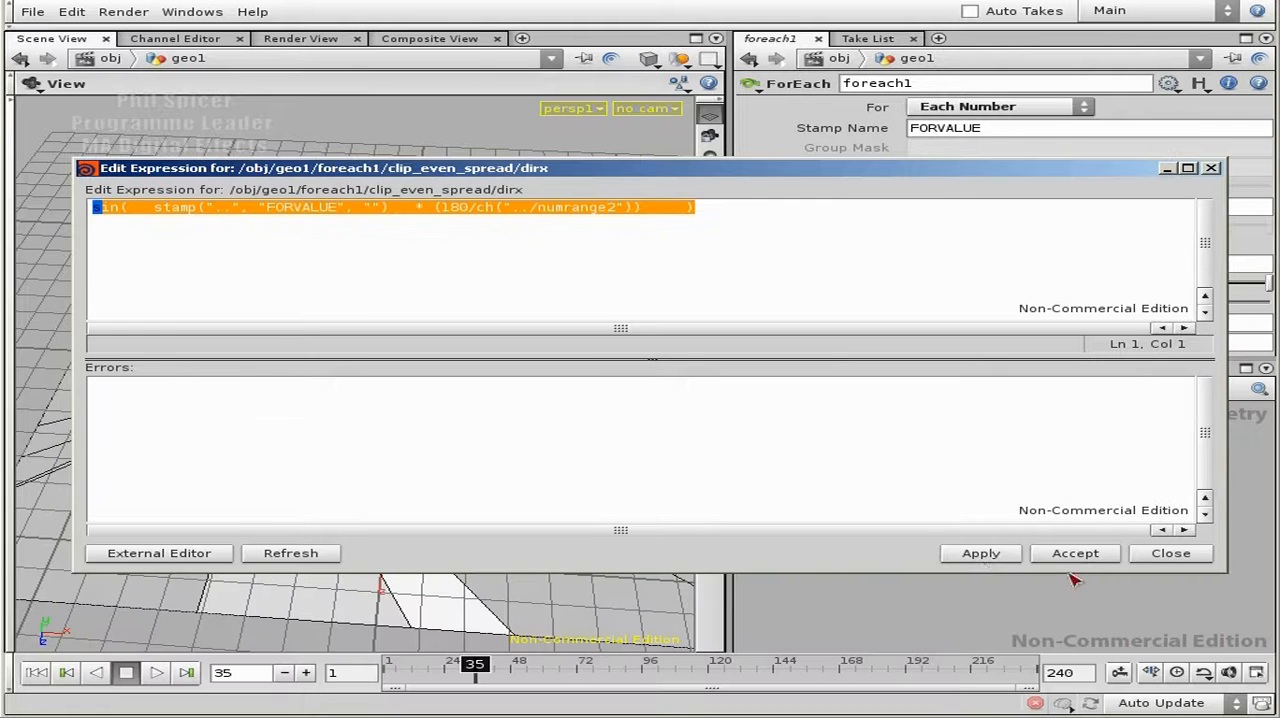
click(980, 553)
click(1075, 553)
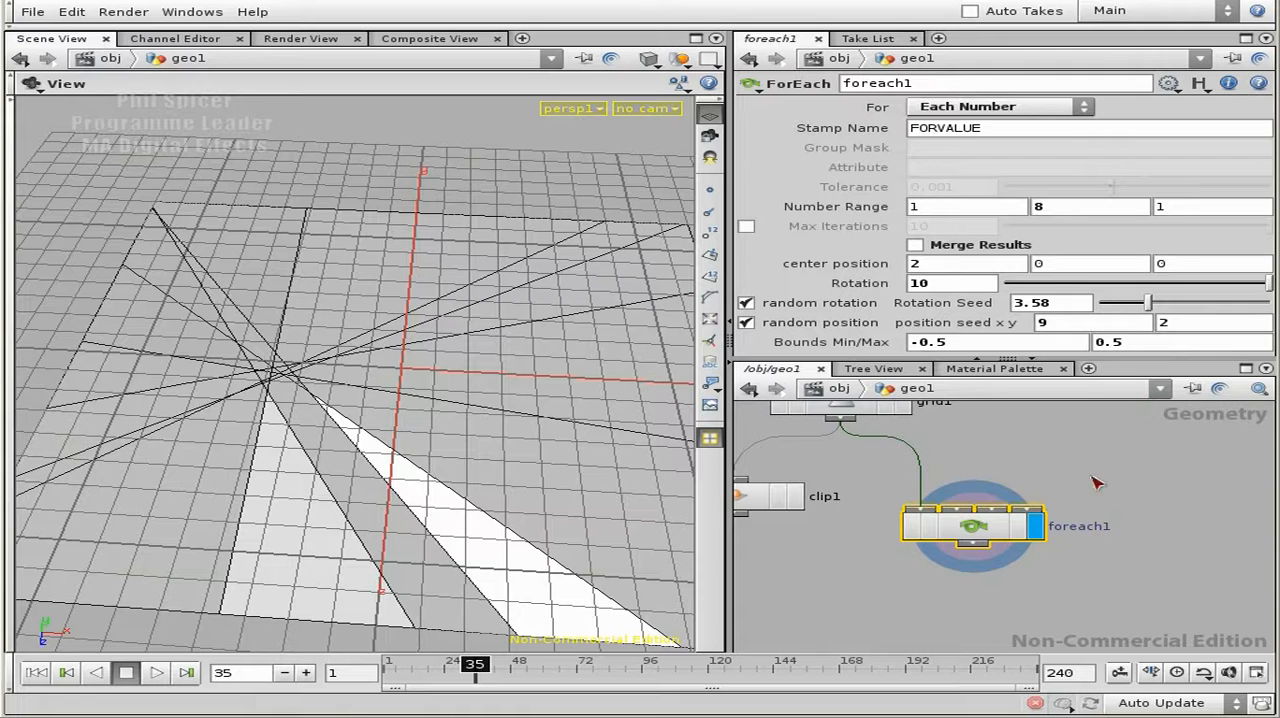
- Replace the Direction Z expression of clip_even_spread inside foreach1 with the copied Direction X expression, changing its outer sin to cos
double_click(990, 530)
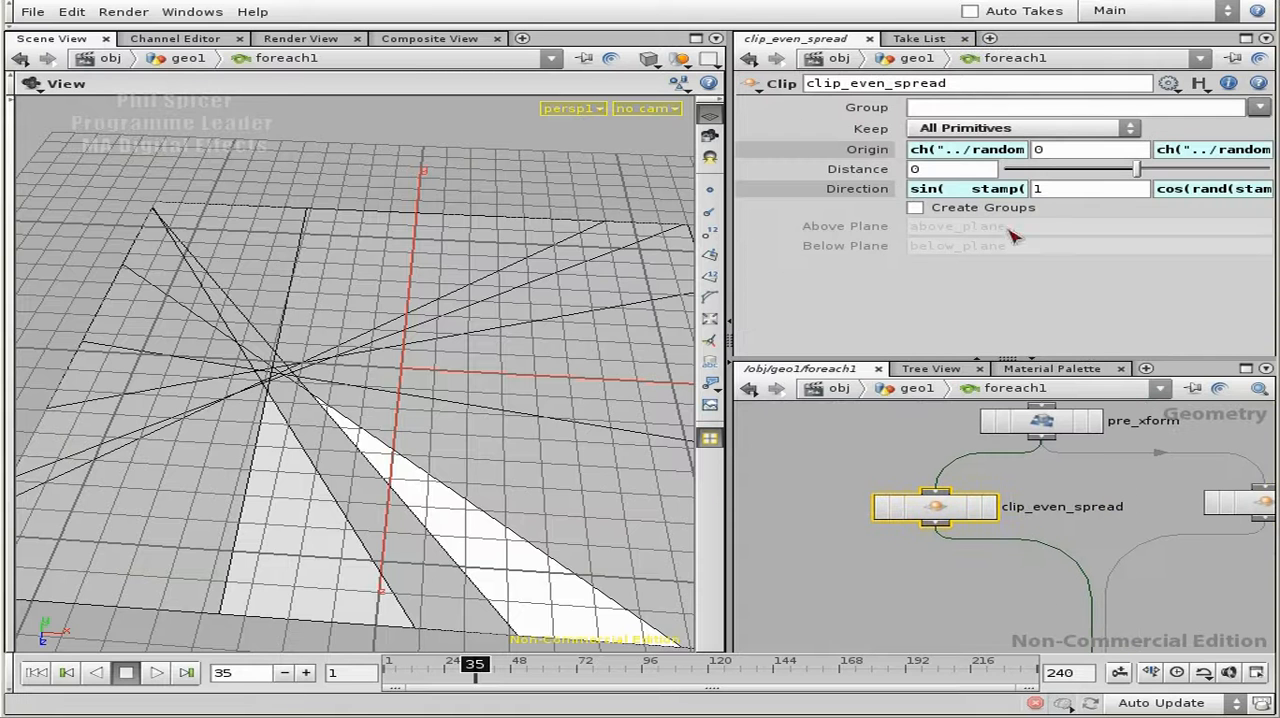
click(1218, 190)
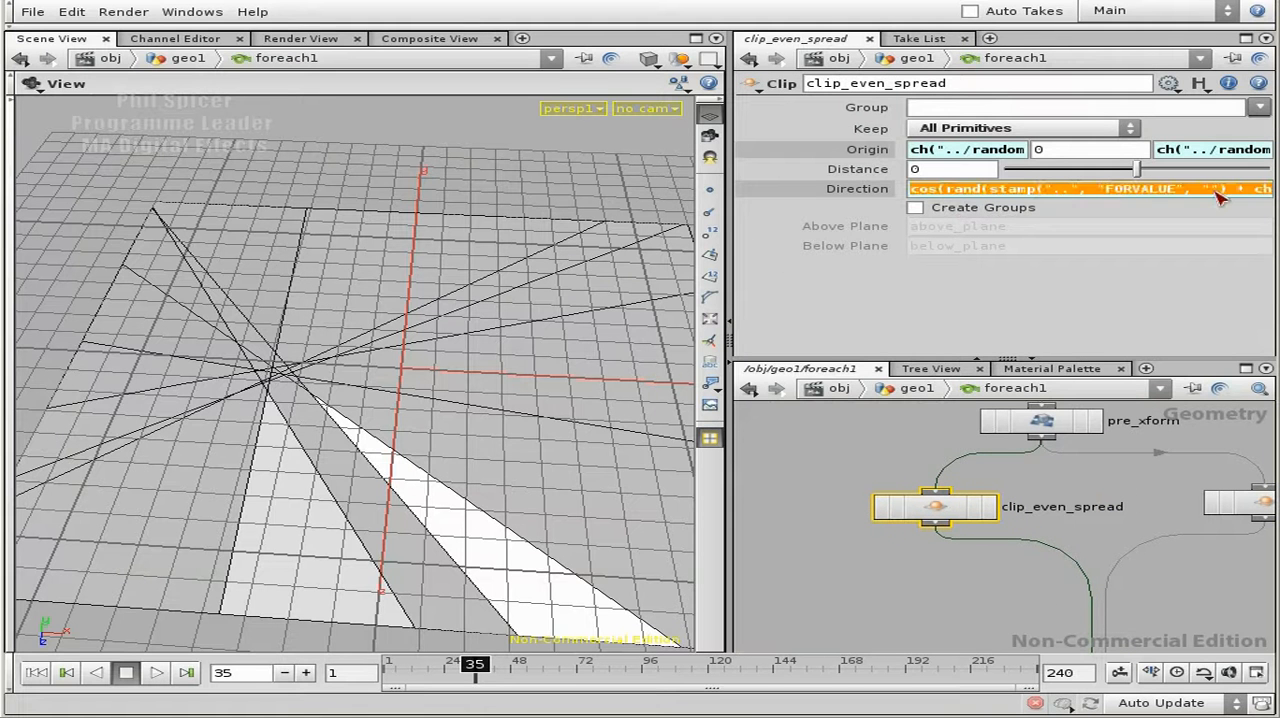
key(End)
key(Home)
key(Delete)
key(Delete)
key(Delete)
text(cos)
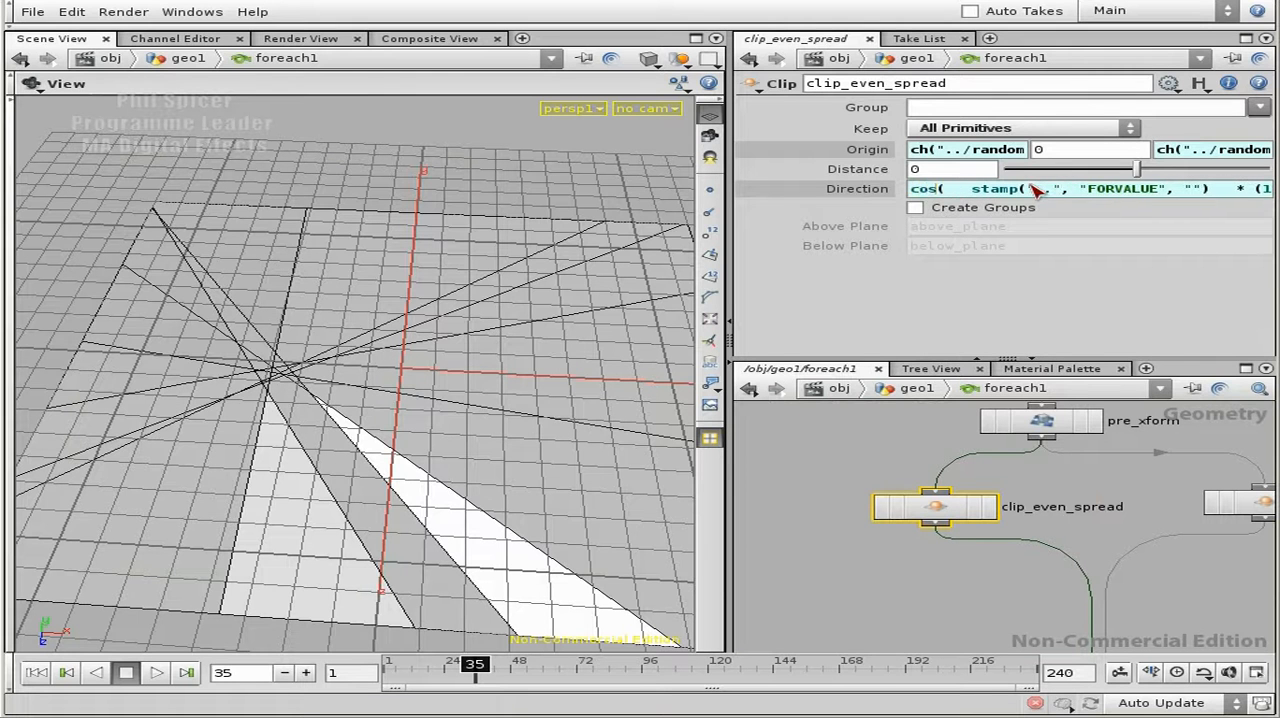
key(Return)
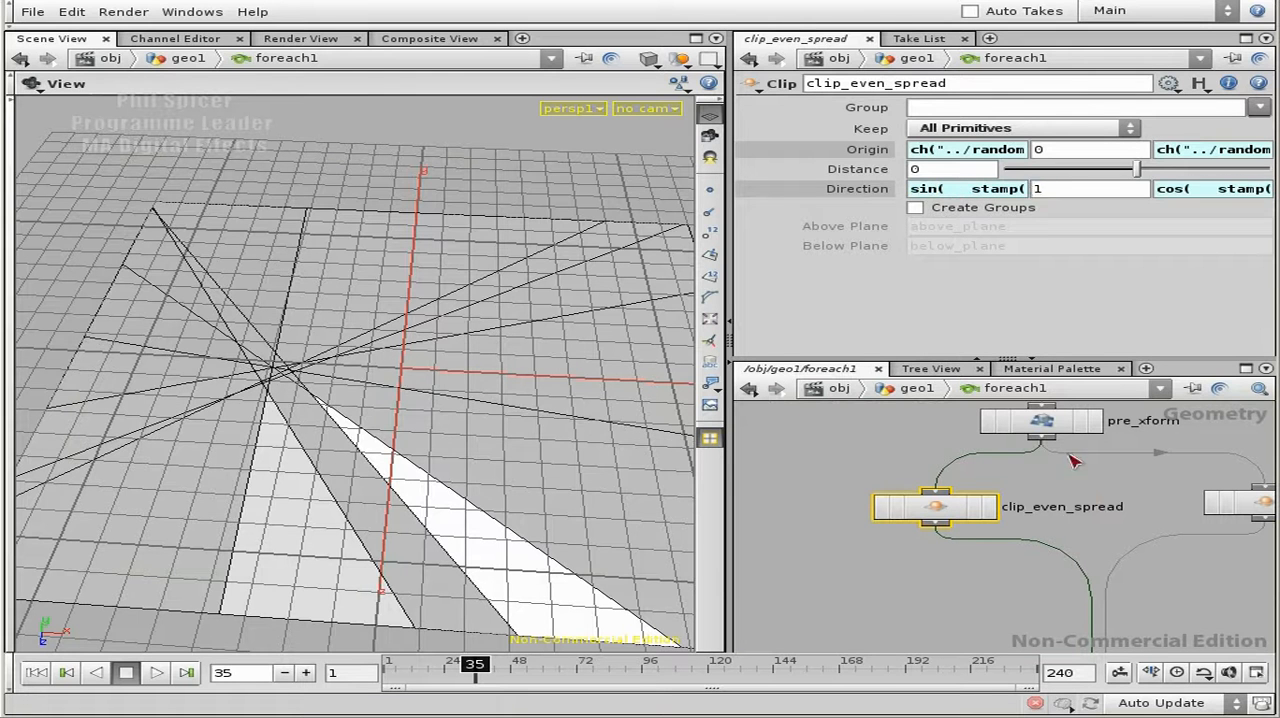
- Display clip_even_spread in the viewport and examine how its cuts are spread across the grid
click(987, 507)
click(947, 512)
middle_drag(1080, 532, 1020, 494)
alt+drag(1046, 497, 1072, 507)
right_drag(536, 393, 347, 362)
middle_drag(1049, 474, 1045, 540)
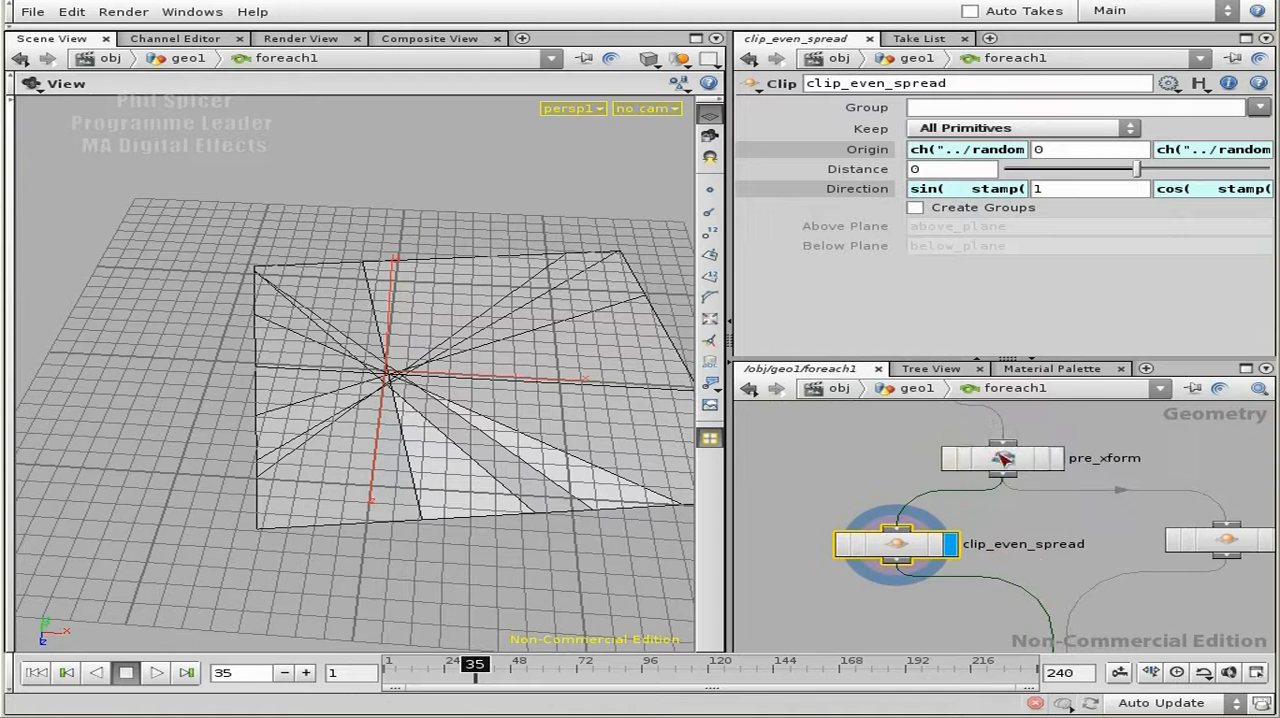
middle_drag(870, 499, 863, 420)
middle_drag(980, 550, 977, 528)
right_drag(977, 526, 780, 483)
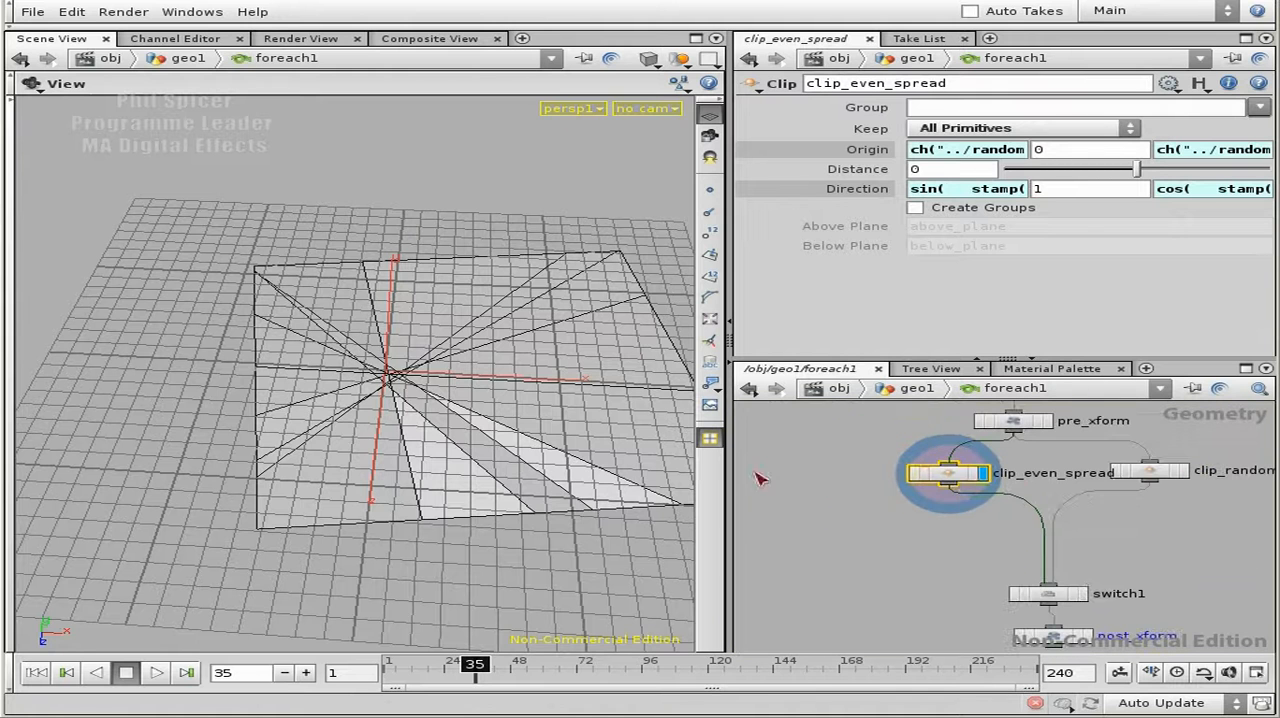
- Align post_xform beneath switch1, make it the displayed node, and return to the geo1 network
middle_drag(1148, 570, 1122, 524)
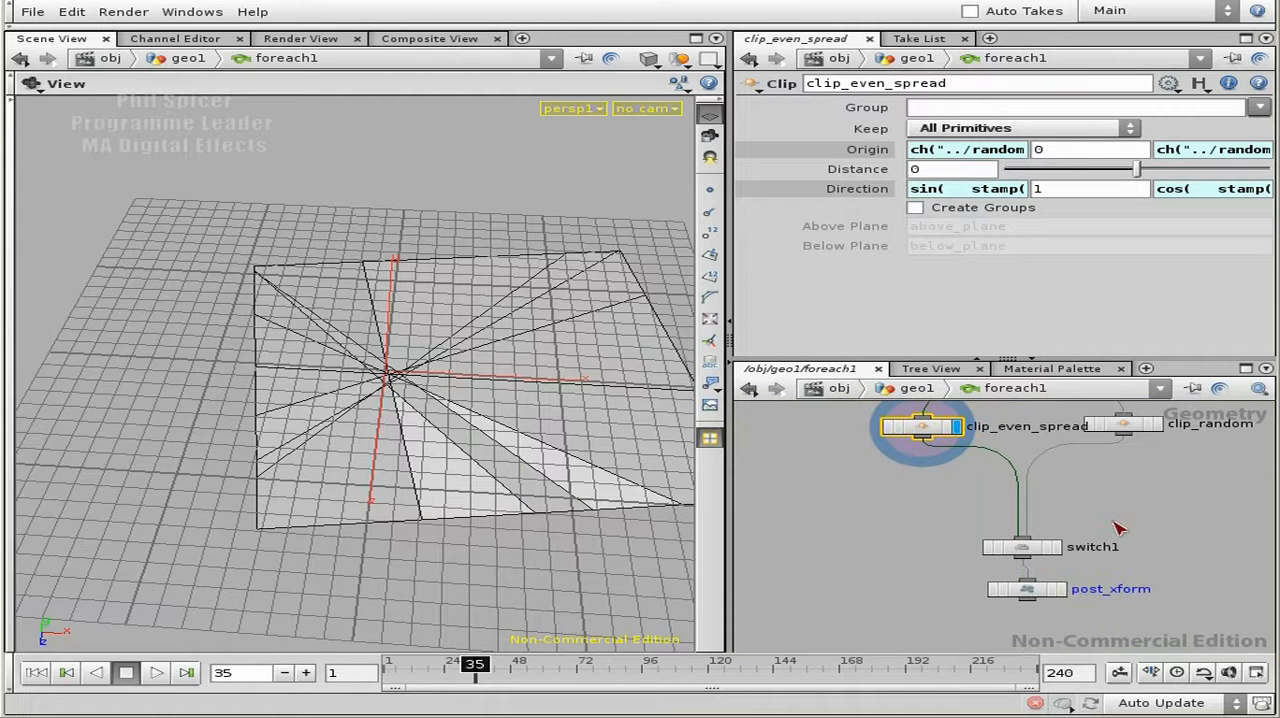
click(1022, 547)
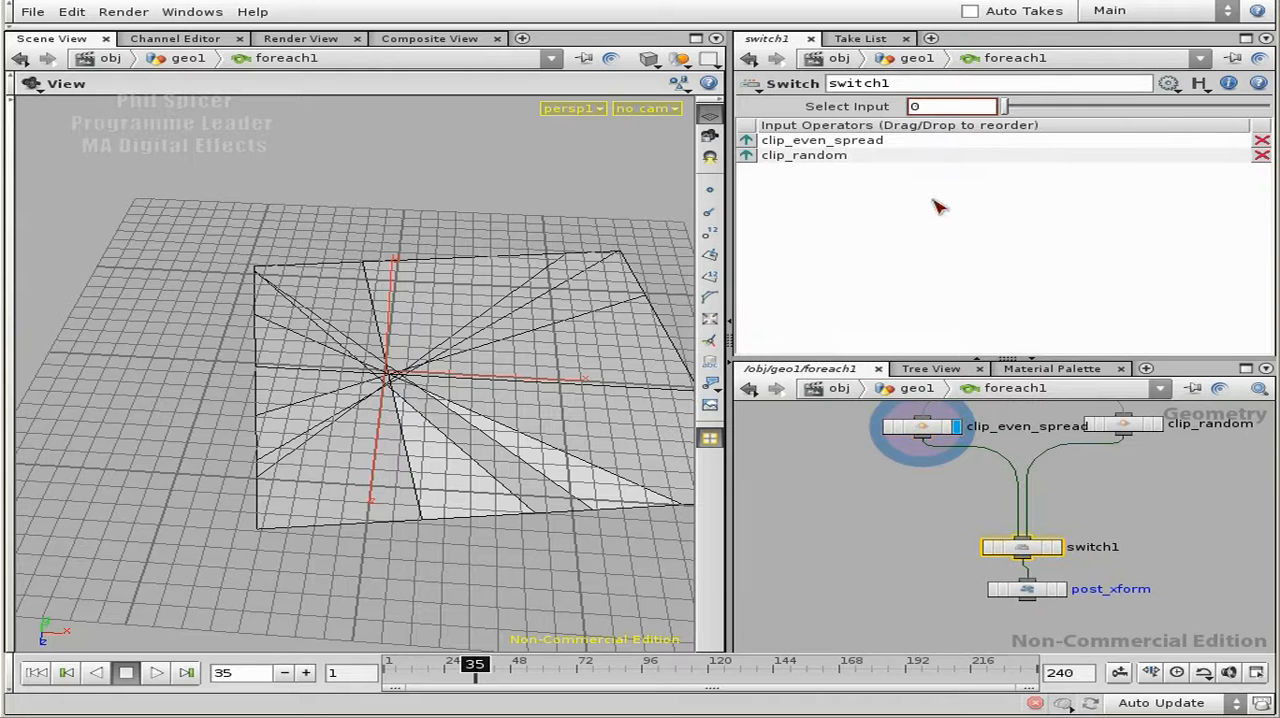
drag(1037, 592, 1020, 595)
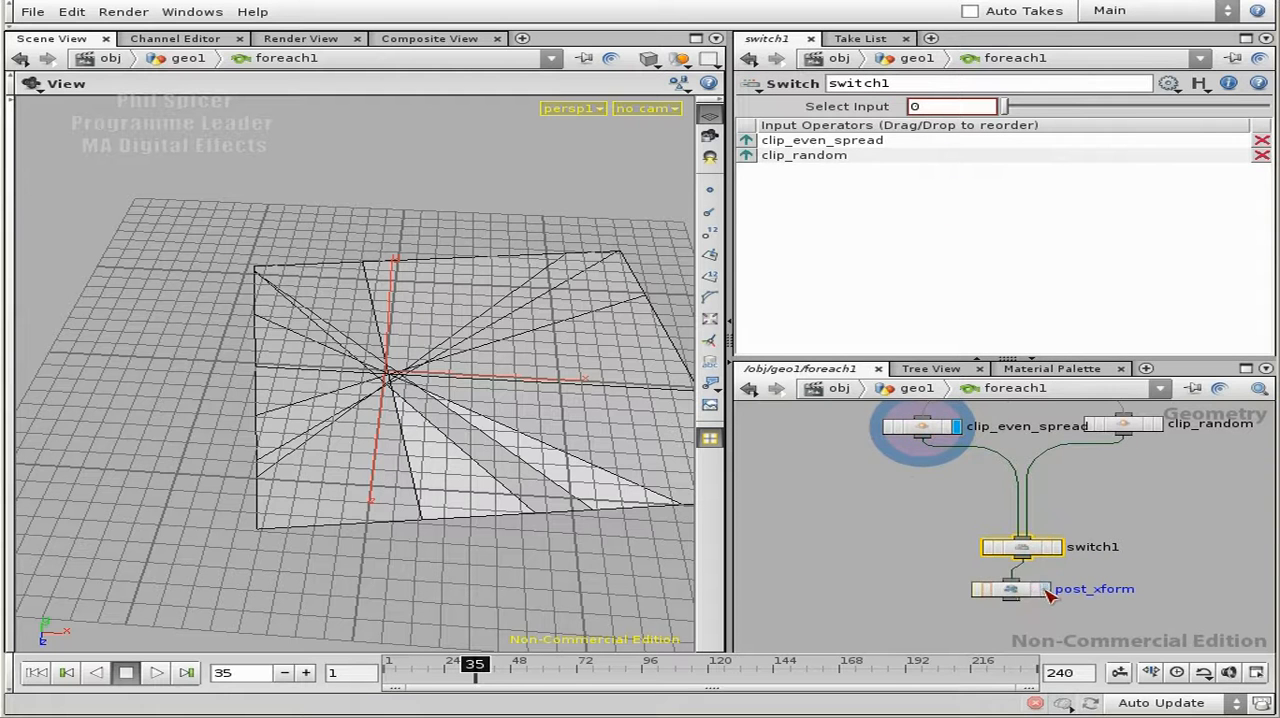
click(1047, 593)
click(1028, 594)
key(u)
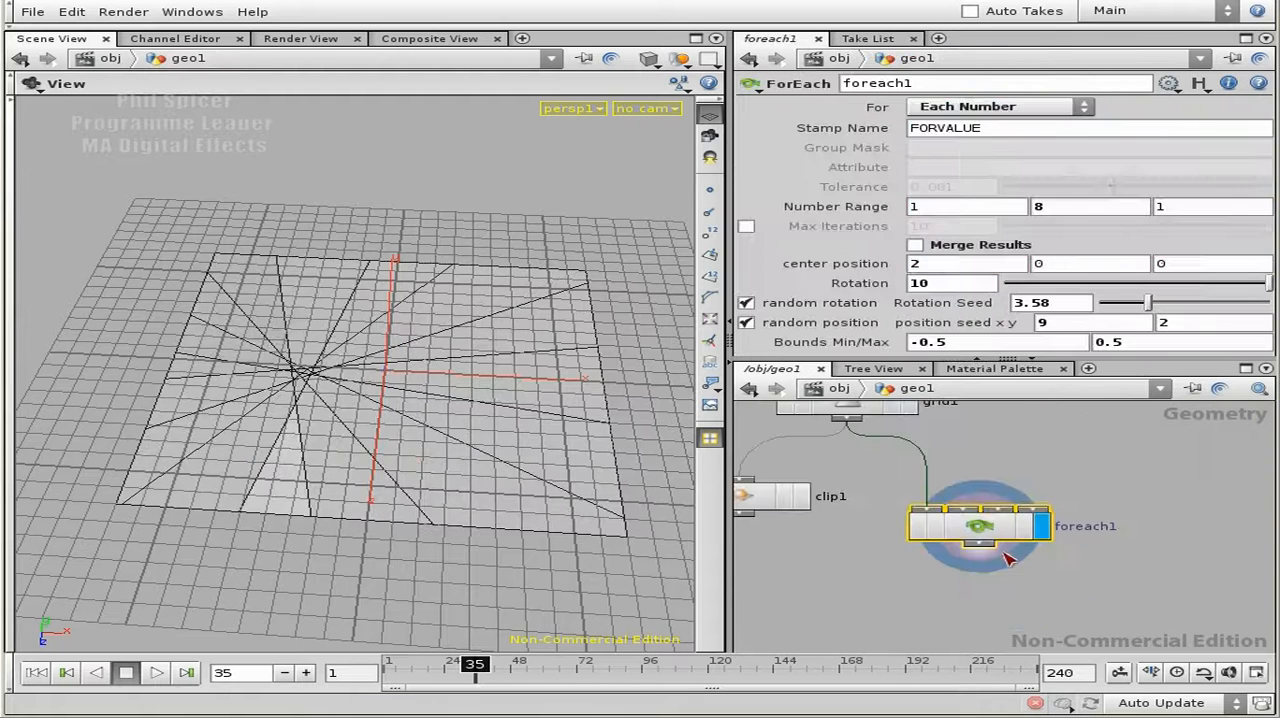
- Turn off foreach1's random position and inspect the cuts' spacing while switching random rotation off and back on
click(746, 323)
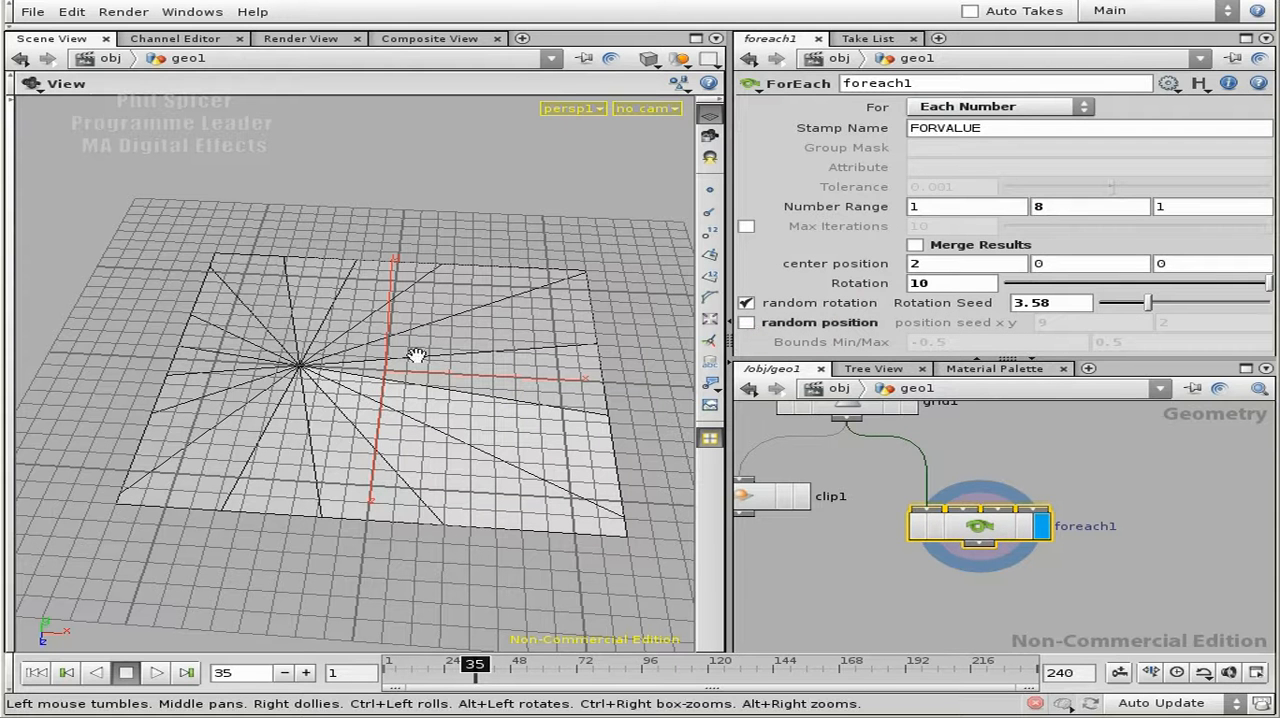
right_drag(219, 336, 506, 335)
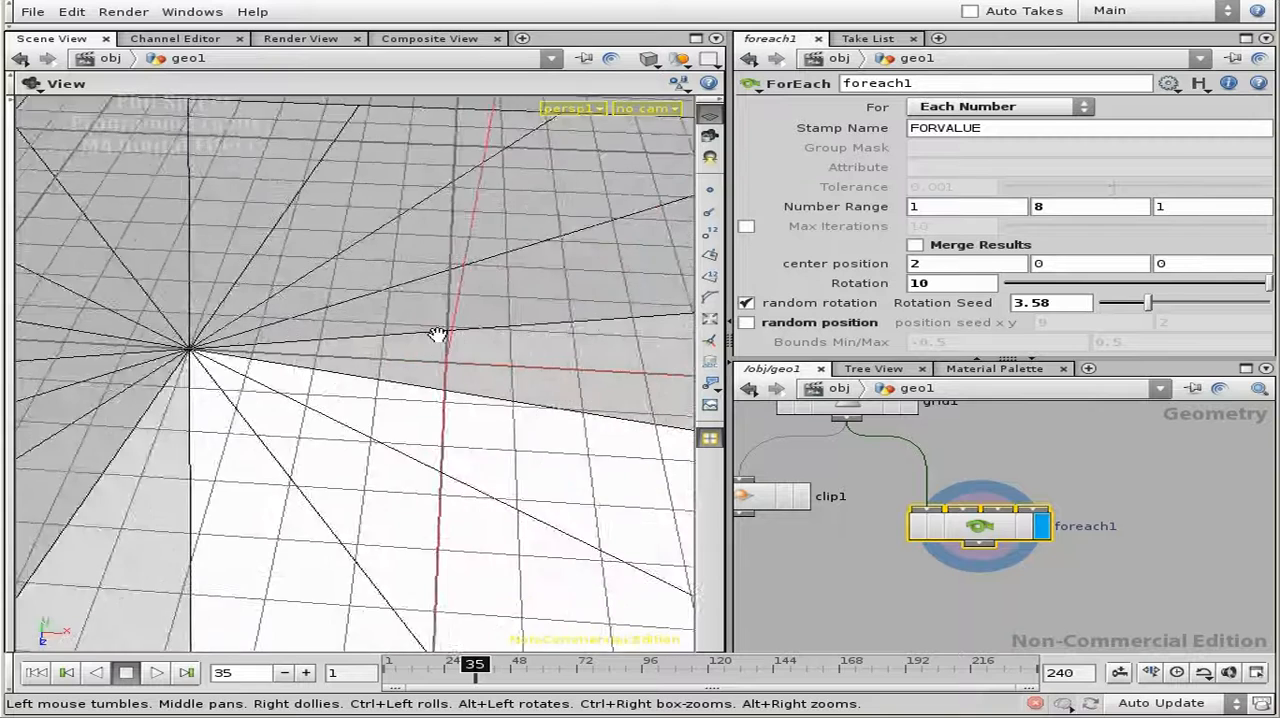
middle_drag(328, 345, 543, 343)
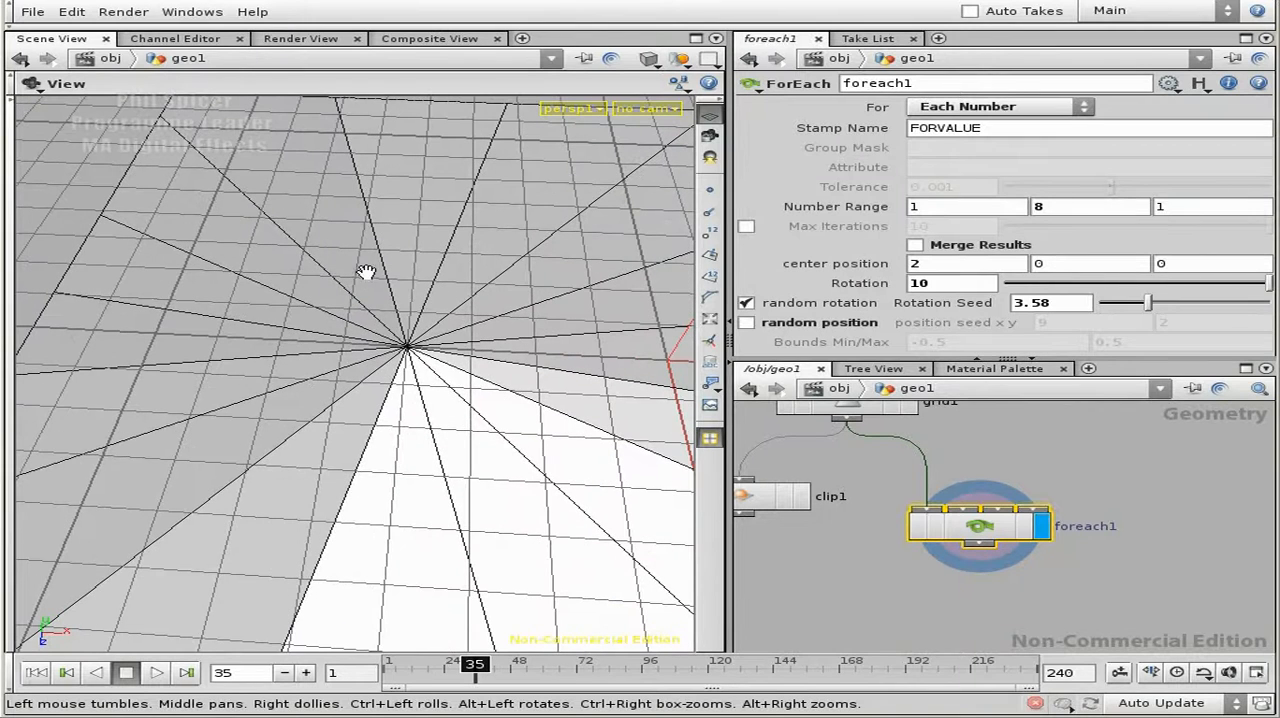
click(746, 302)
click(746, 302)
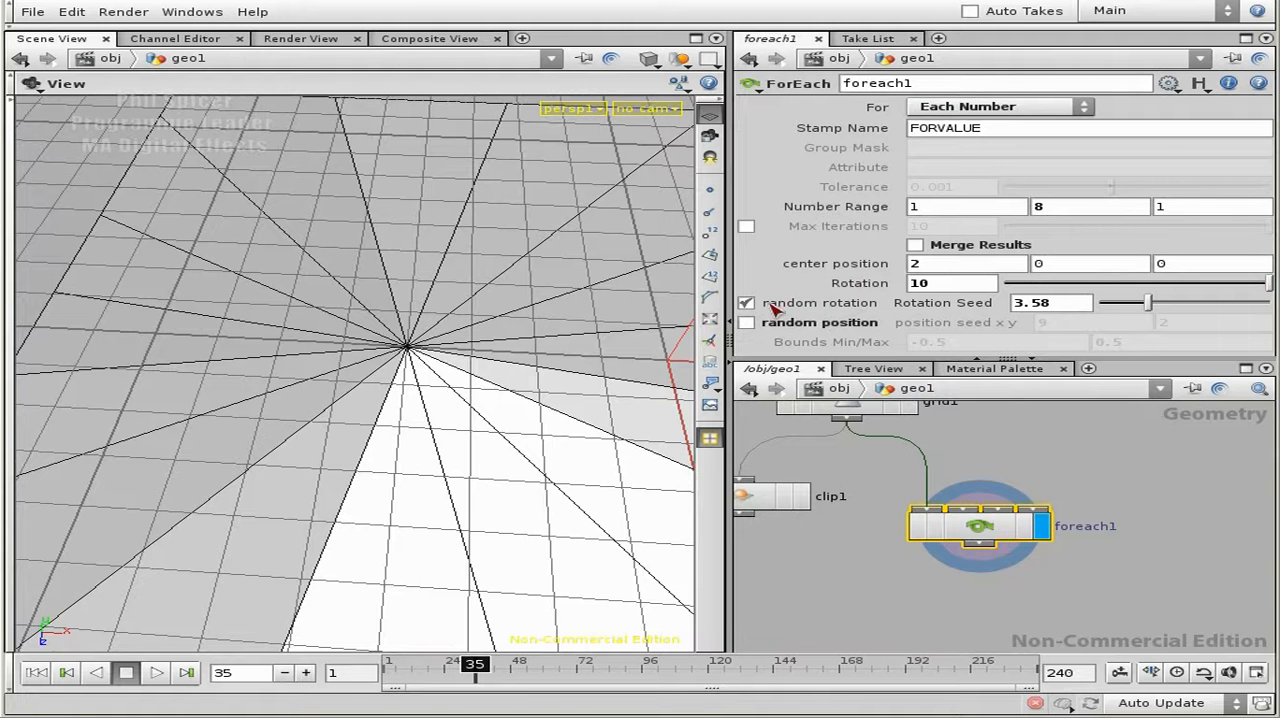
drag(512, 336, 314, 331)
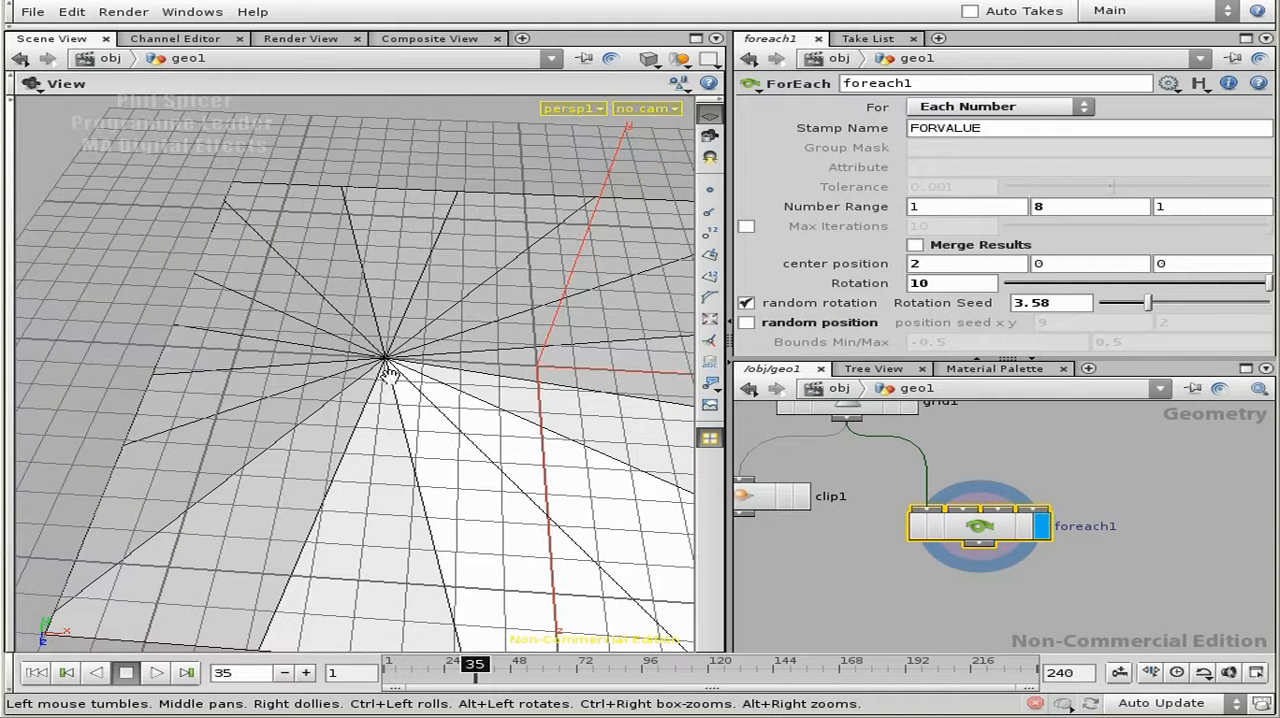
drag(220, 466, 312, 360)
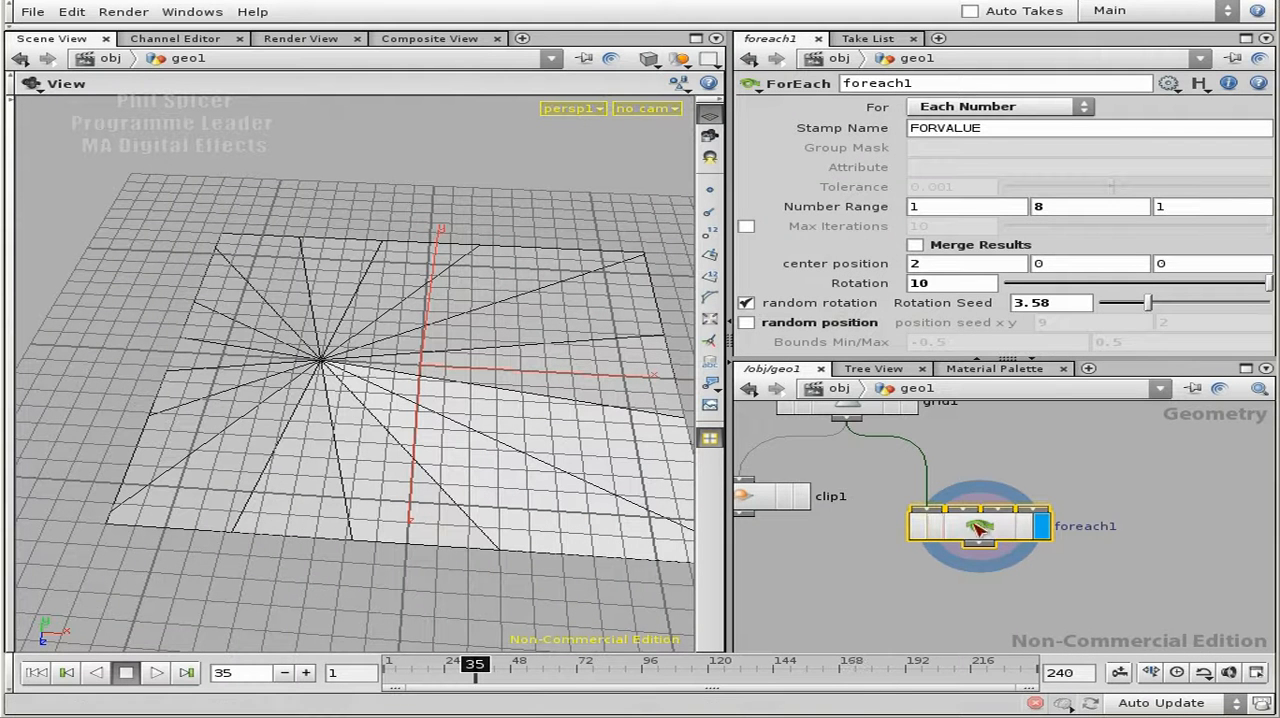
- Copy foreach1's random rotation parameter and paste it as a relative reference into switch1's Select Input
double_click(996, 538)
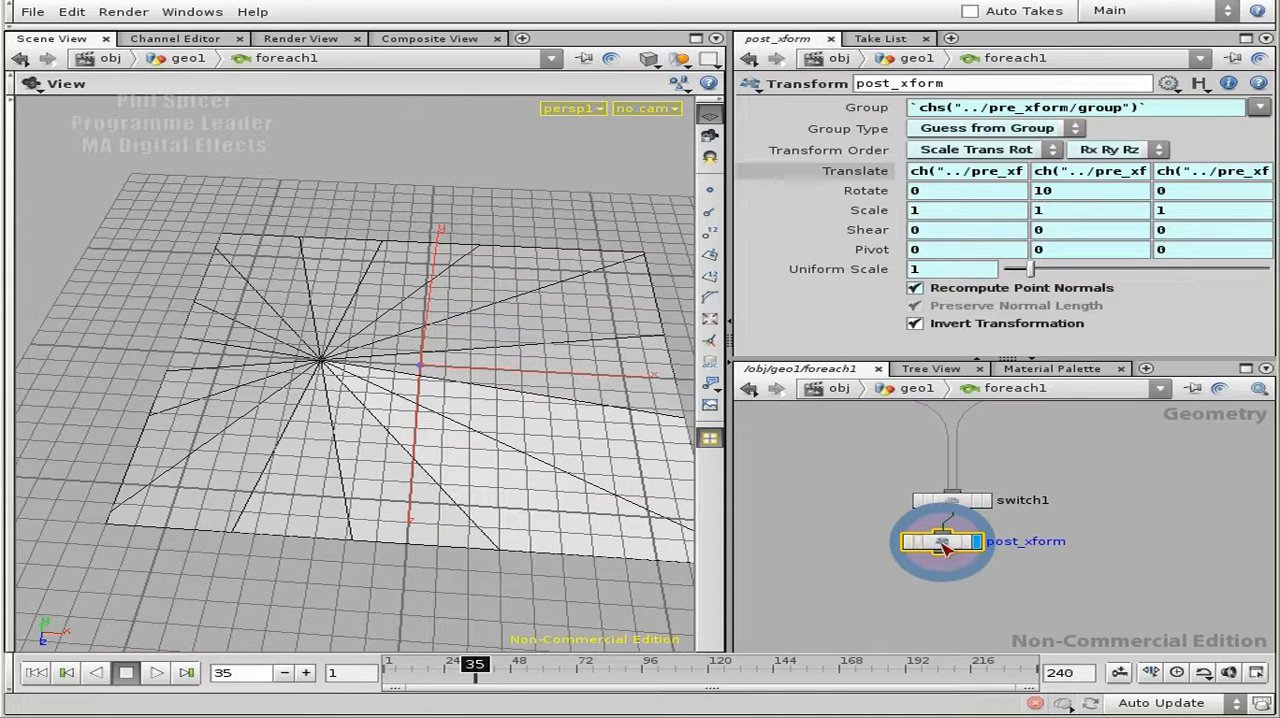
key(u)
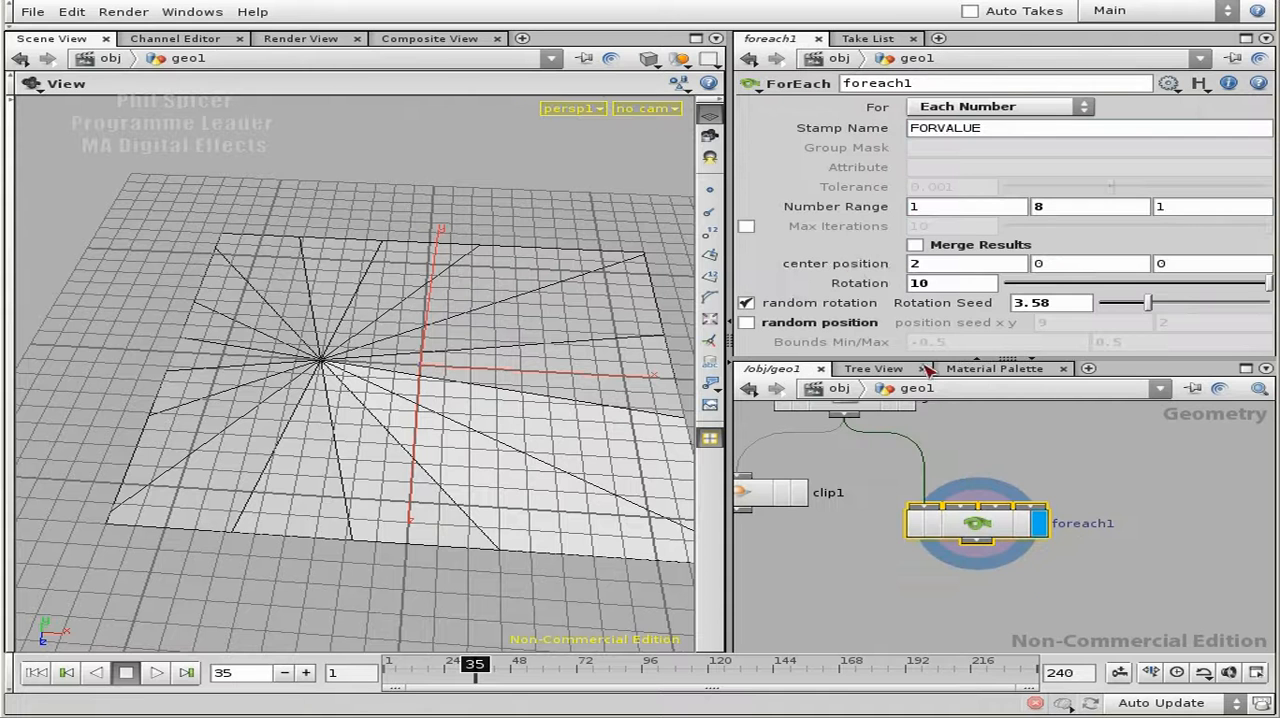
right_click(792, 306)
mouse_move(938, 360)
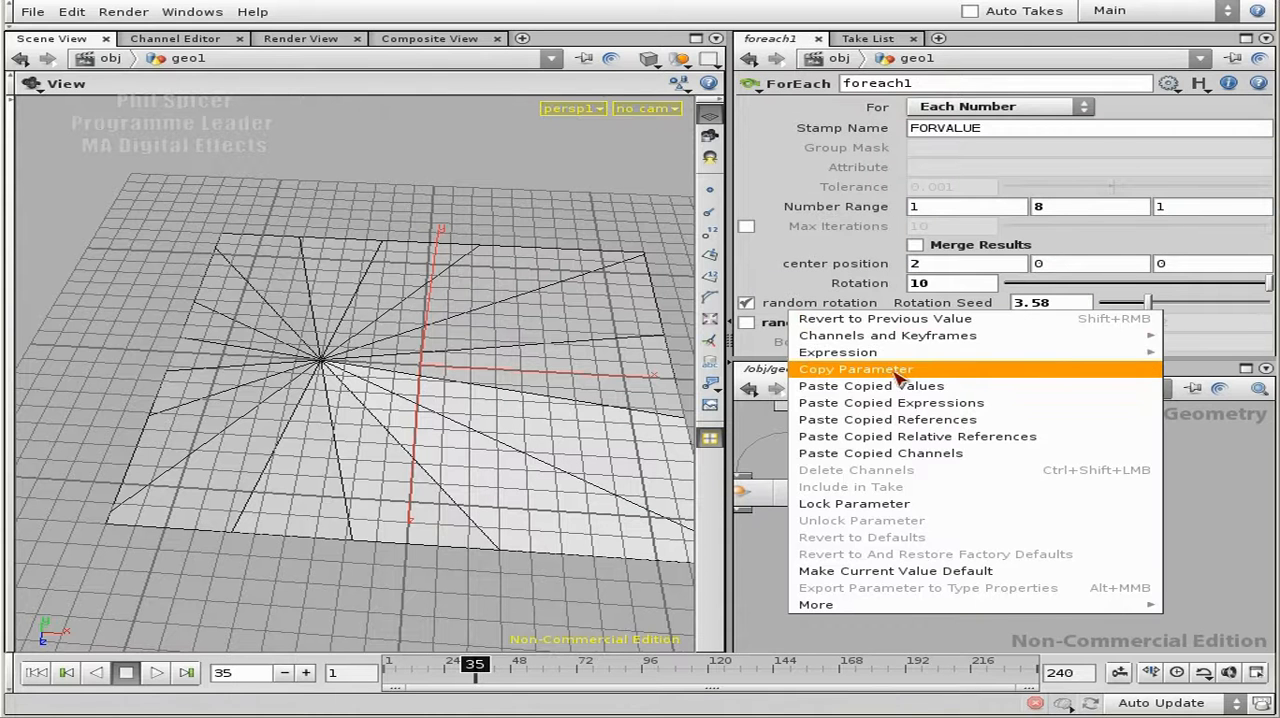
click(900, 369)
right_click(818, 304)
click(887, 368)
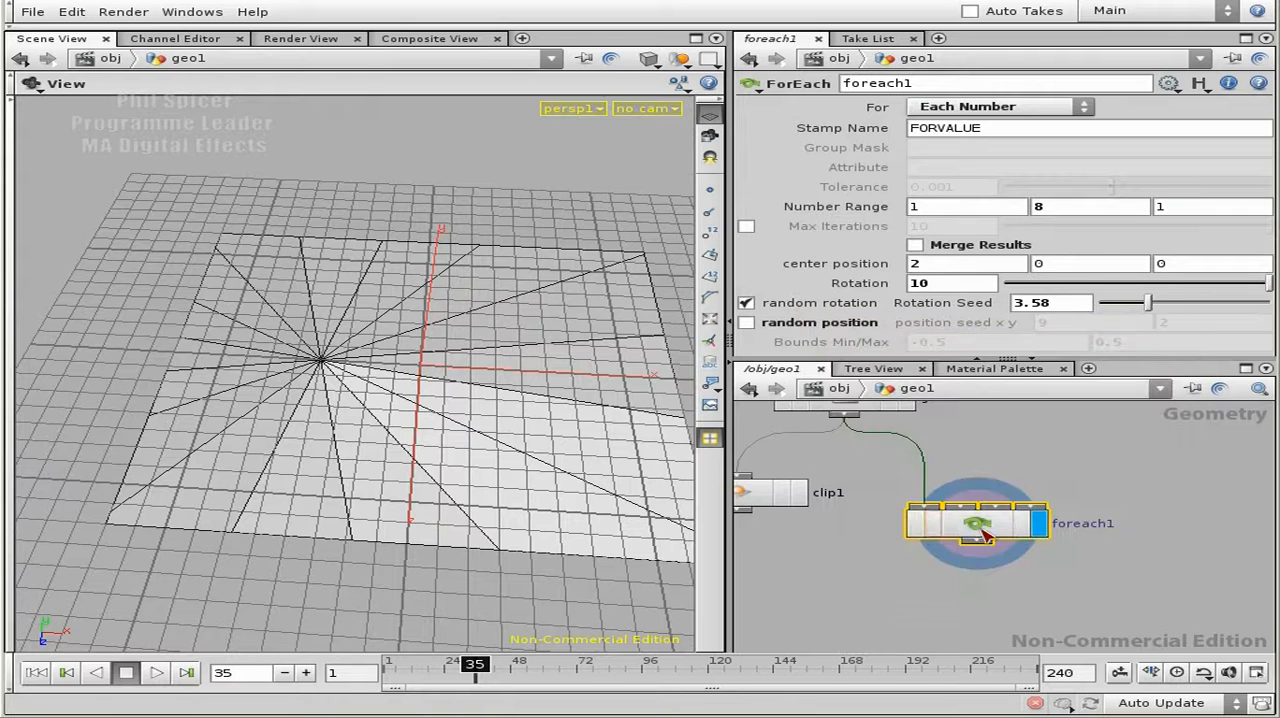
double_click(977, 532)
click(966, 466)
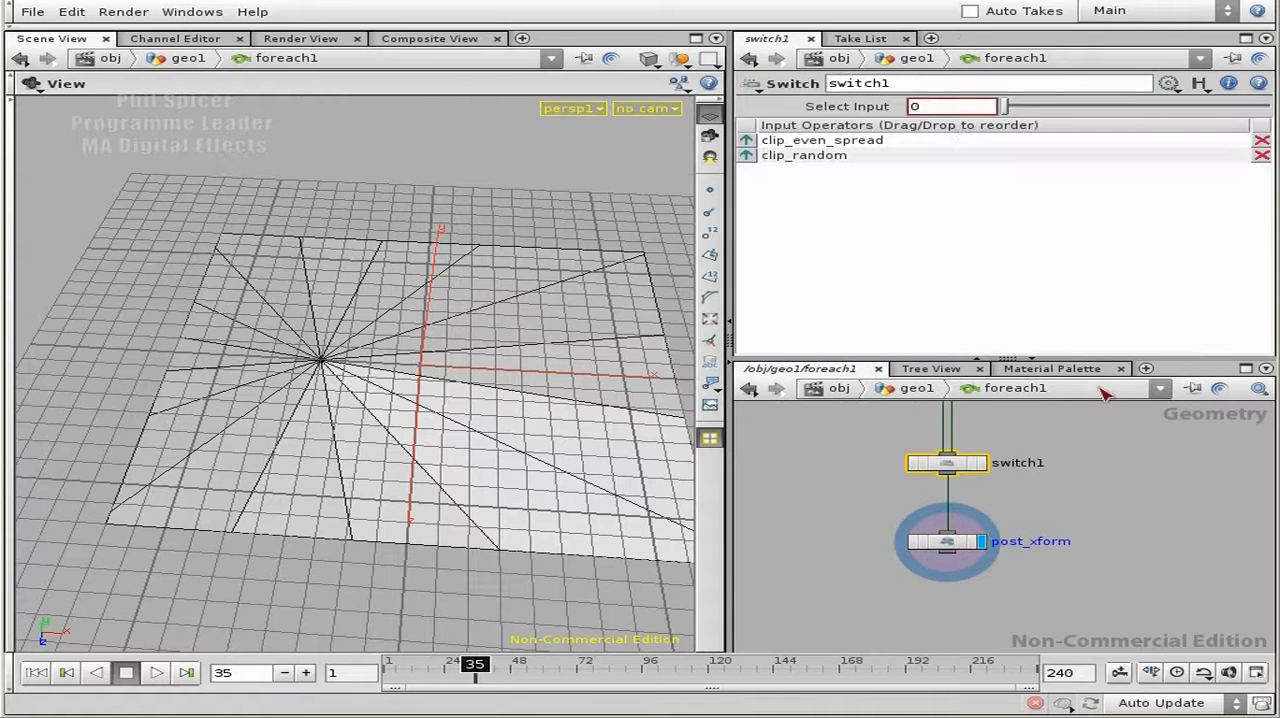
right_click(926, 108)
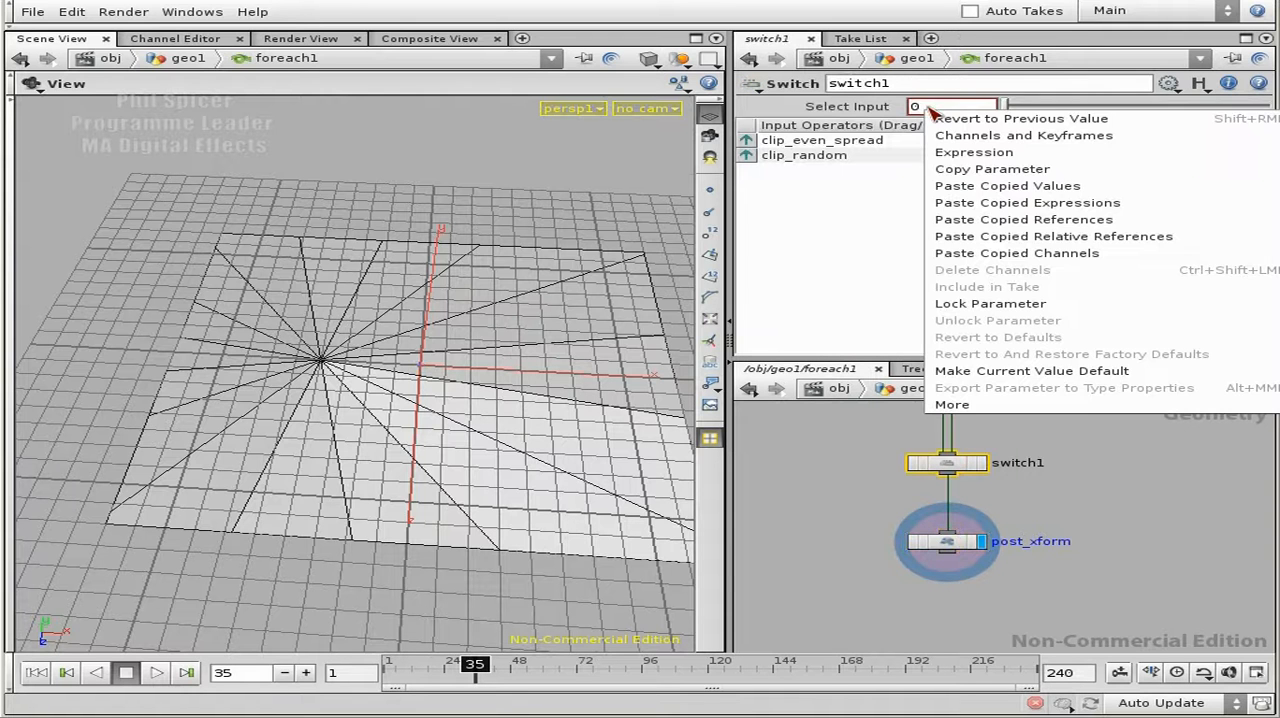
click(1108, 240)
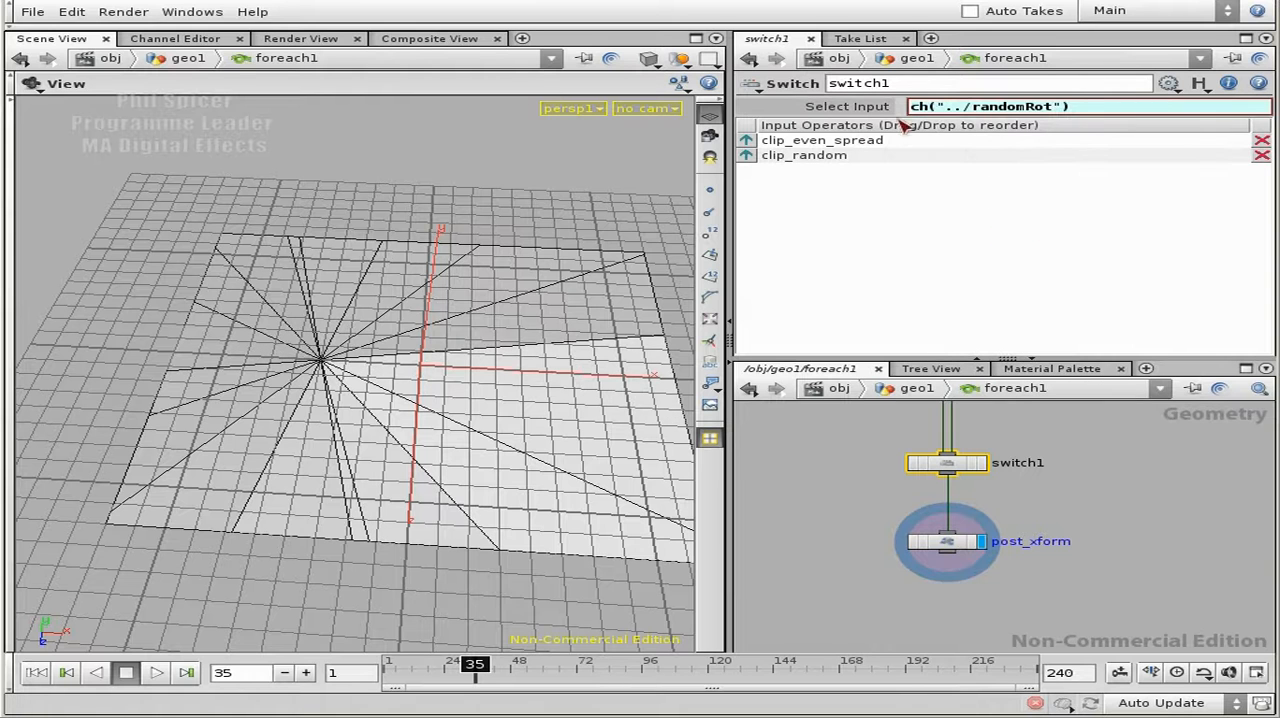
- Check switch1's Select Input value and expression against its clip_even_spread and clip_random inputs
click(847, 110)
middle_drag(1059, 461, 1068, 540)
right_drag(994, 477, 1039, 481)
middle_drag(1043, 483, 1045, 531)
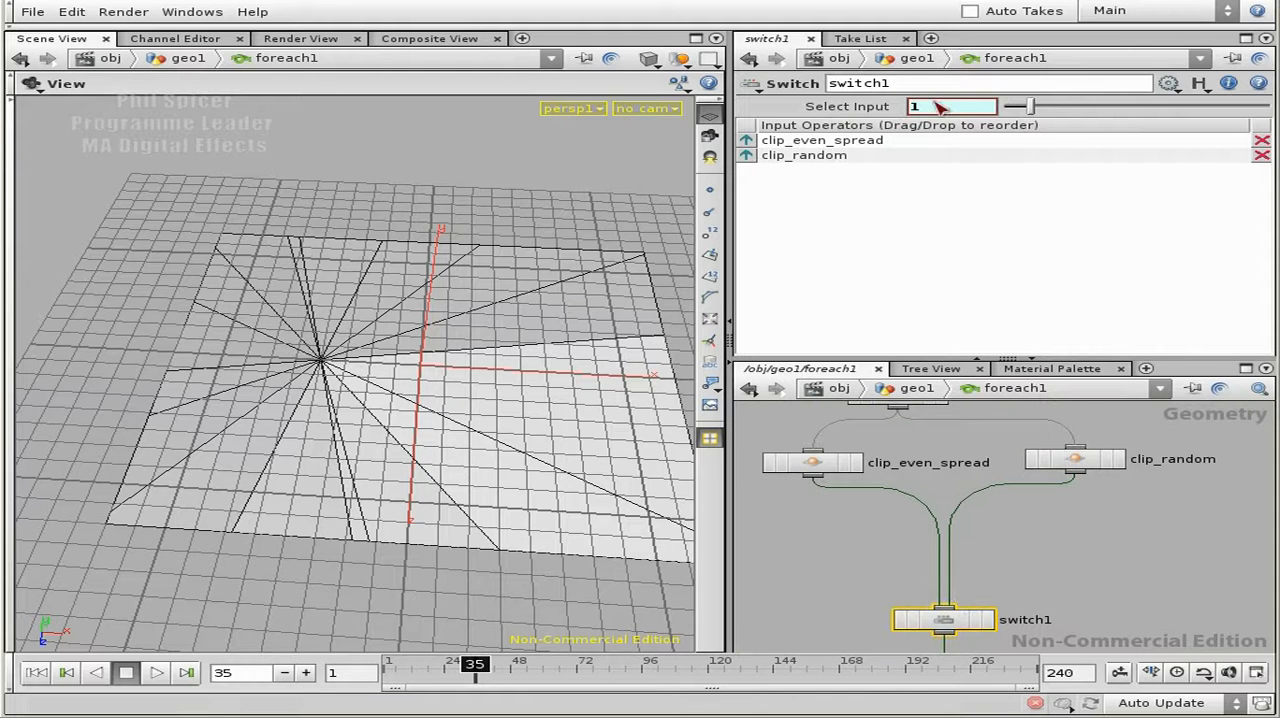
key(ctrl+v)
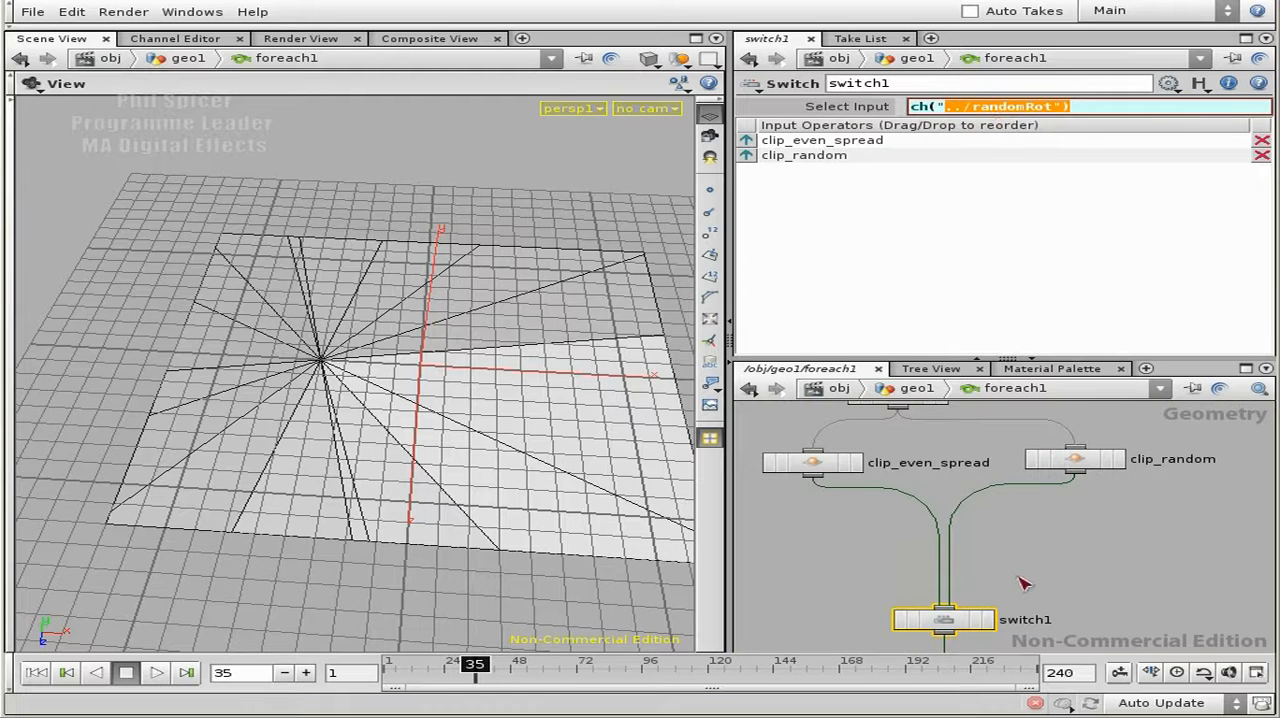
click(1157, 432)
click(1072, 474)
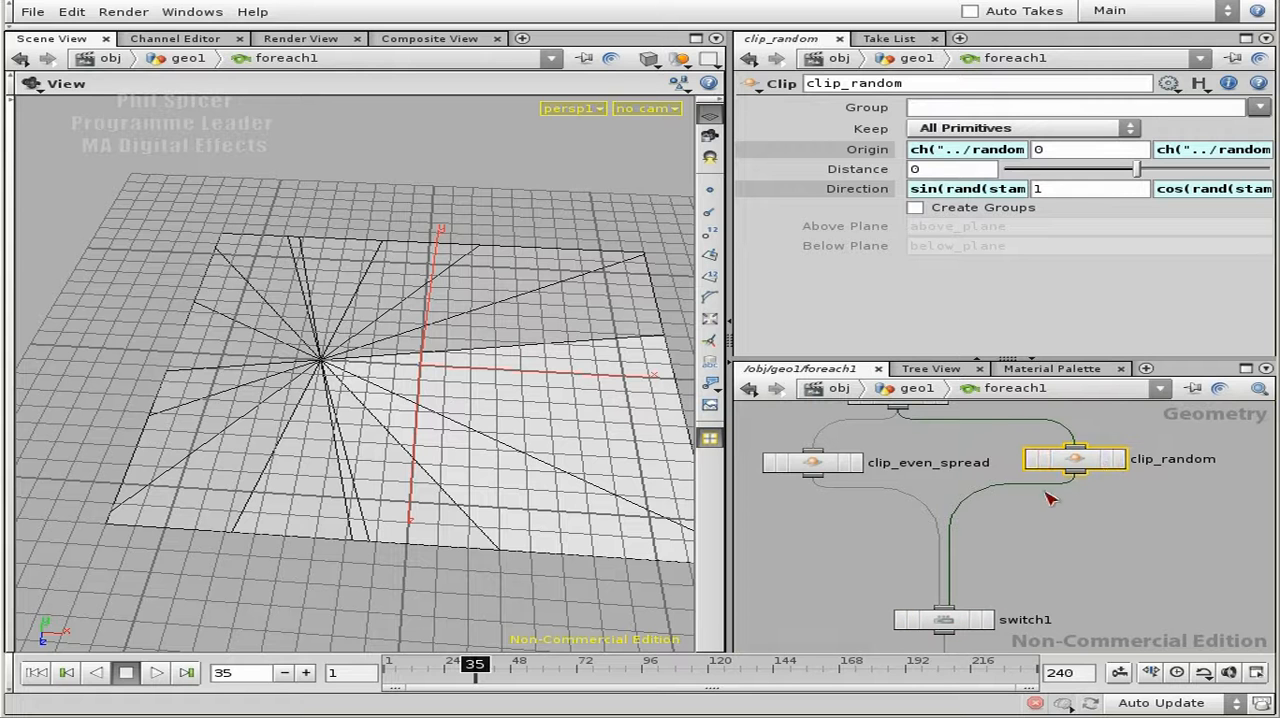
click(955, 622)
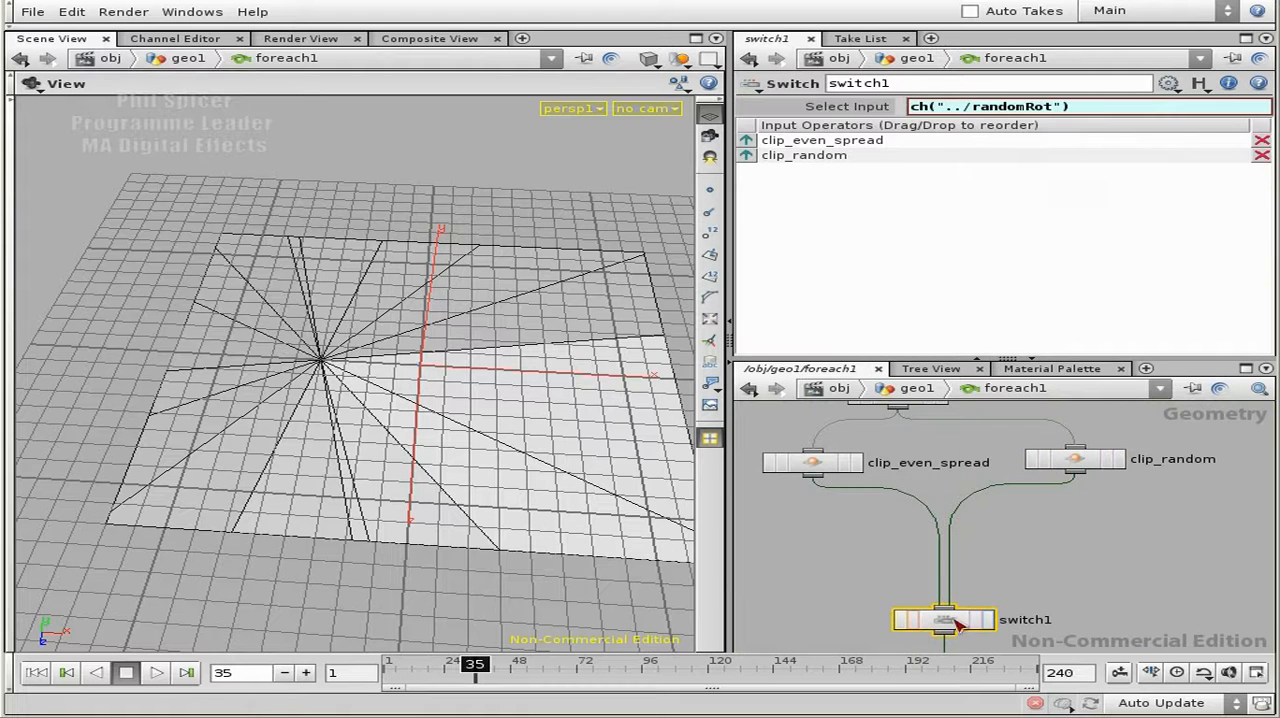
click(840, 106)
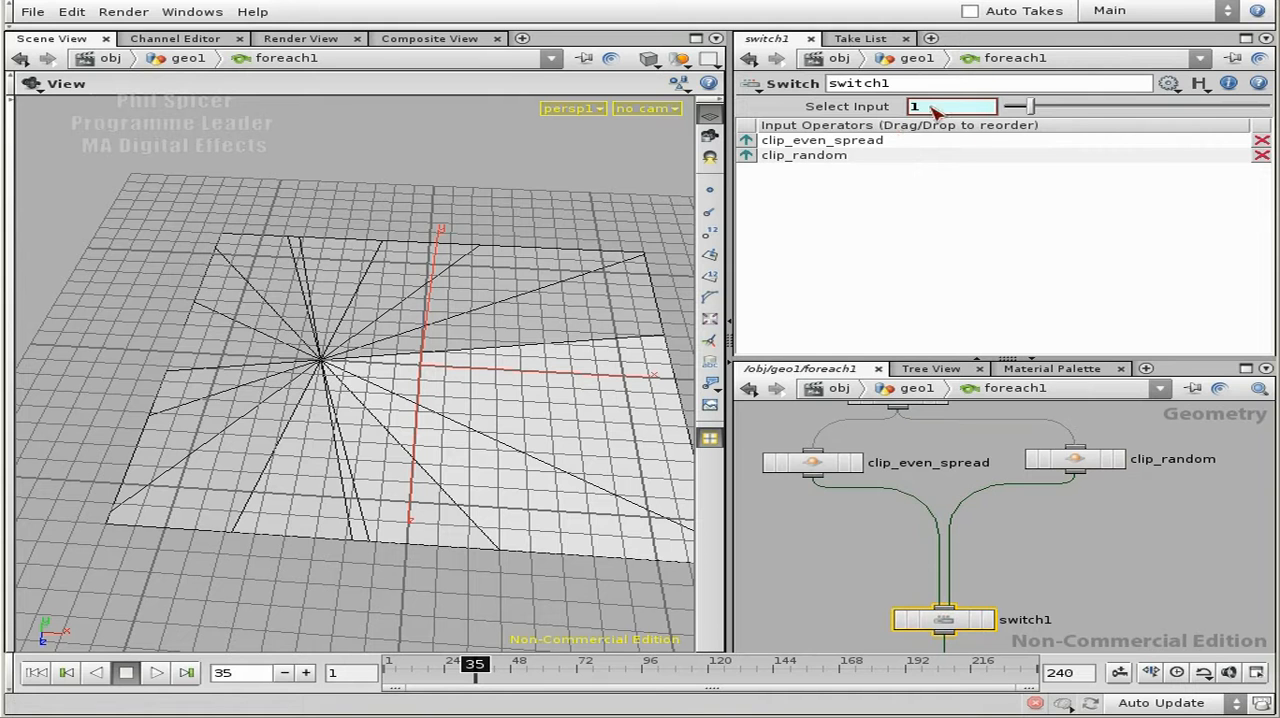
click(788, 460)
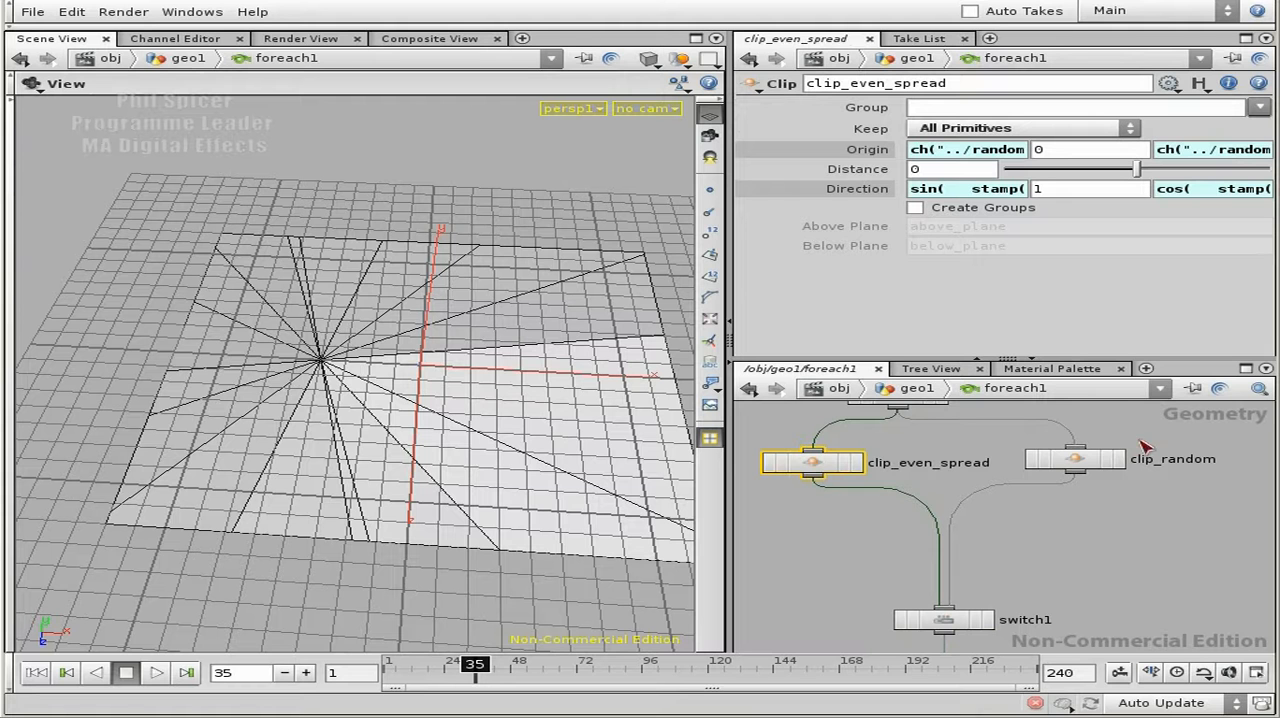
- Return to the geo1 network and turn off foreach1's random rotation to use the evenly spread clip
middle_drag(1081, 532, 1075, 428)
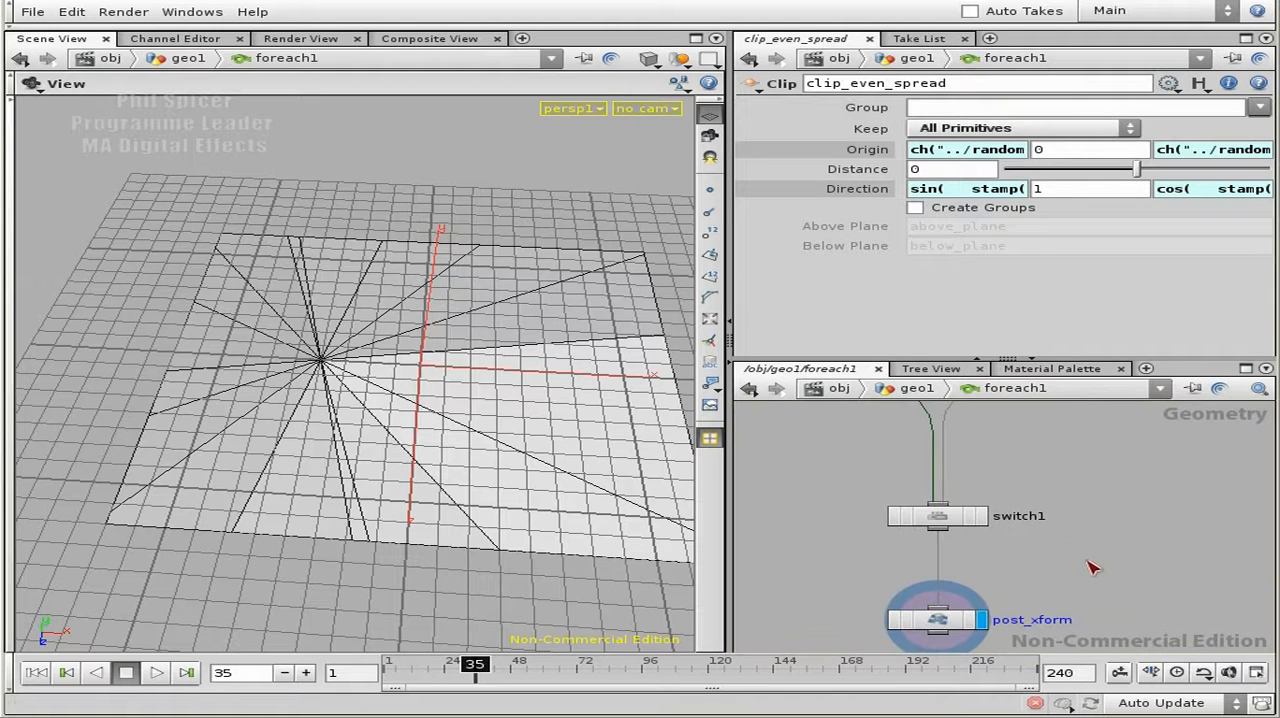
click(953, 613)
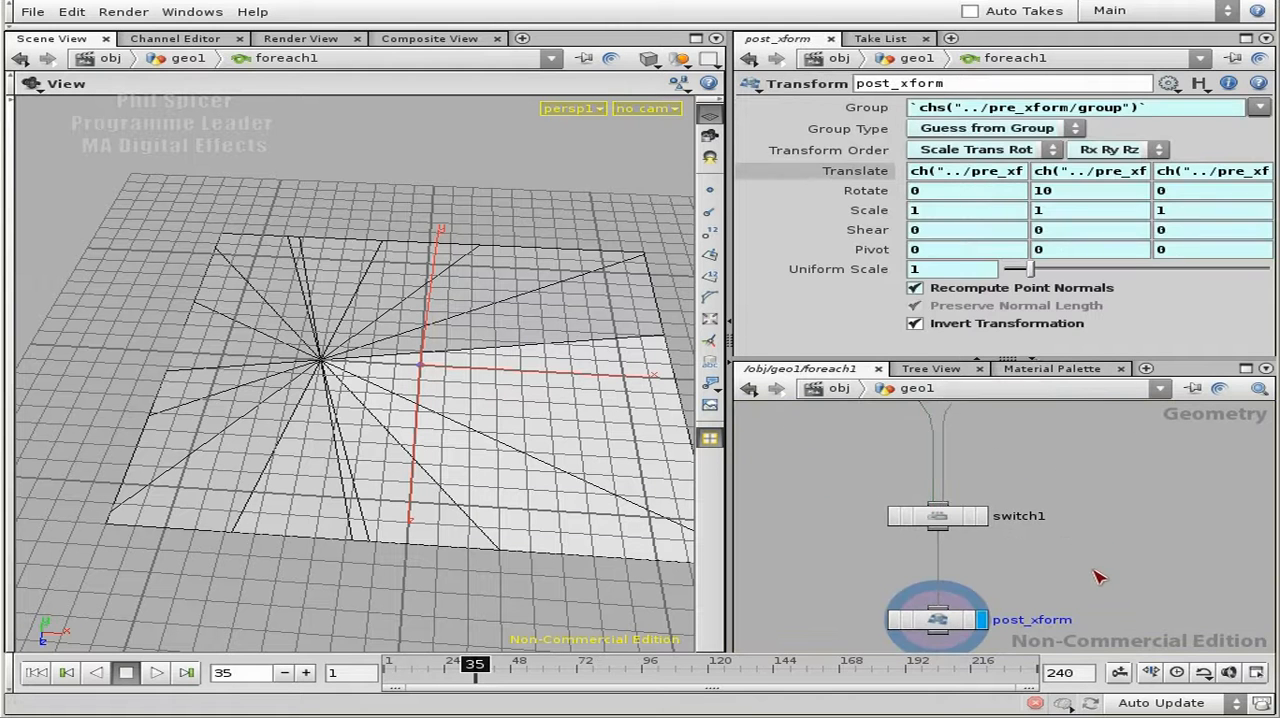
key(u)
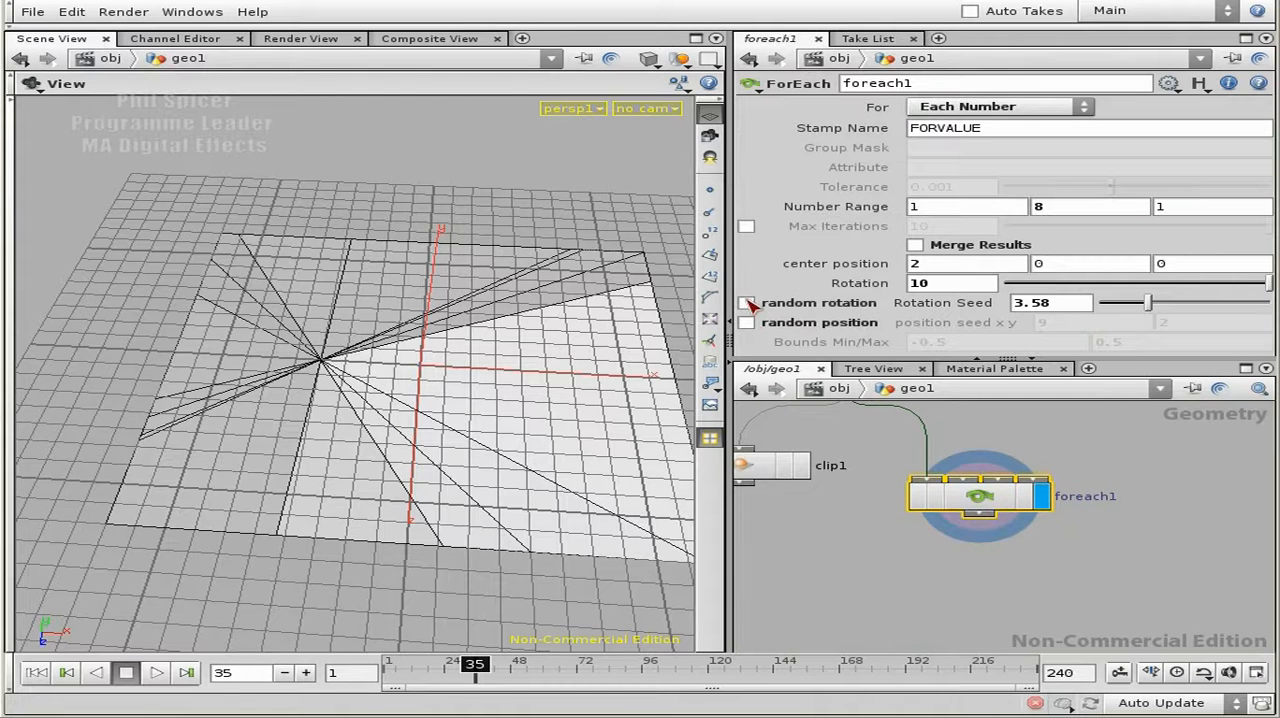
click(748, 303)
- Edit foreach1's parameter interface and set the upper limit of the Rotation parameter's range to 180
mouse_move(1270, 284)
mouse_down()
mouse_move(1121, 284)
mouse_move(1268, 284)
mouse_up()
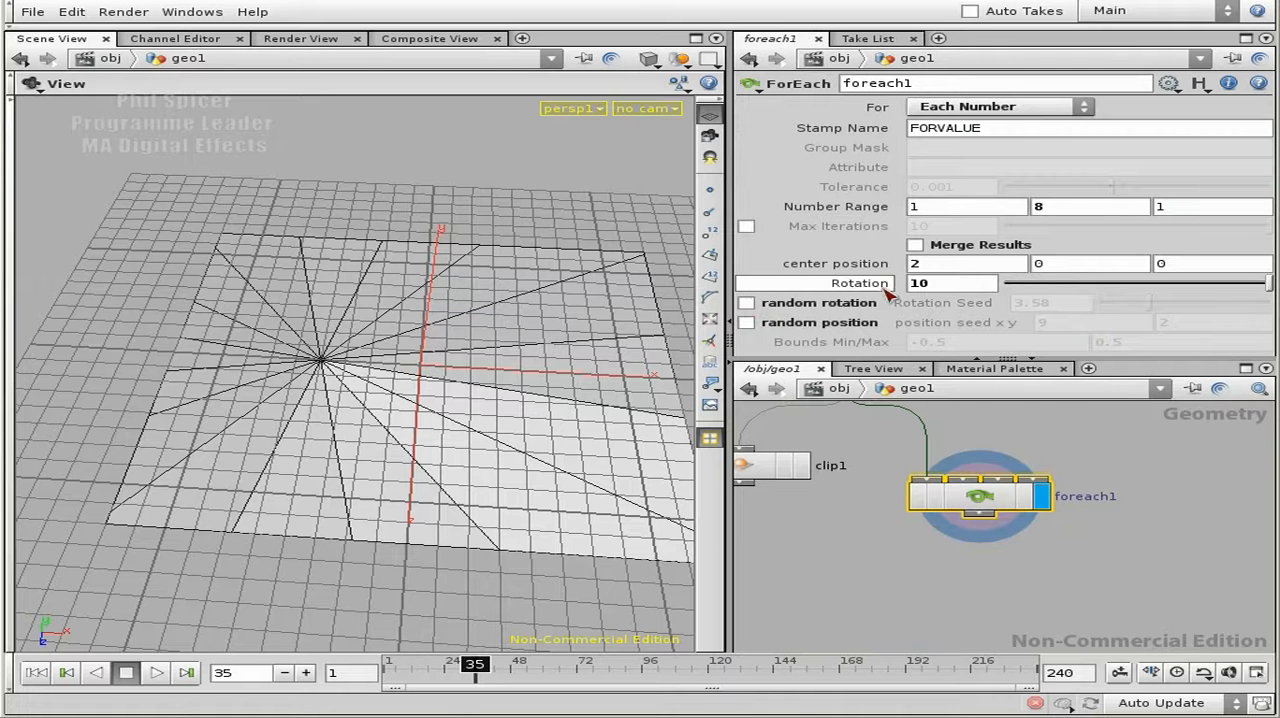
middle_click(922, 286)
click(1168, 84)
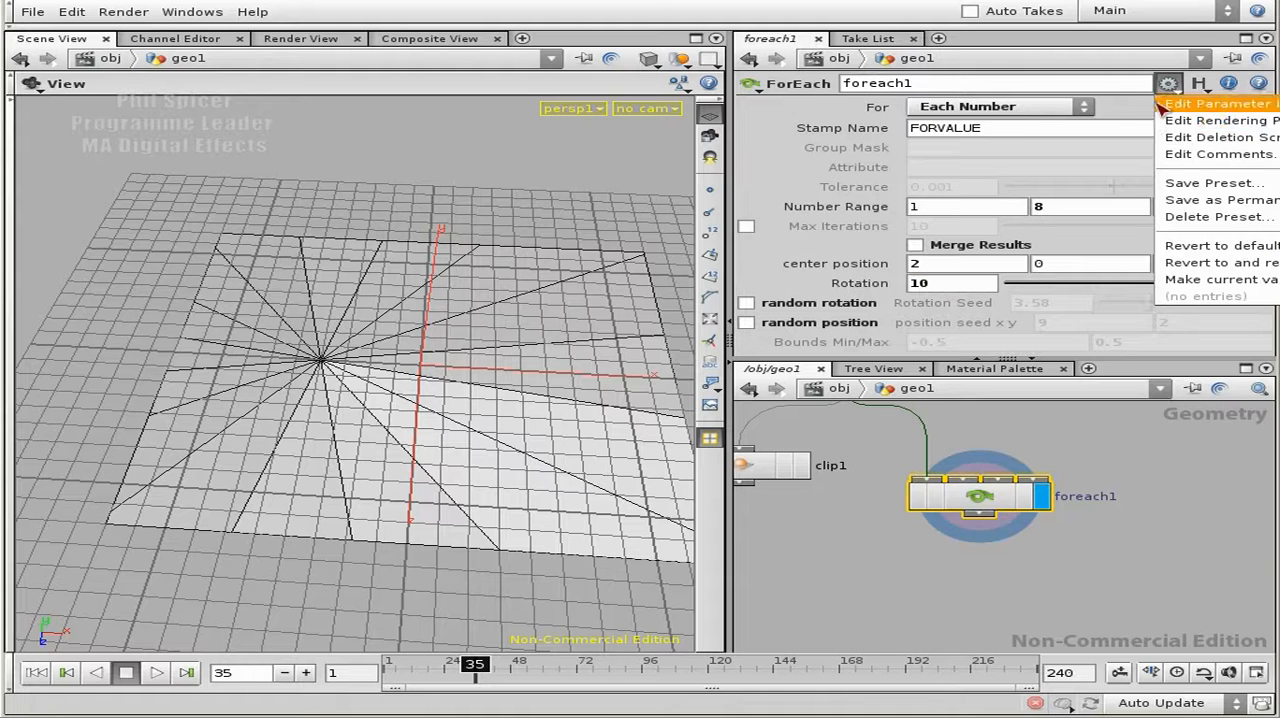
click(1200, 100)
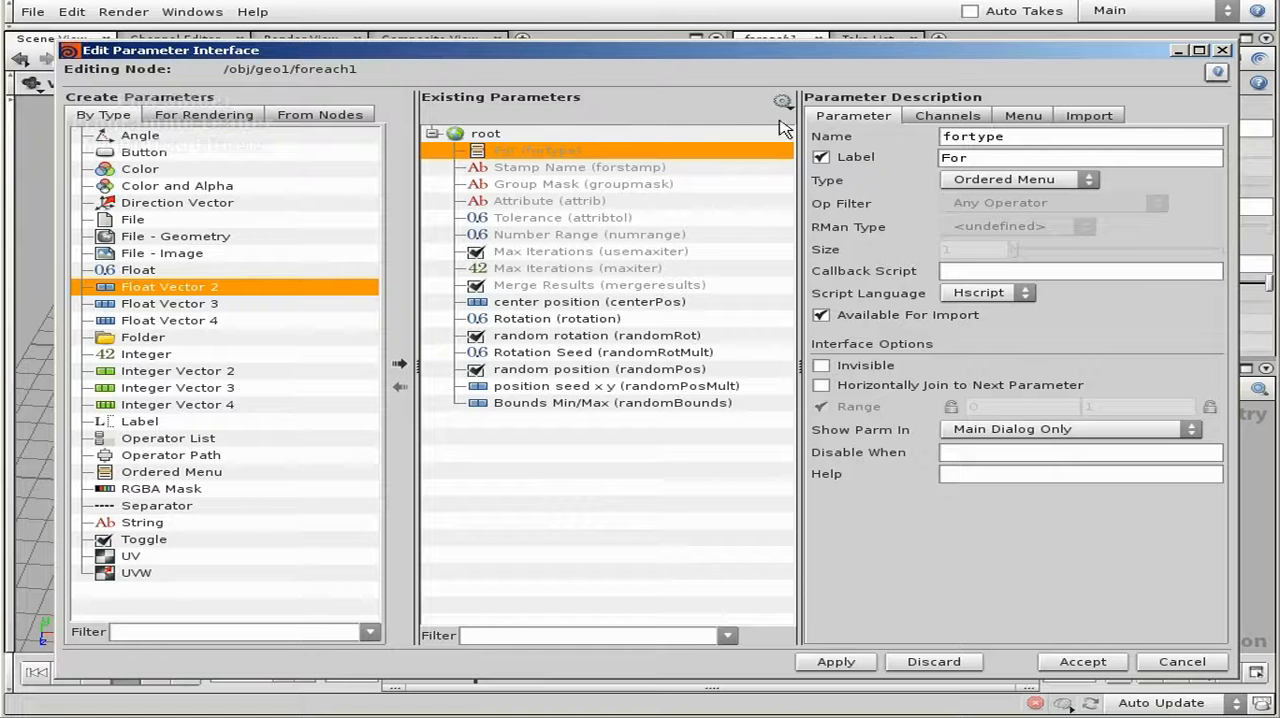
click(536, 320)
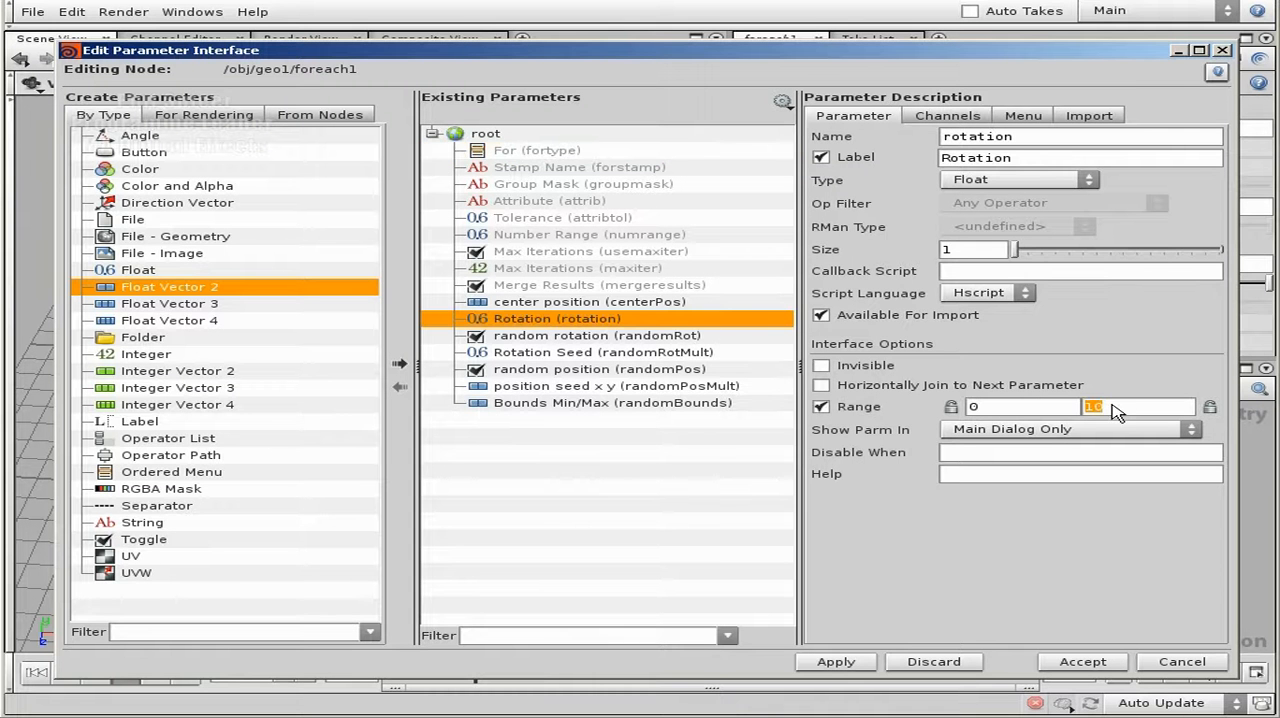
- Set the Rotation parameter's channel default to 0, then apply and accept the parameter interface changes
click(923, 112)
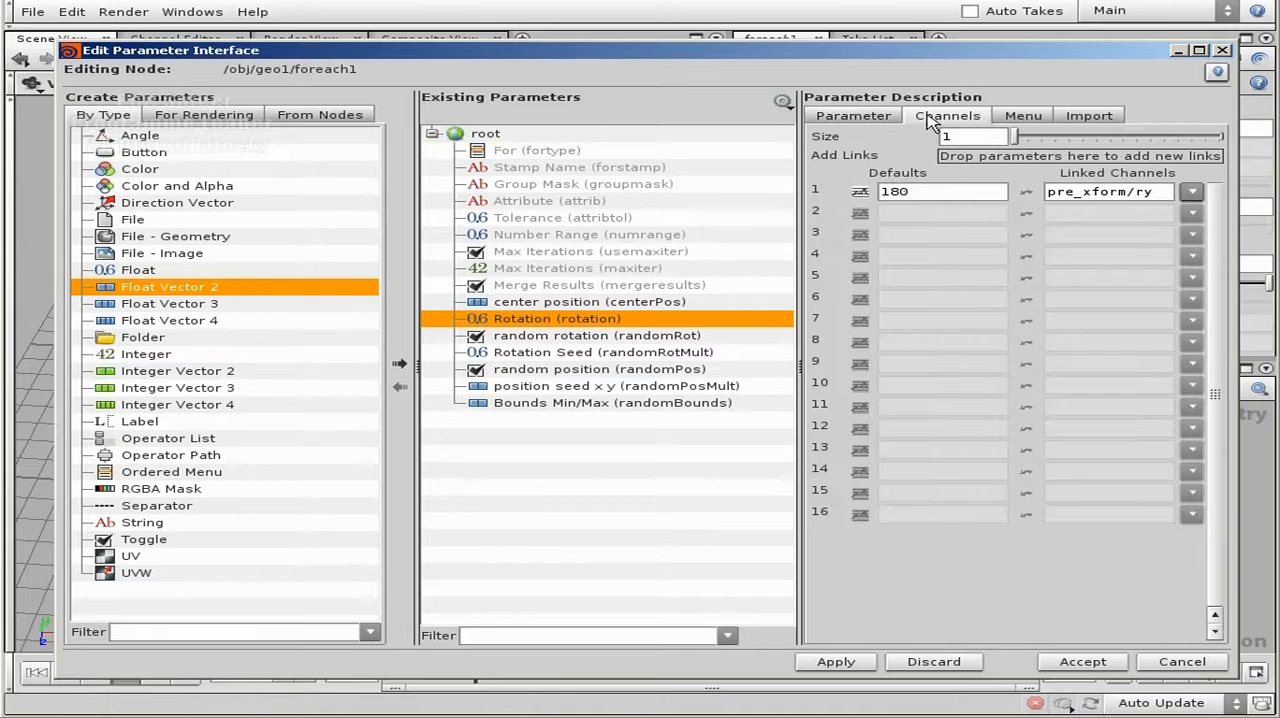
drag(924, 190, 893, 196)
double_click(918, 196)
click(913, 198)
click(845, 116)
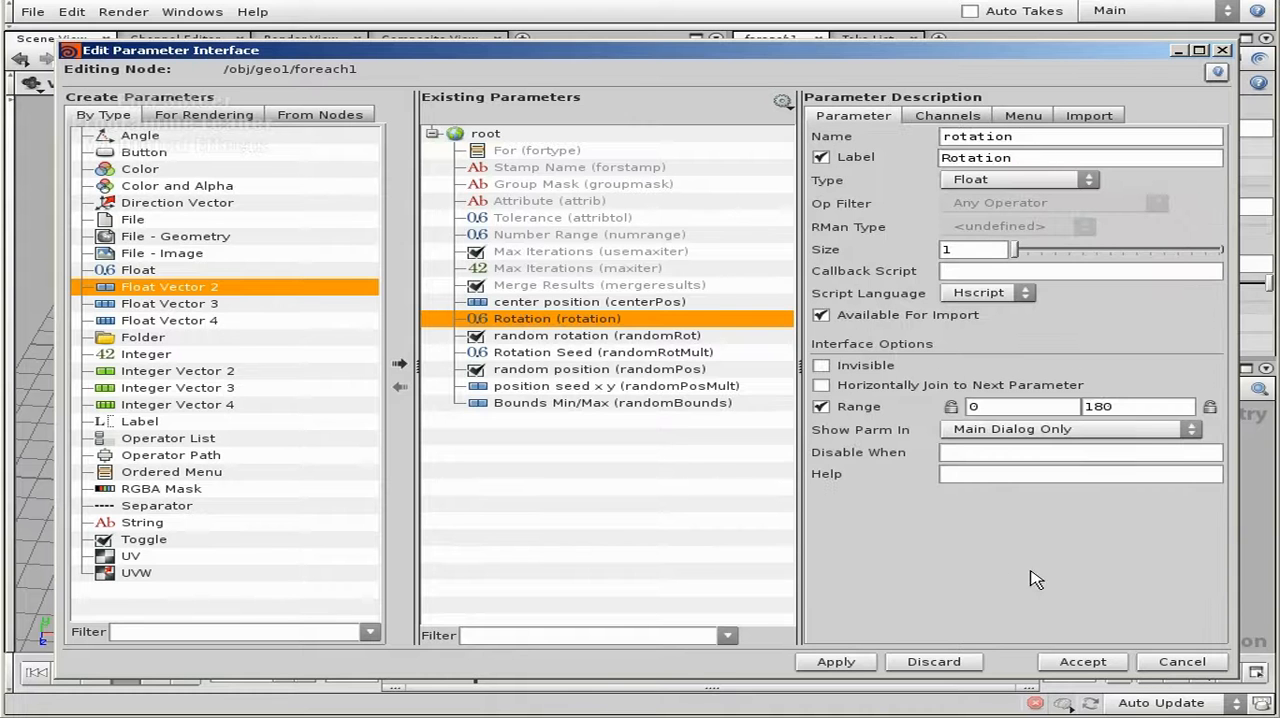
click(822, 661)
click(1080, 663)
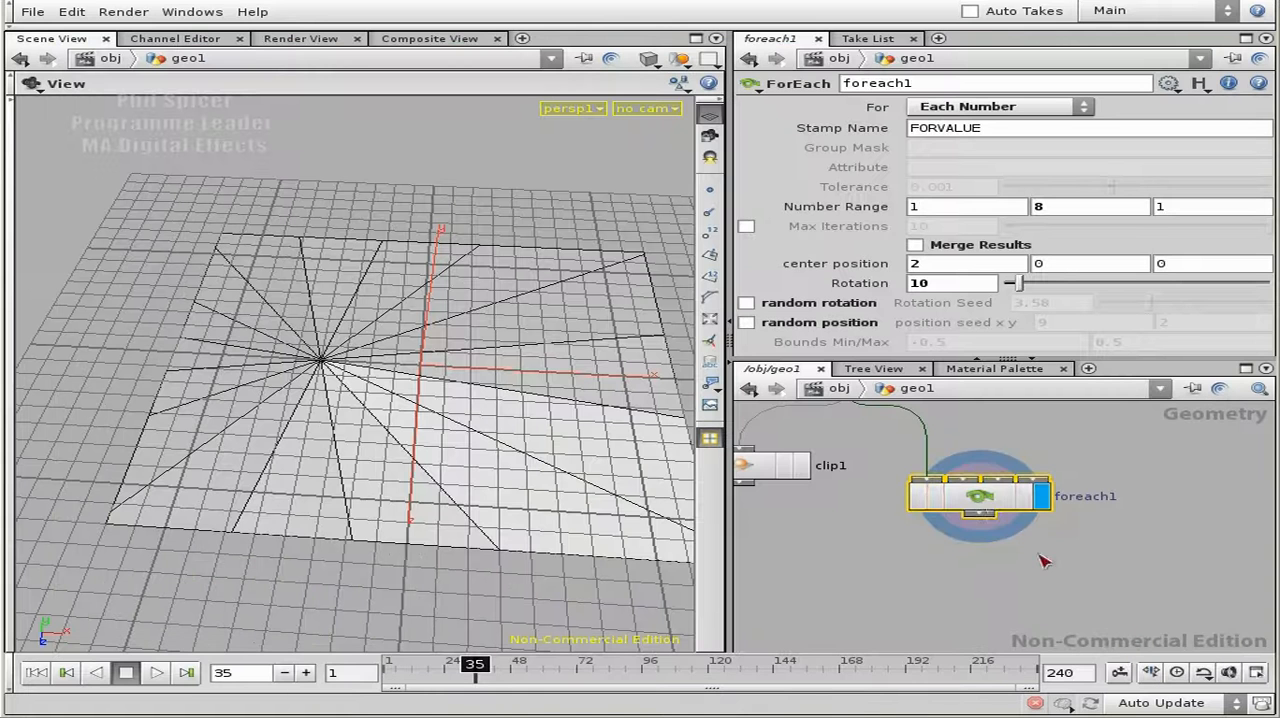
- Set foreach1's Rotation to 0 and turn on random position
mouse_move(1022, 284)
mouse_down()
mouse_move(1151, 283)
mouse_move(1002, 284)
mouse_up()
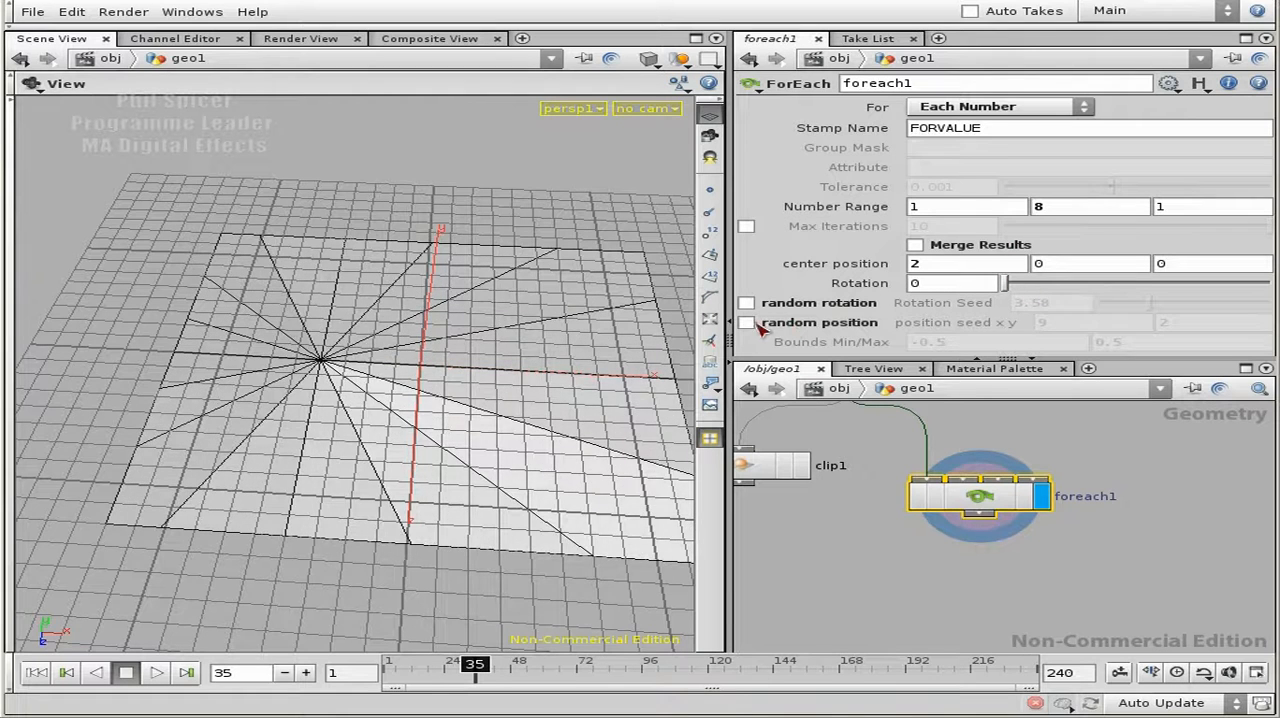
click(747, 323)
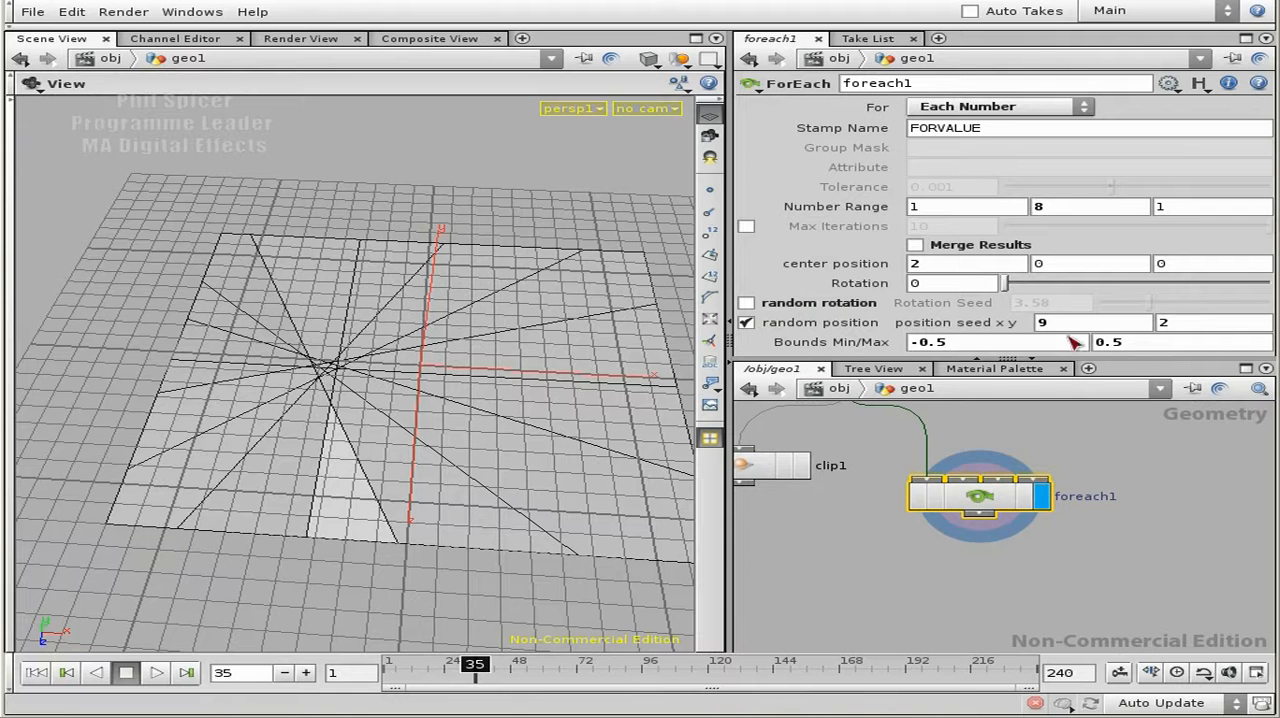
- Try widening the random position bounds to a minimum of -3.8 and a maximum of 3.1
drag(975, 348, 913, 346)
middle_drag(939, 345, 561, 343)
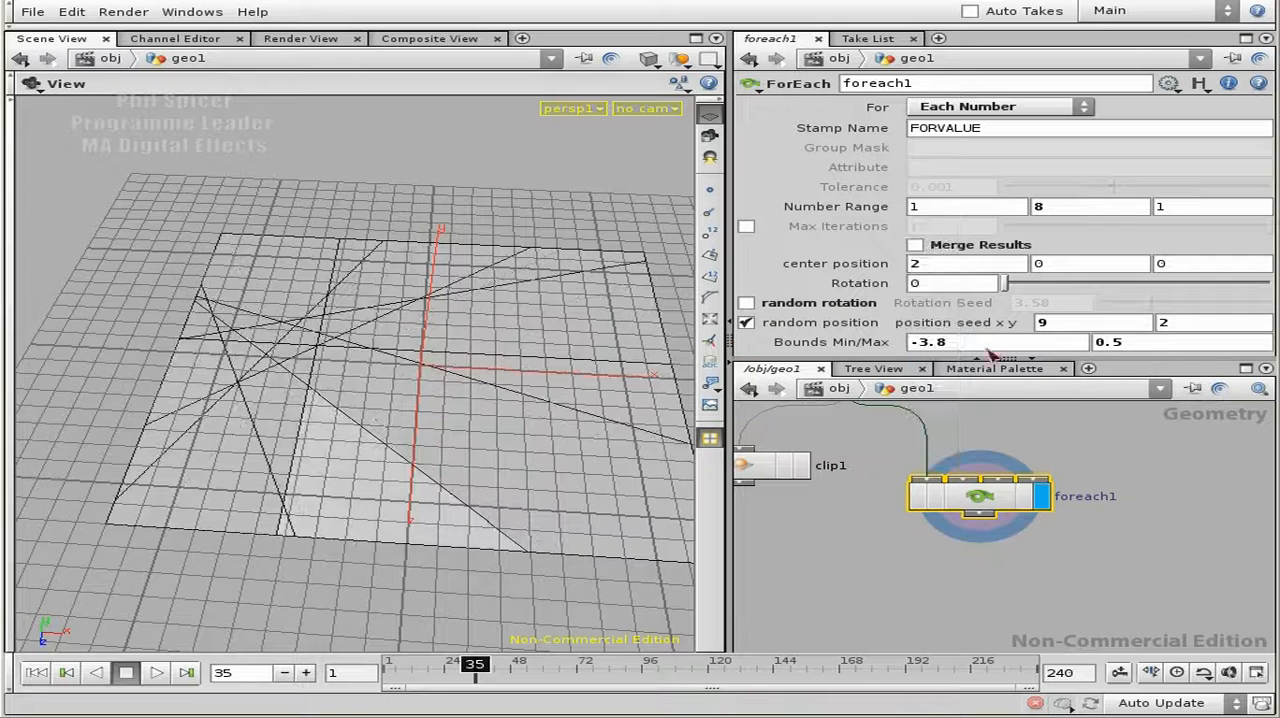
middle_drag(1134, 337, 1268, 342)
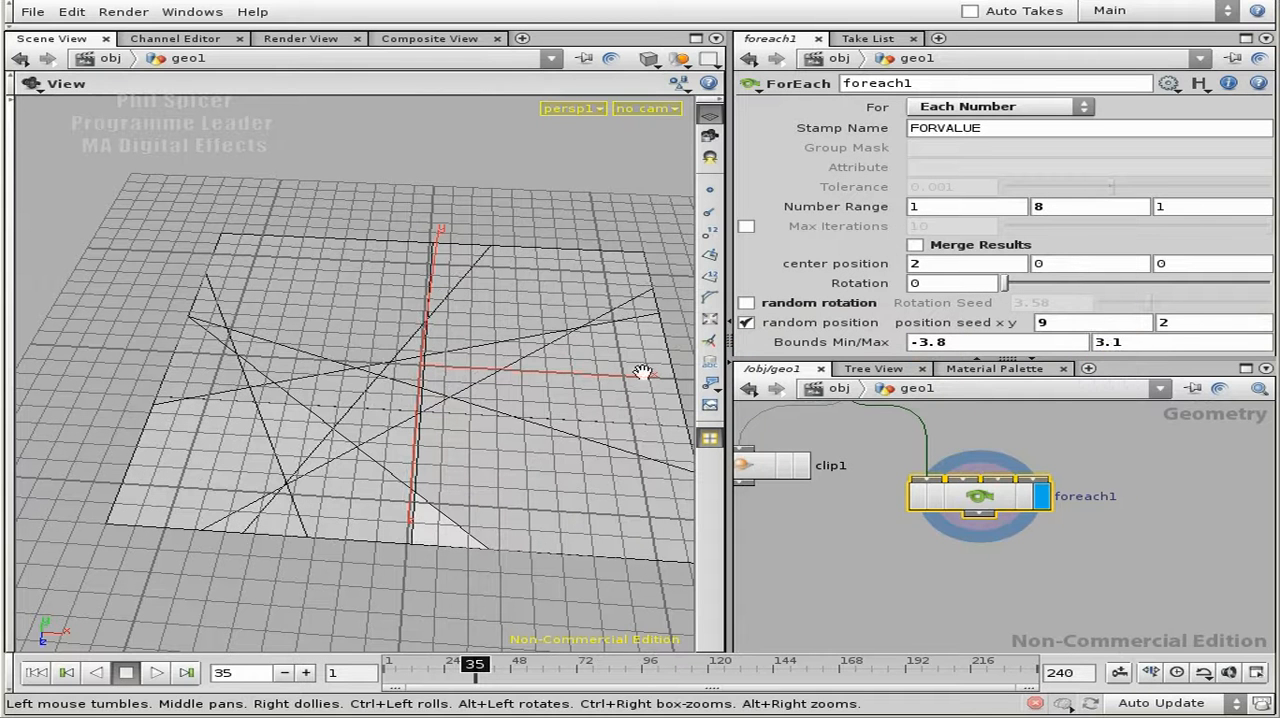
- Turn on foreach1's random rotation and set the Rotation Seed to about 4.44
click(796, 303)
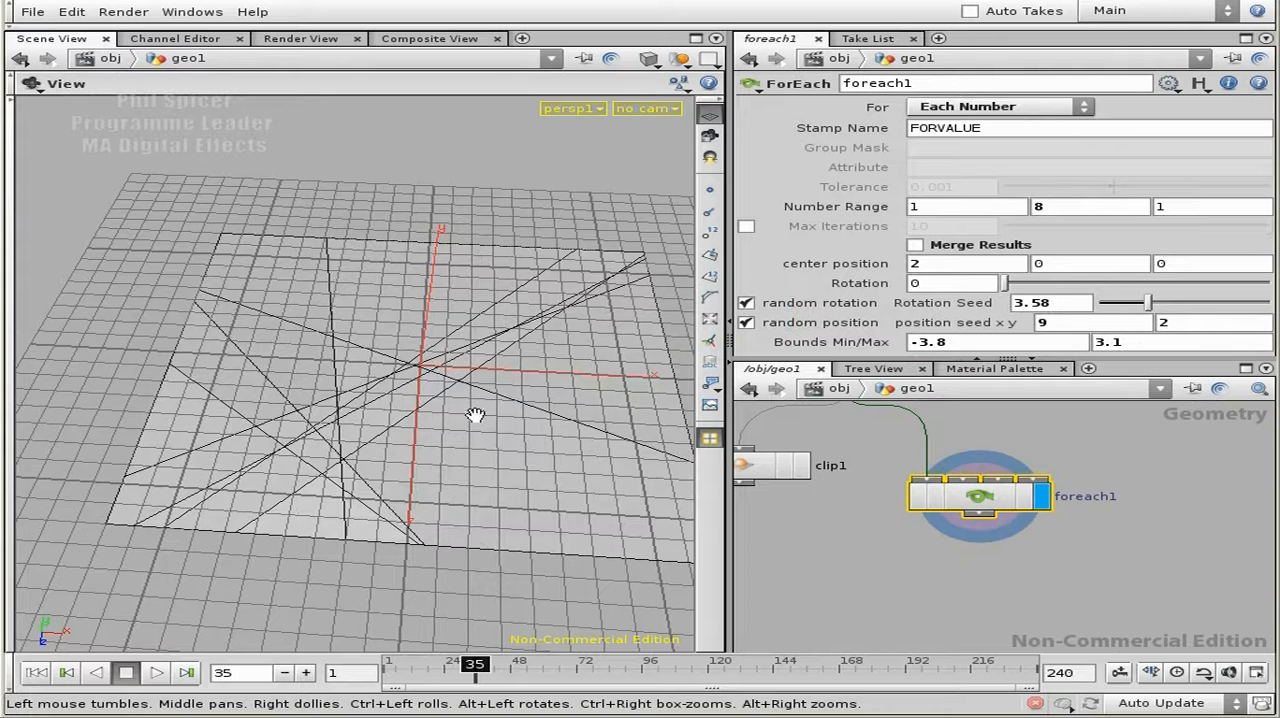
mouse_move(1148, 303)
mouse_down()
mouse_move(1190, 305)
mouse_move(1166, 305)
mouse_up()
- Set the random position Bounds Min/Max to -0.5 and 0.5
click(997, 346)
text(-)
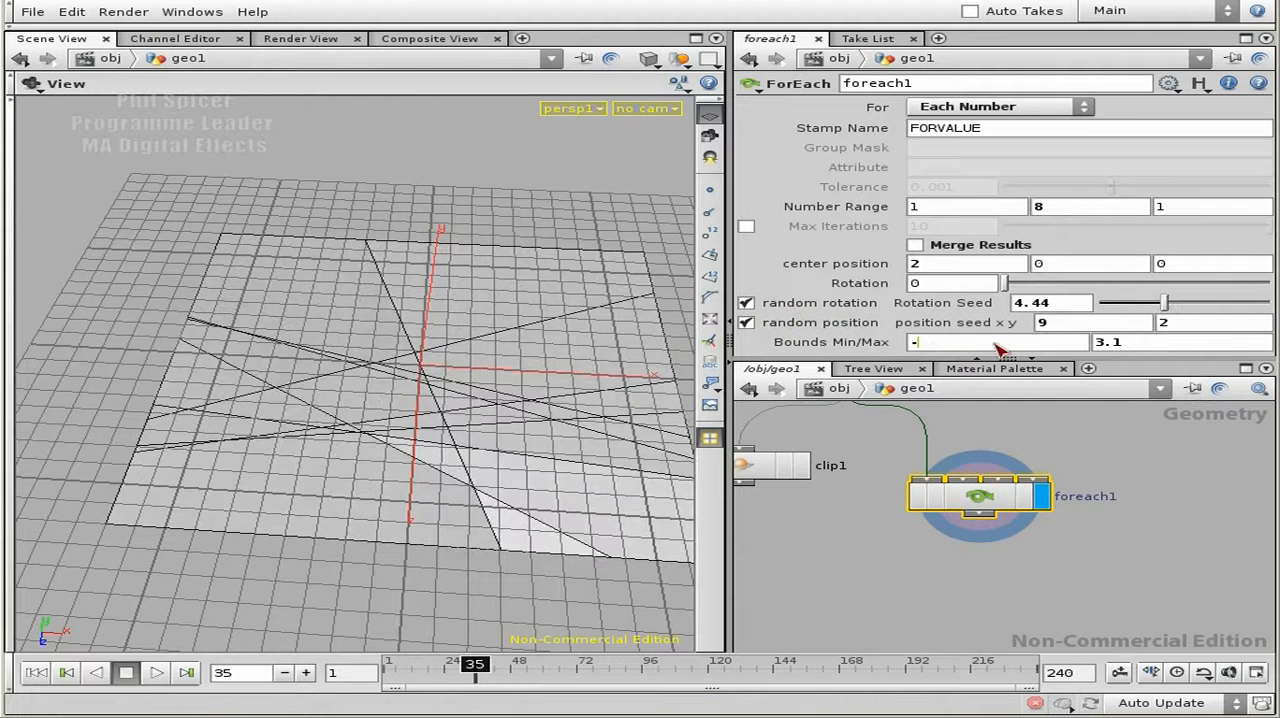
key(Tab)
text(0.5)
key(Return)
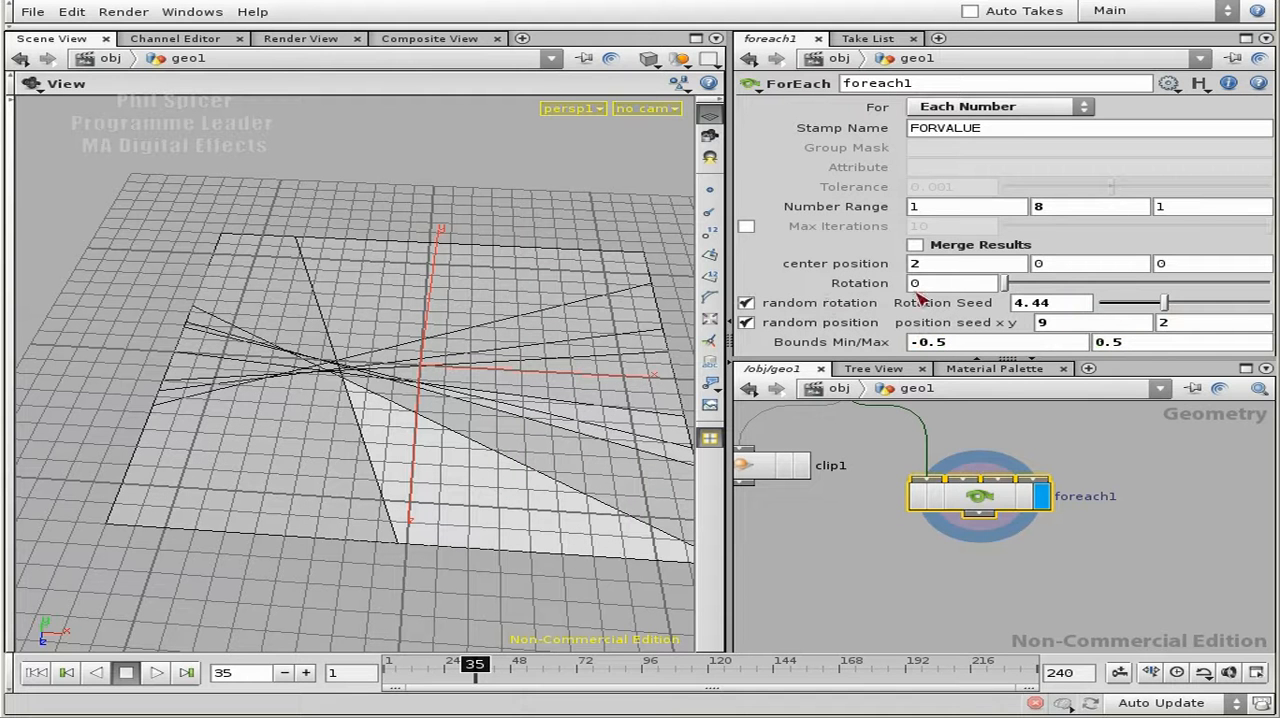
- Set the Rotation Seed to about 5.43 and inspect the cut pattern from several angles
mouse_move(1175, 307)
mouse_down()
mouse_move(1155, 306)
mouse_move(1185, 306)
mouse_up()
mouse_move(188, 366)
mouse_down()
mouse_move(211, 426)
mouse_move(211, 377)
mouse_up()
right_drag(211, 377, 371, 414)
drag(371, 414, 370, 362)
right_drag(402, 302, 515, 360)
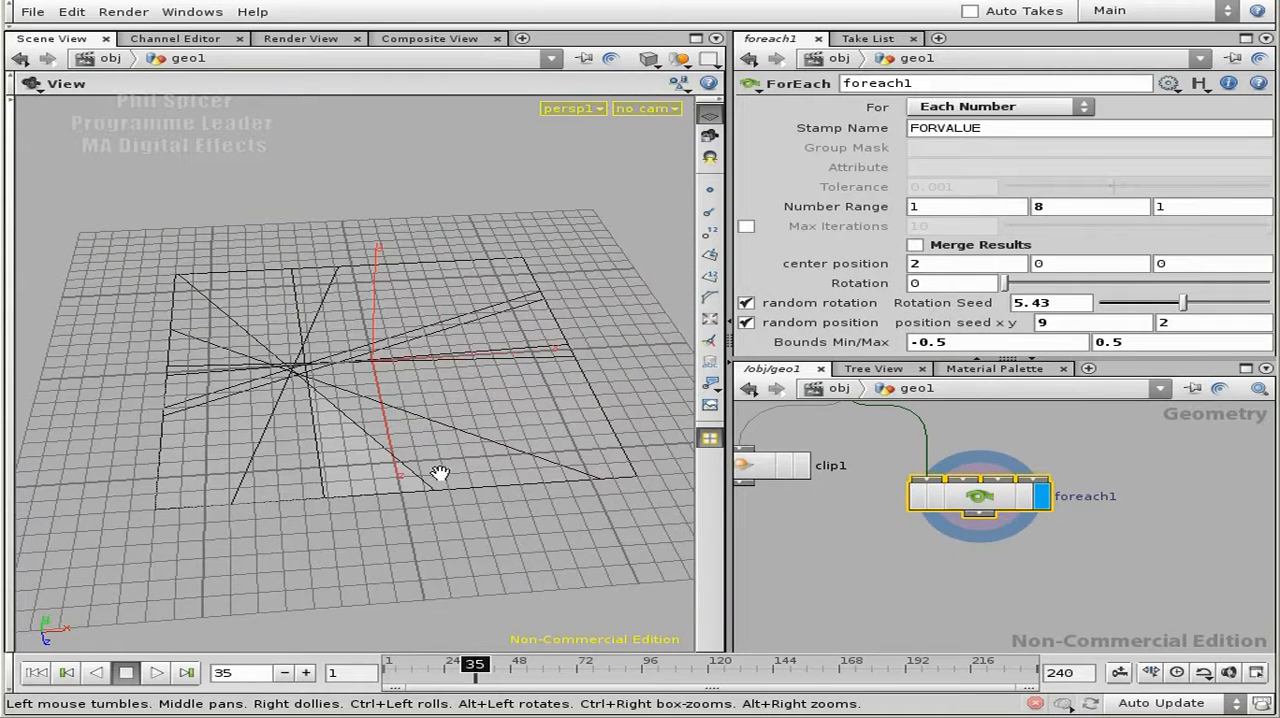
drag(419, 486, 388, 475)
right_drag(295, 441, 380, 446)
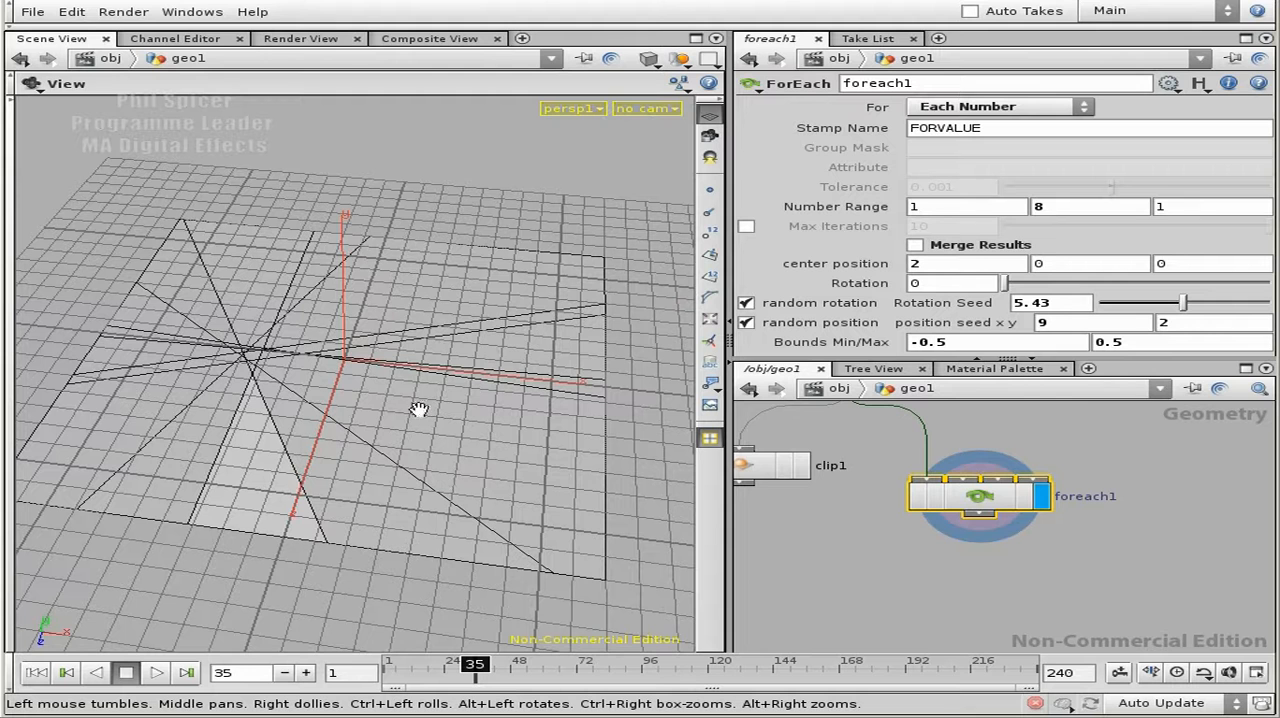